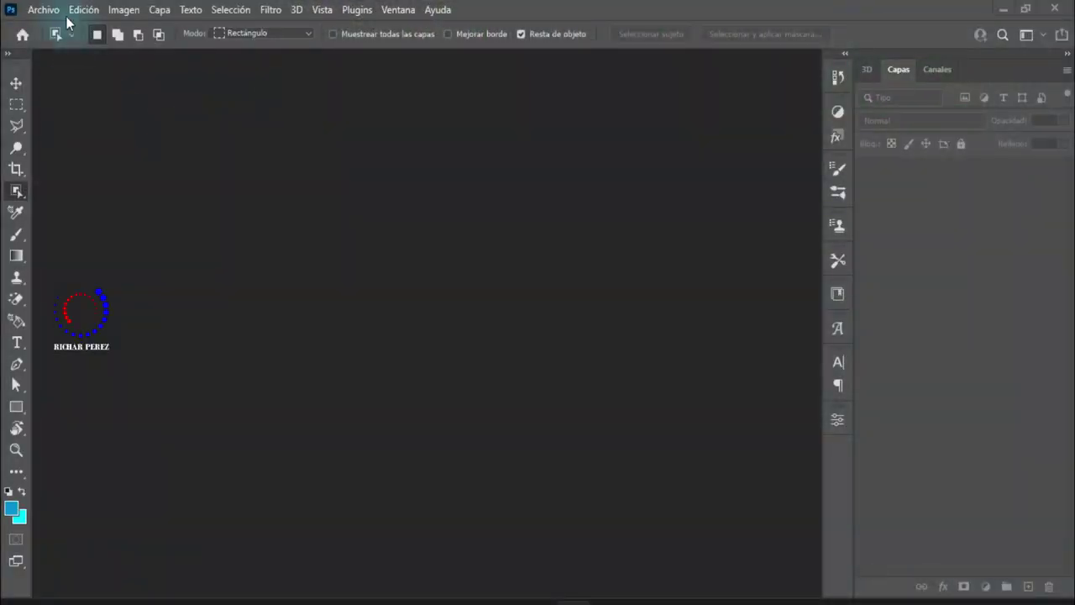
- Create a white 'diseño publicitario' document at 1180 × 1608 px and 300 ppi
left_click(43, 9)
left_click(78, 37)
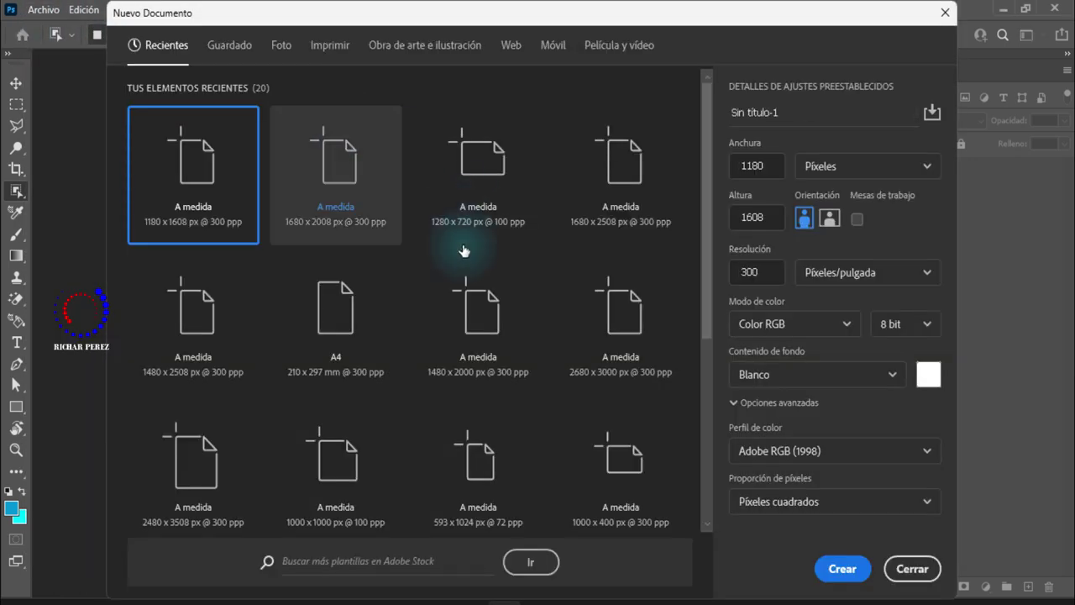
double_click(789, 112)
type("diseño publicitario")
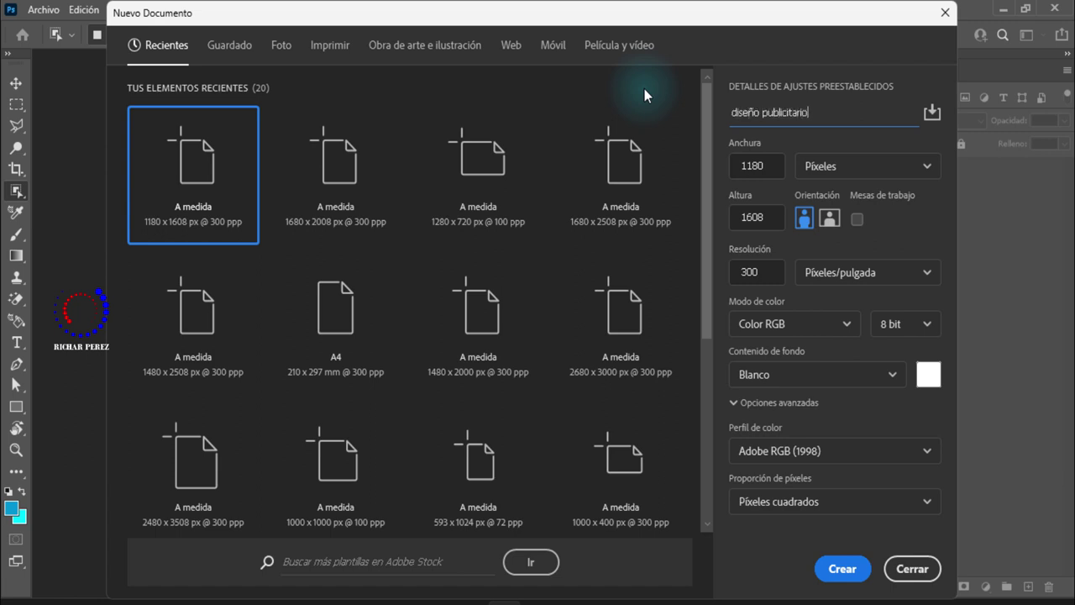
left_click(764, 167)
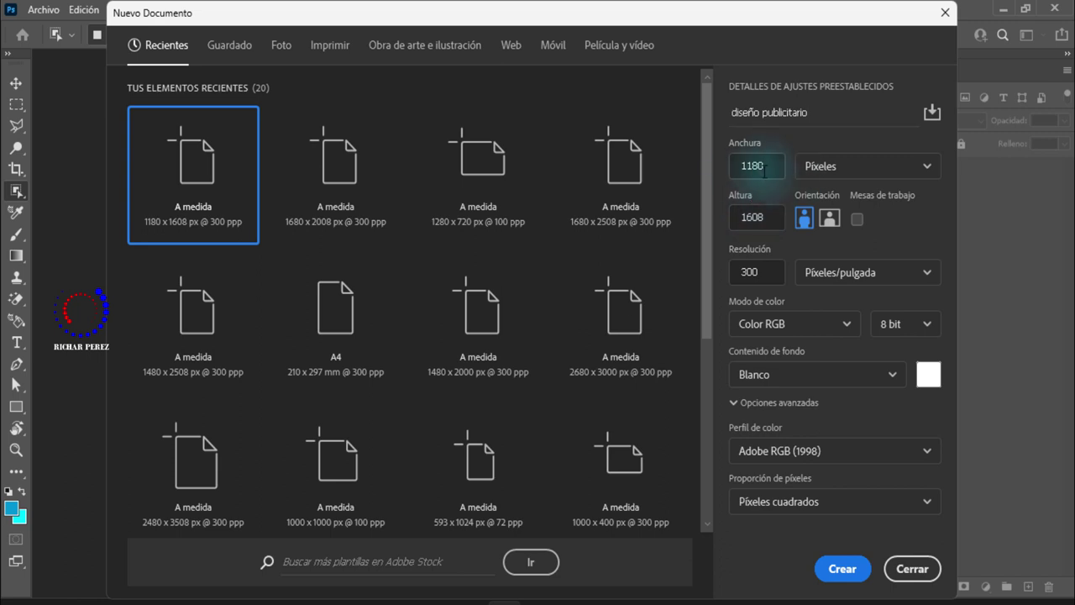
double_click(760, 166)
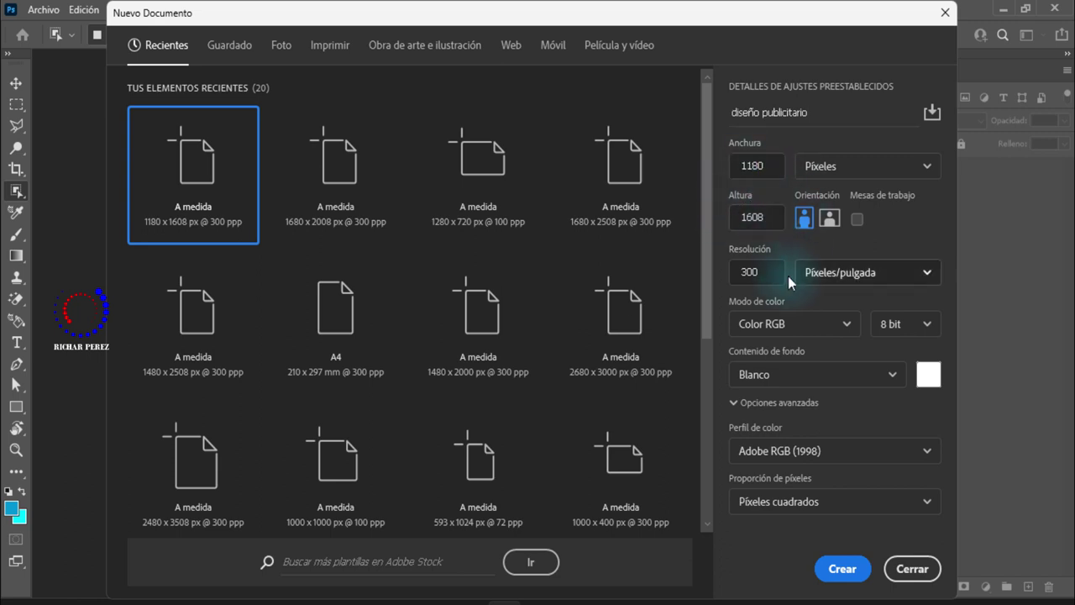
double_click(756, 271)
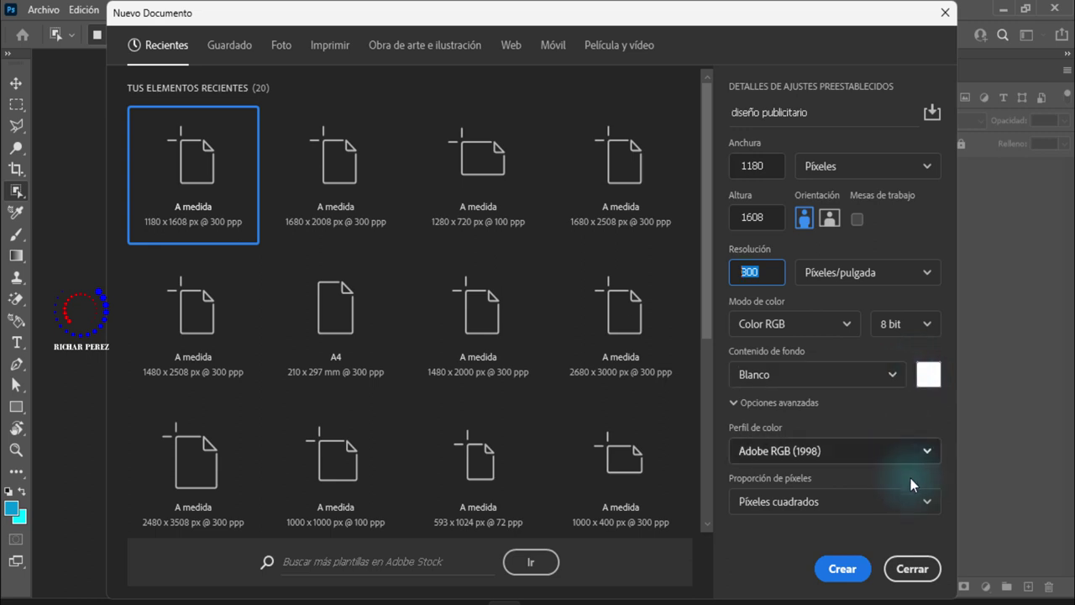
left_click(830, 570)
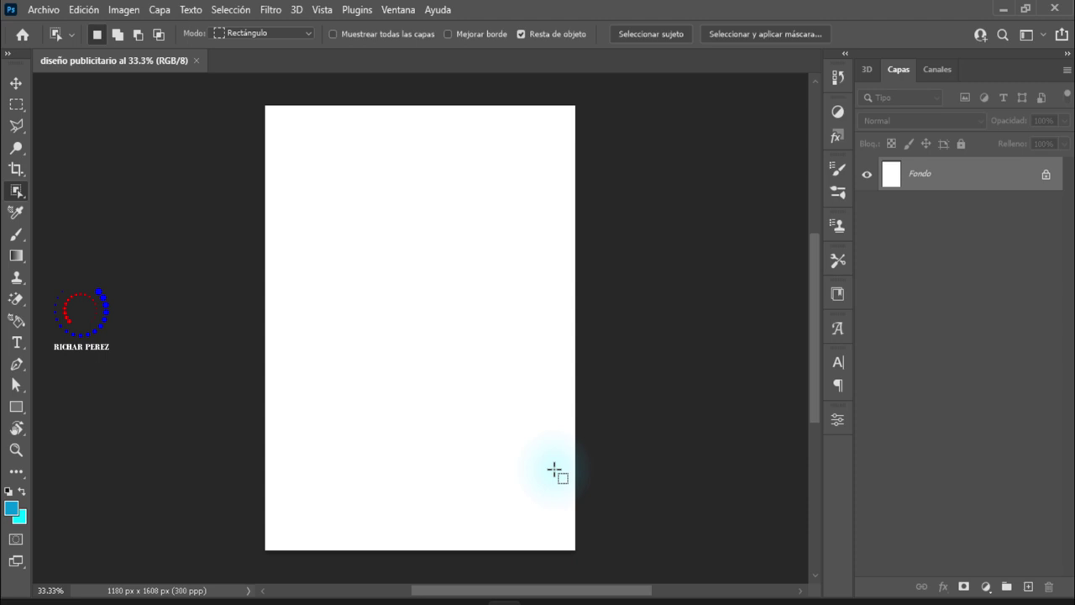
- Add a Color uniforme fill layer in dark teal #072933 over the white background
left_click(985, 586)
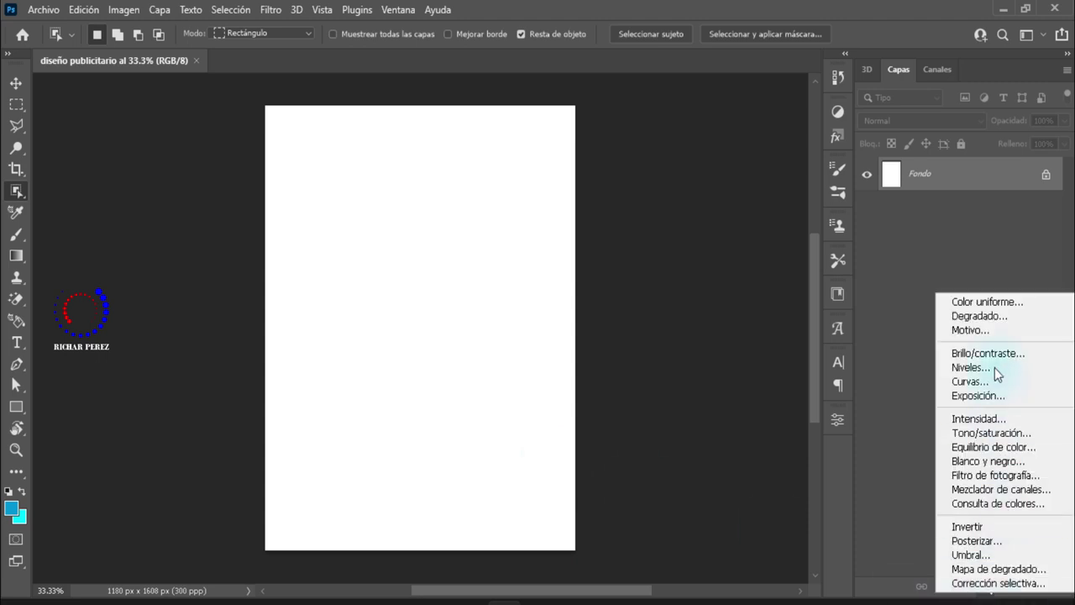
left_click(991, 302)
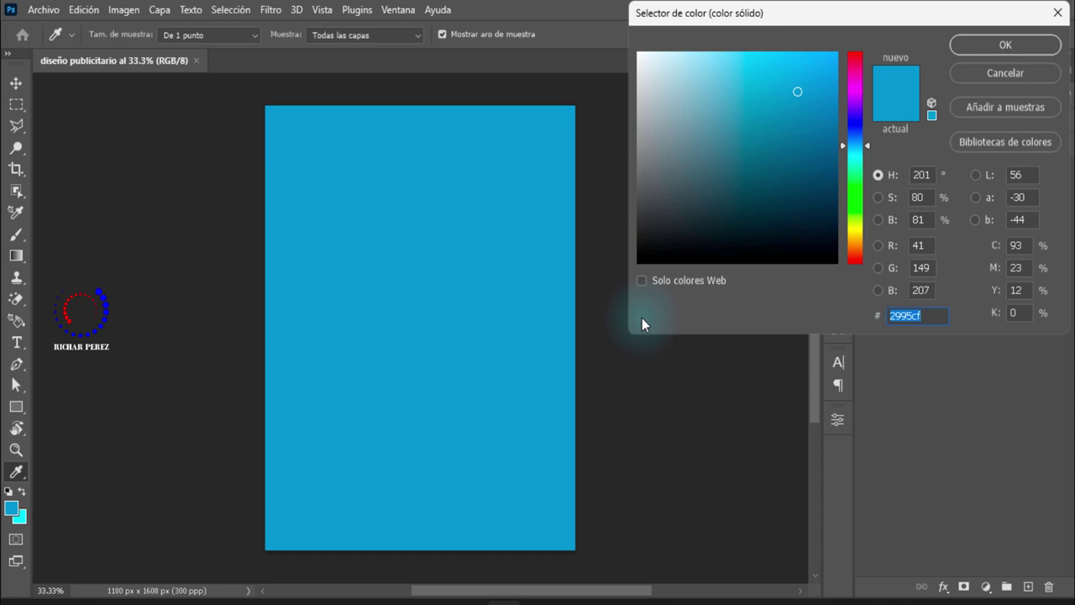
type("072")
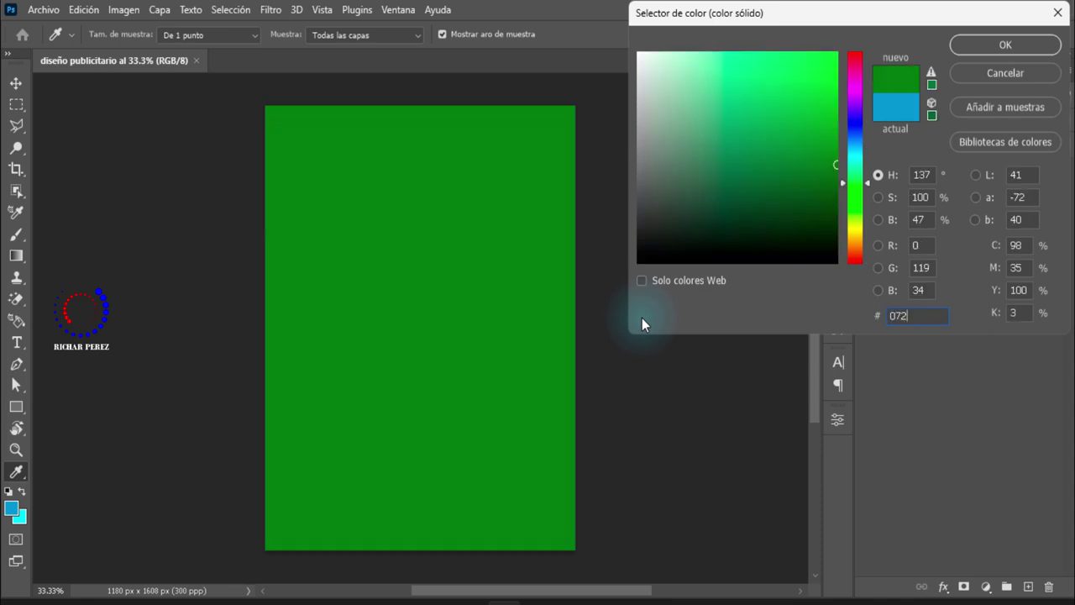
type("933")
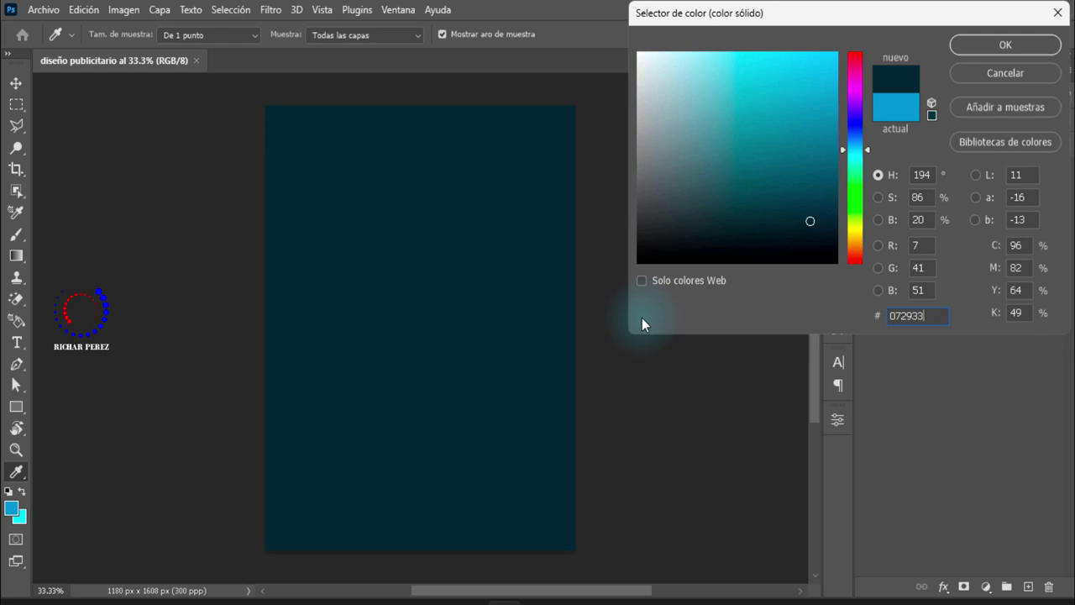
left_click(974, 51)
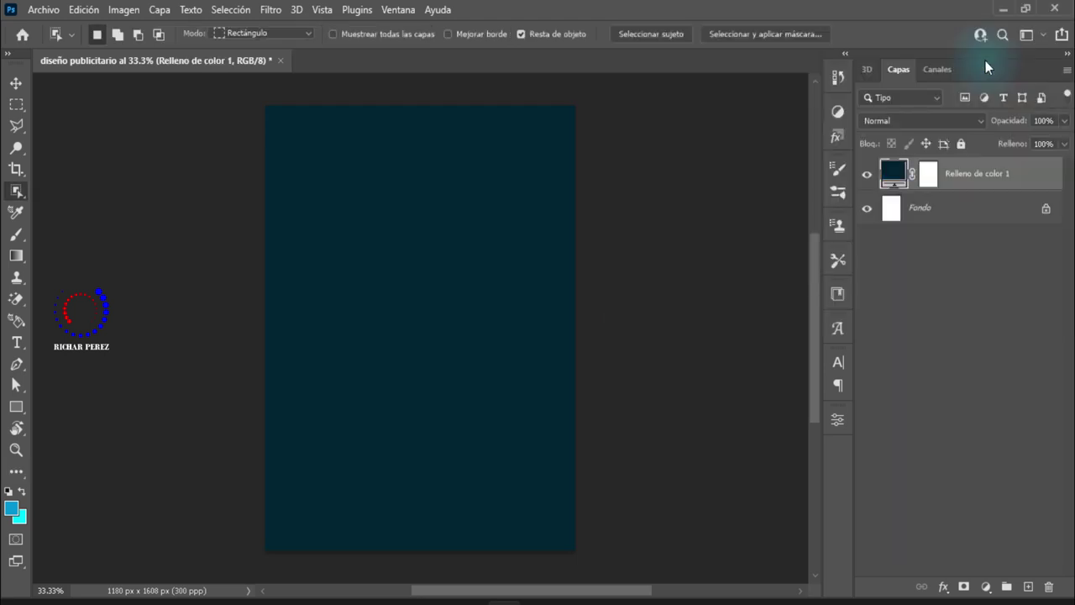
- Place the 1308863 bottle photo from MATERIALES as an embedded layer
left_click(43, 9)
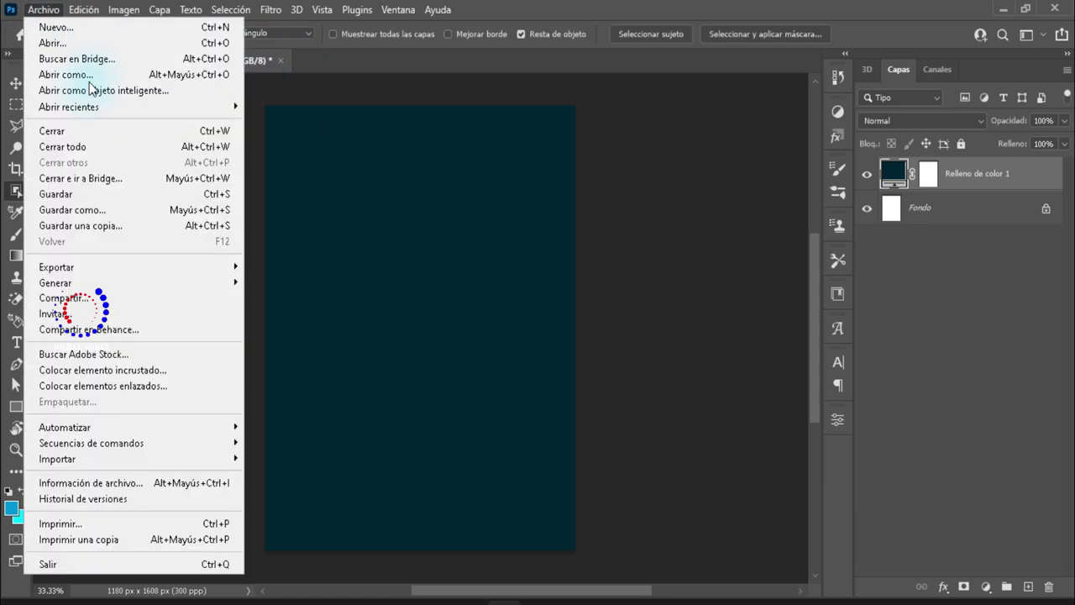
left_click(171, 371)
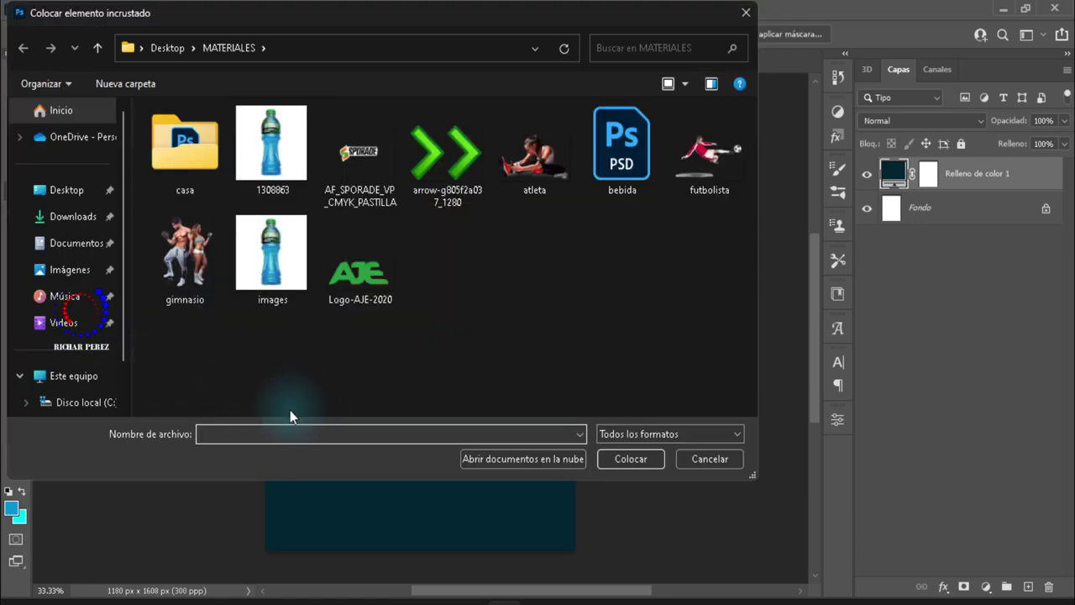
left_click(271, 143)
left_click(629, 460)
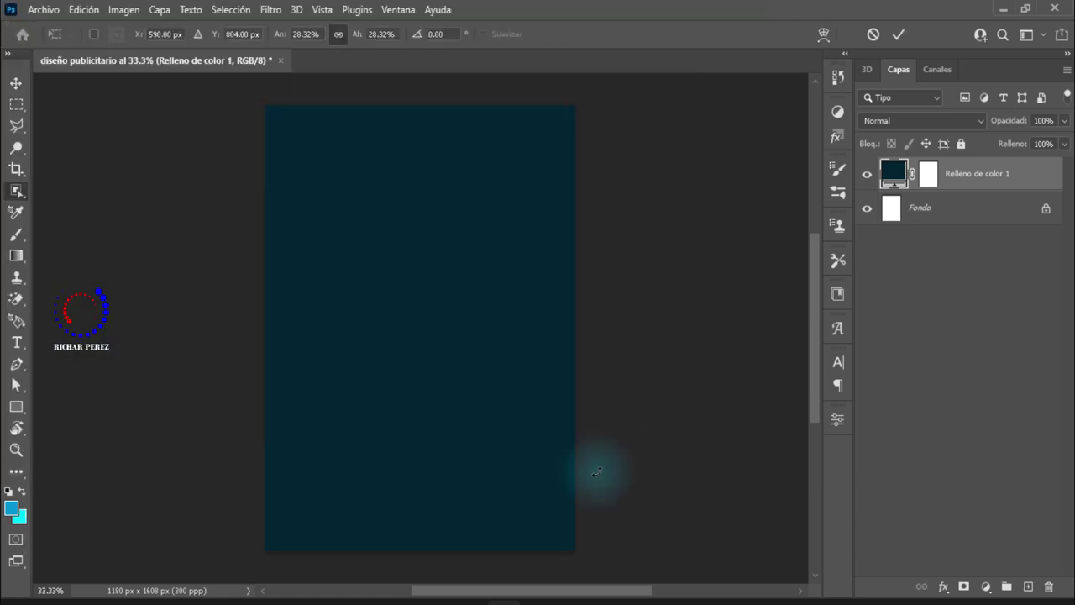
key("Return")
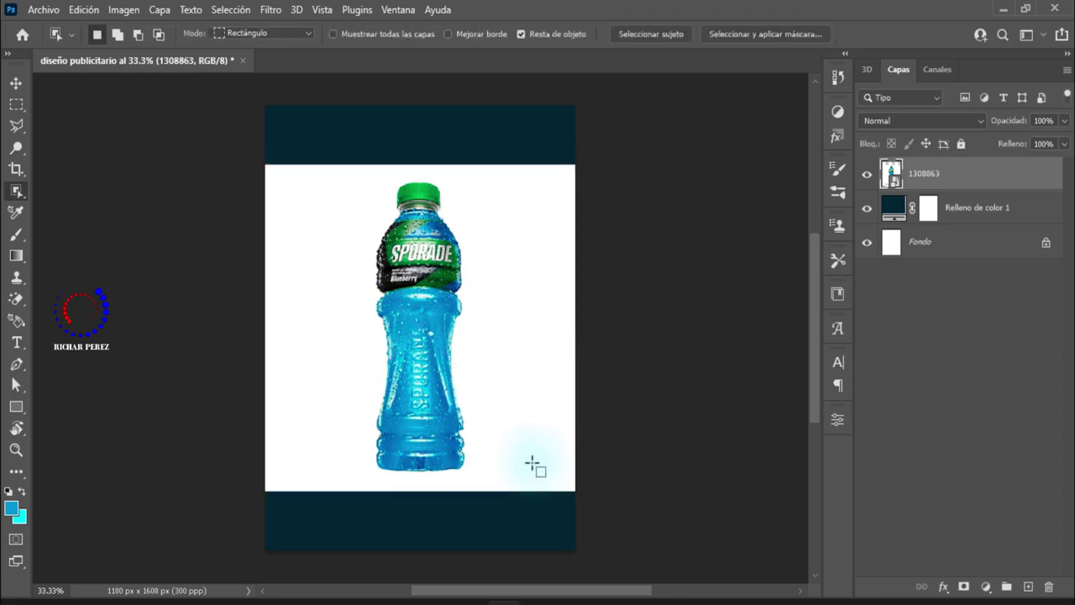
- Rename the placed 1308863 layer to 'bebida'
key("v")
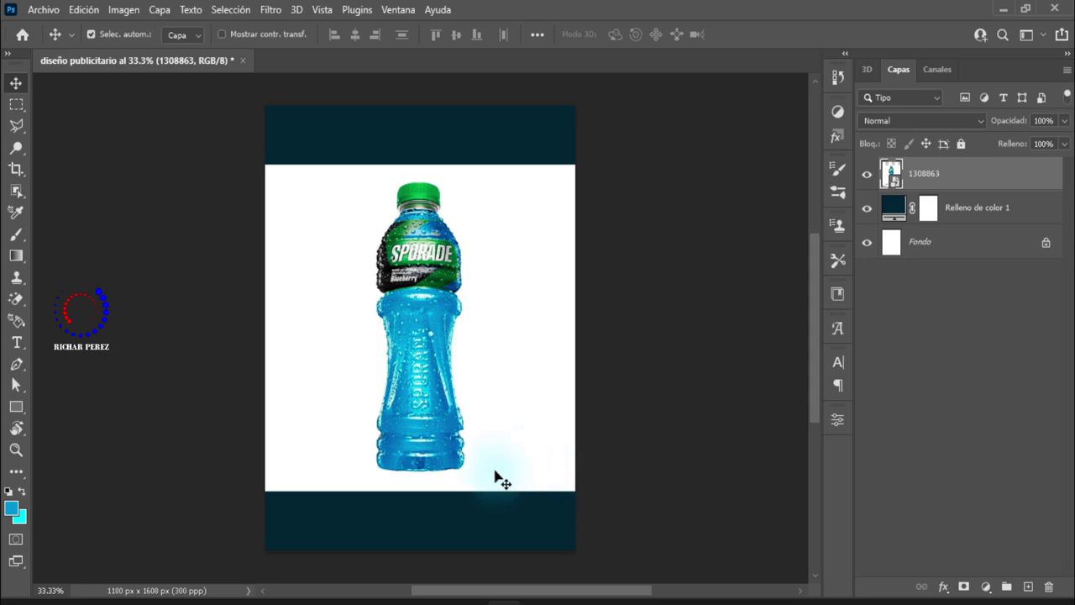
scroll(443, 452, "down", 1)
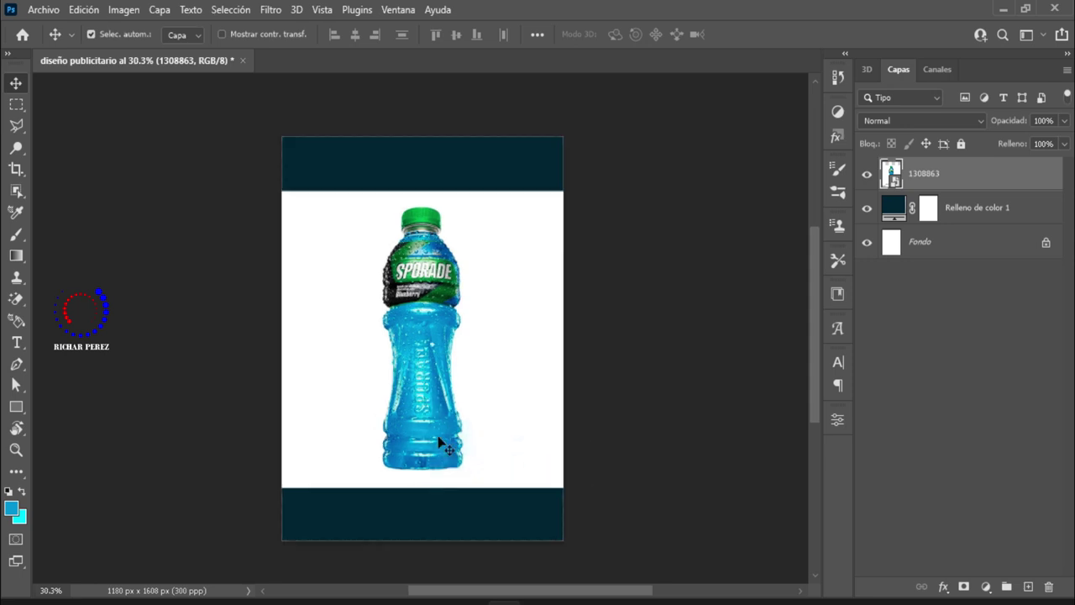
scroll(442, 365, "up", 1)
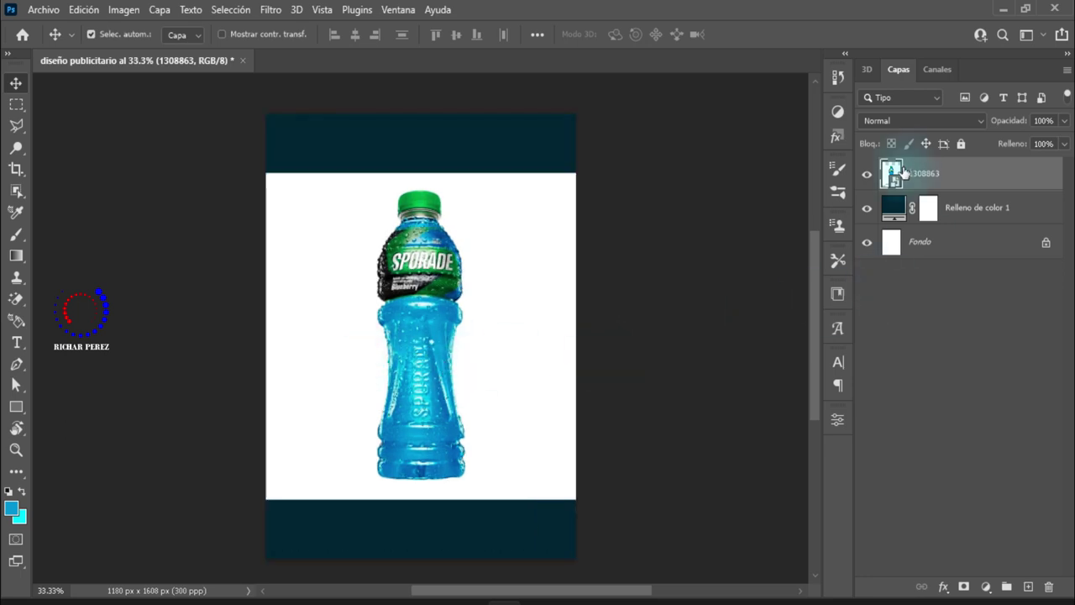
double_click(922, 174)
key("BackSpace")
type("bebida")
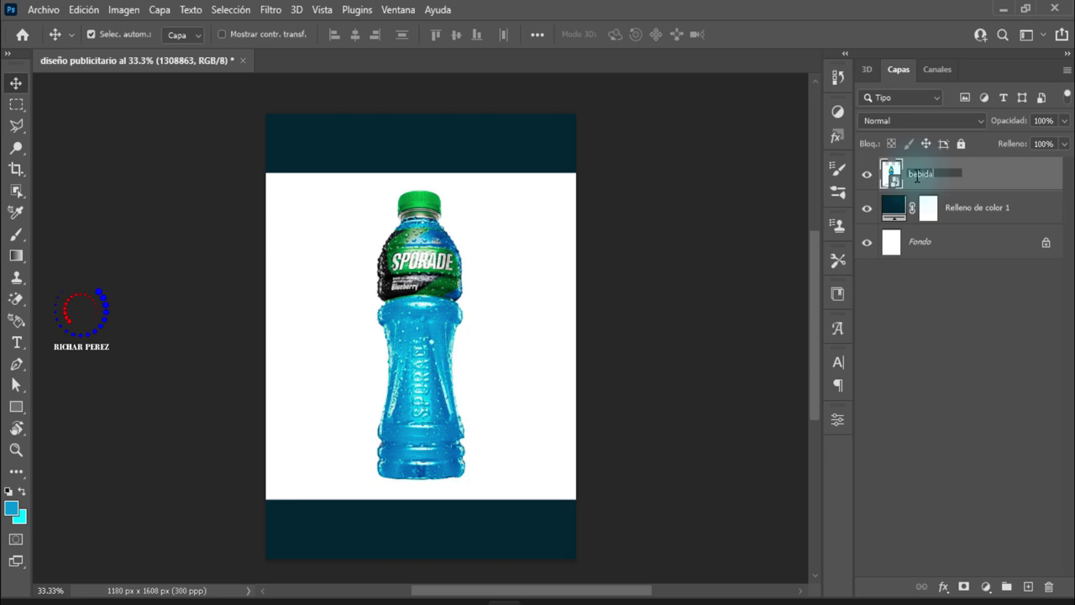
key("Return")
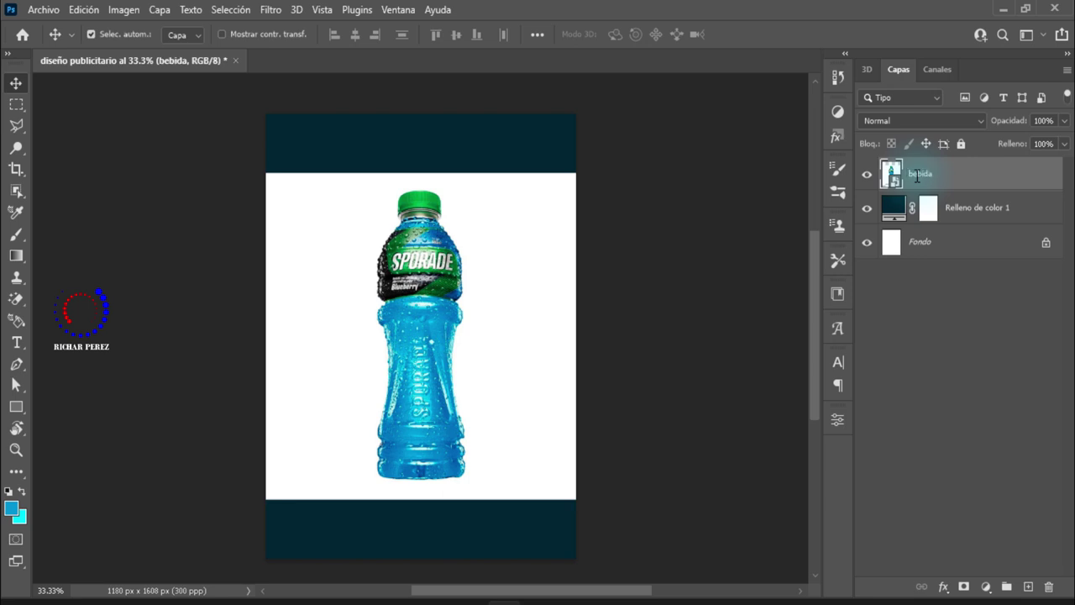
left_click(17, 192)
left_click(94, 194)
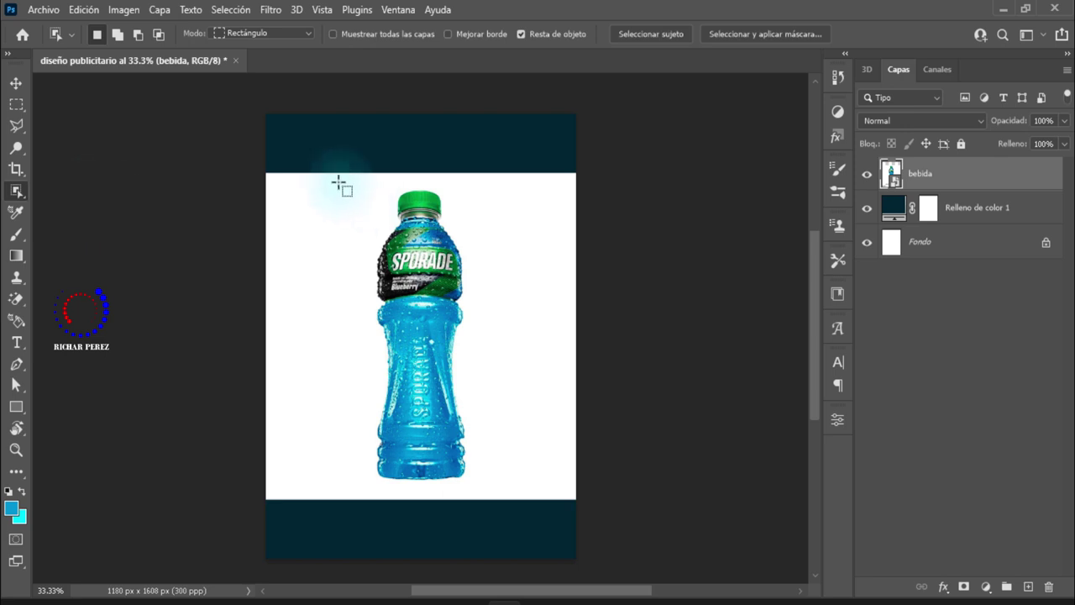
- Select the bottle with Object Selection and auto-detect the subject in Seleccionar y aplicar máscara
left_click_drag(338, 183, 514, 507)
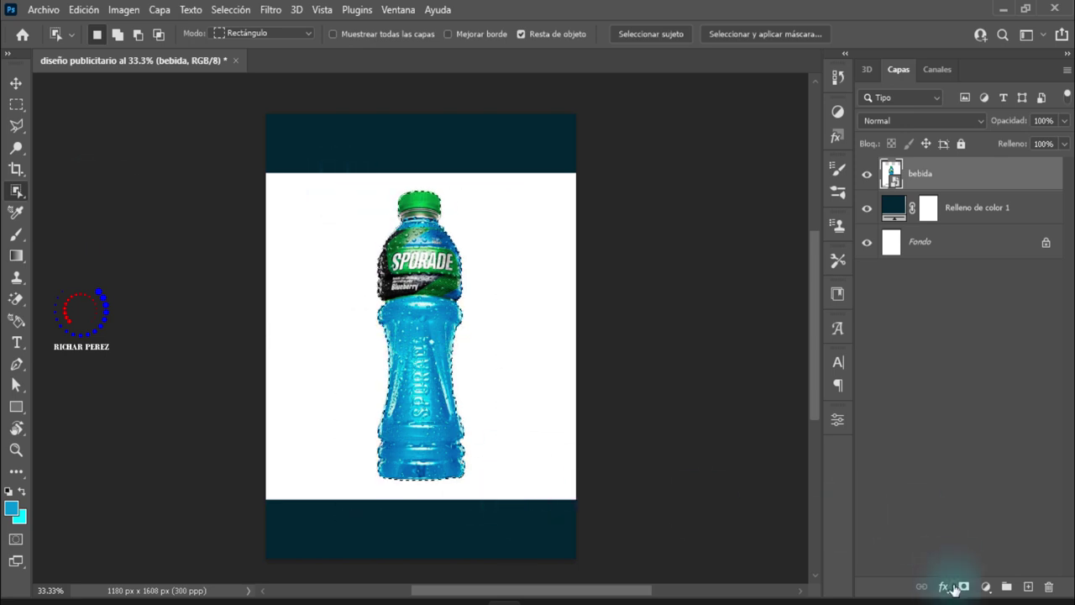
left_click(743, 38)
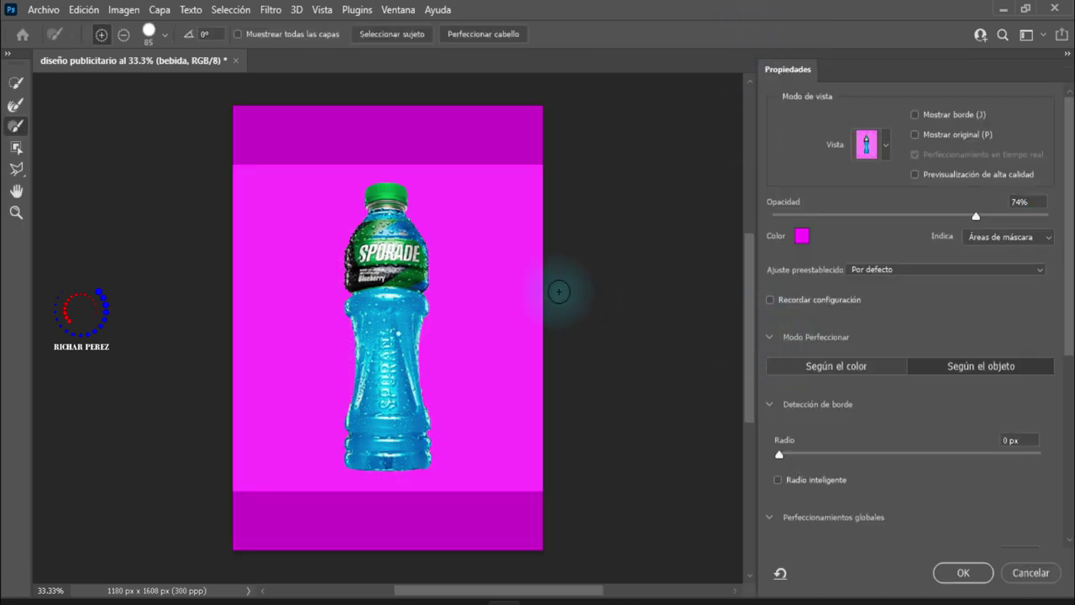
left_click(405, 35)
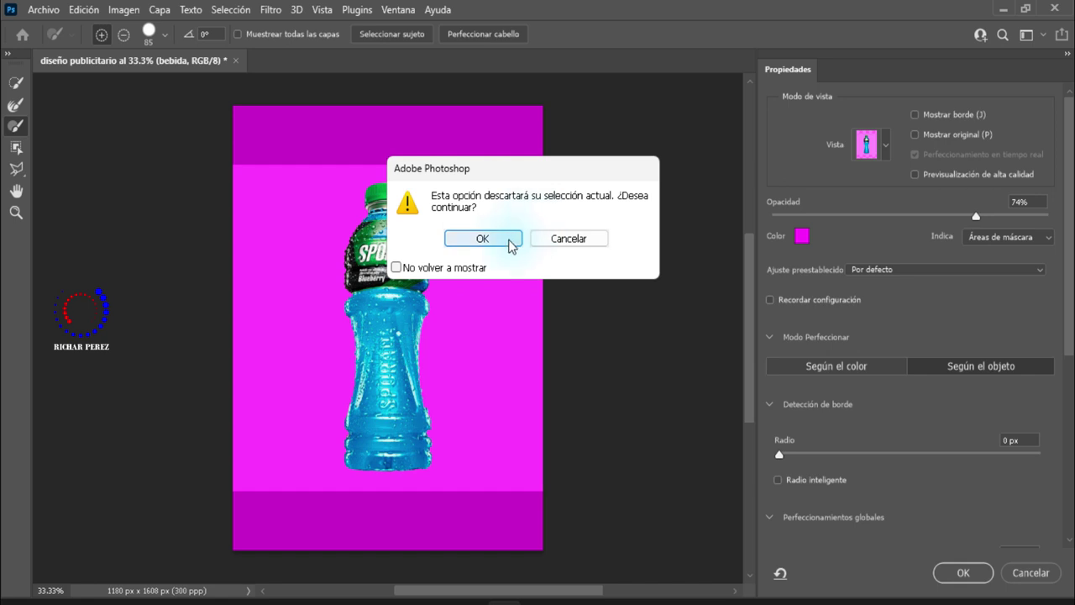
left_click(510, 244)
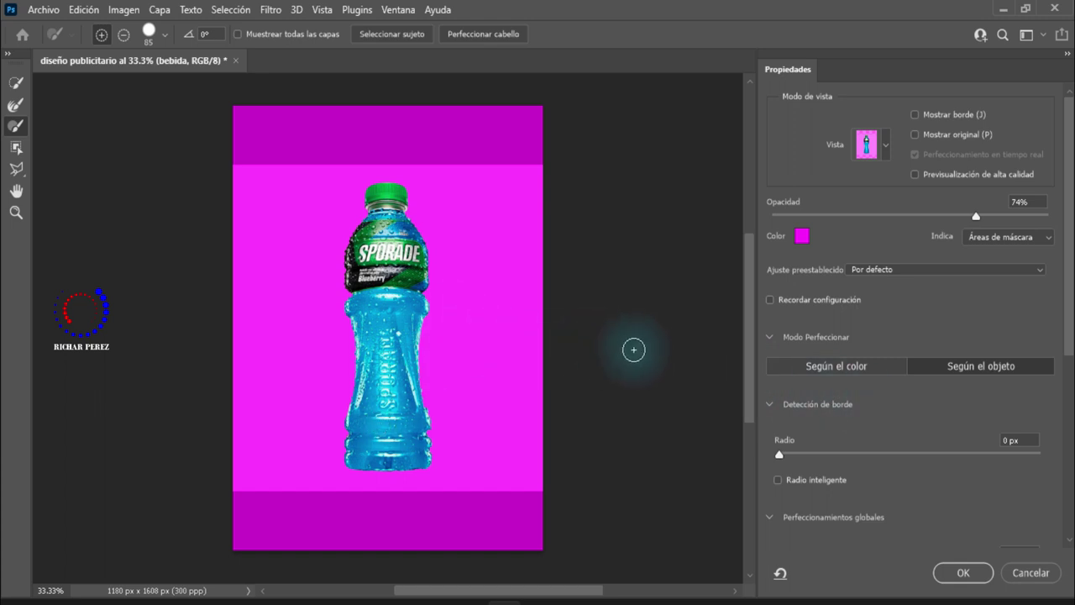
- Enable Descontaminar colores and output the bottle as a new layer with layer mask
scroll(504, 331, "down", 1)
scroll(657, 319, "down", 2)
scroll(657, 320, "down", 2)
scroll(875, 351, "down", 2)
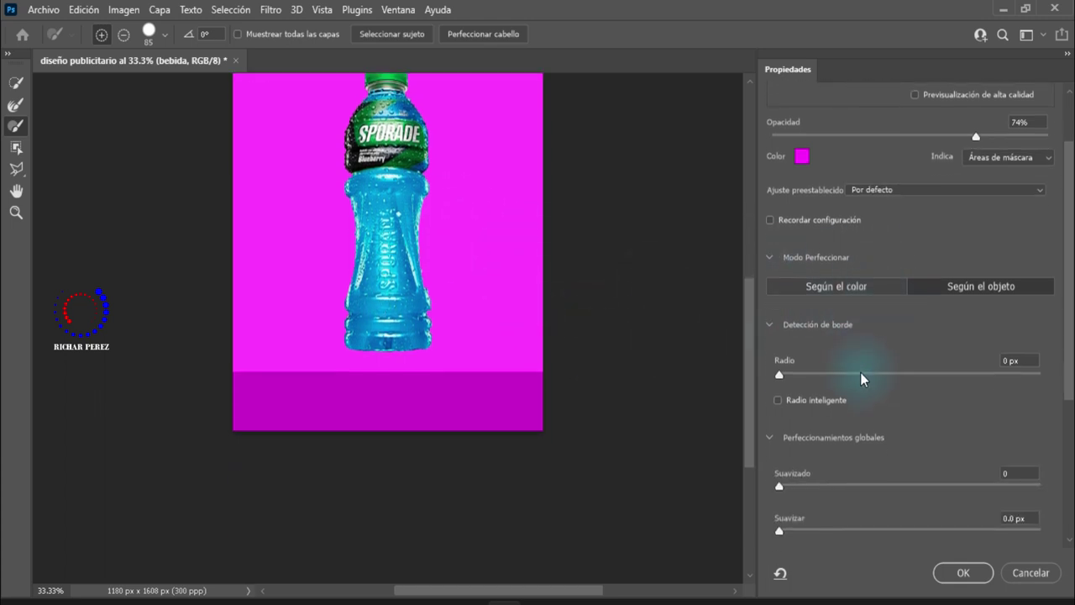
scroll(860, 372, "down", 2)
scroll(856, 354, "down", 1)
scroll(850, 350, "down", 1)
scroll(846, 344, "down", 1)
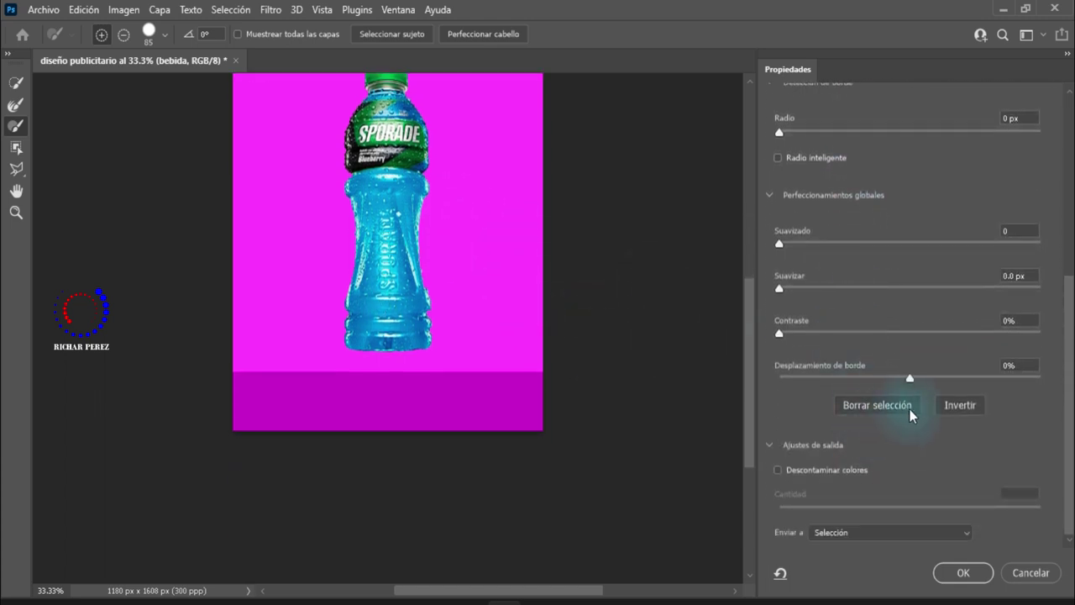
left_click(779, 471)
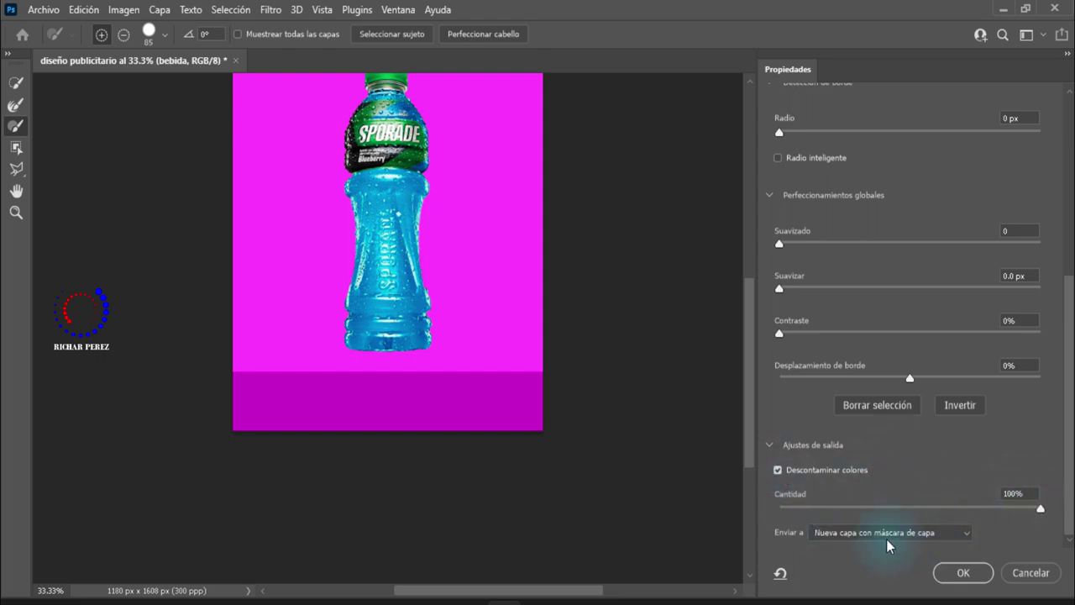
left_click(858, 534)
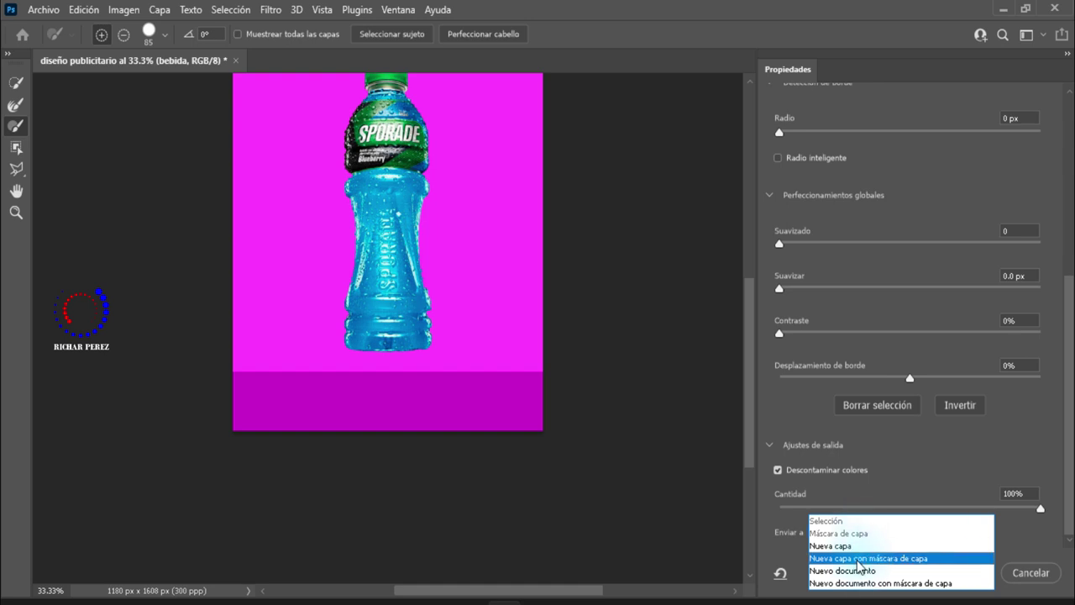
left_click(857, 560)
left_click(962, 572)
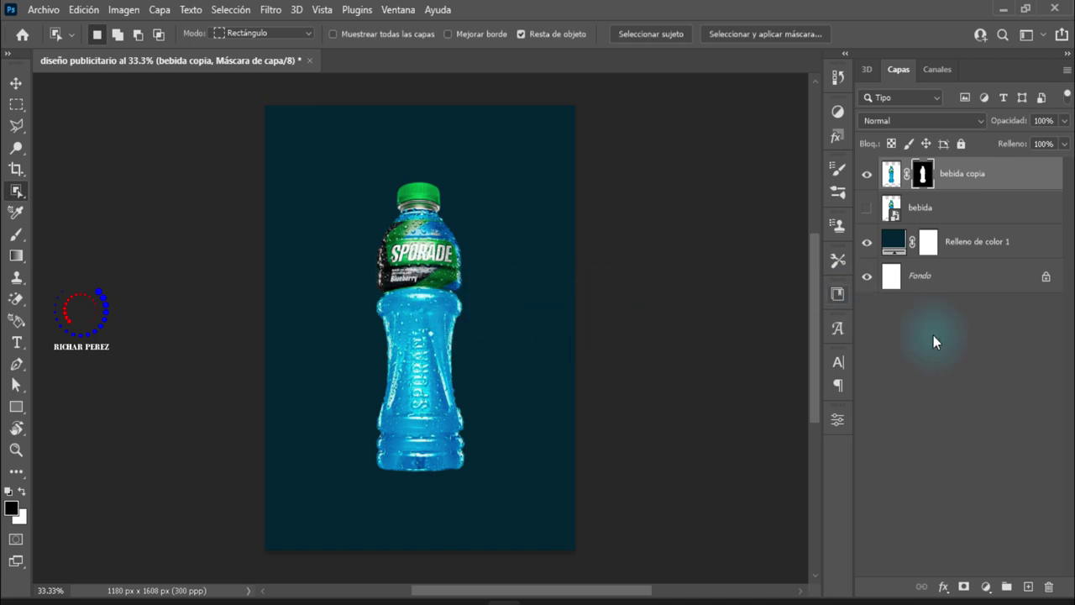
- Rasterize the bebida copia layer from its layer context menu
right_click(990, 179)
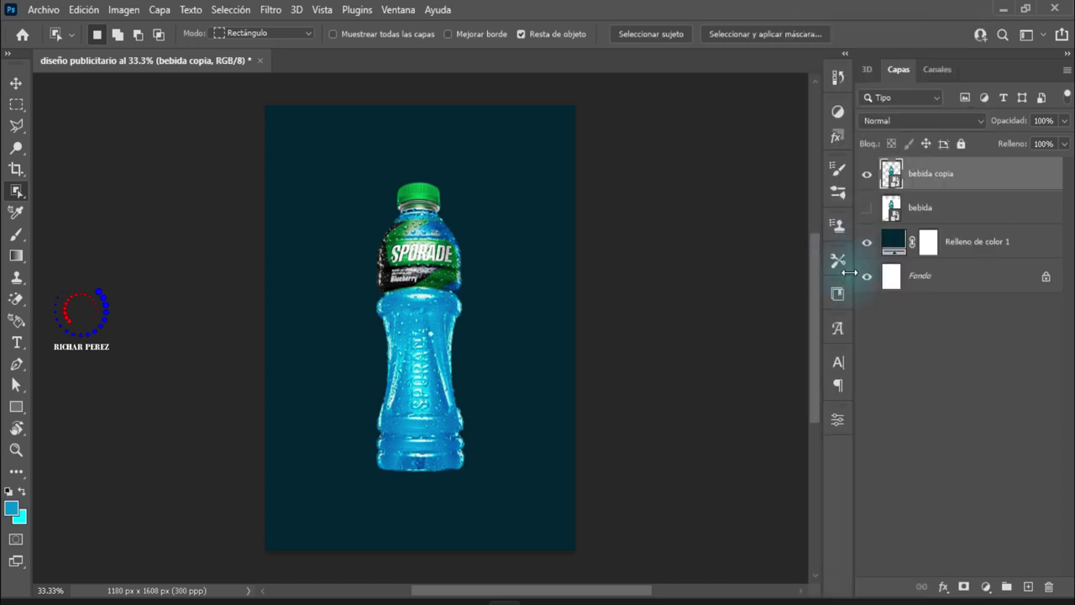
right_click(955, 172)
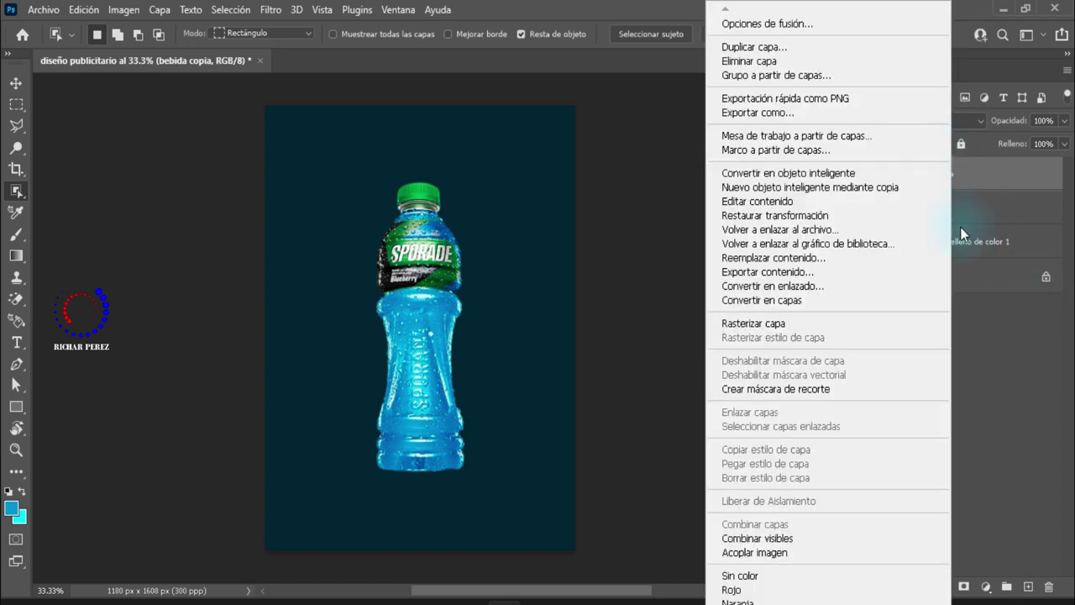
left_click(787, 323)
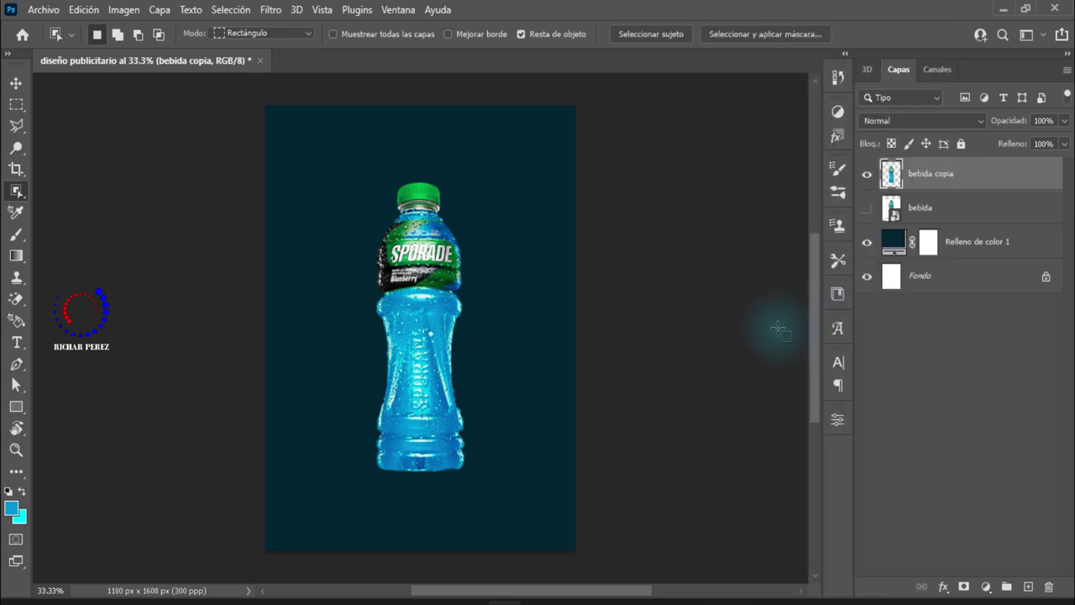
key("p")
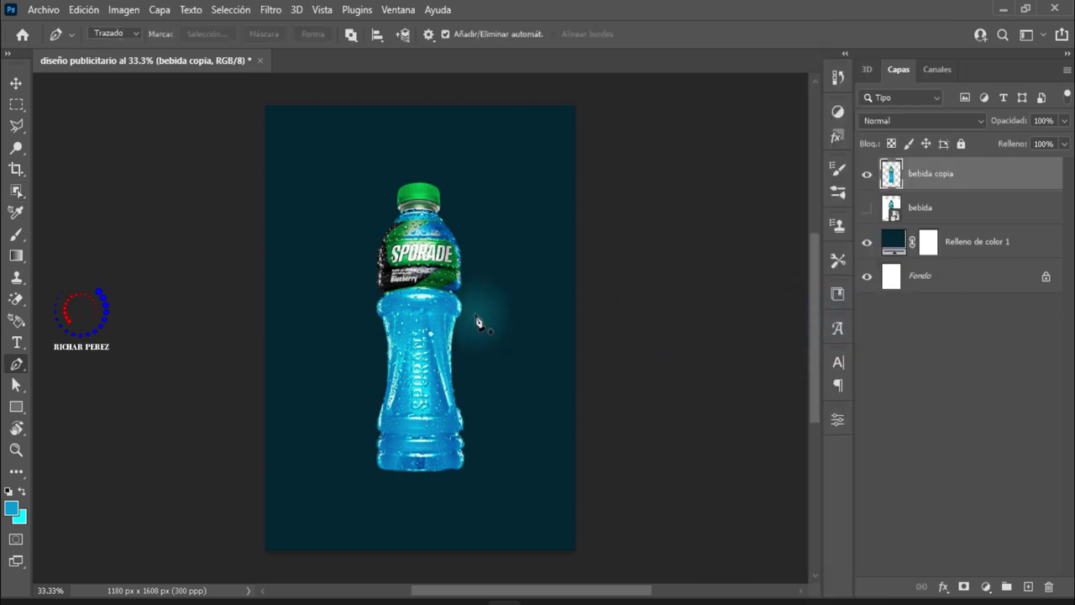
- Draw a closed Pen path around the bottle's cap and SPORADE label section
right_click(20, 366)
left_click(101, 363)
scroll(382, 277, "up", 3)
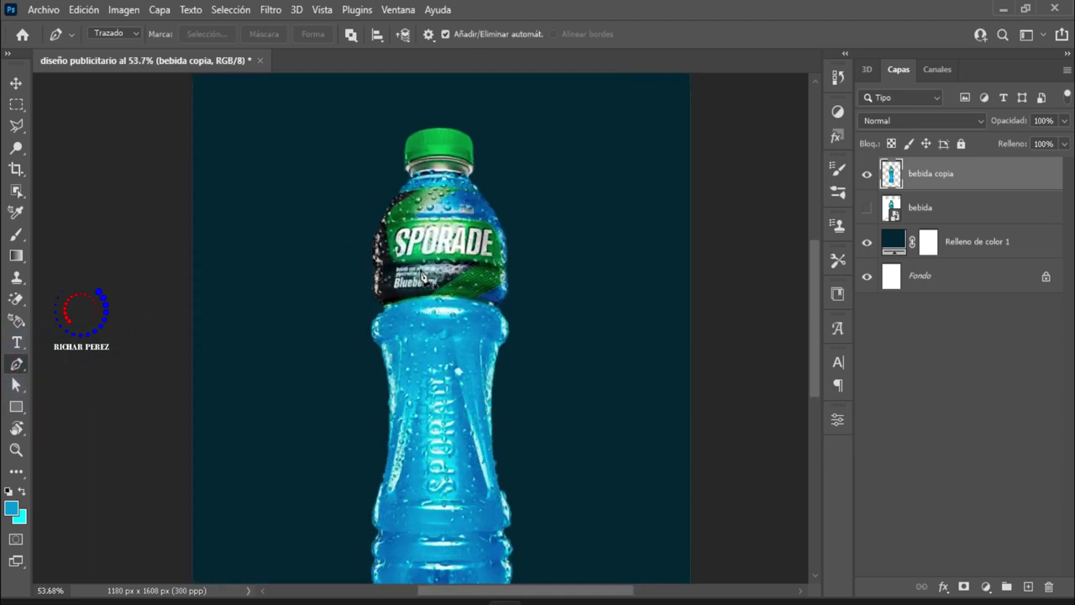
scroll(424, 277, "up", 2)
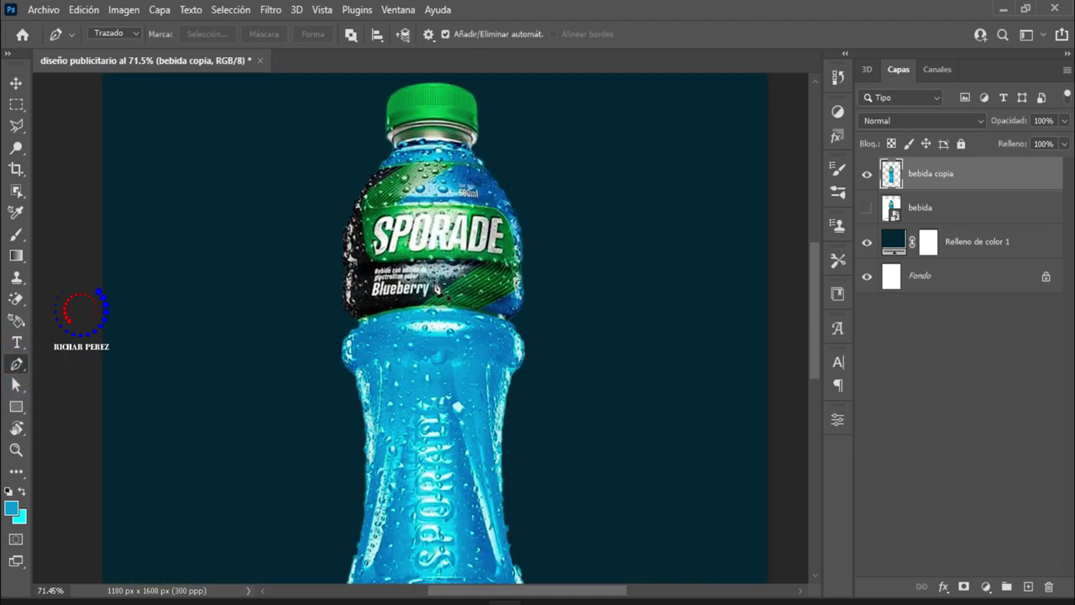
scroll(436, 288, "up", 1)
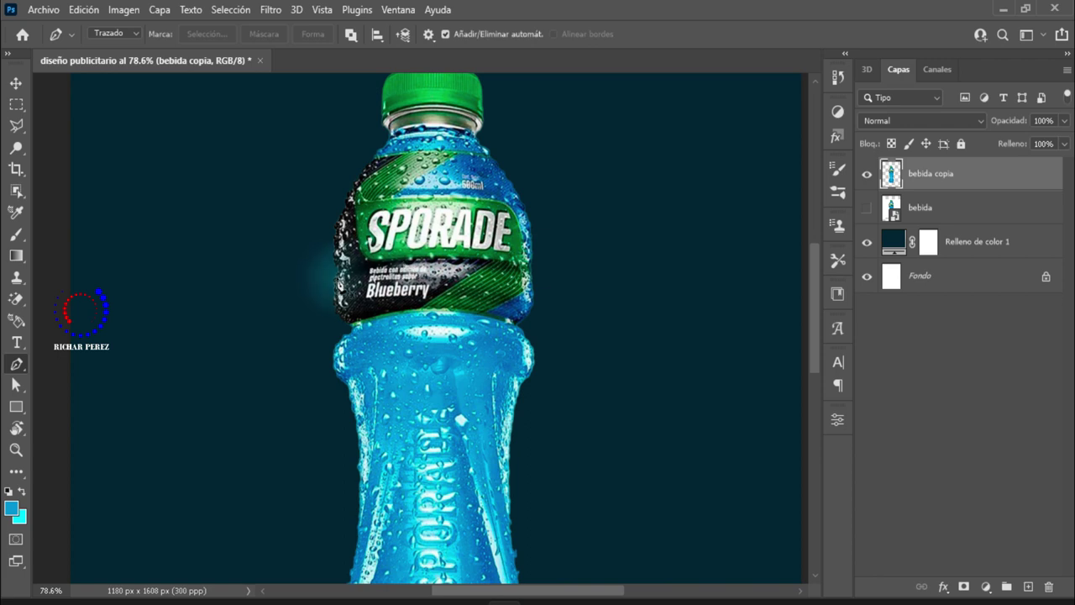
left_click(327, 277)
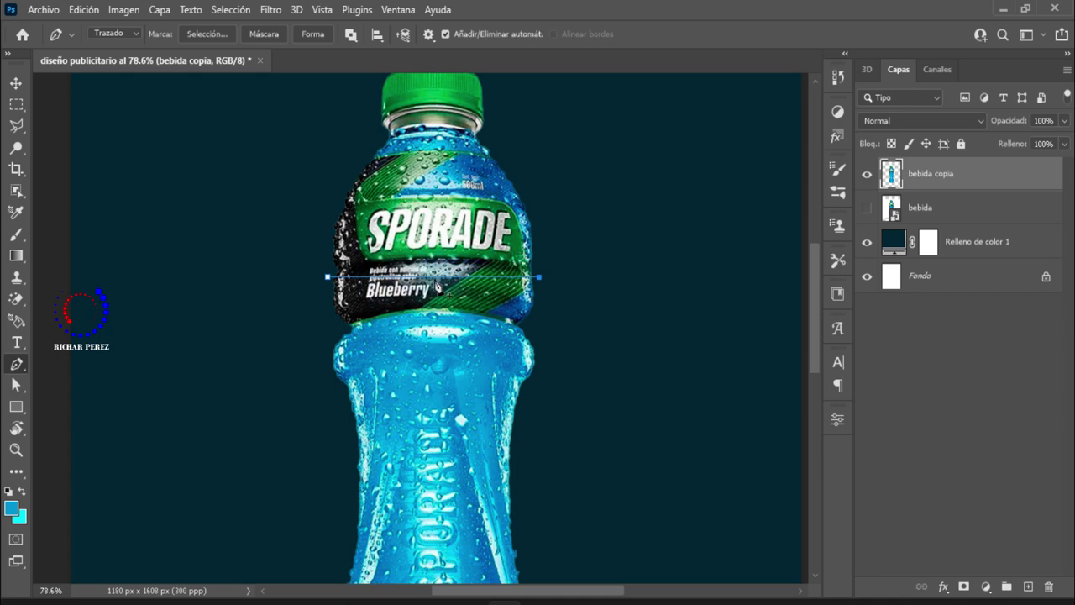
left_click_drag(435, 283, 434, 267)
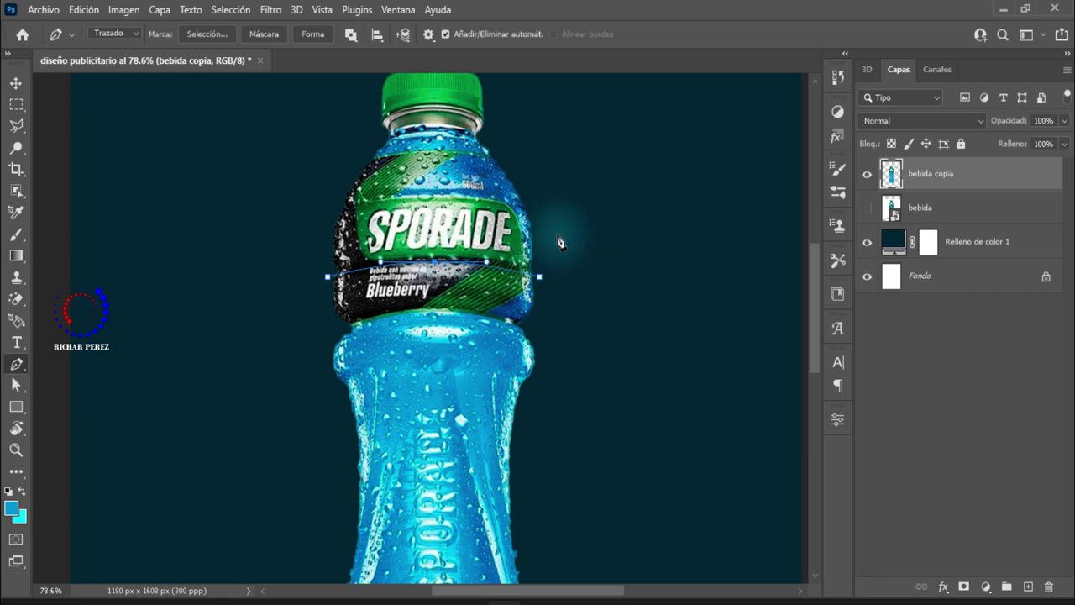
scroll(559, 227, "up", 2)
left_click(554, 149)
left_click(400, 97)
left_click(298, 163)
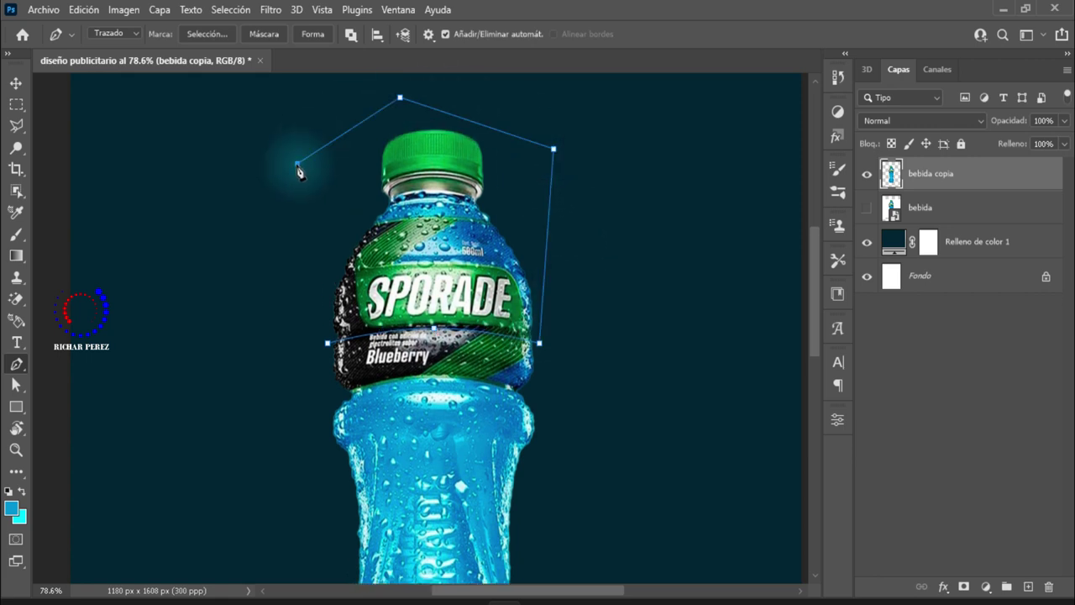
left_click(292, 288)
- Turn the path into an unfeathered selection and lift the top piece upward
right_click(388, 228)
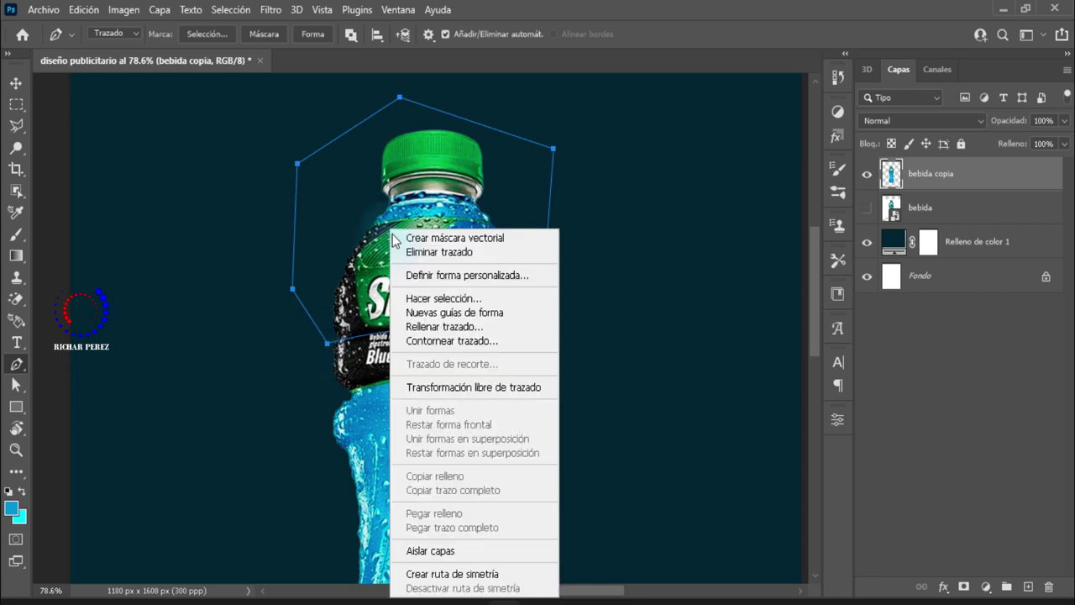
left_click(453, 298)
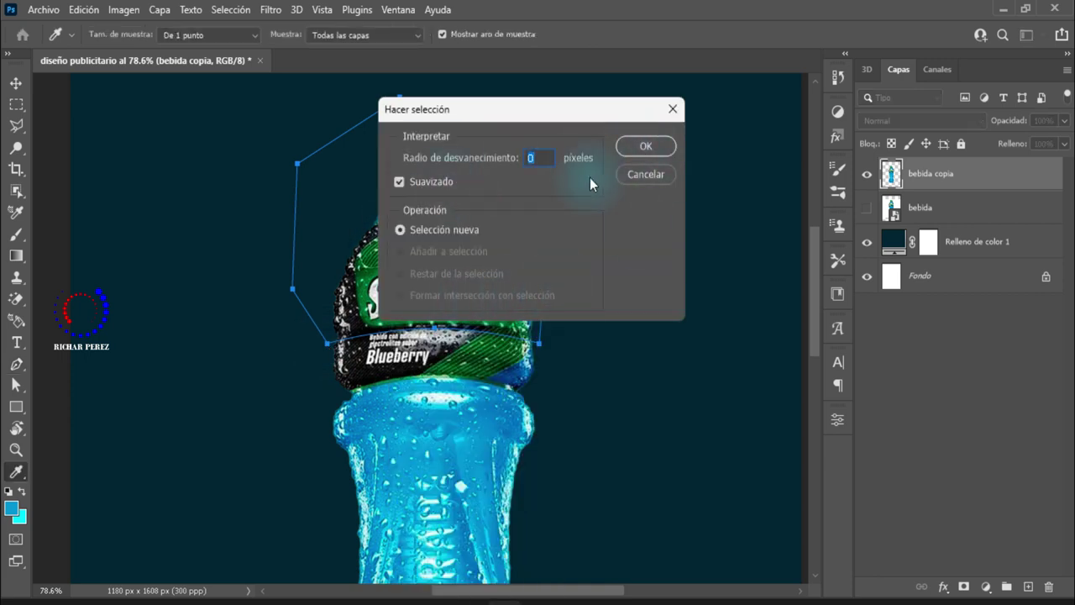
left_click(653, 148)
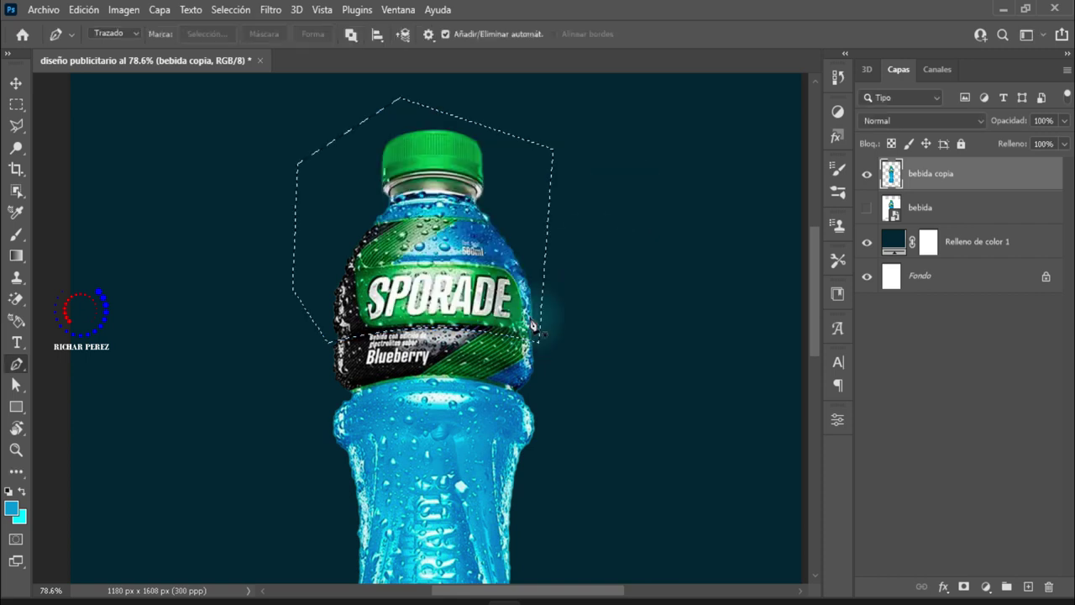
scroll(450, 314, "down", 5)
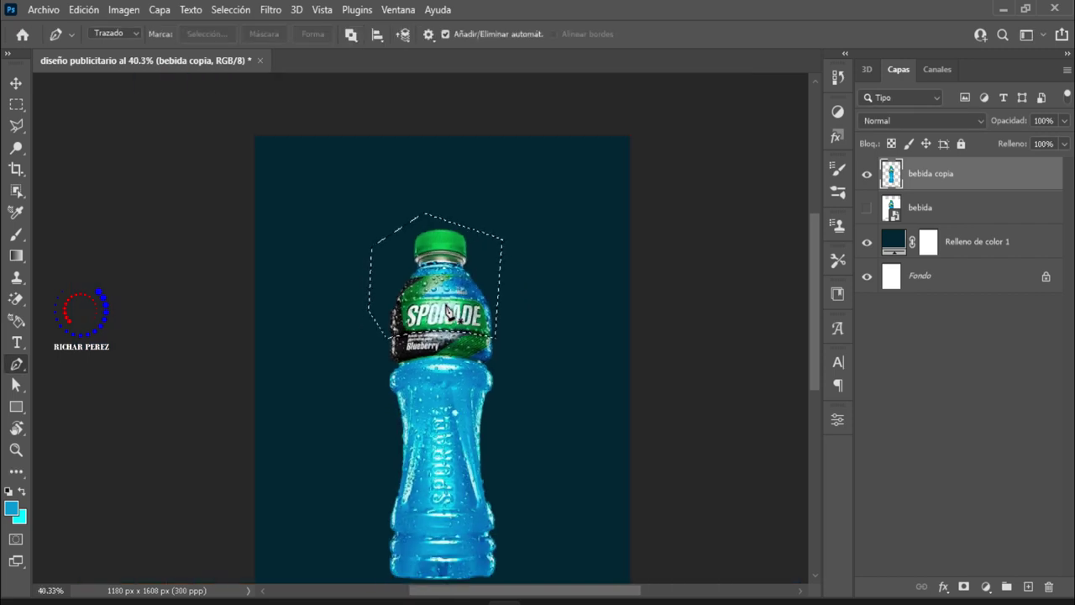
left_click(15, 83)
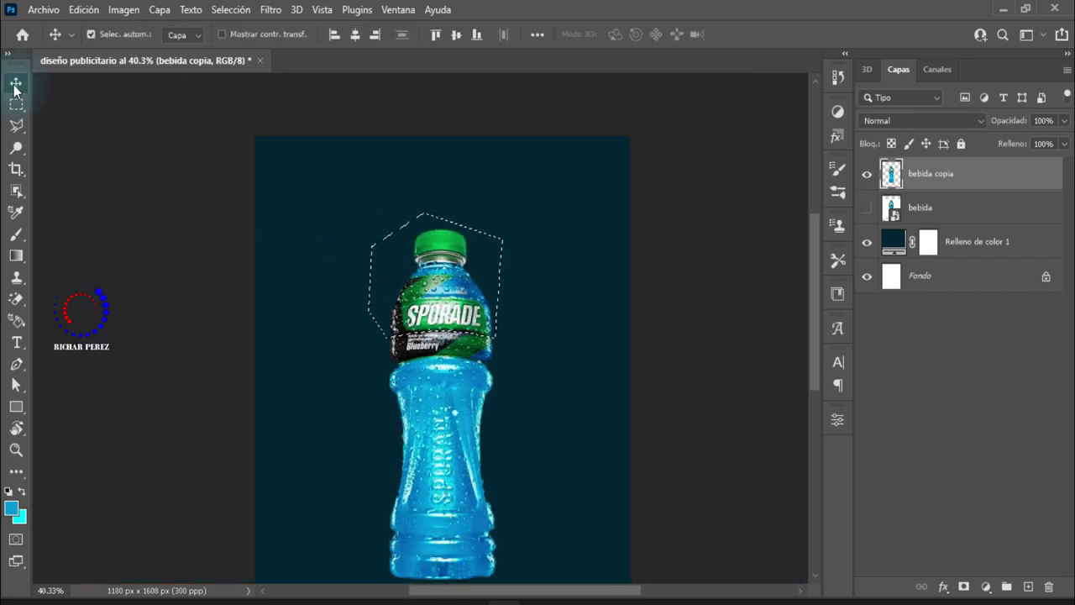
left_click_drag(450, 296, 447, 227)
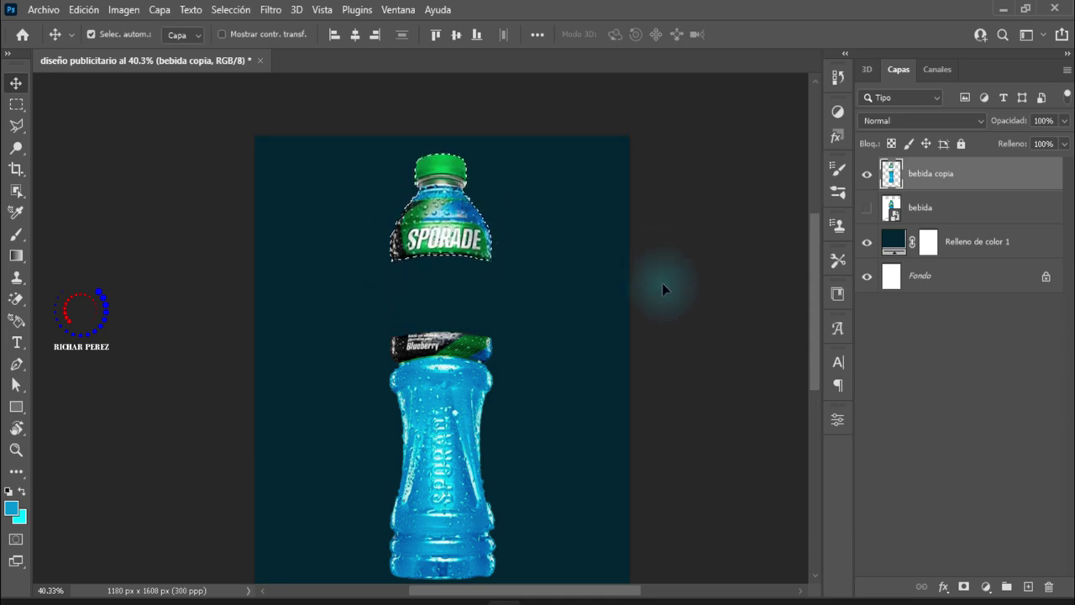
key("ctrl+d")
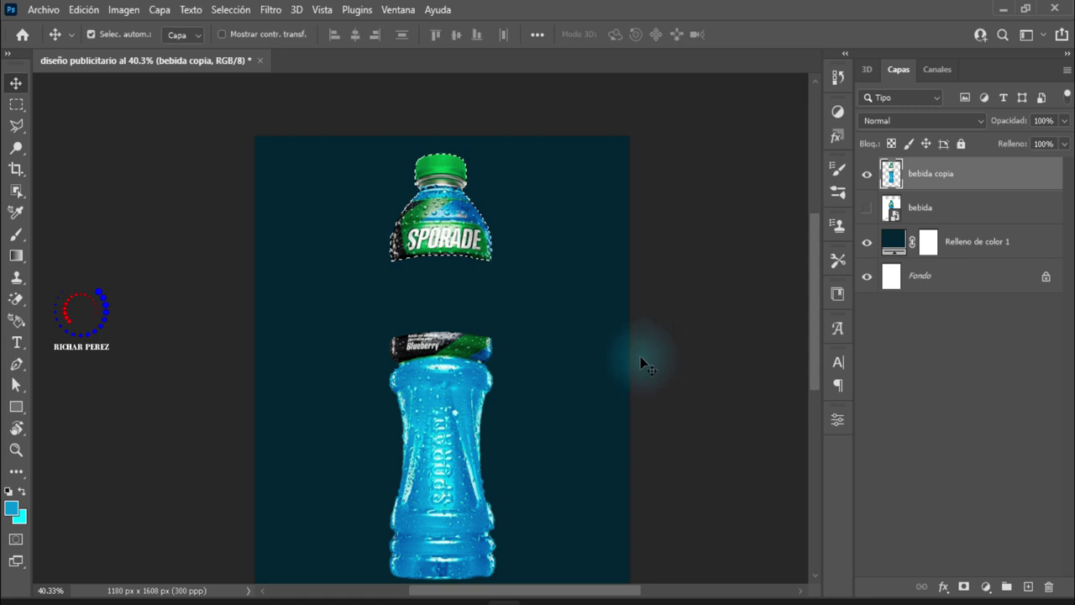
- Undo an accidental move of the whole bottle layer
scroll(437, 415, "up", 2)
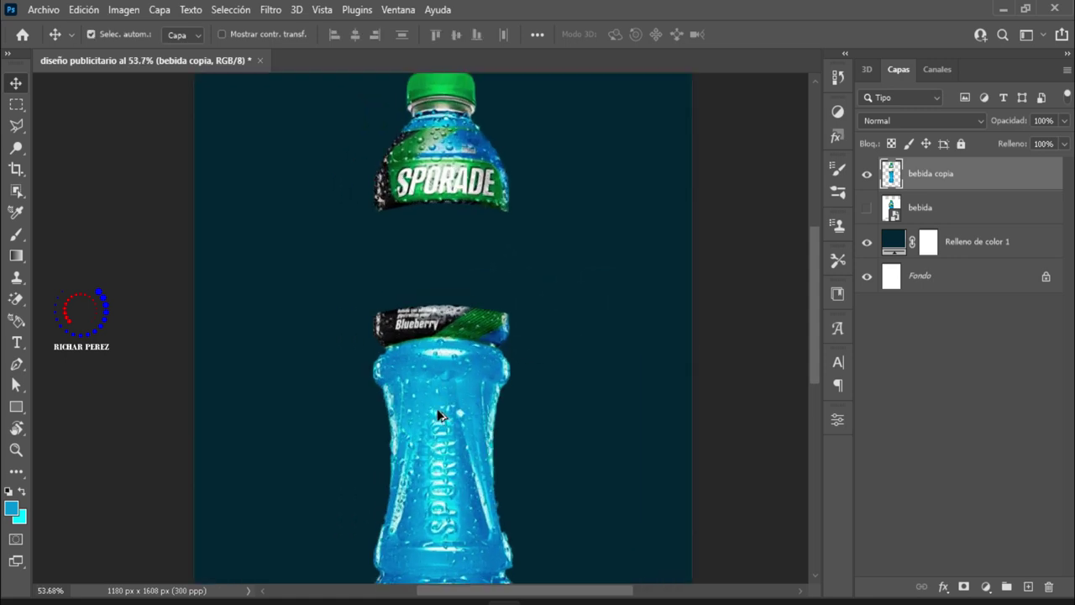
scroll(445, 394, "up", 1)
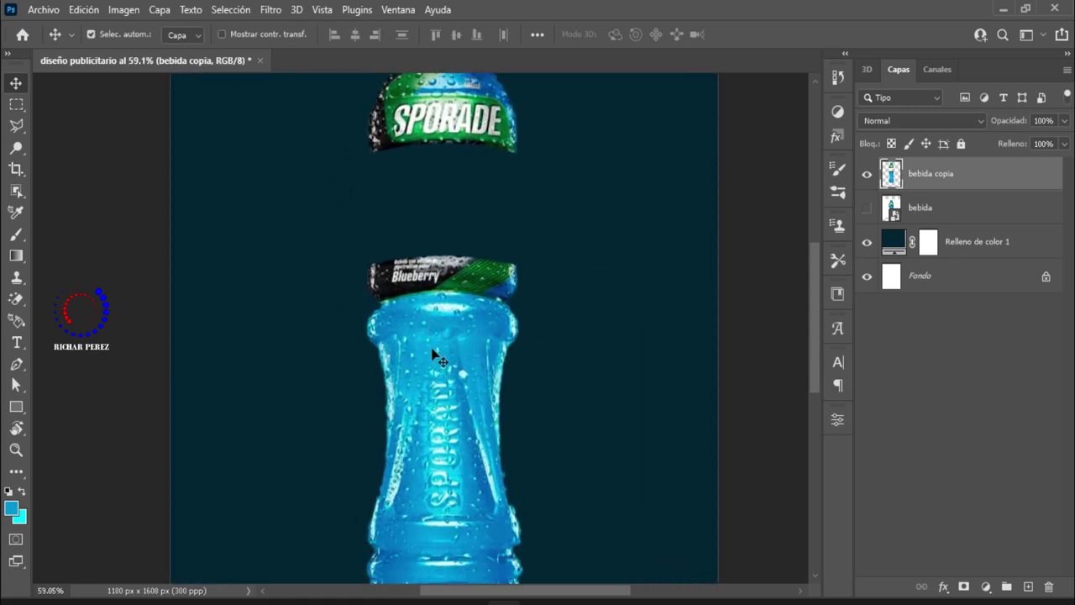
left_click_drag(451, 384, 451, 415)
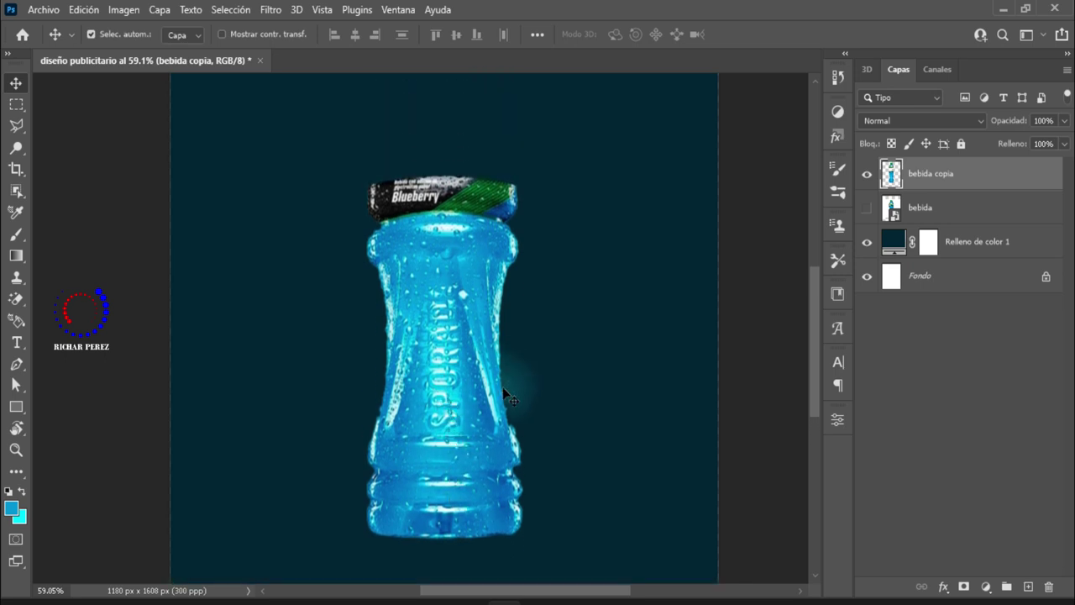
key("ctrl+z")
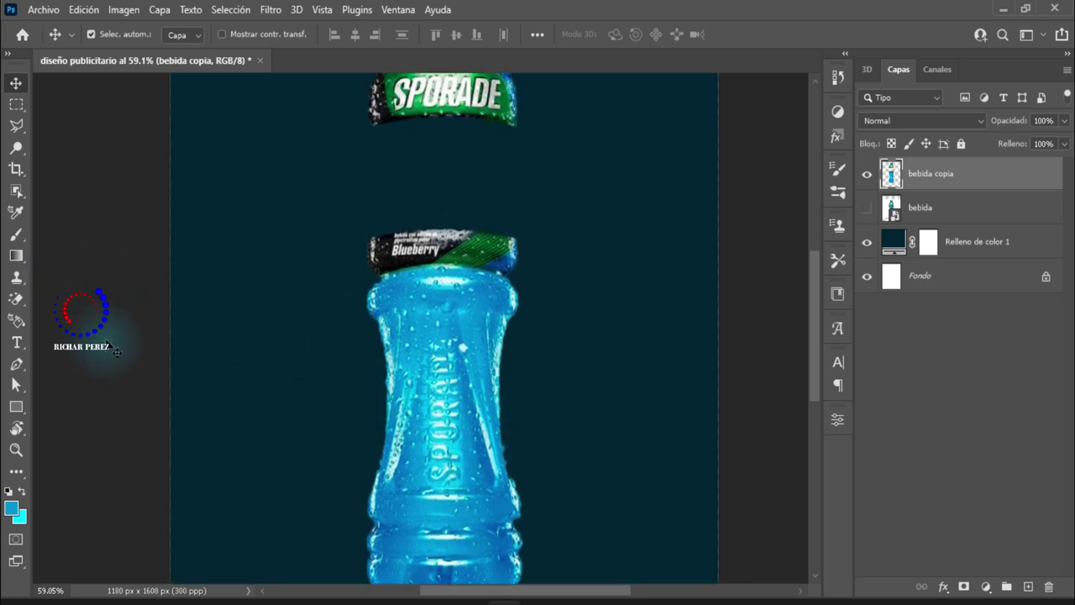
key("p")
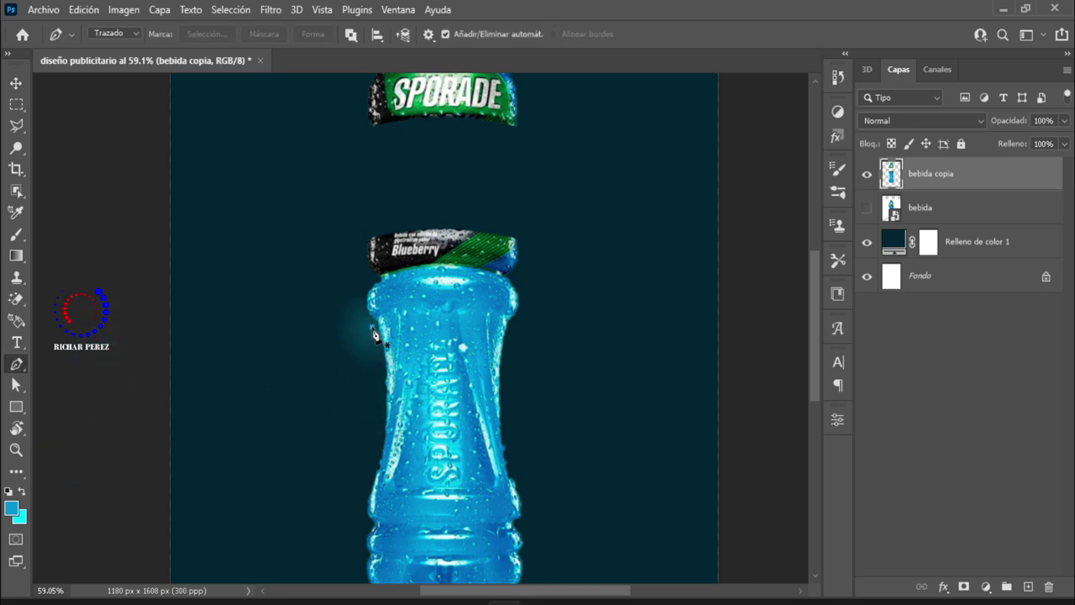
- Cut out the Blueberry label slice with a path and lift it off the body
left_click(519, 326)
left_click(531, 209)
left_click(414, 177)
left_click(311, 220)
right_click(428, 259)
left_click(652, 148)
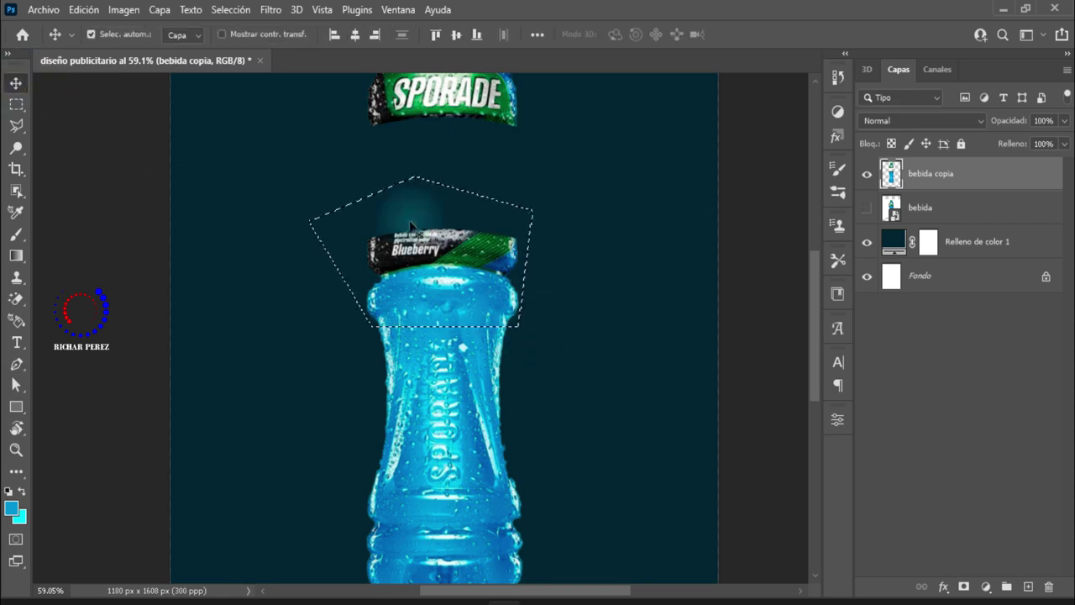
left_click_drag(411, 225, 472, 209)
key("ctrl+d")
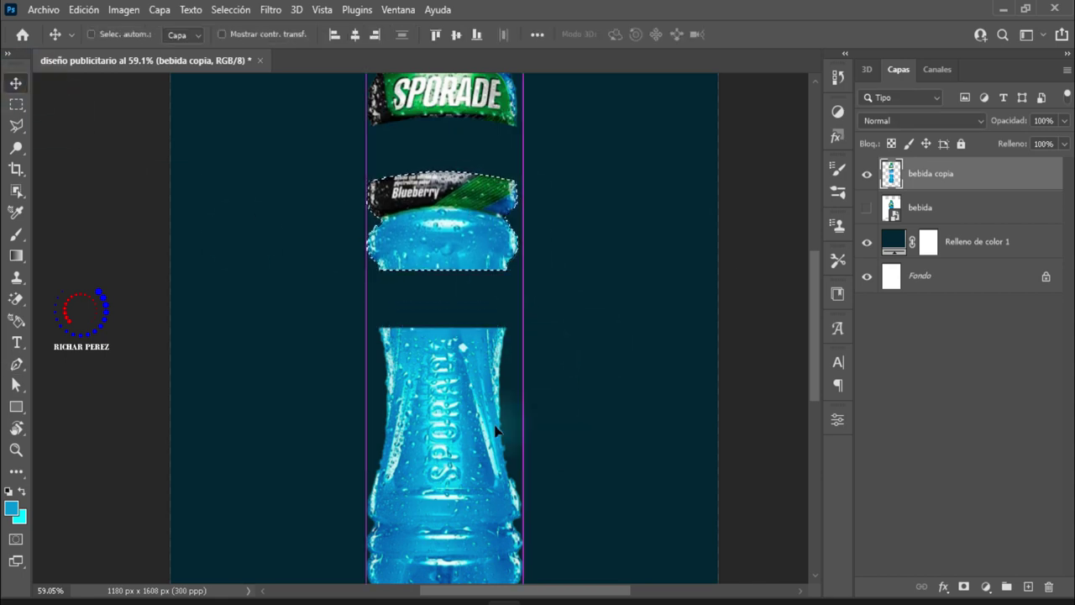
- Draw a curved cut path across the bottle body, briefly dimming the layer to 47%
scroll(431, 444, "down", 1)
key("p")
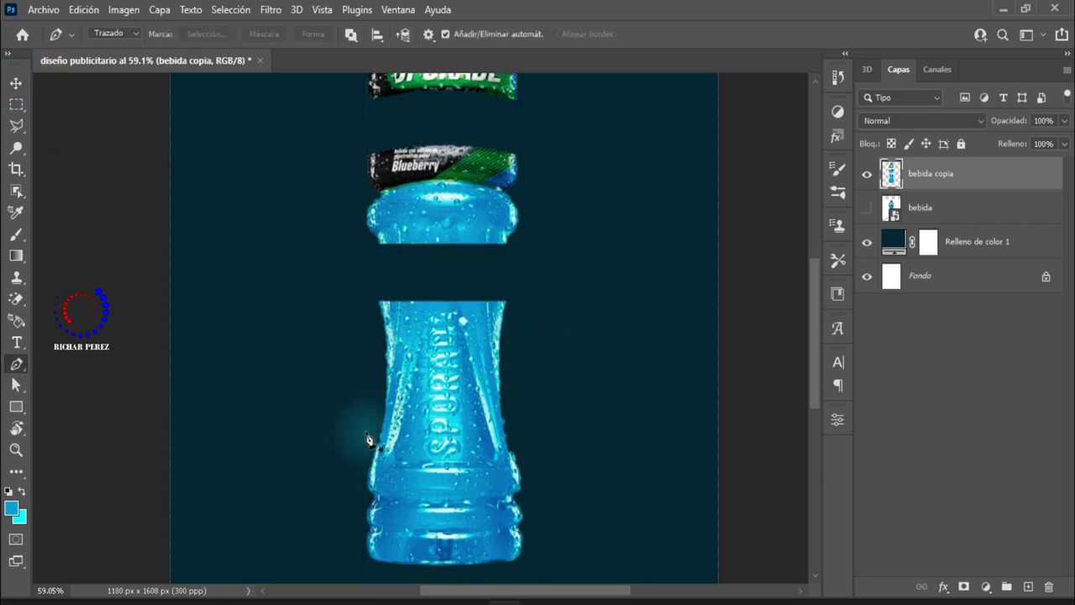
left_click(370, 430)
left_click(523, 430)
scroll(435, 474, "up", 3)
scroll(435, 475, "up", 5)
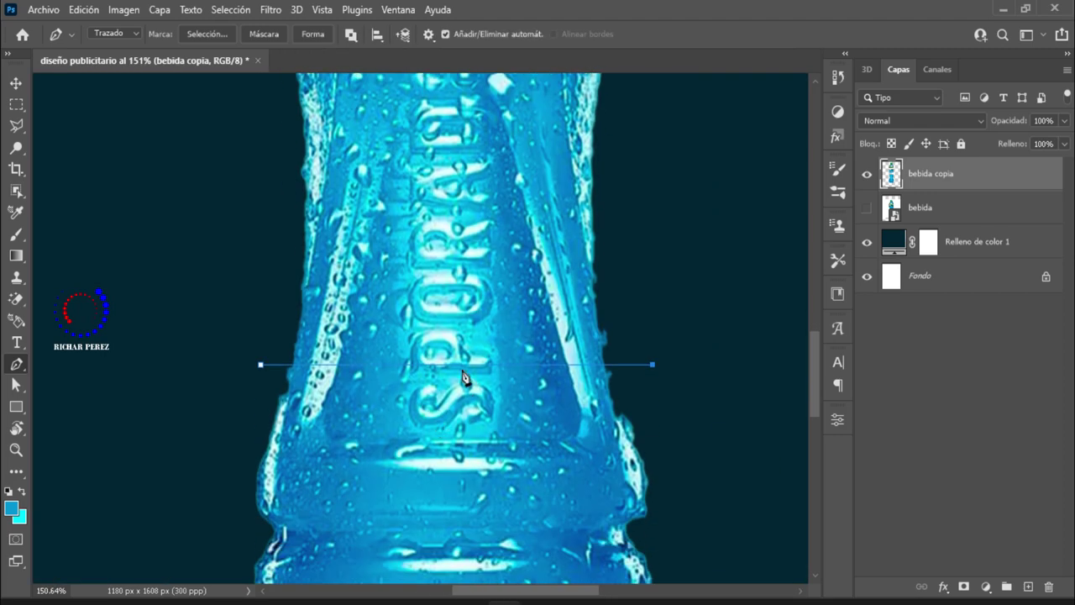
left_click(1064, 120)
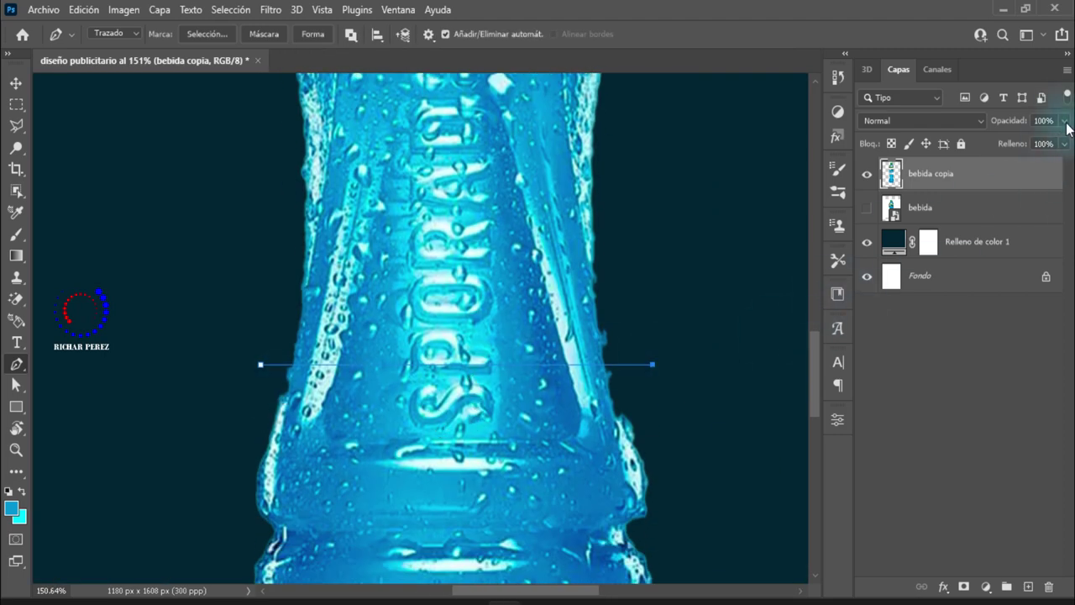
left_click_drag(1061, 144, 1023, 144)
left_click_drag(457, 372, 457, 394)
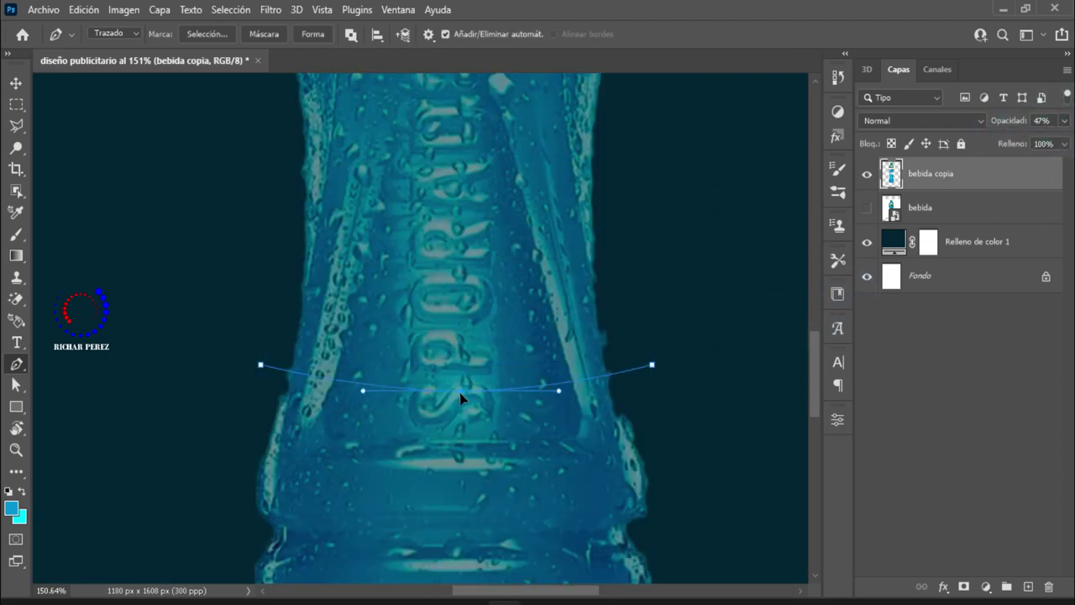
scroll(626, 364, "down", 3)
key("0")
scroll(351, 353, "down", 1)
- Convert the cut path to a selection and move the bottom piece downward
right_click(482, 386)
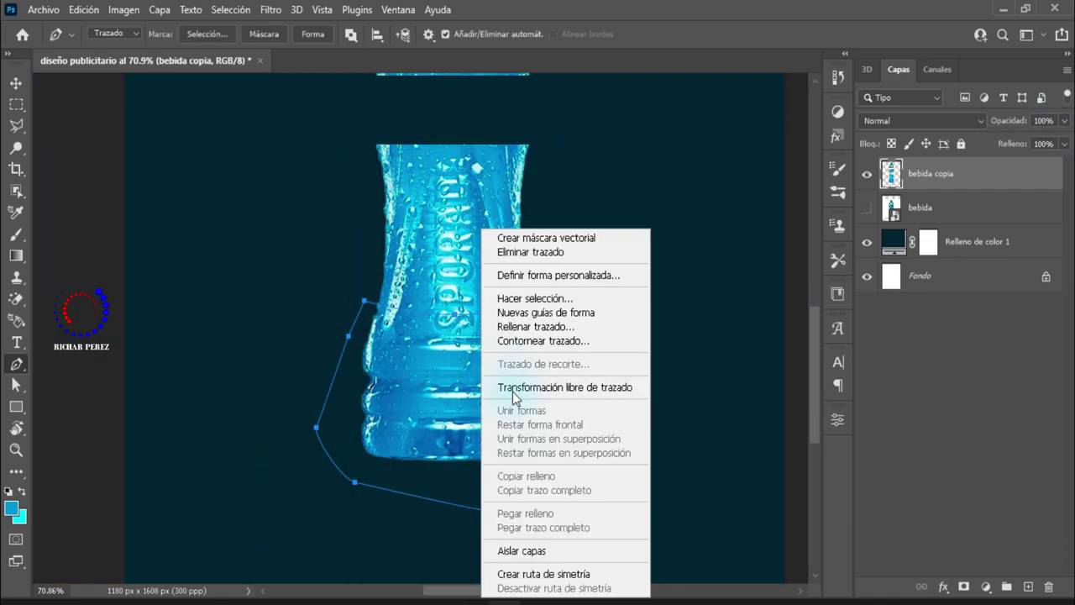
left_click(521, 300)
key("v")
left_click_drag(448, 379, 449, 457)
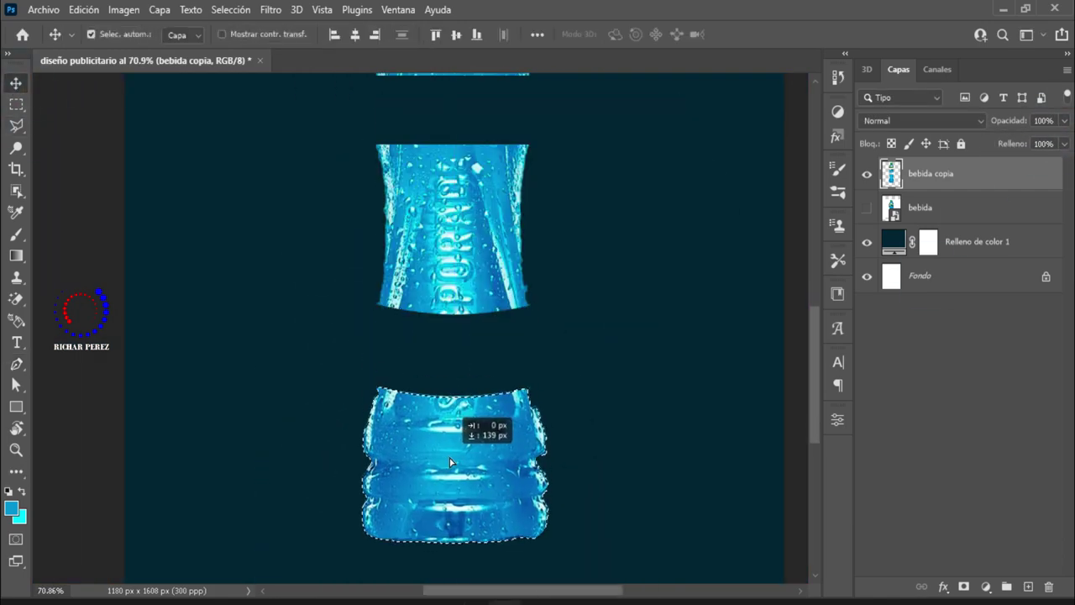
scroll(445, 460, "down", 3)
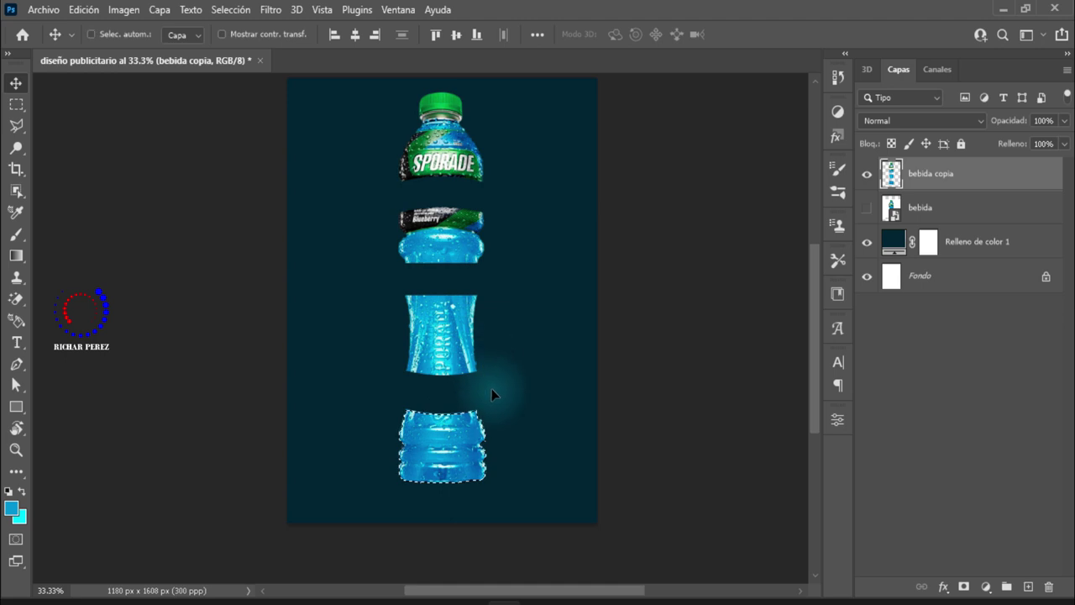
key("ctrl+d")
- Select the middle bottle piece with the Object Selection tool
scroll(457, 378, "up", 4)
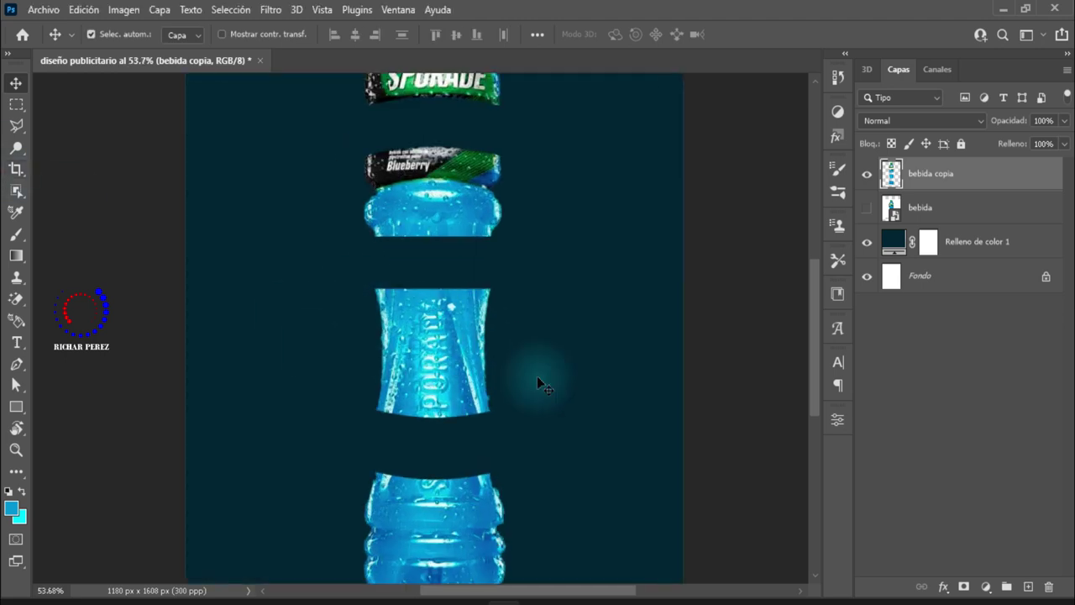
left_click(16, 190)
left_click_drag(360, 319, 546, 445)
key("v")
scroll(504, 393, "up", 2)
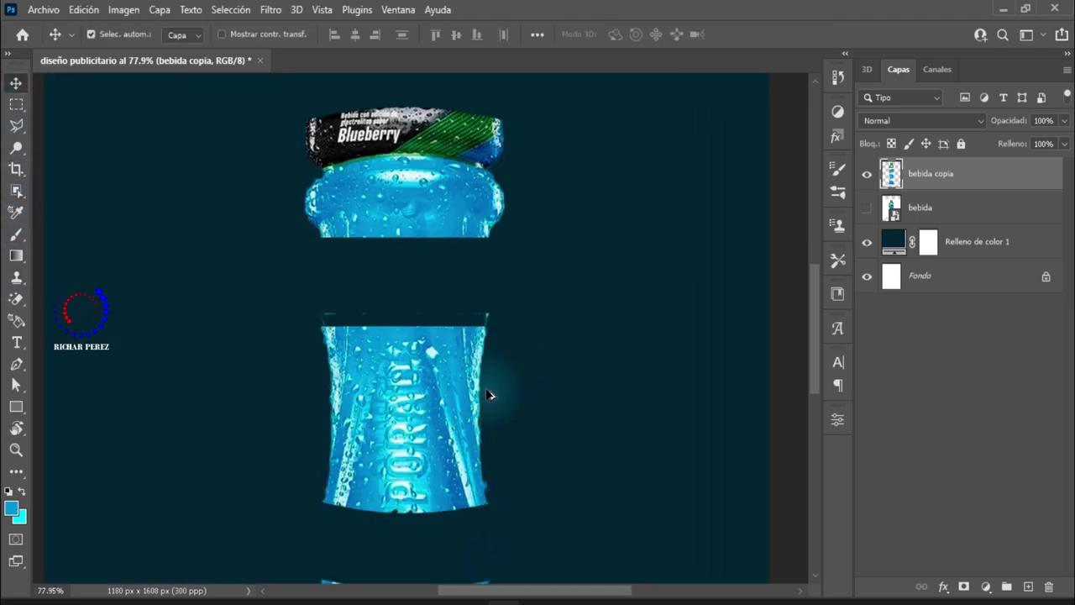
scroll(489, 395, "up", 2)
scroll(456, 344, "up", 1)
scroll(336, 412, "up", 1)
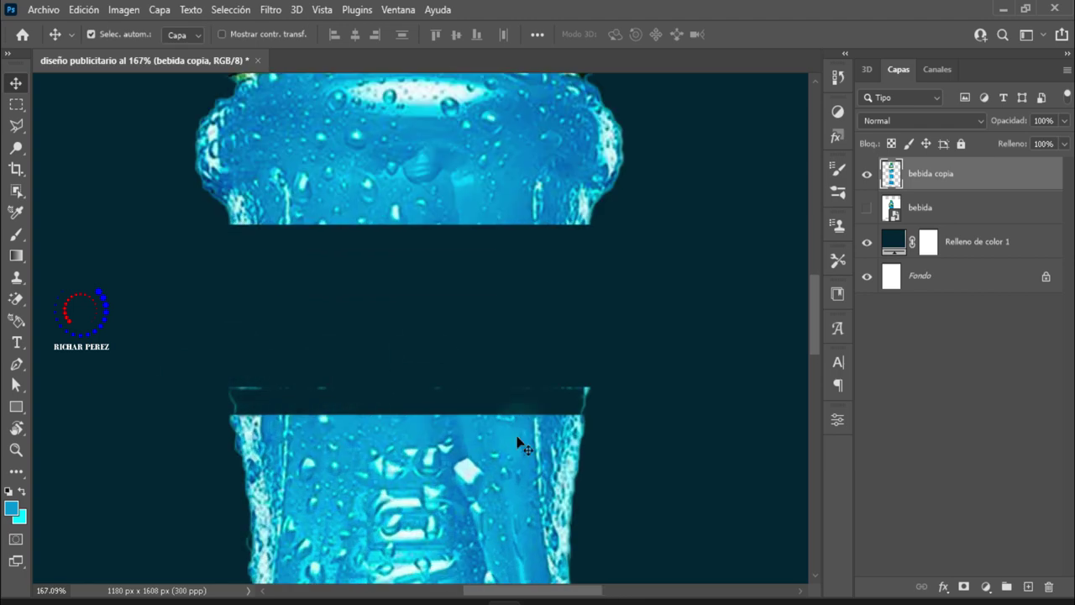
- Add a layer mask to bebida copia and paint black over the faint edge line
left_click(963, 586)
key("b")
right_click(398, 237)
left_click(924, 175)
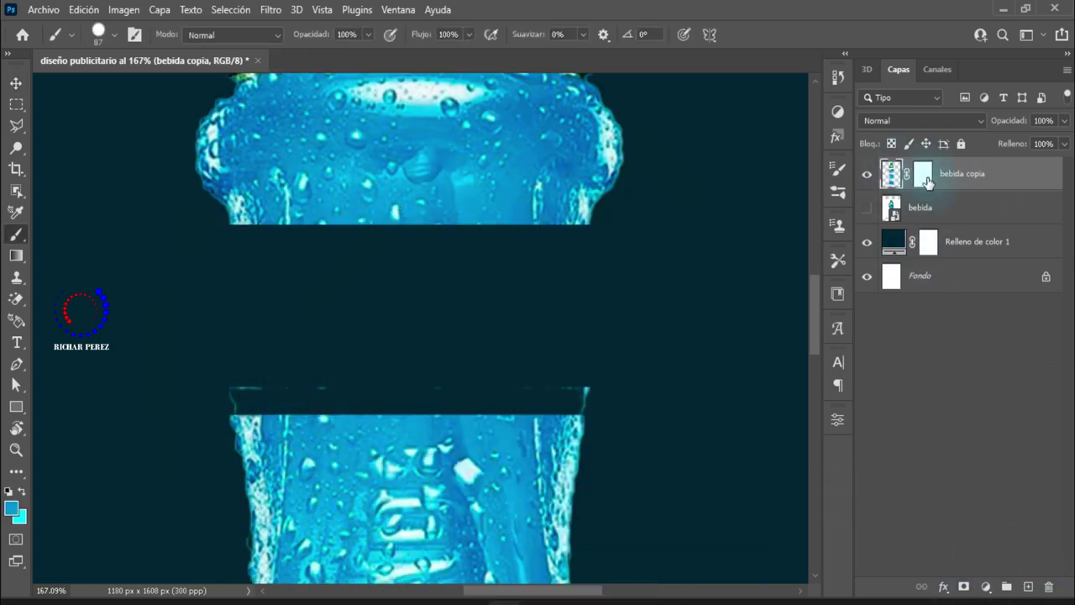
key("d")
left_click_drag(580, 387, 239, 395)
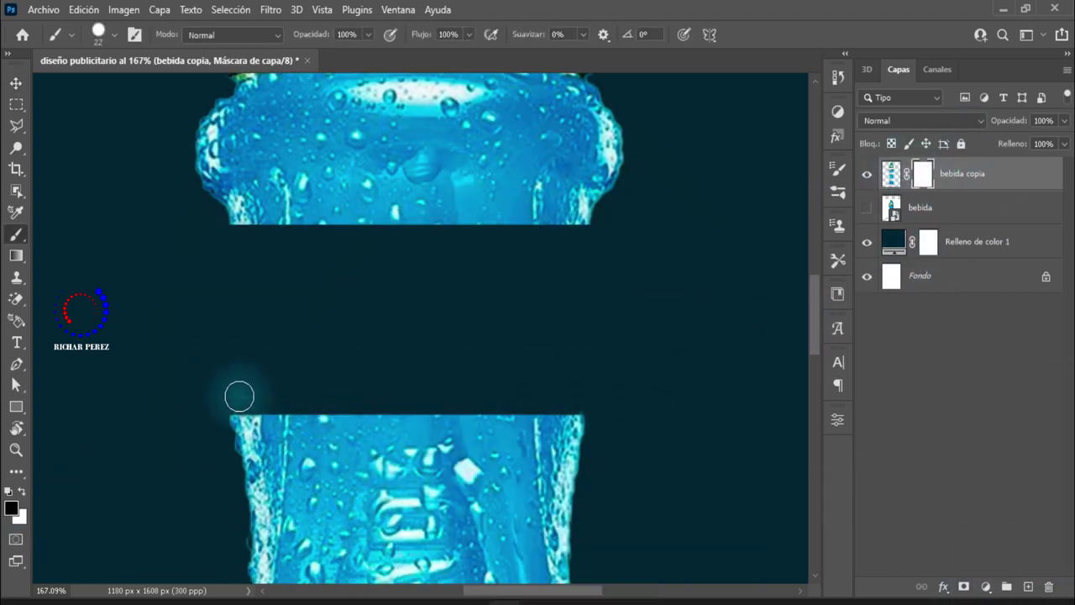
- Start a free transform on the sliced bottle layer
scroll(263, 384, "down", 2)
scroll(406, 387, "down", 3)
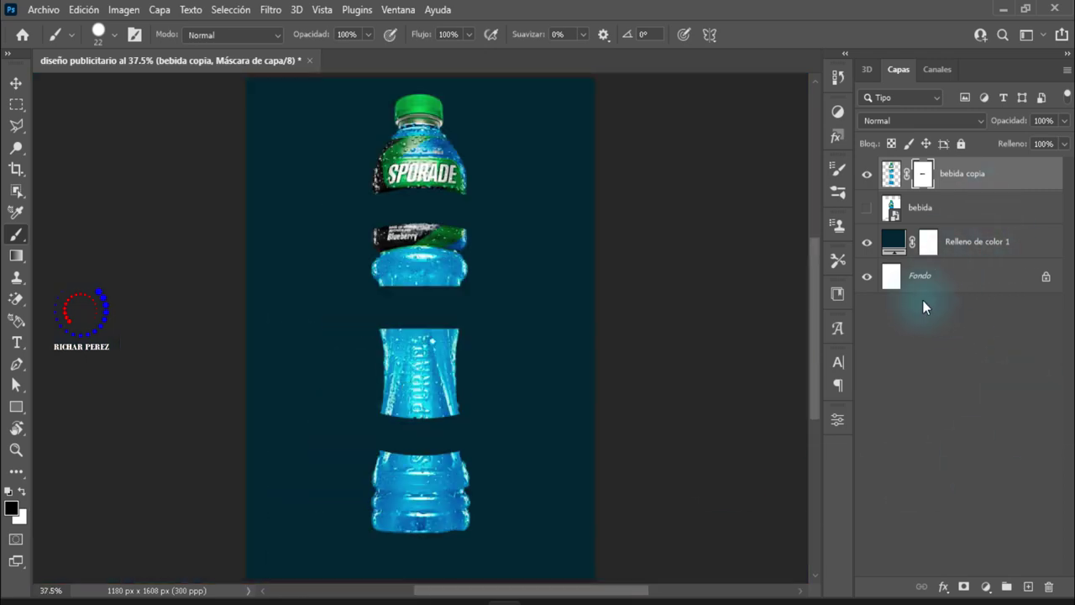
key("ctrl+t")
scroll(352, 343, "down", 1)
scroll(414, 361, "down", 1)
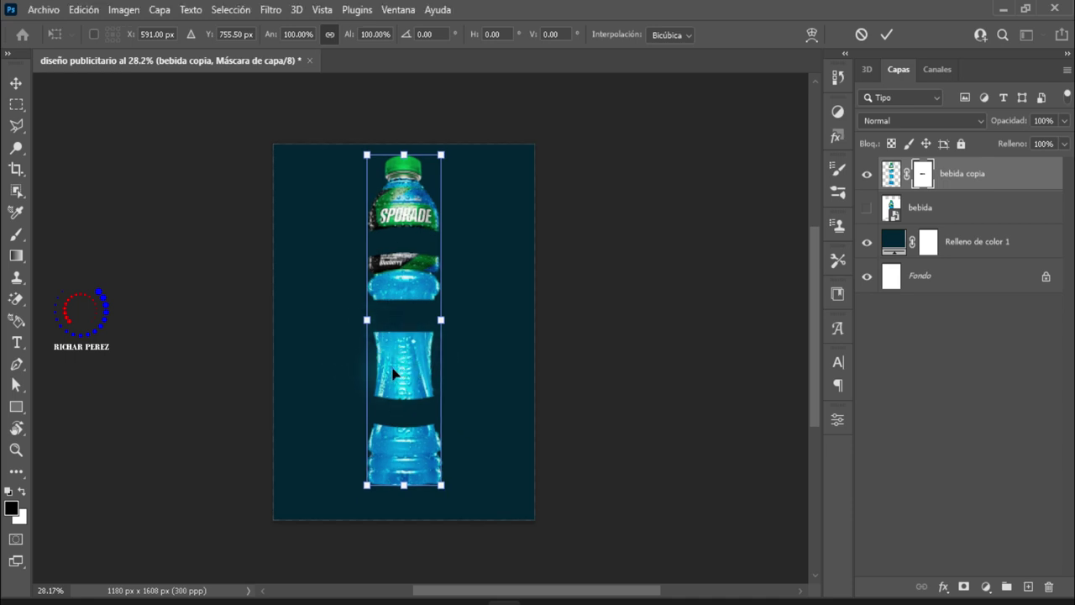
- Move the sliced bottle left to X 389 px and commit the transform
left_click_drag(411, 378, 372, 375)
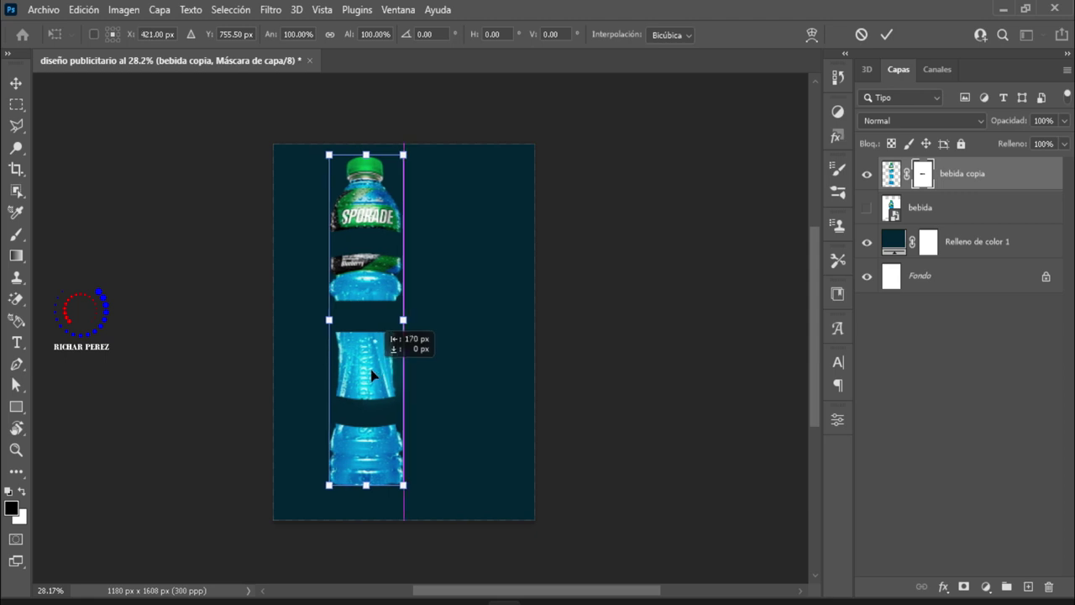
left_click_drag(372, 375, 374, 375)
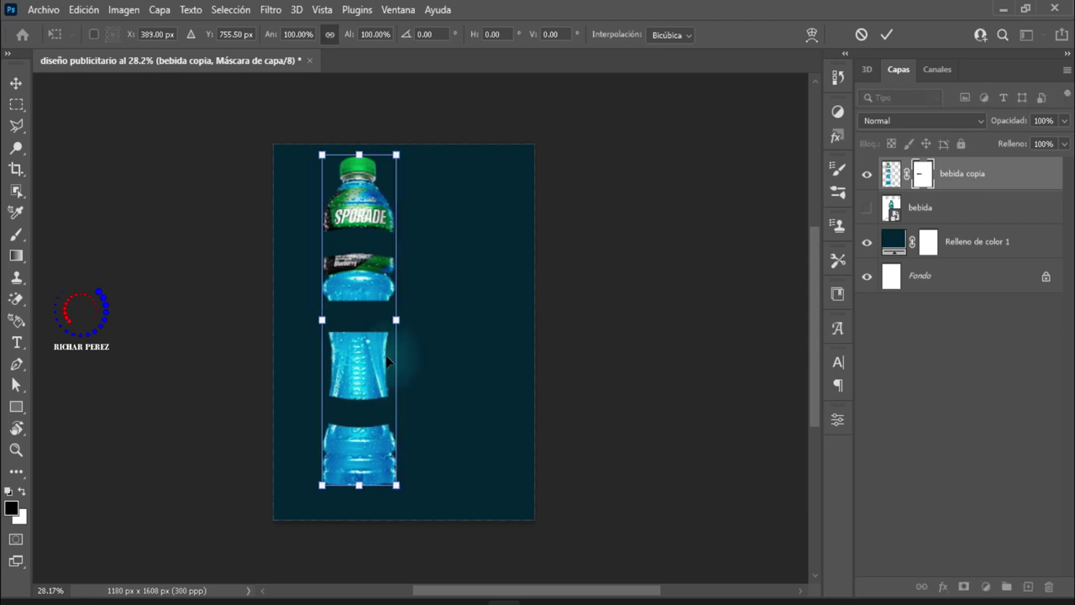
key("Return")
key("b")
scroll(395, 360, "up", 1)
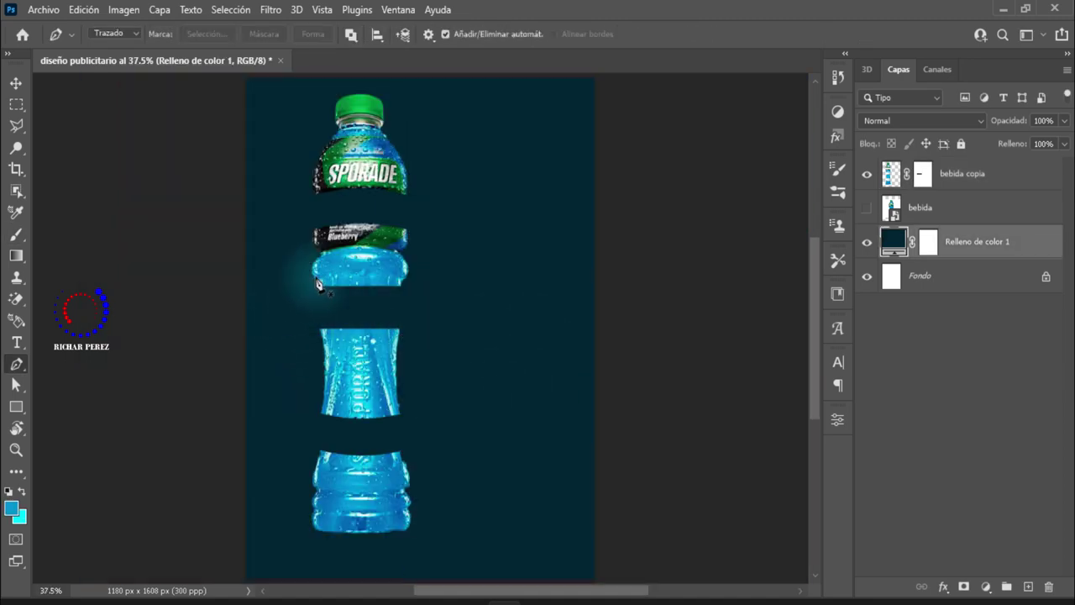
- Add a new layer and draw a 316 × 28 px ellipse under the SPORADE piece
scroll(376, 263, "up", 1)
scroll(353, 252, "up", 1)
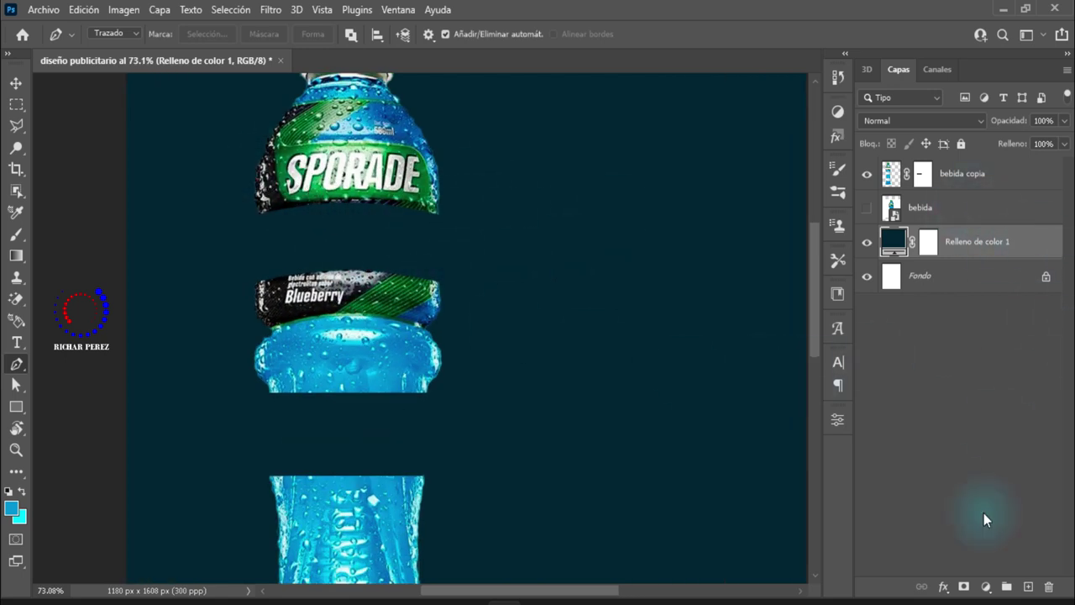
left_click(1028, 586)
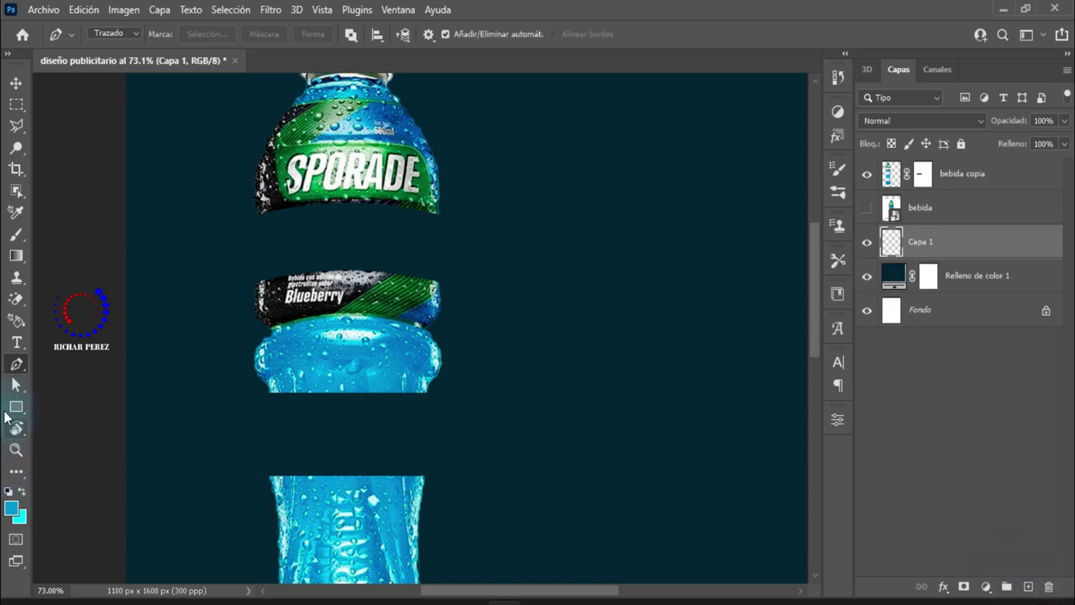
right_click(12, 409)
left_click(86, 422)
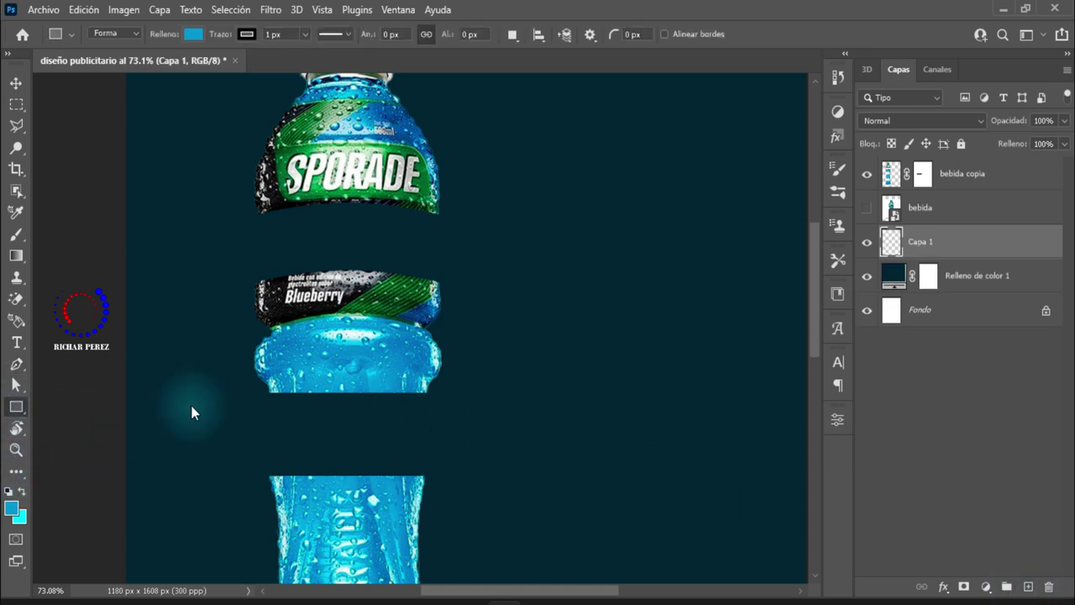
scroll(245, 236, "up", 1)
scroll(248, 210, "up", 1)
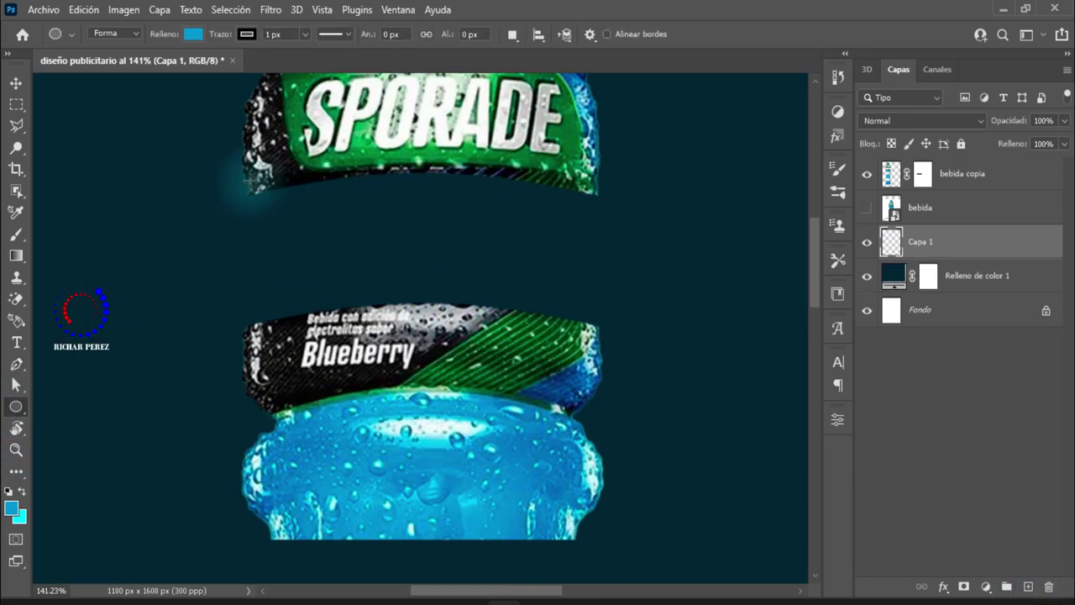
left_click_drag(250, 180, 600, 211)
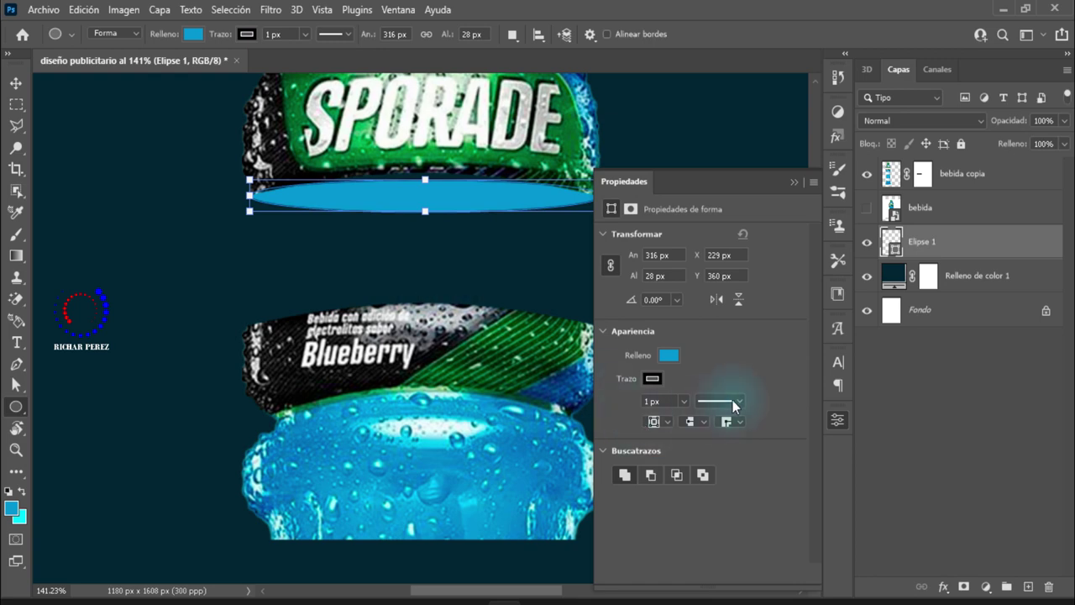
- Try a light grey #cecece fill on Elipse 1 through the Color Picker
left_click(670, 357)
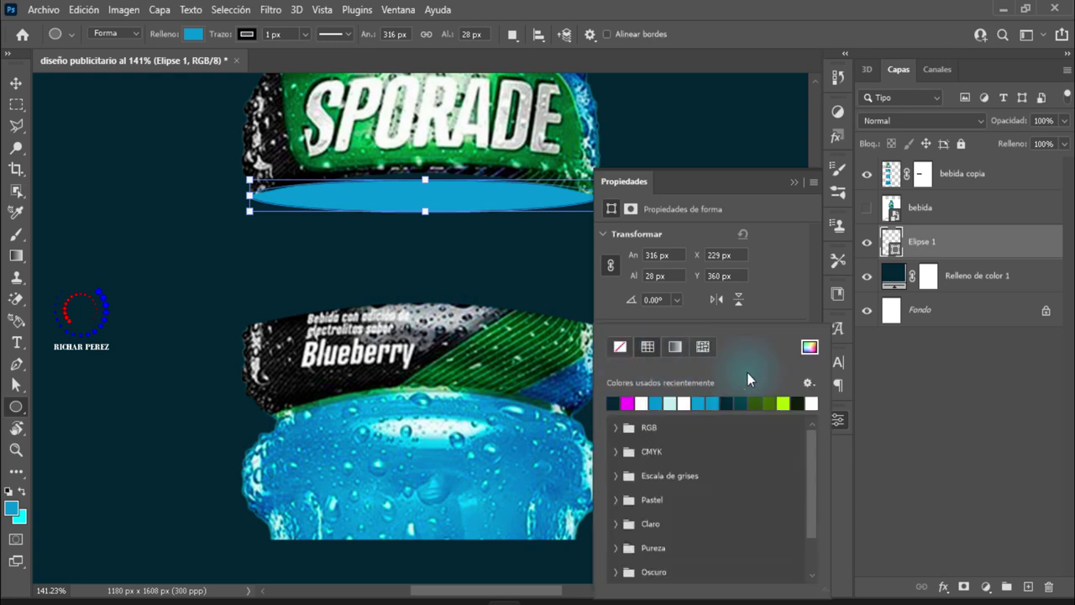
left_click(811, 347)
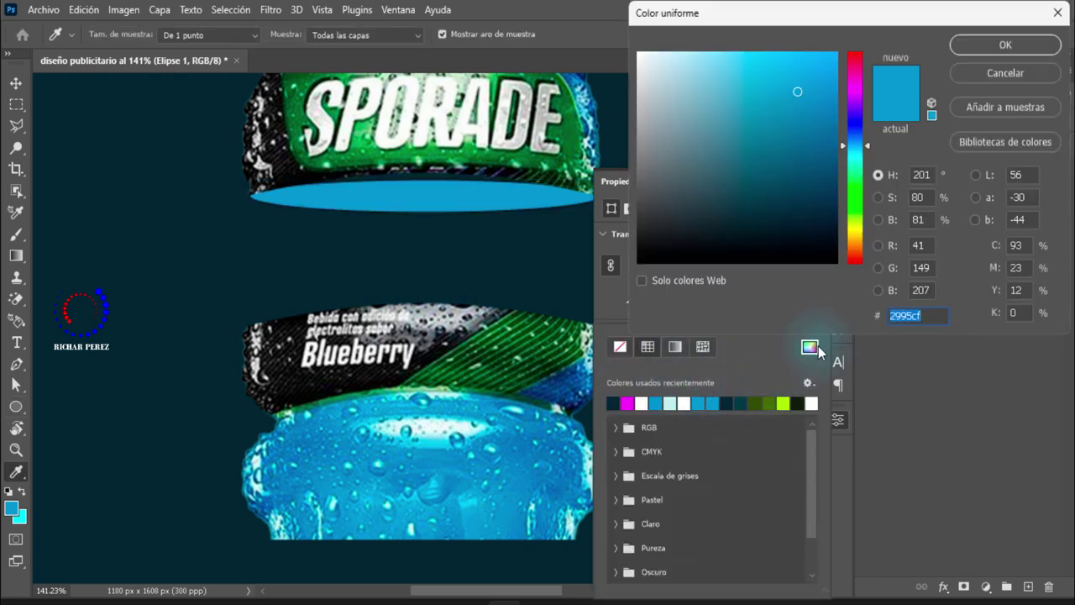
type("c")
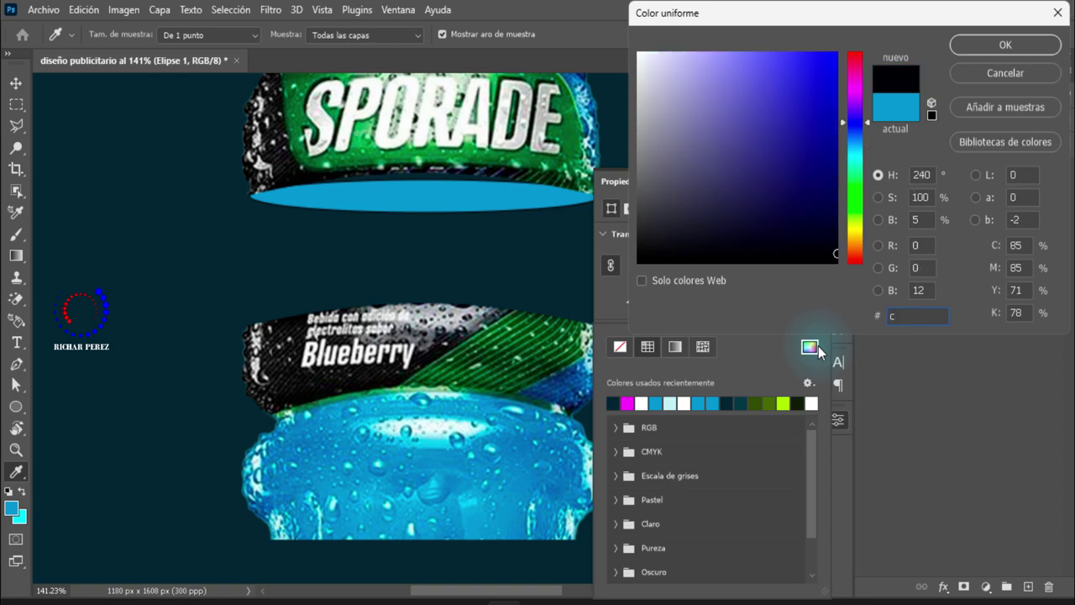
type("ece")
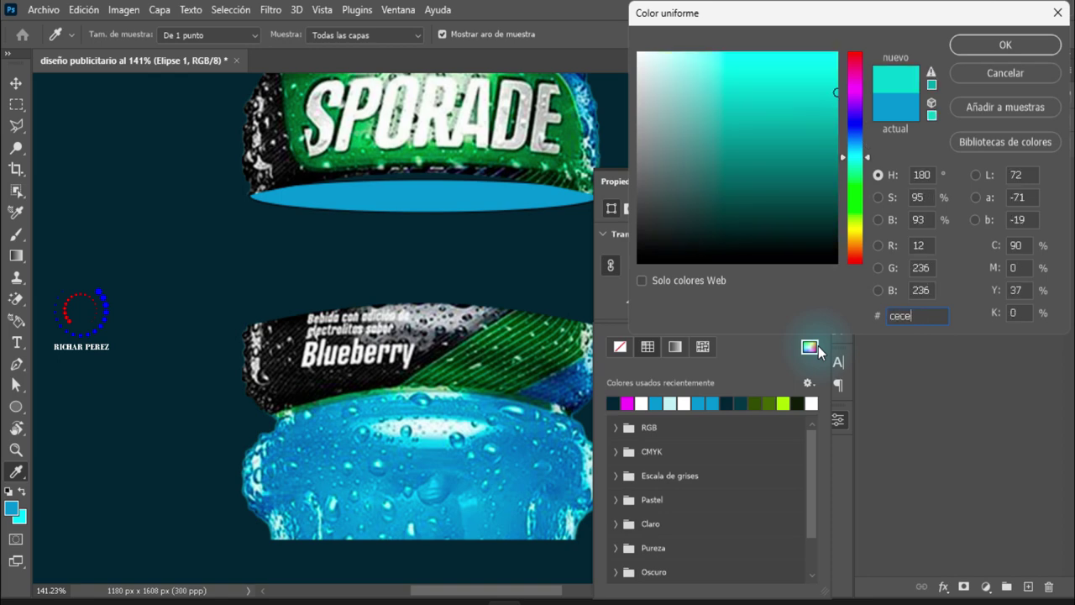
type("ce")
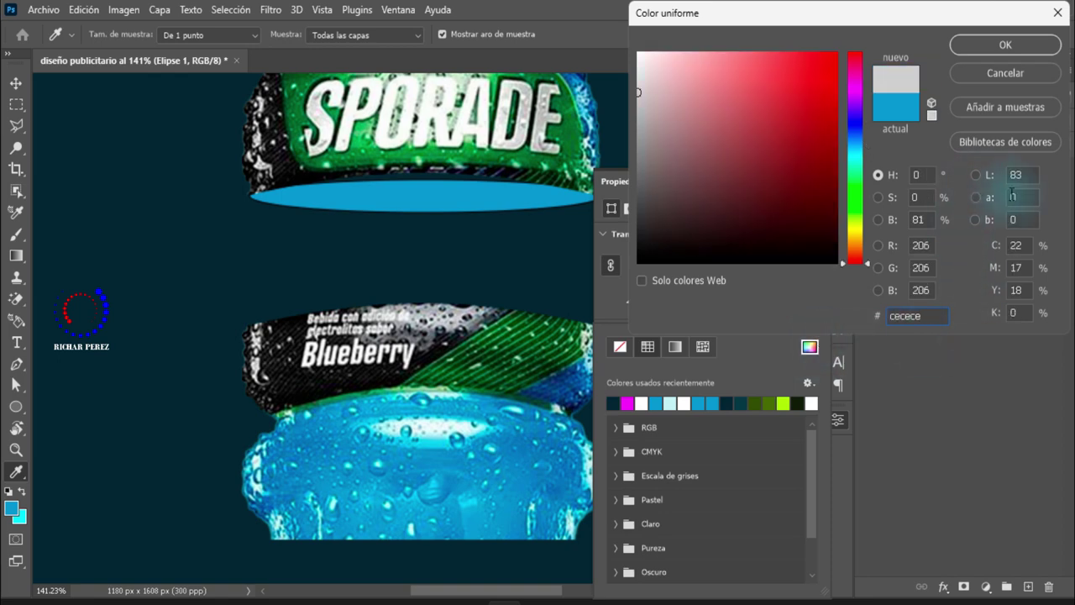
left_click(1020, 42)
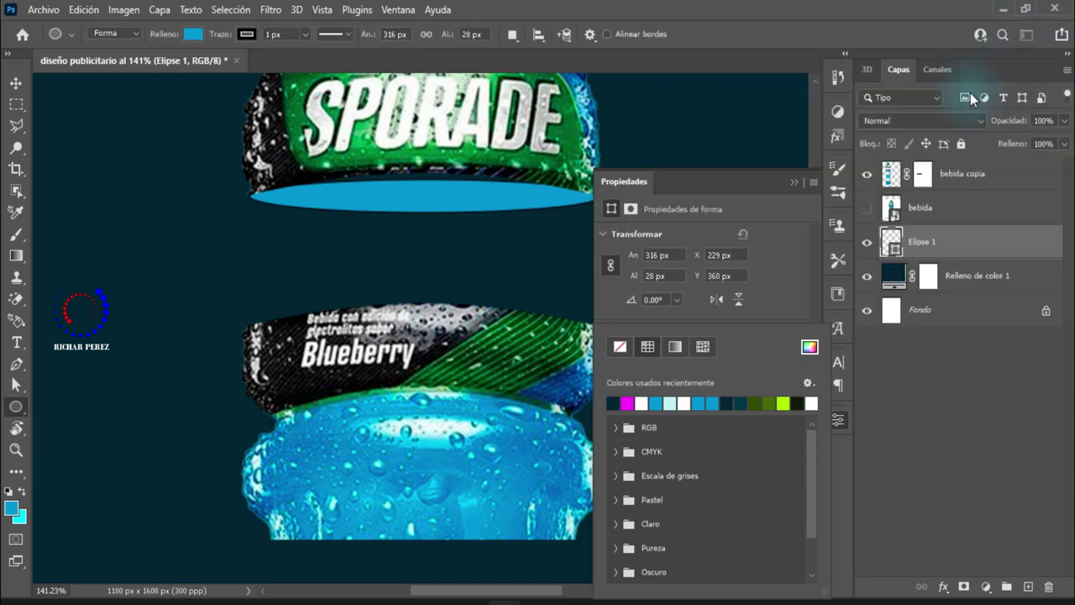
- Remove the ellipse outline by setting its stroke width to 0 px
left_click(304, 33)
left_click_drag(294, 53, 206, 61)
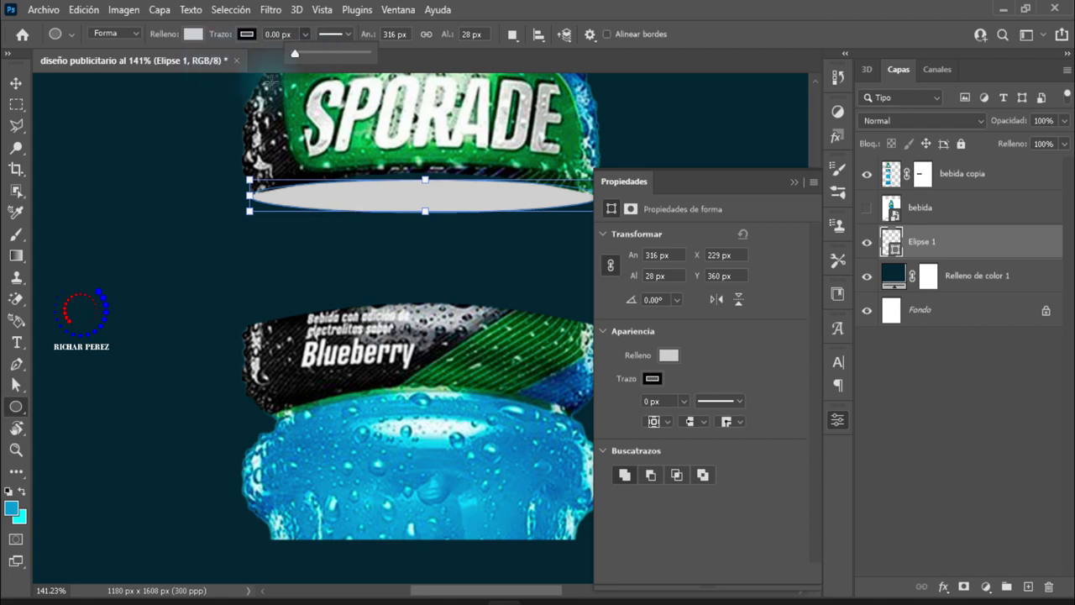
left_click(967, 249)
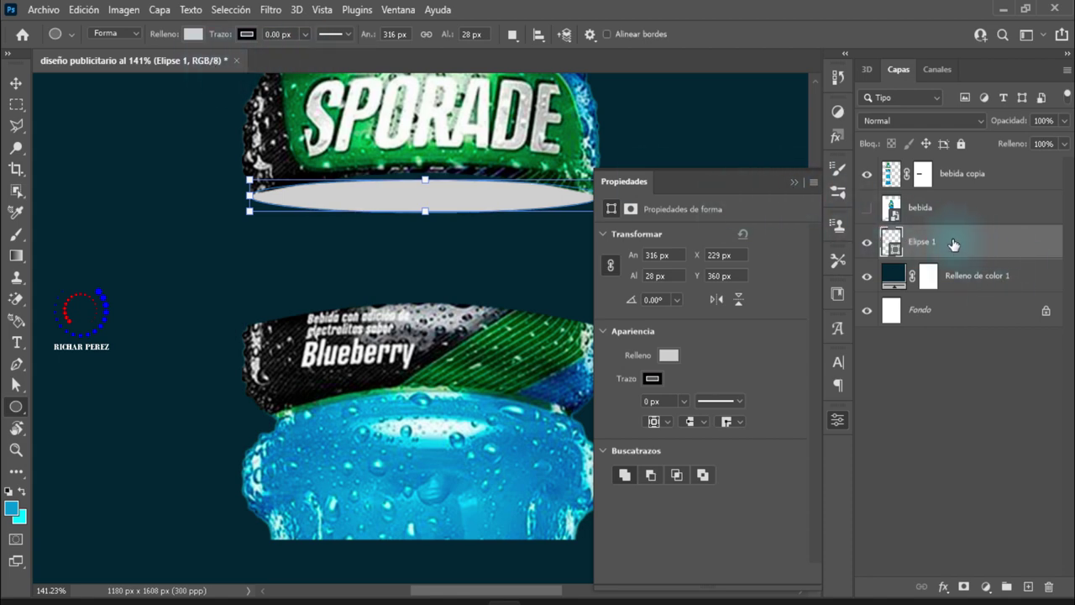
left_click(794, 181)
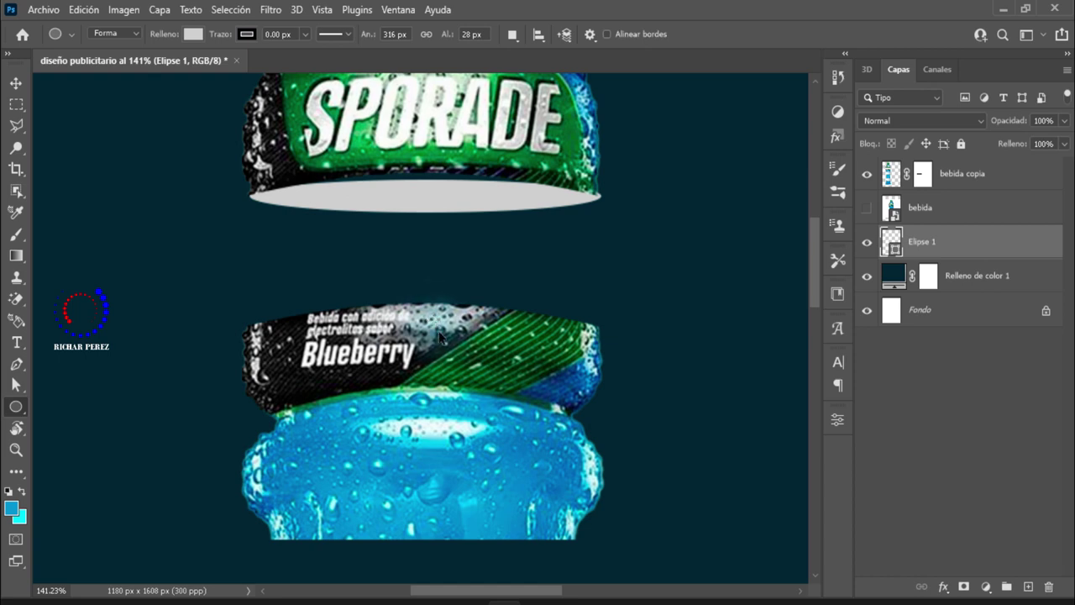
- Narrow the grey ellipse slightly from its right side with Free Transform
key("ctrl+t")
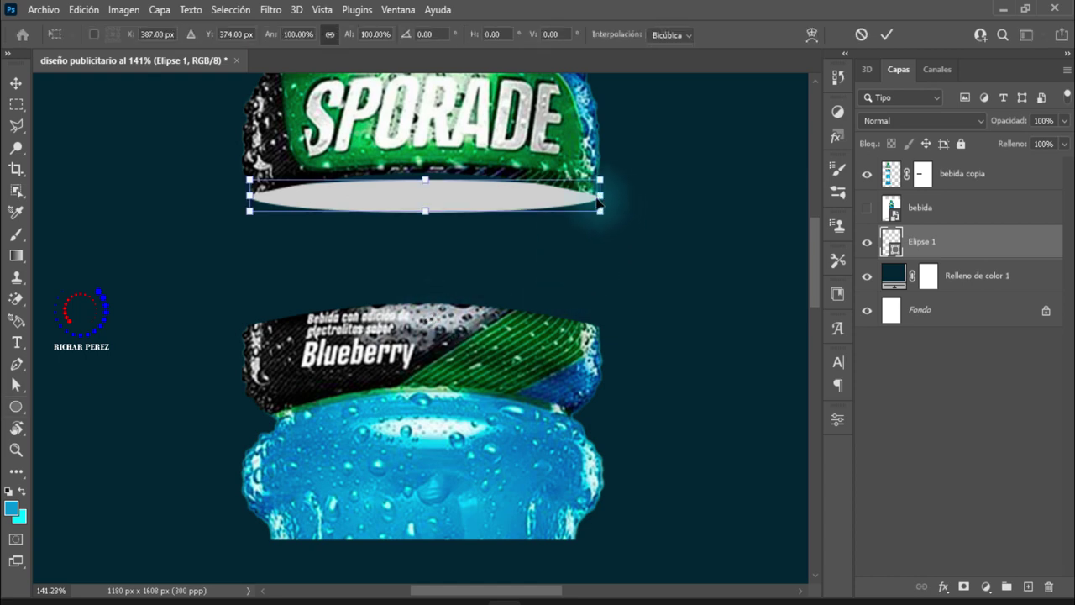
scroll(598, 199, "up", 2)
scroll(605, 189, "up", 2)
left_click_drag(608, 185, 597, 184)
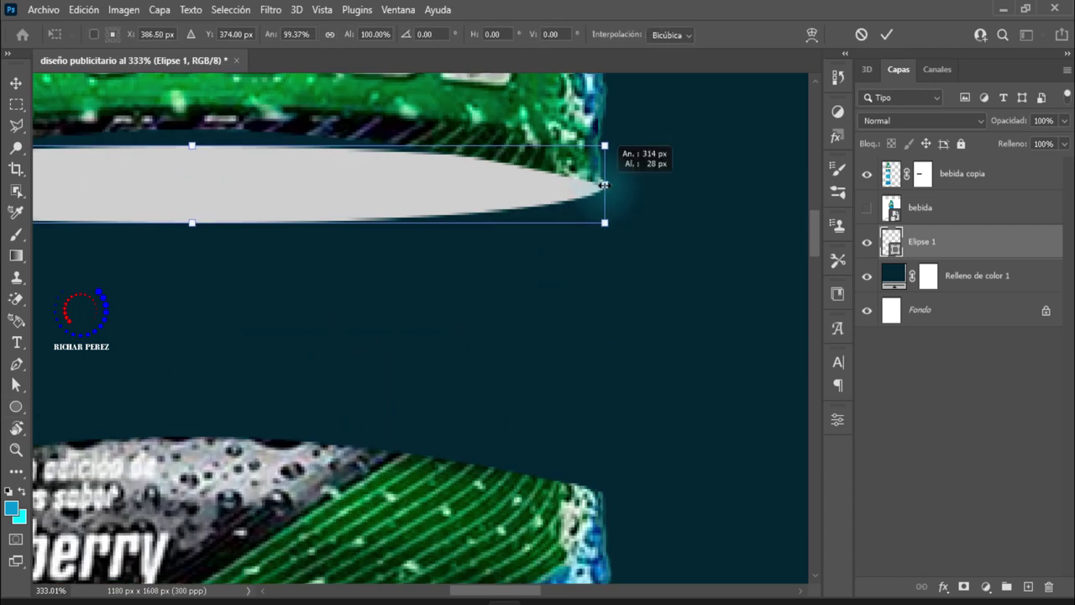
key("Return")
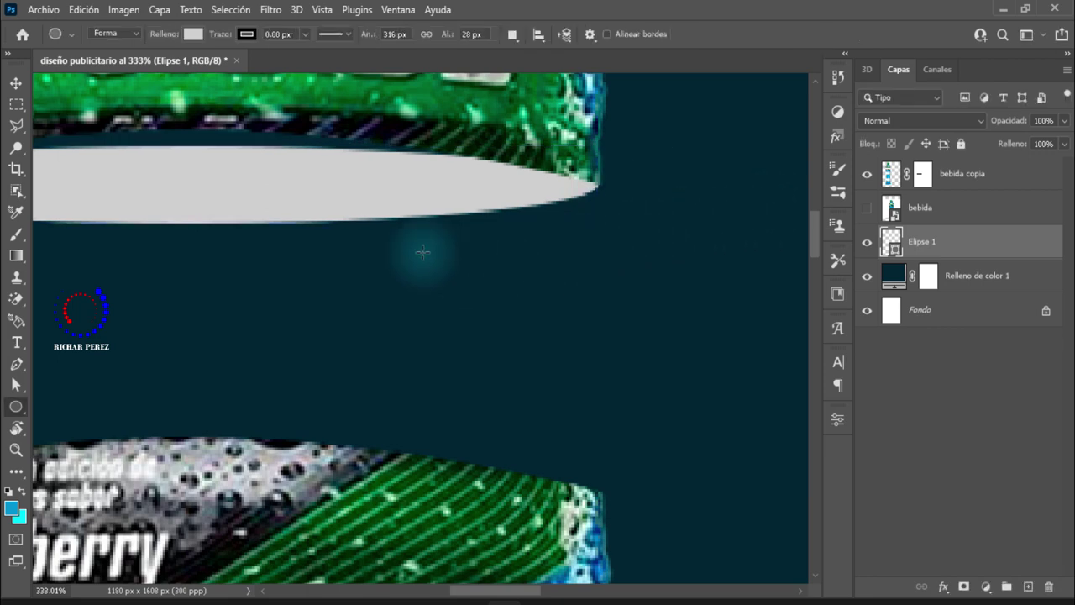
scroll(101, 241, "down", 3)
scroll(296, 302, "up", 1)
scroll(296, 303, "down", 3)
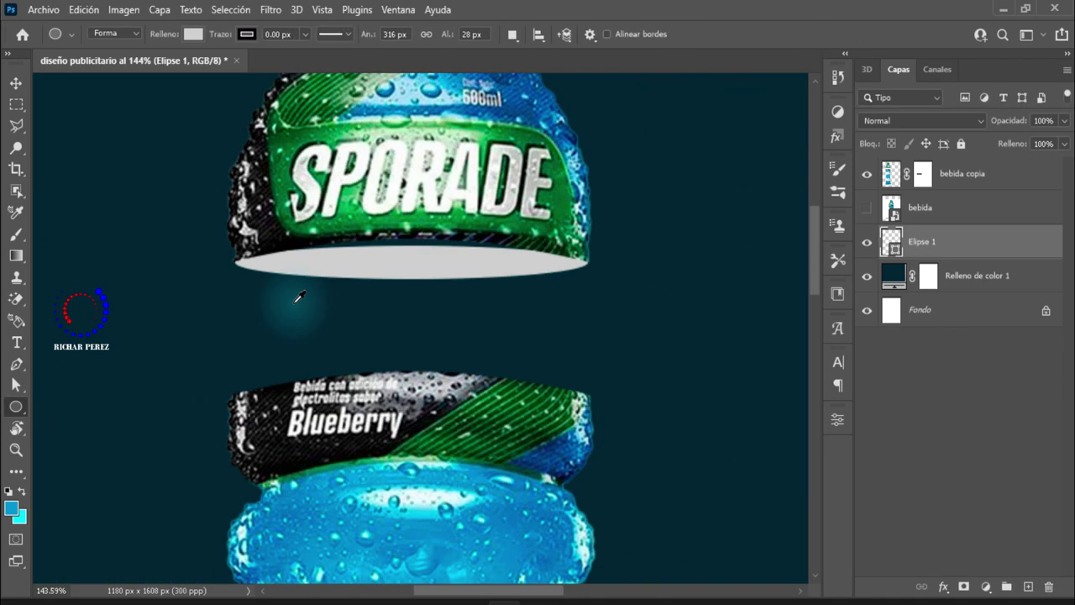
scroll(302, 304, "down", 2)
scroll(336, 319, "down", 3)
scroll(357, 329, "down", 2)
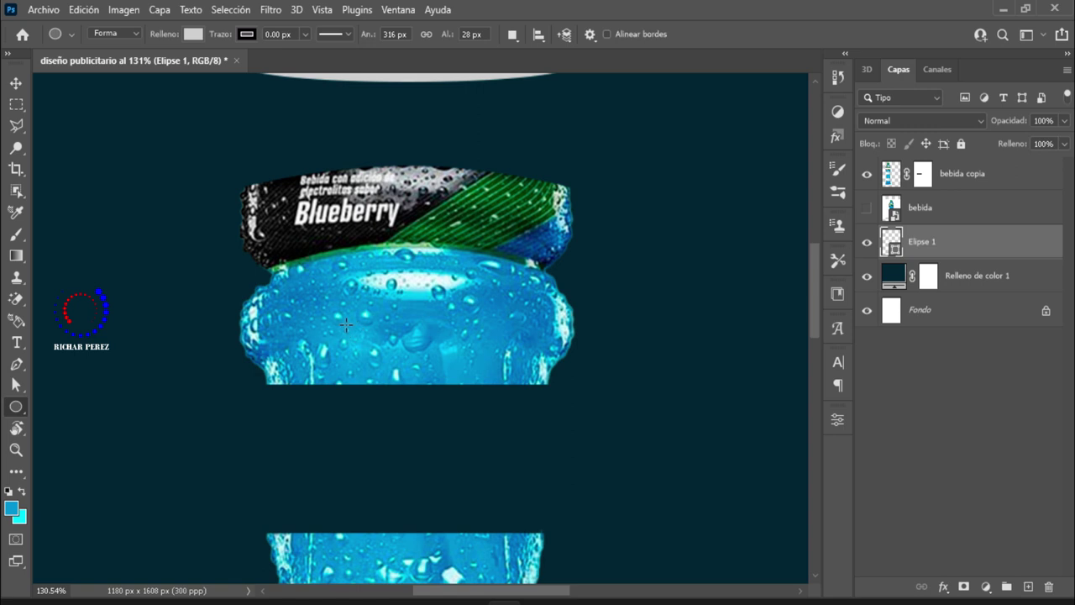
scroll(344, 324, "down", 1)
scroll(345, 328, "down", 3)
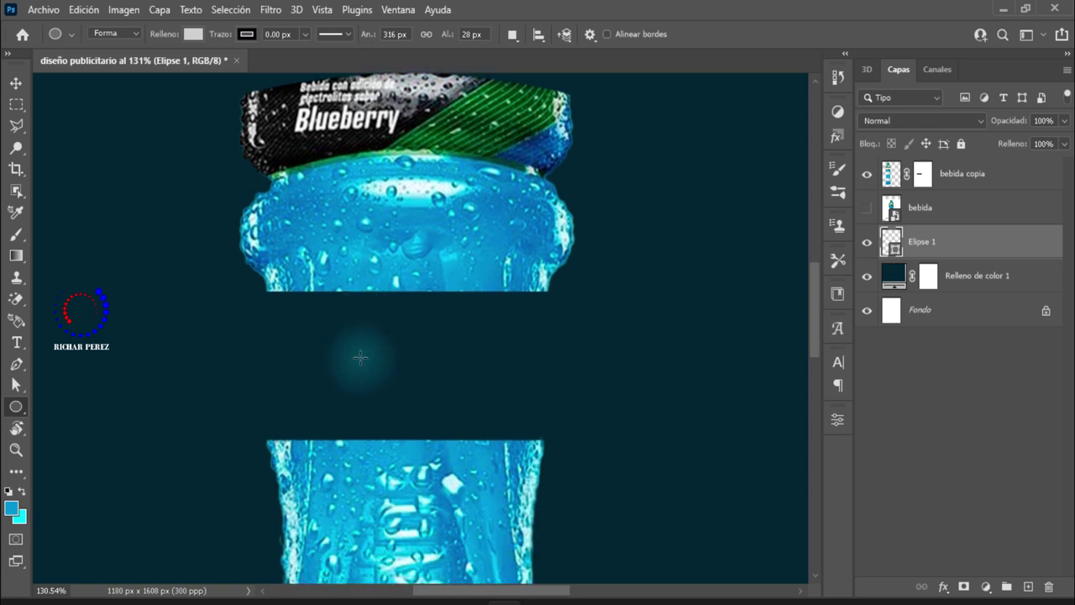
scroll(342, 348, "down", 1)
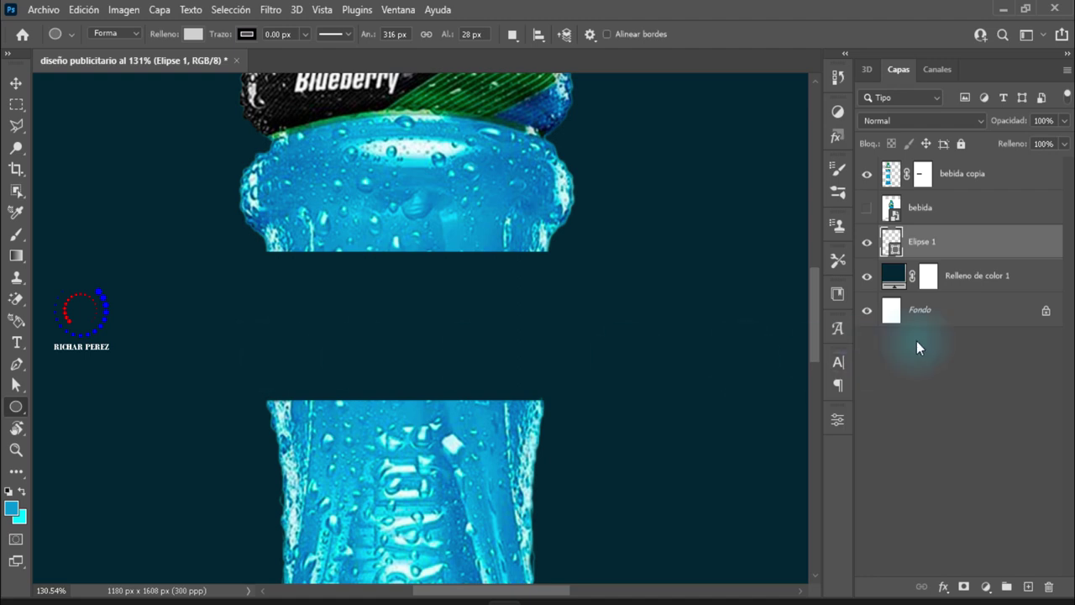
- Duplicate the grey ellipse and move the copy onto the third bottle piece's top edge
key("ctrl+j")
key("ctrl+t")
scroll(540, 307, "up", 2)
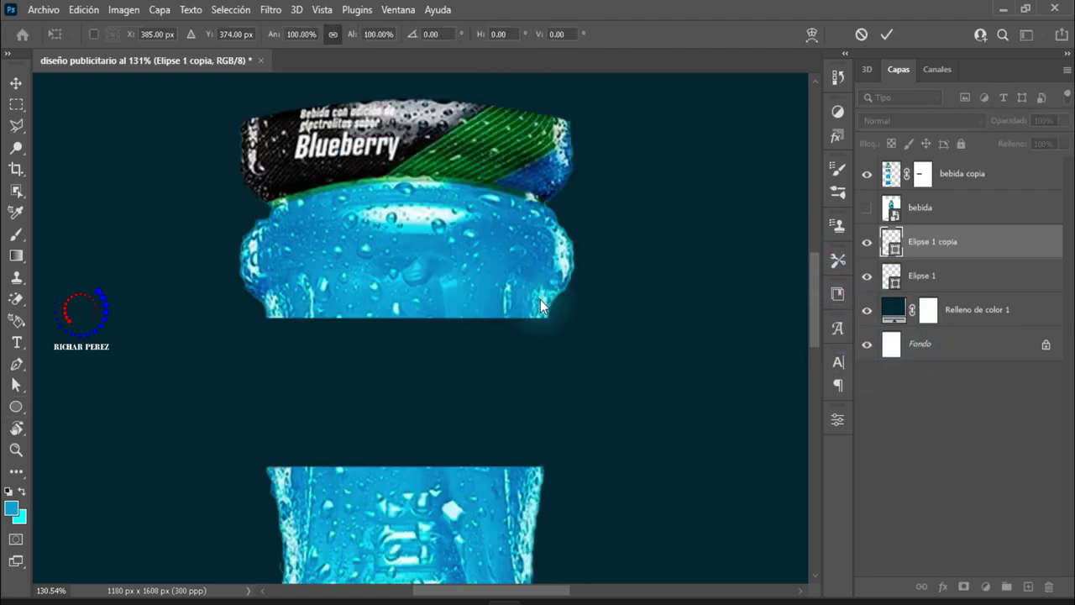
scroll(540, 307, "up", 3)
left_click_drag(456, 196, 460, 546)
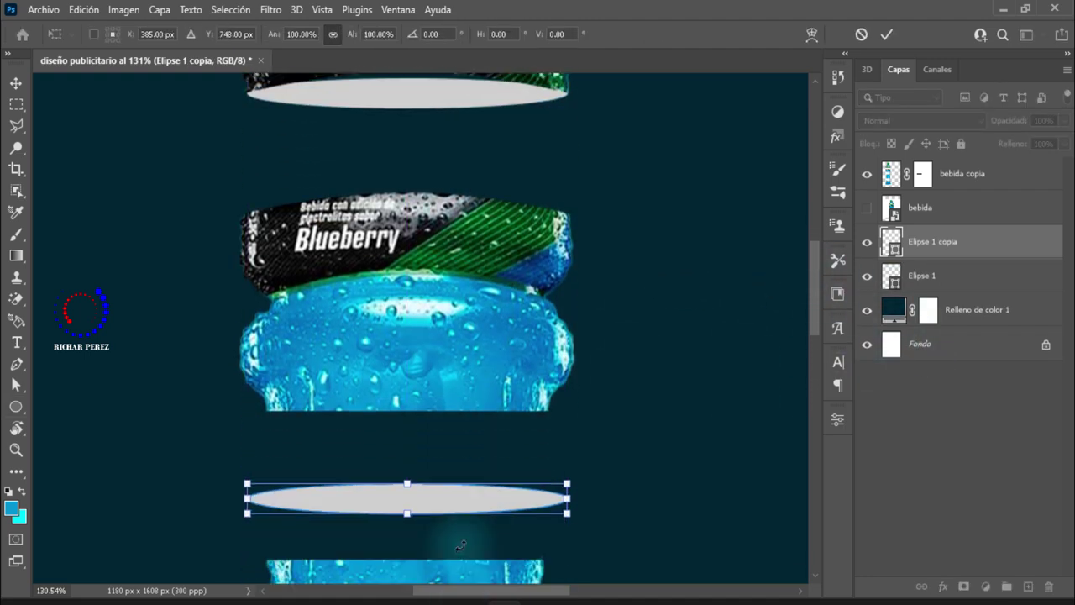
scroll(461, 546, "down", 2)
left_click_drag(452, 458, 449, 514)
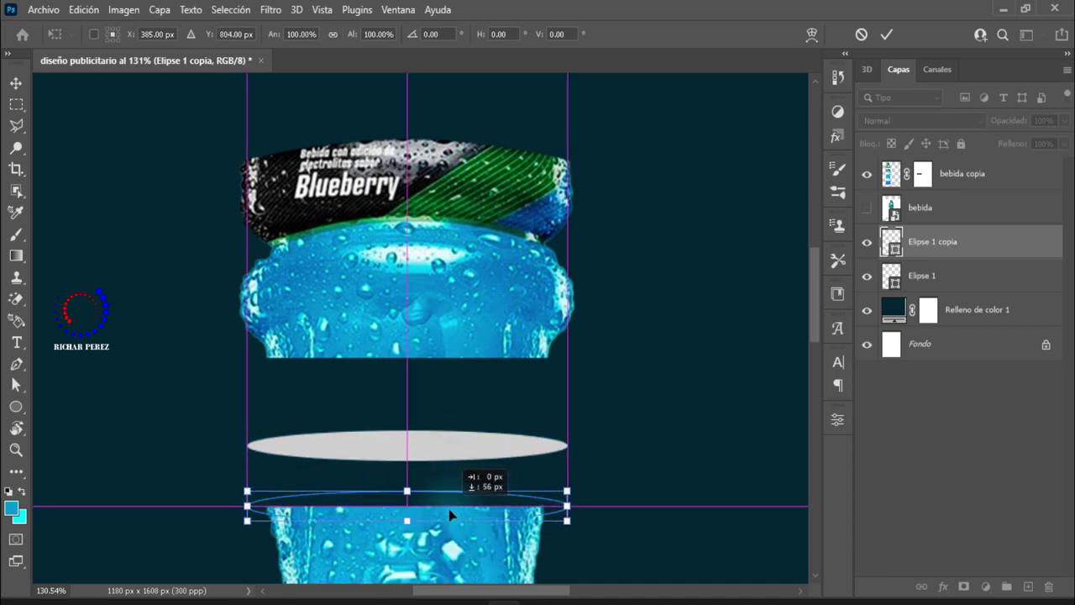
scroll(443, 522, "up", 2)
scroll(443, 523, "up", 2)
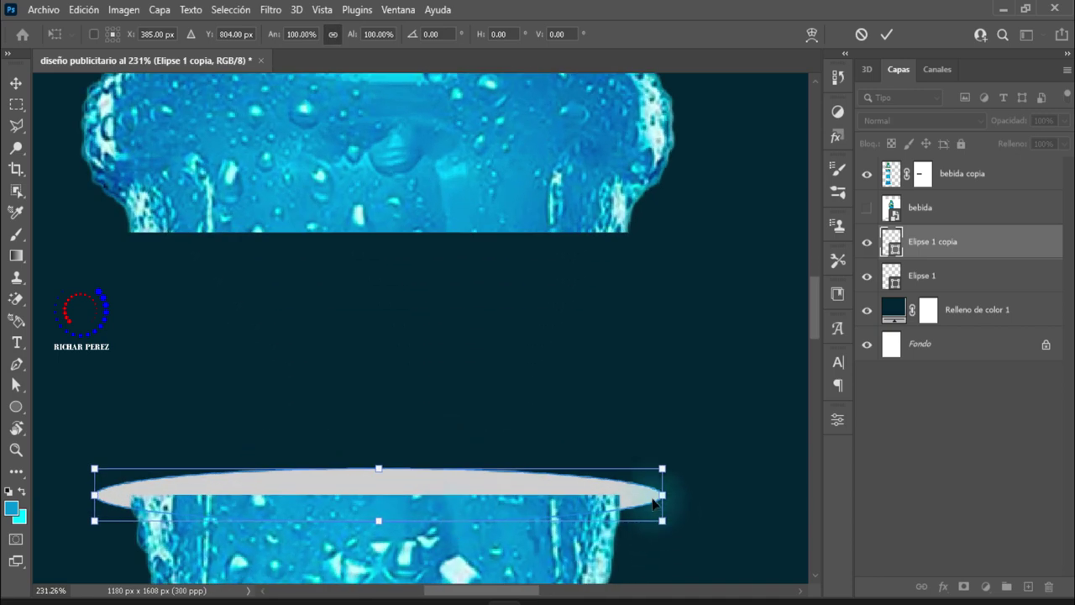
- Resize the ellipse copy to 270 × 38 px to match the piece
left_click_drag(662, 494, 605, 493)
left_click_drag(378, 467, 372, 451)
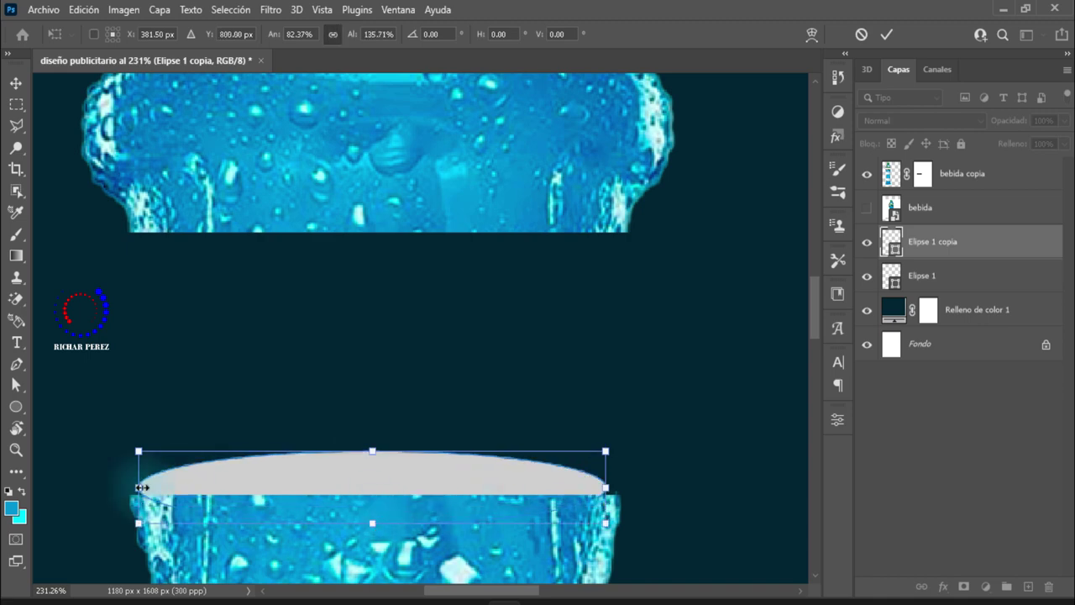
left_click_drag(606, 487, 619, 487)
key("Return")
key("ctrl+0")
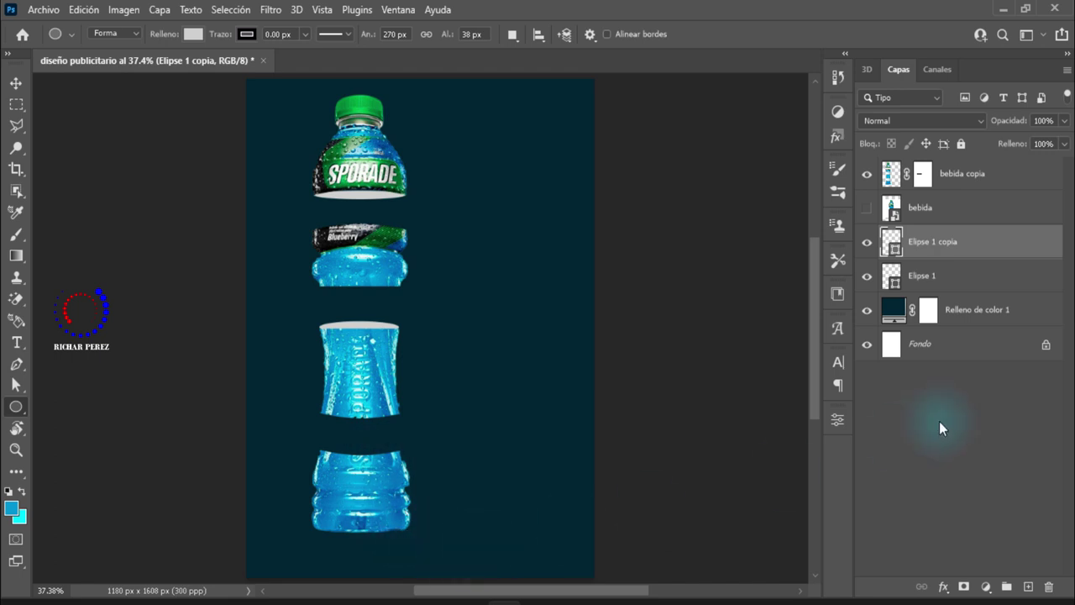
- Duplicate the ellipse as Elipse 1 copia 2 and move it onto the lowest bottle piece
key("ctrl+j")
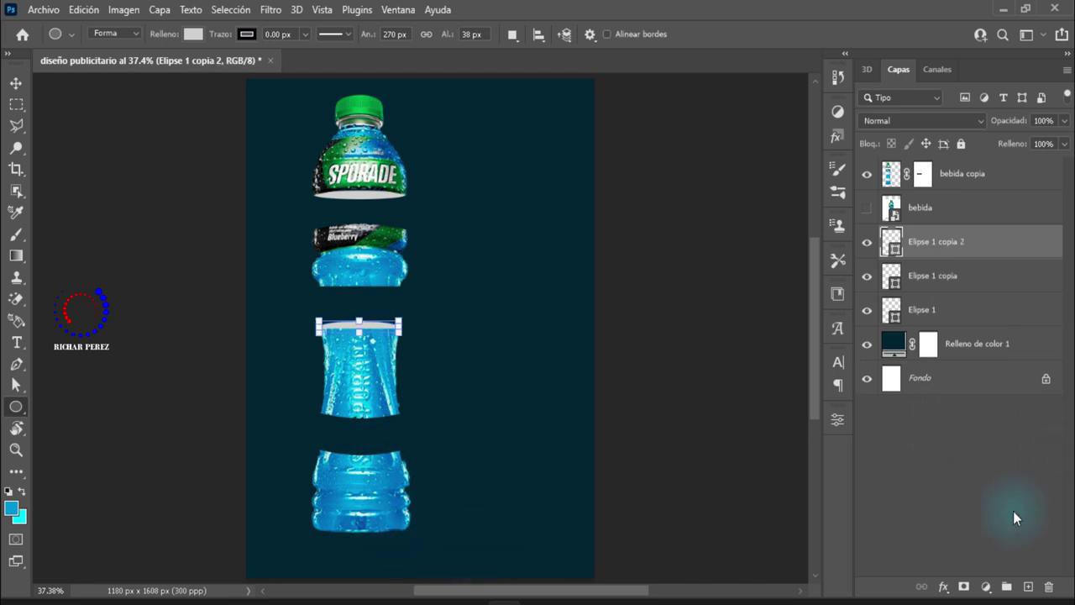
key("ctrl+t")
left_click_drag(370, 331, 370, 454)
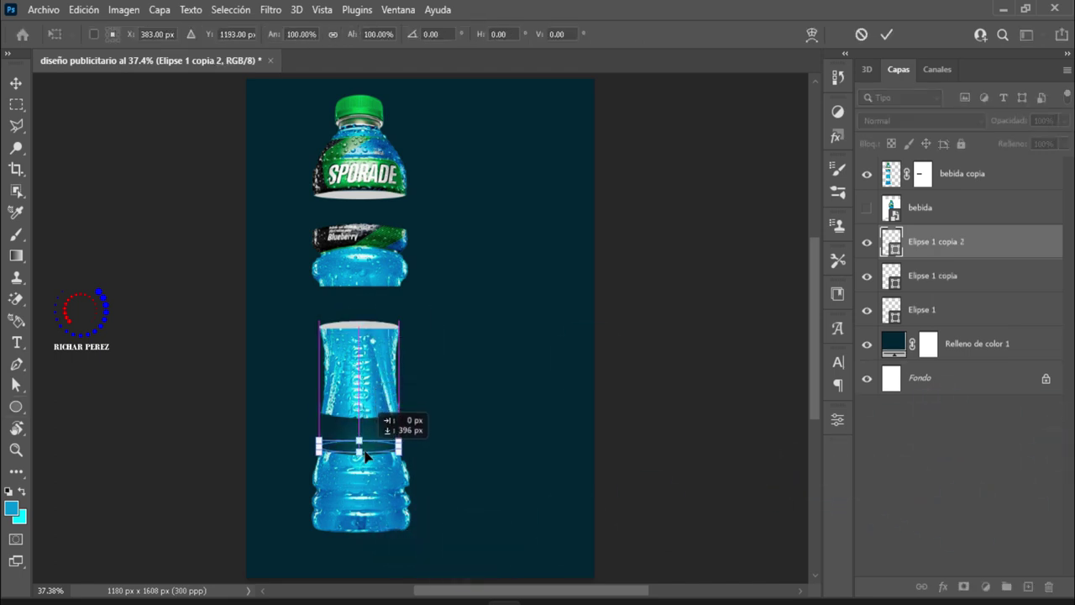
scroll(371, 454, "up", 3)
scroll(361, 458, "up", 3)
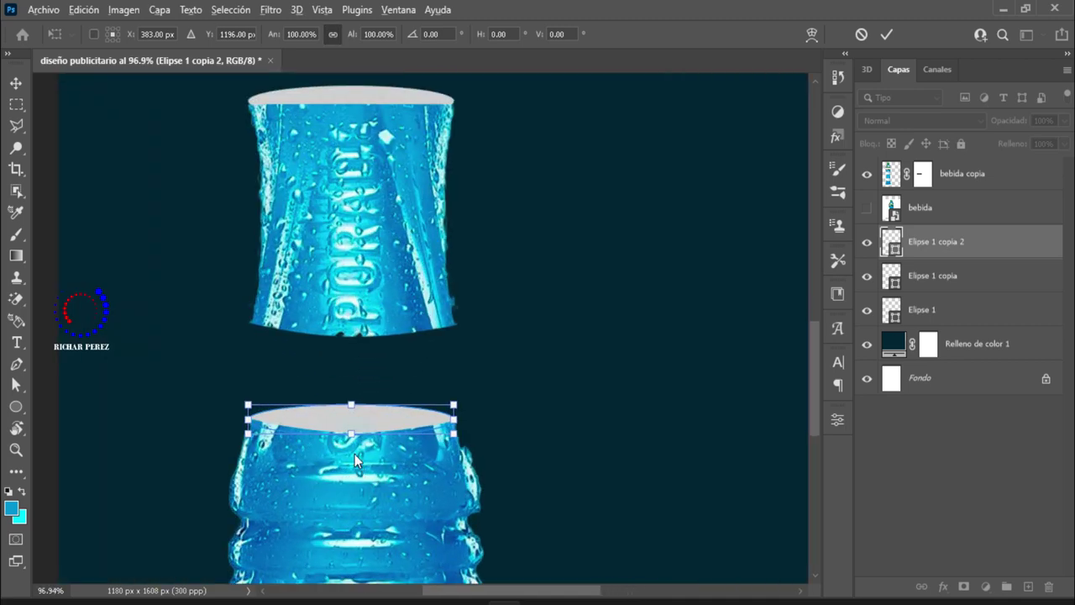
scroll(374, 469, "up", 3)
scroll(377, 463, "up", 1)
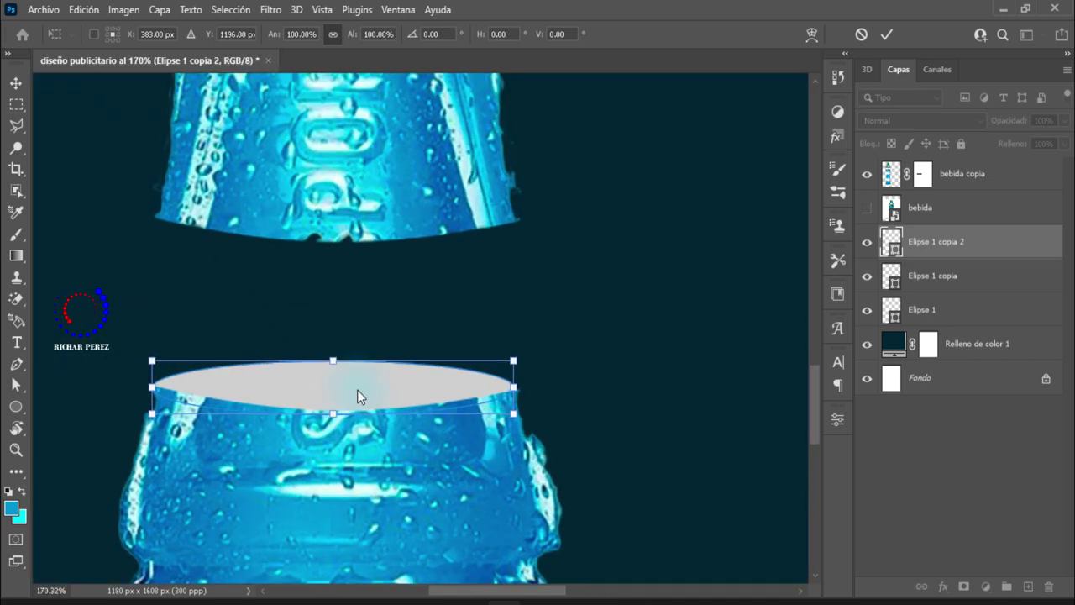
key("alt+space")
key("Escape")
key("Return")
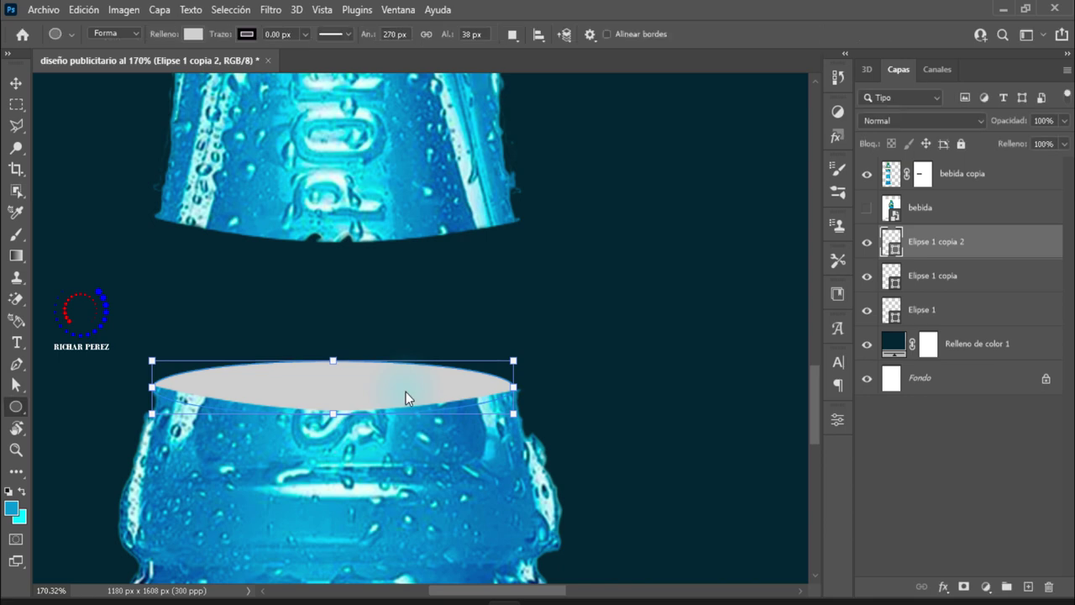
- Widen the lower ellipse to 276 px and flatten its height
key("ctrl+t")
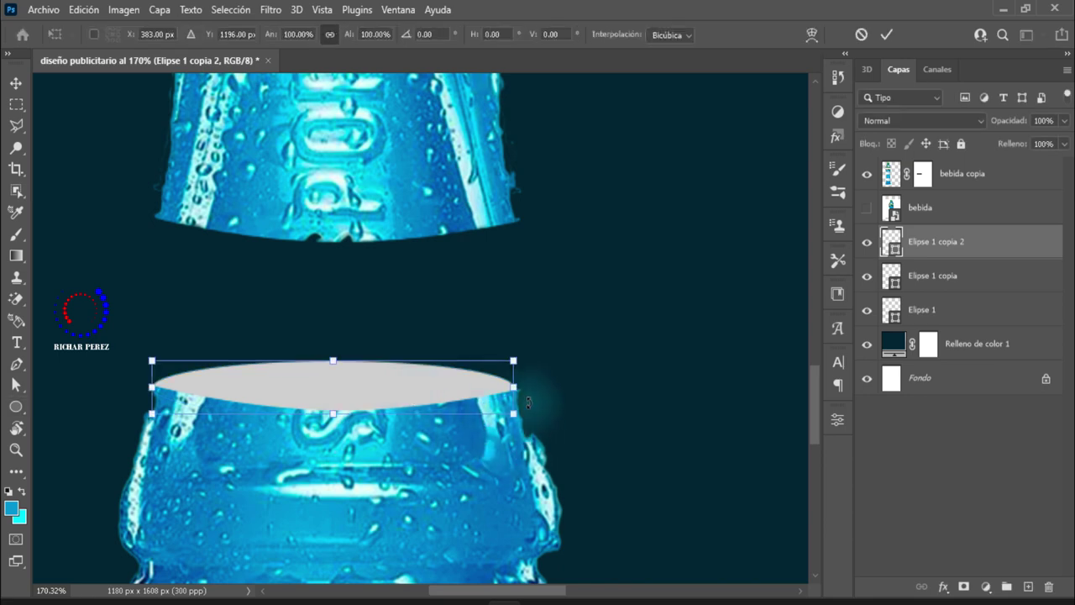
left_click_drag(507, 385, 513, 389)
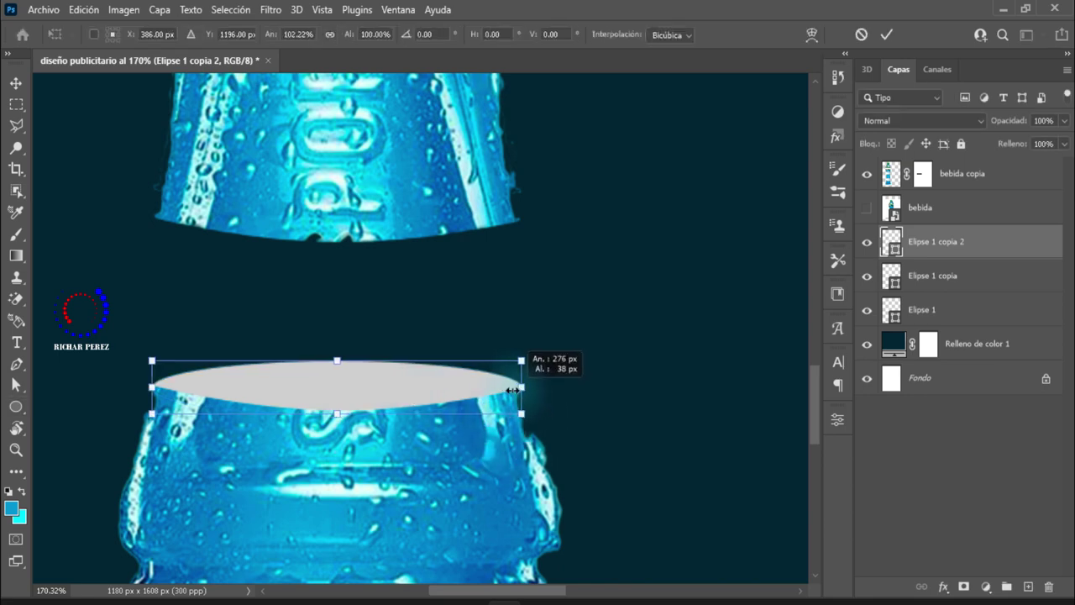
key("Return")
scroll(571, 432, "down", 2)
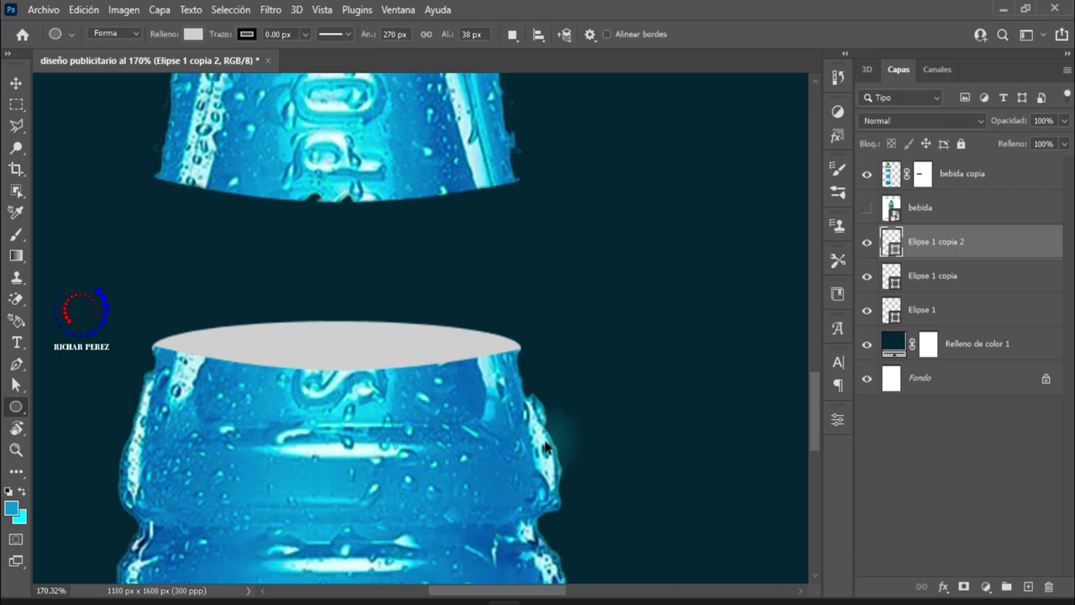
key("ctrl+t")
left_click_drag(336, 320, 338, 329)
key("Return")
key("ctrl+0")
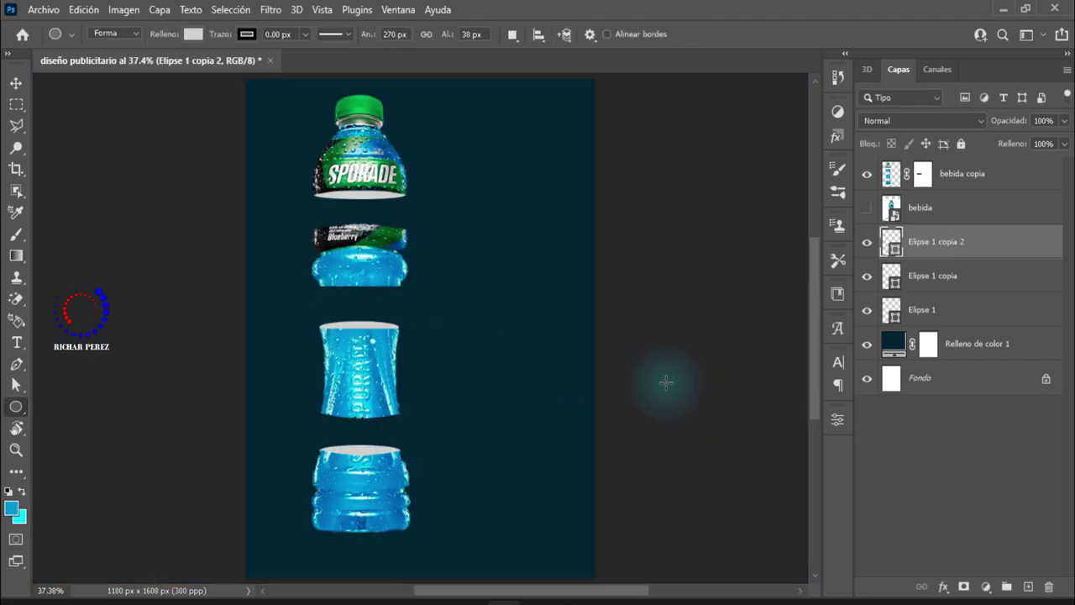
scroll(256, 309, "up", 4)
scroll(256, 309, "up", 3)
- Select the middle ellipse rim, Elipse 1 copia, and commit a Free Transform on it
key("v")
key("alt+bracketleft")
key("ctrl+t")
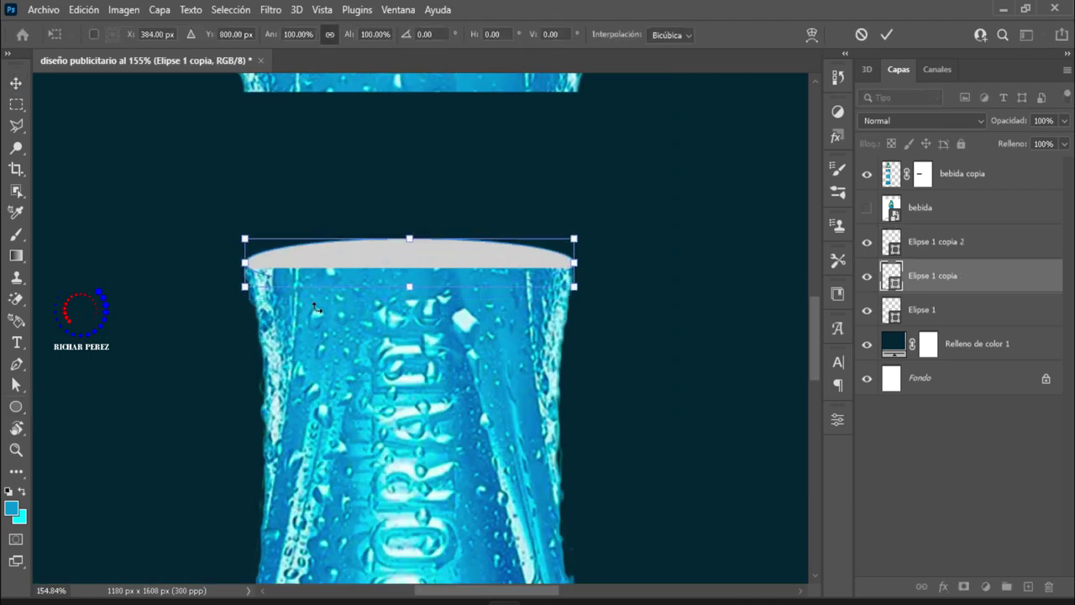
key("Return")
- Select the Elipse 1 copia 2 layer and place the embedded futbolista image
key("ctrl+0")
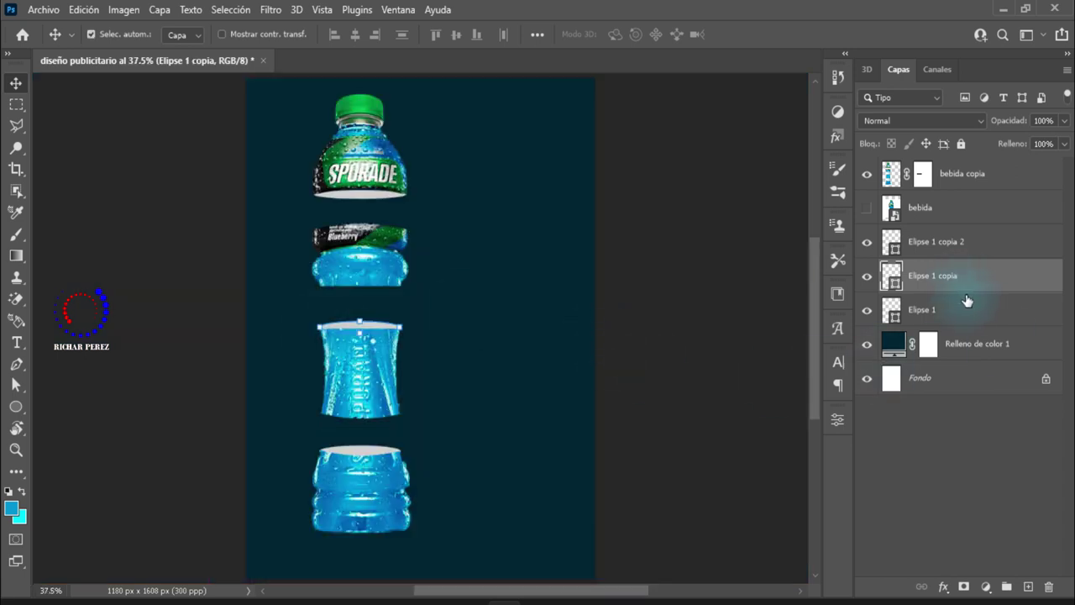
left_click(1007, 173)
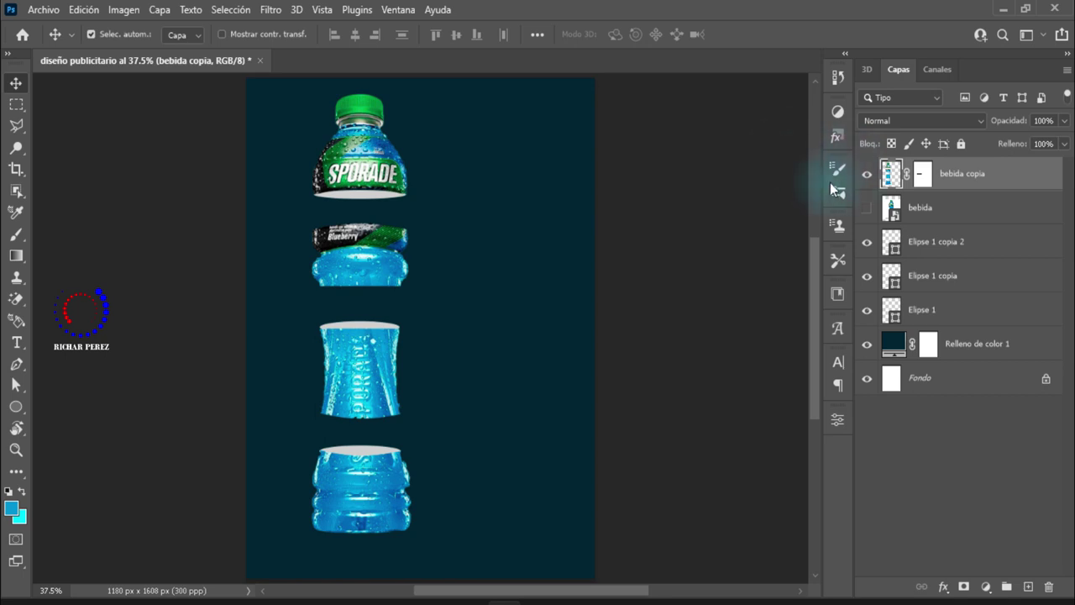
left_click(955, 252)
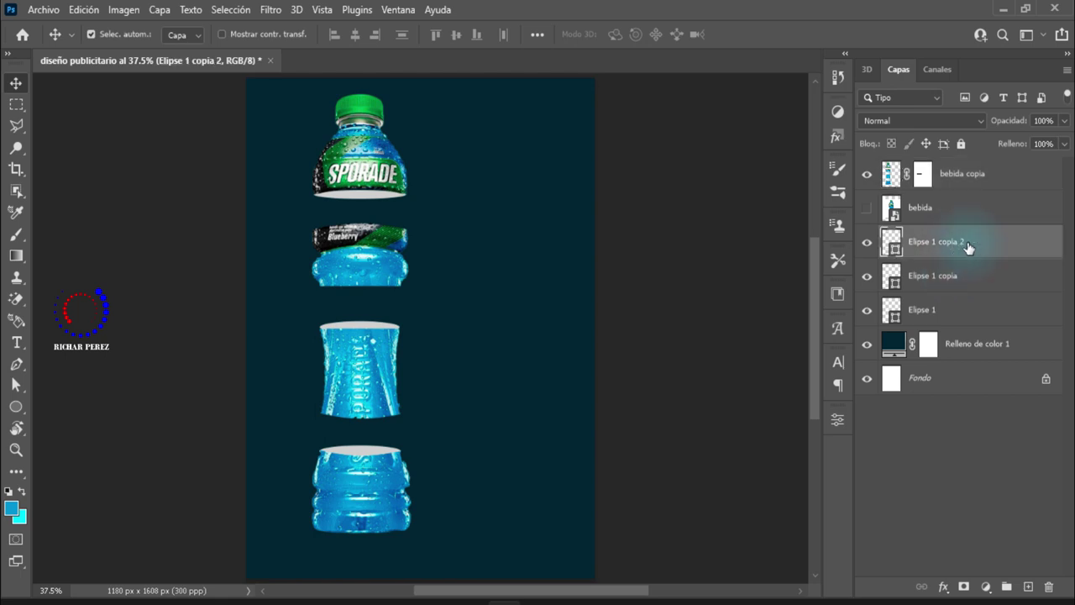
left_click(37, 10)
mouse_move(56, 267)
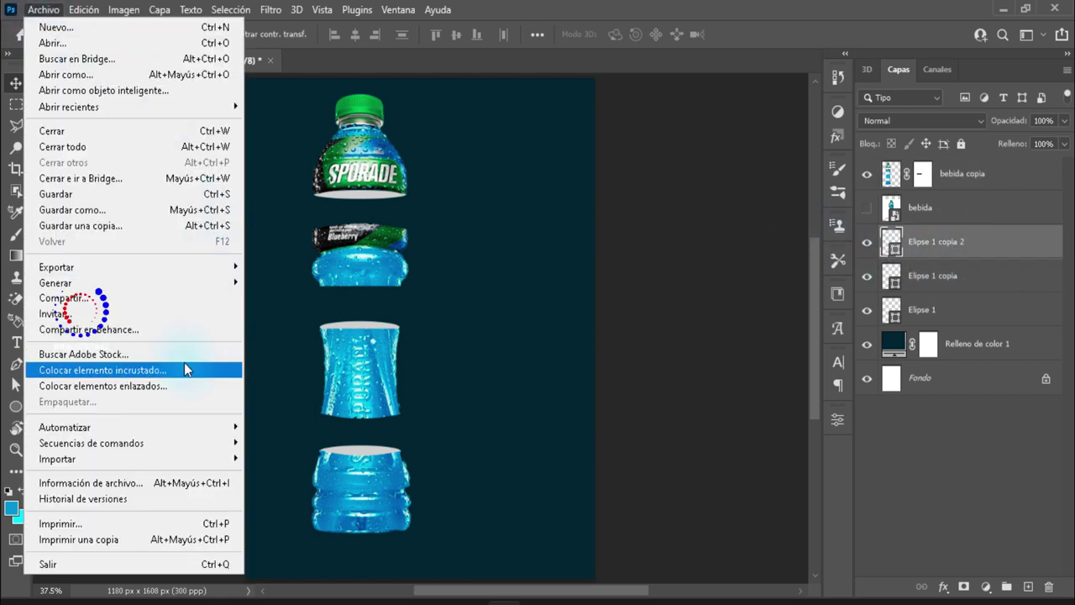
left_click(162, 374)
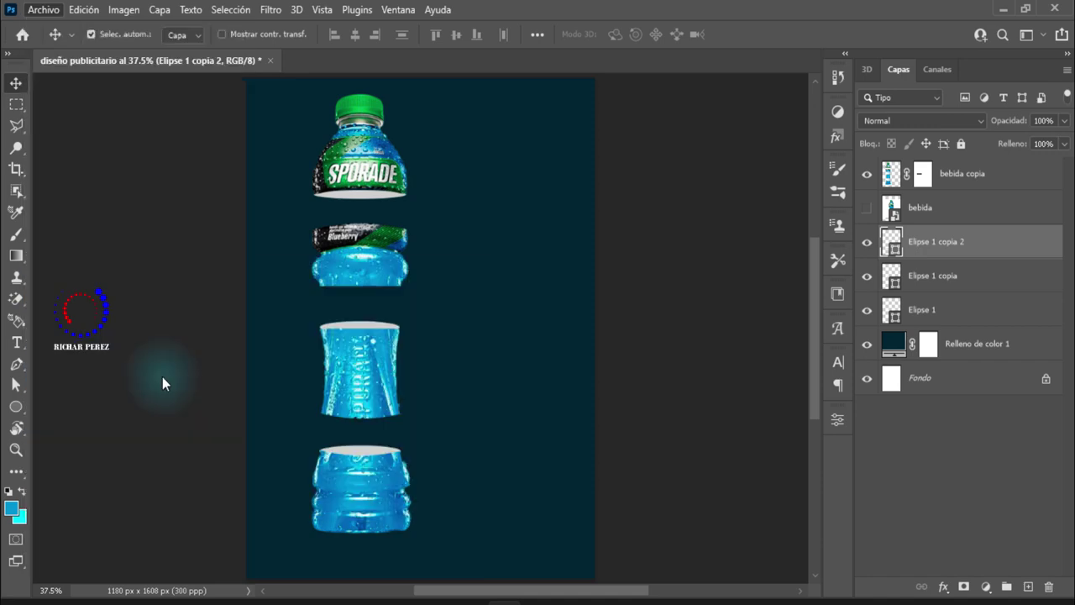
left_click(710, 151)
left_click(631, 458)
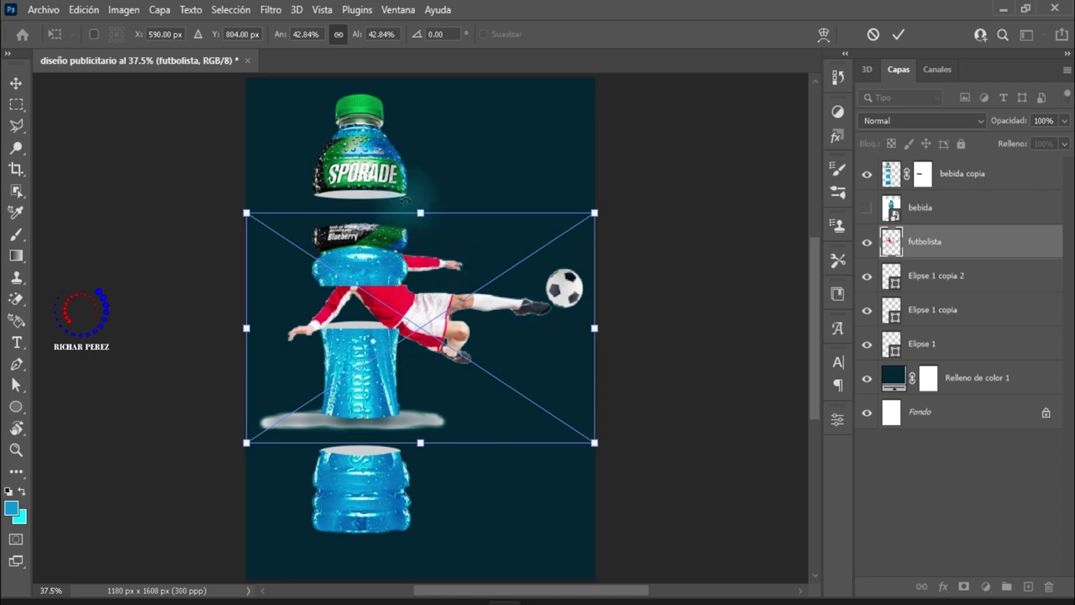
- Scale the footballer to about 12% and set it between the SPORADE and Blueberry pieces
mouse_move(420, 213)
left_mouse_down()
mouse_move(420, 308)
mouse_move(378, 176)
left_mouse_up()
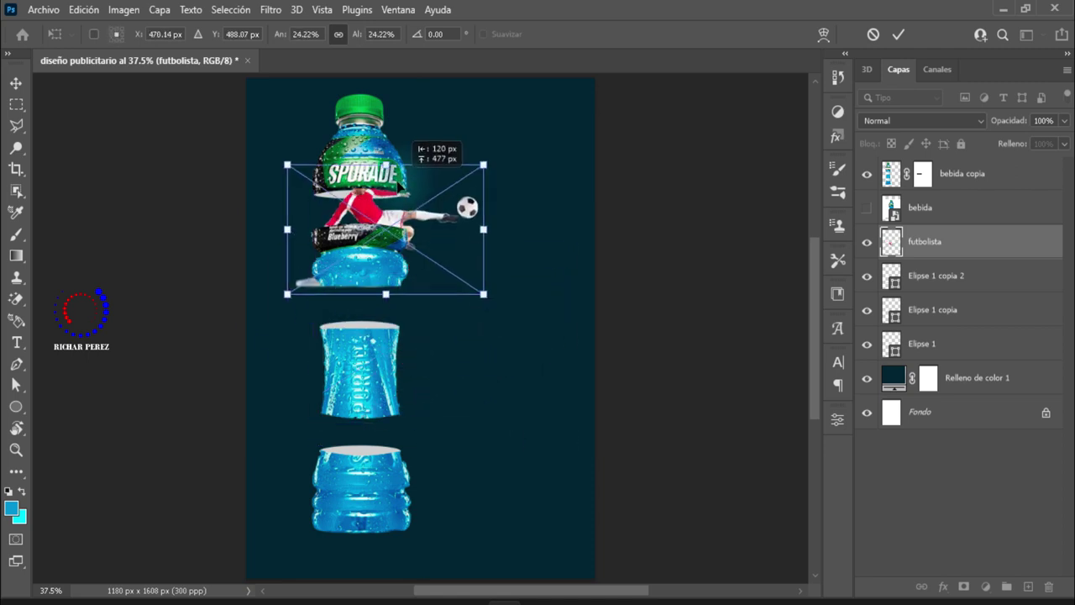
scroll(377, 178, "up", 3)
scroll(352, 143, "up", 3)
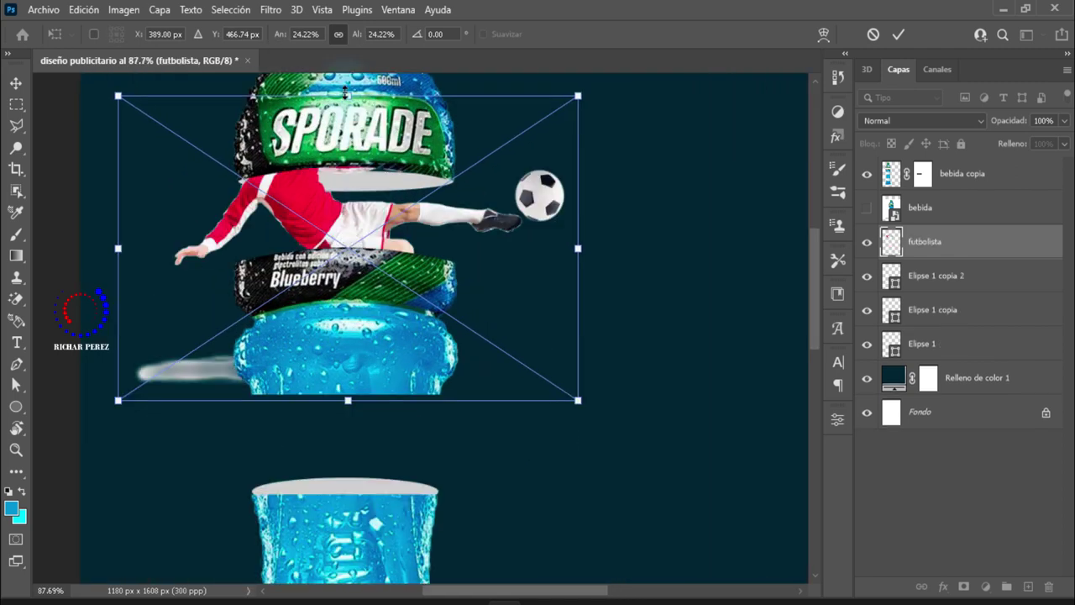
left_click_drag(344, 92, 348, 170)
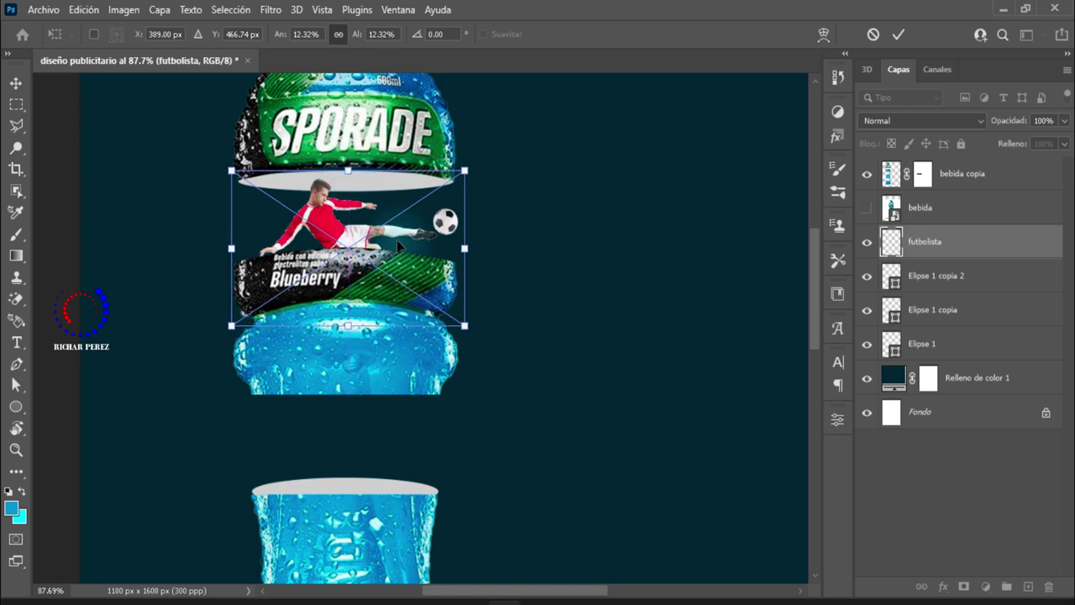
left_click_drag(398, 239, 405, 239)
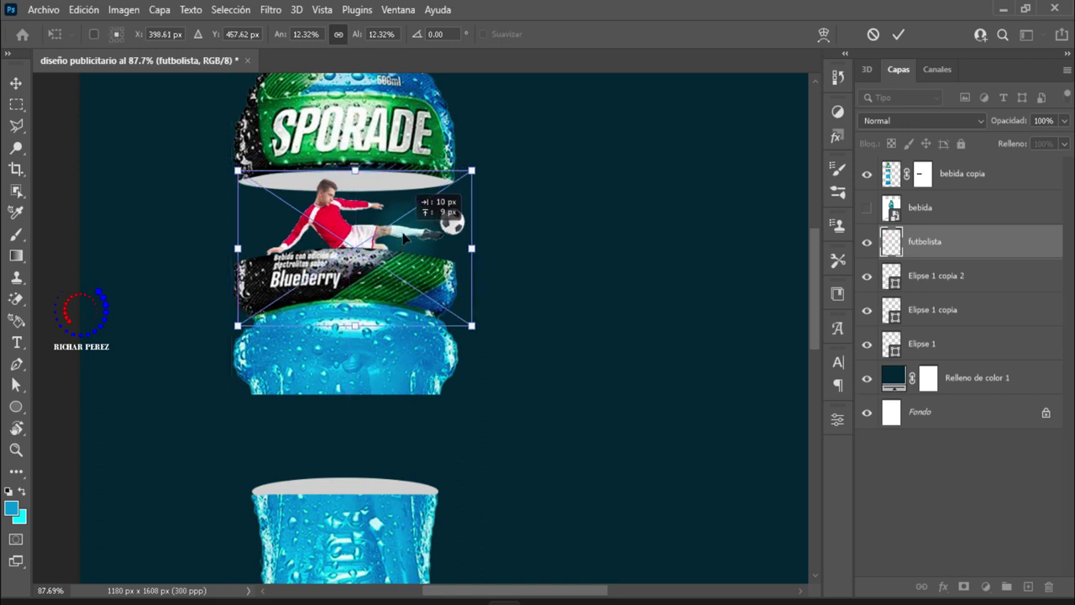
key("shift+Up")
left_click_drag(404, 239, 402, 242)
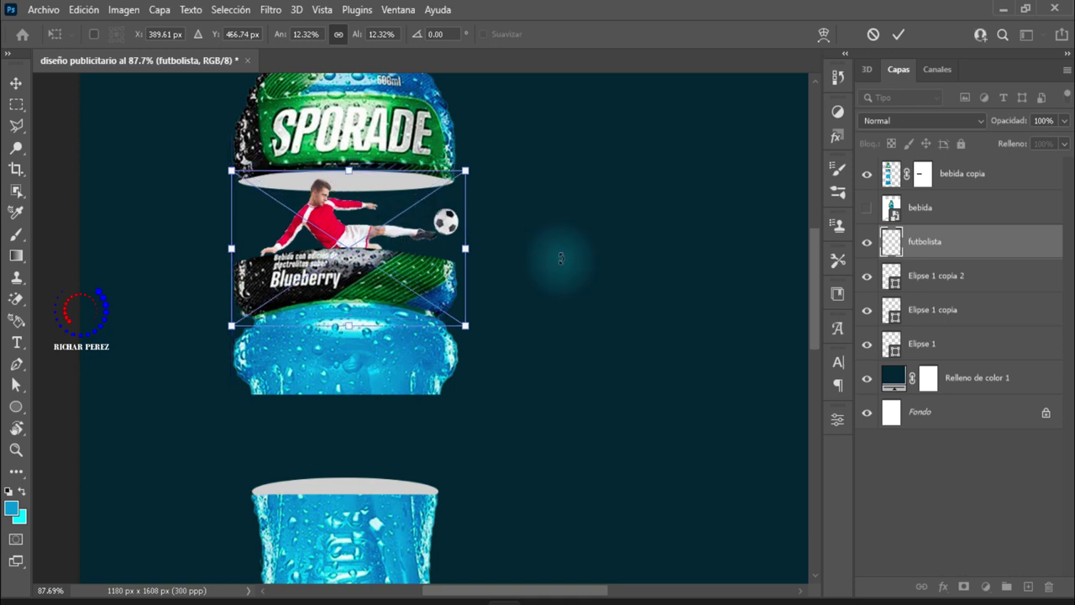
key("Return")
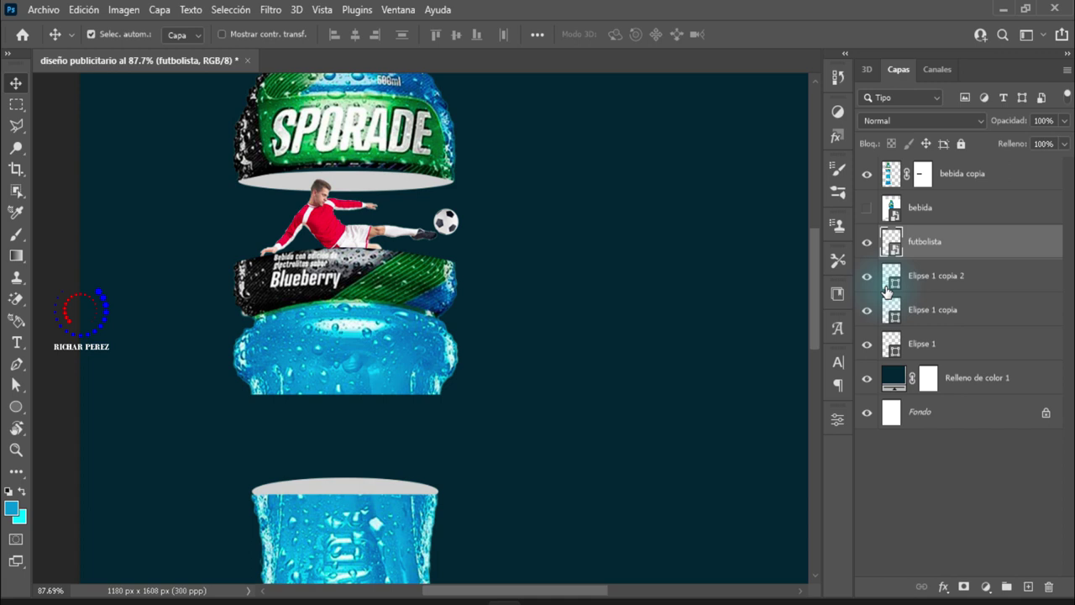
- Add a Curves layer clipped to the footballer, darkening midtones to input 141, output 115
left_click(986, 586)
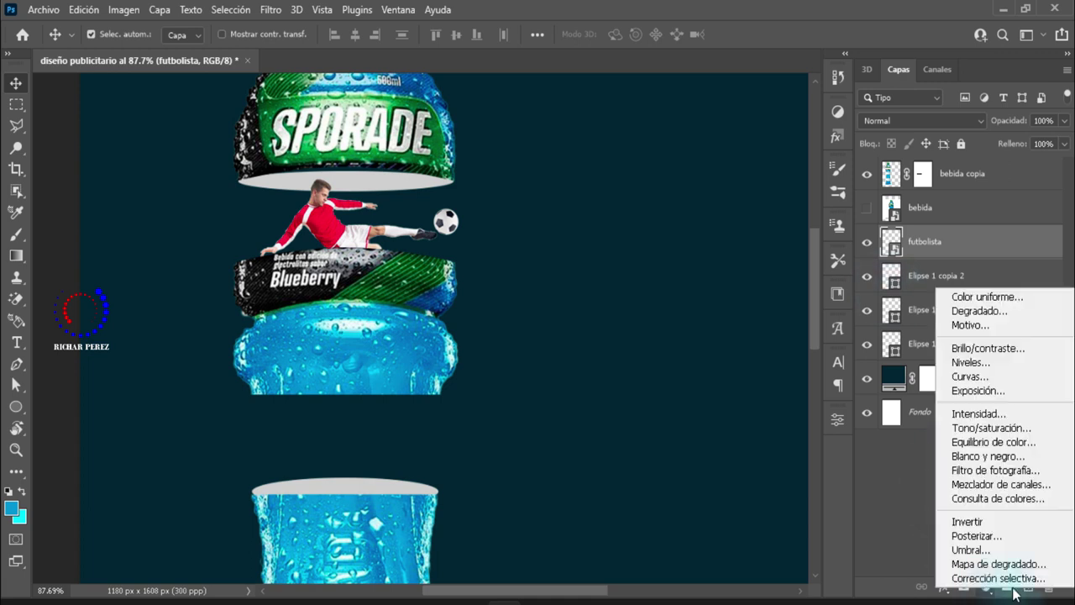
left_click(1012, 382)
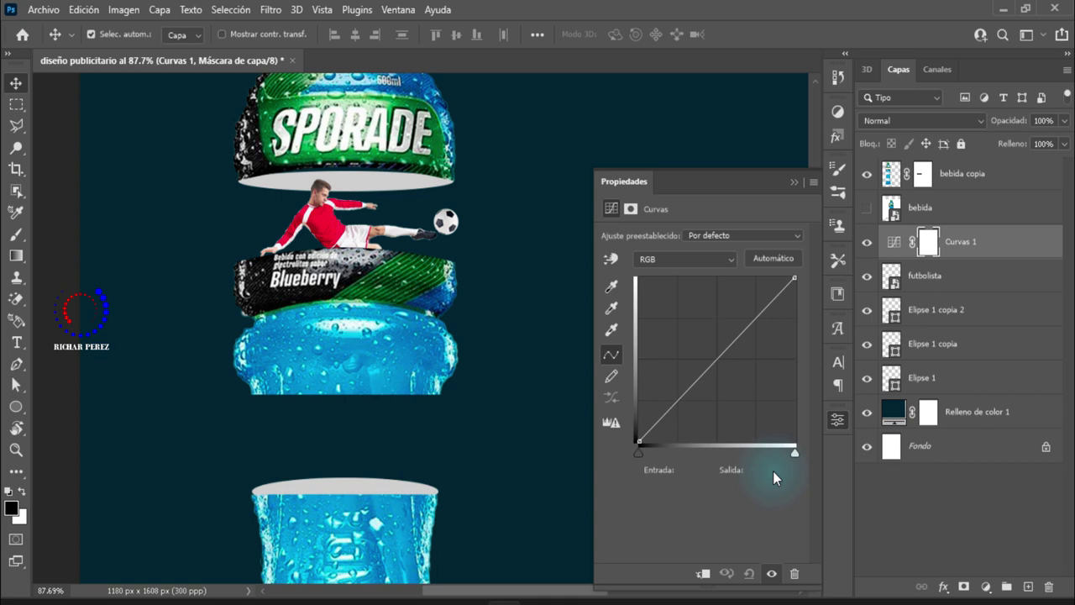
left_click(702, 574)
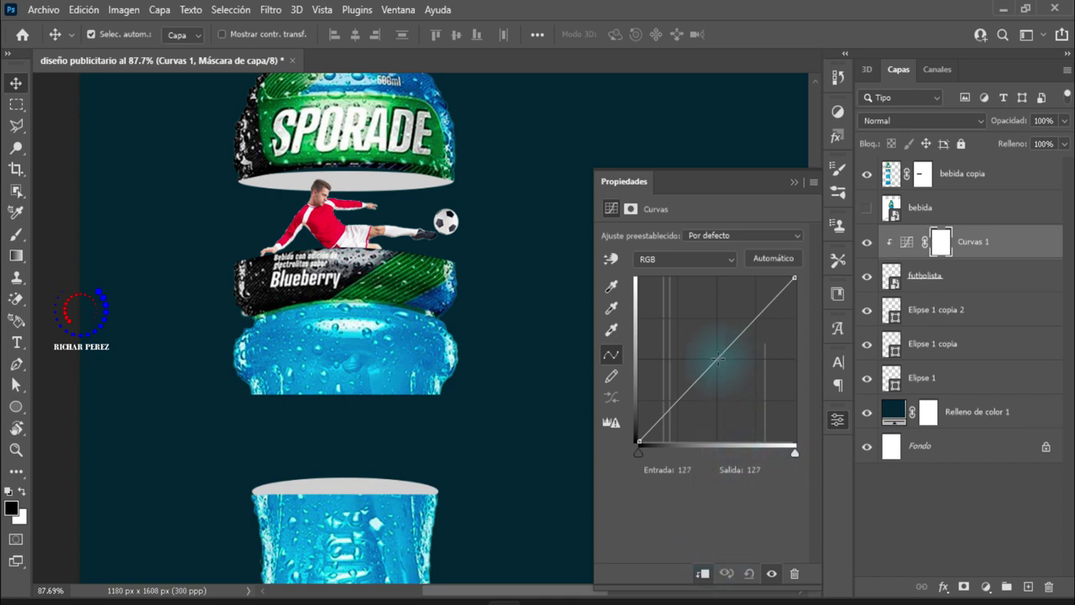
left_click_drag(718, 360, 724, 366)
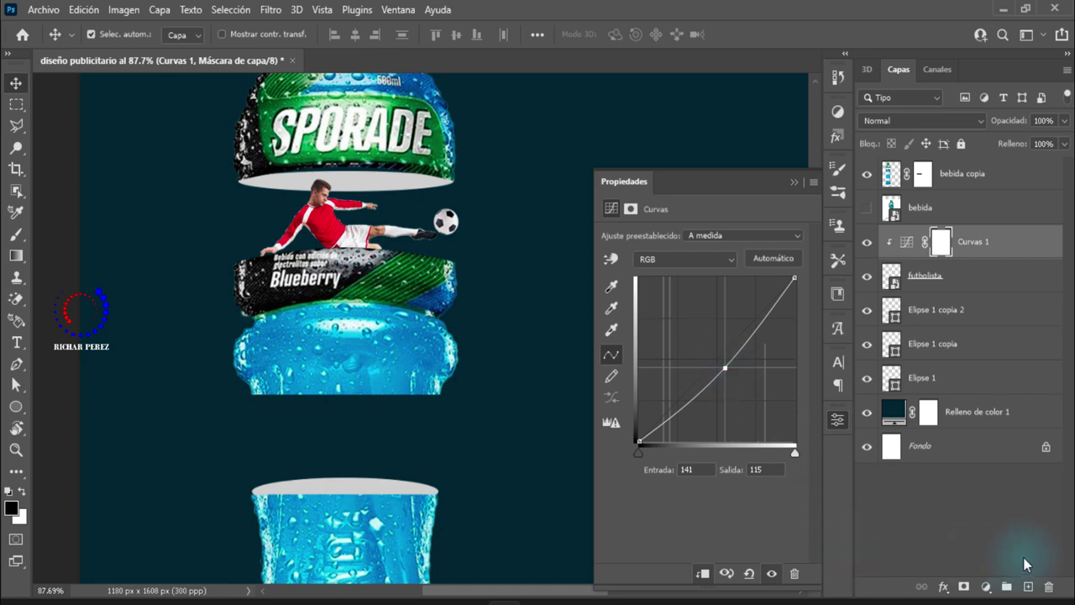
left_click(985, 587)
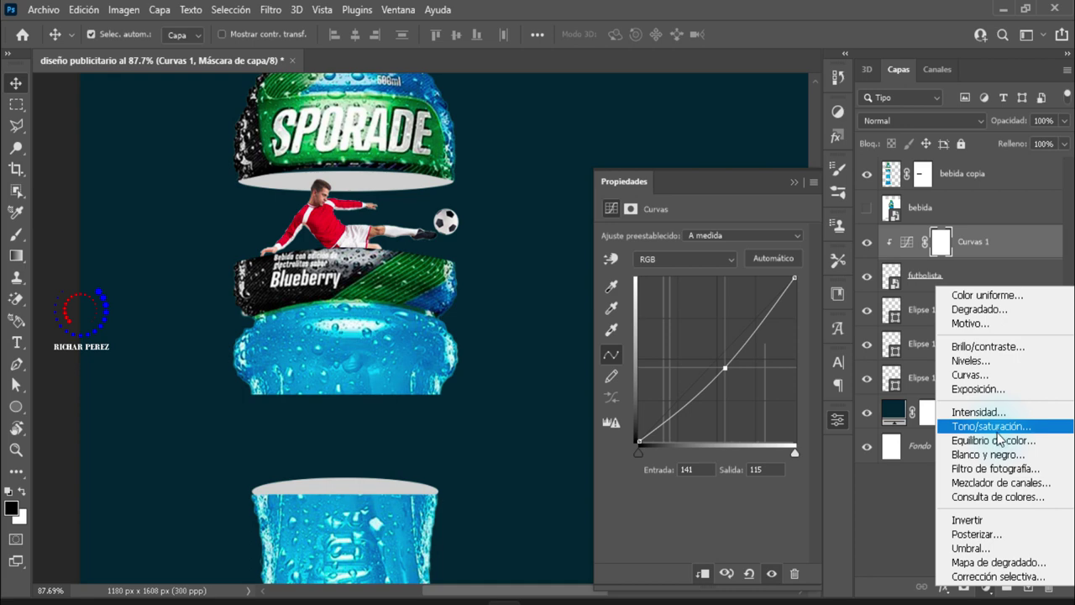
- Add a clipped Color Balance layer with Cyan–Red −22 and Yellow–Blue +17
left_click(998, 440)
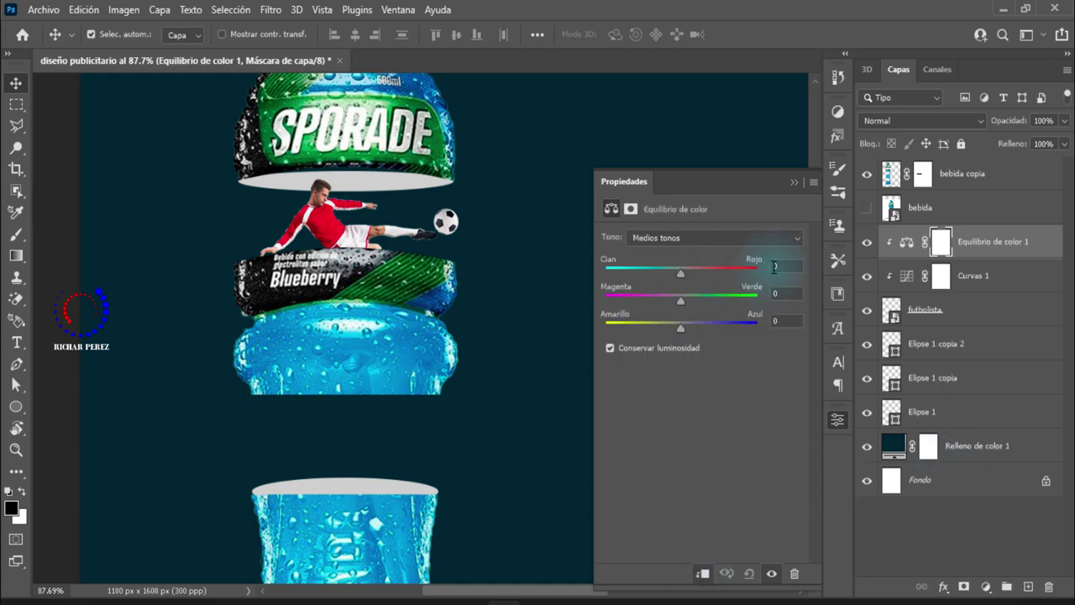
left_click(774, 266)
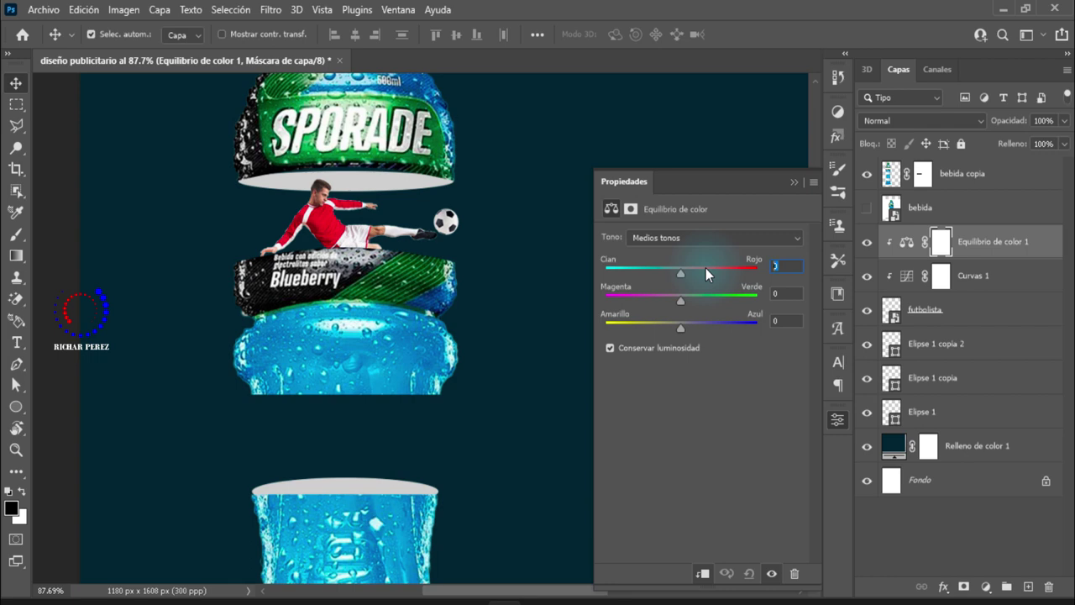
type("-22")
left_click(795, 320)
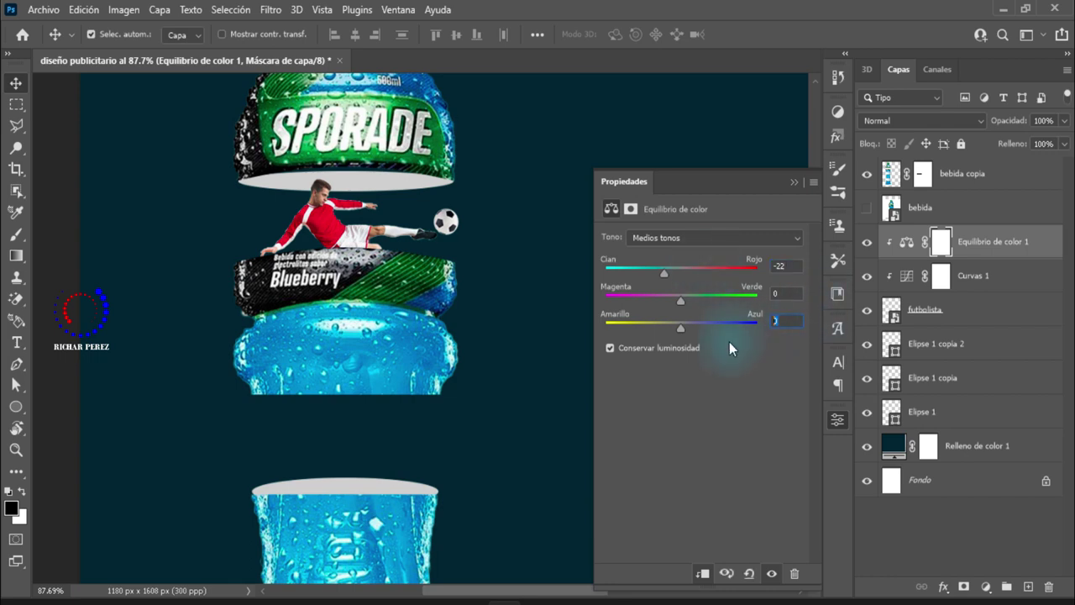
type("17")
left_click(794, 182)
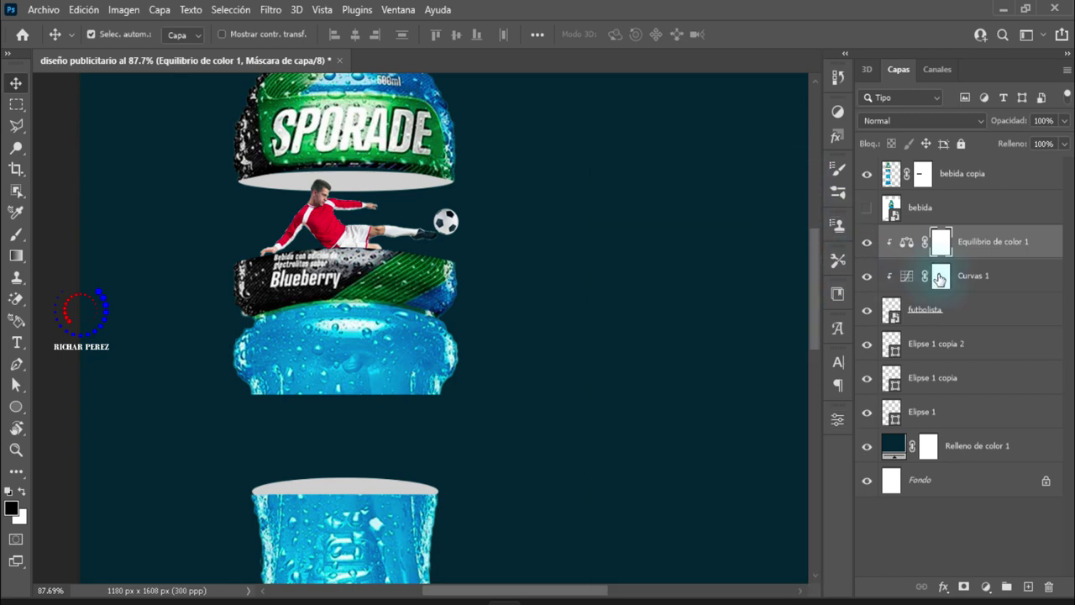
left_click(43, 9)
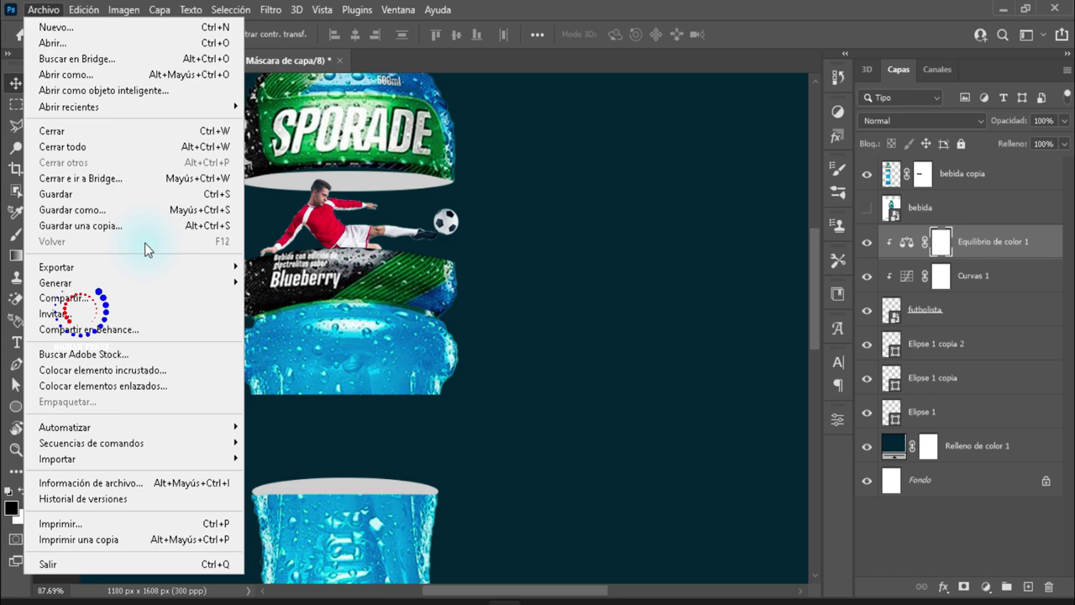
- Place the embedded gimnasio image into the design
left_click(143, 372)
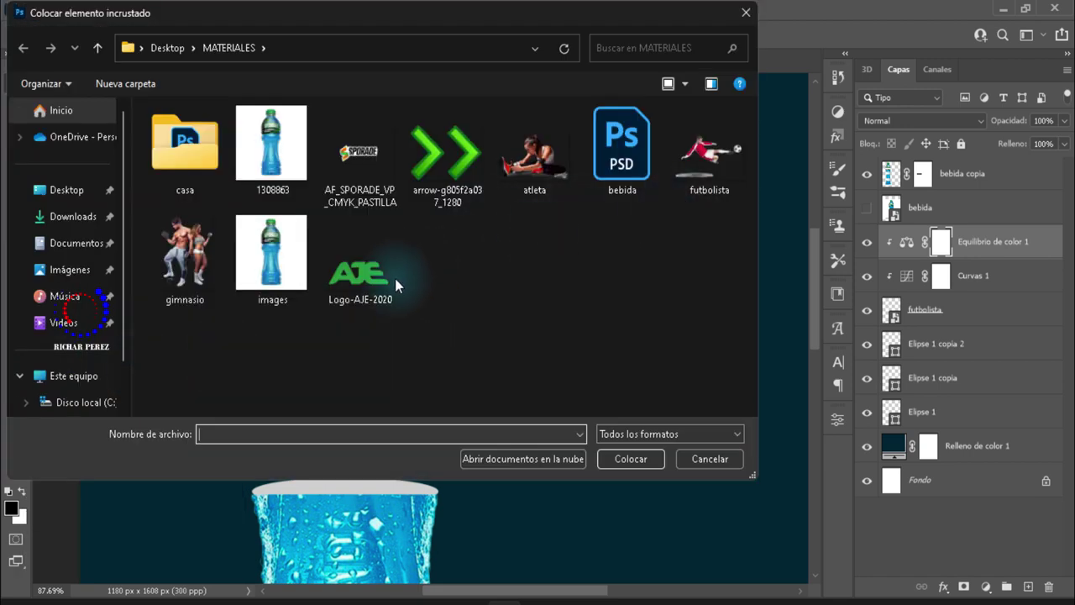
left_click(198, 265)
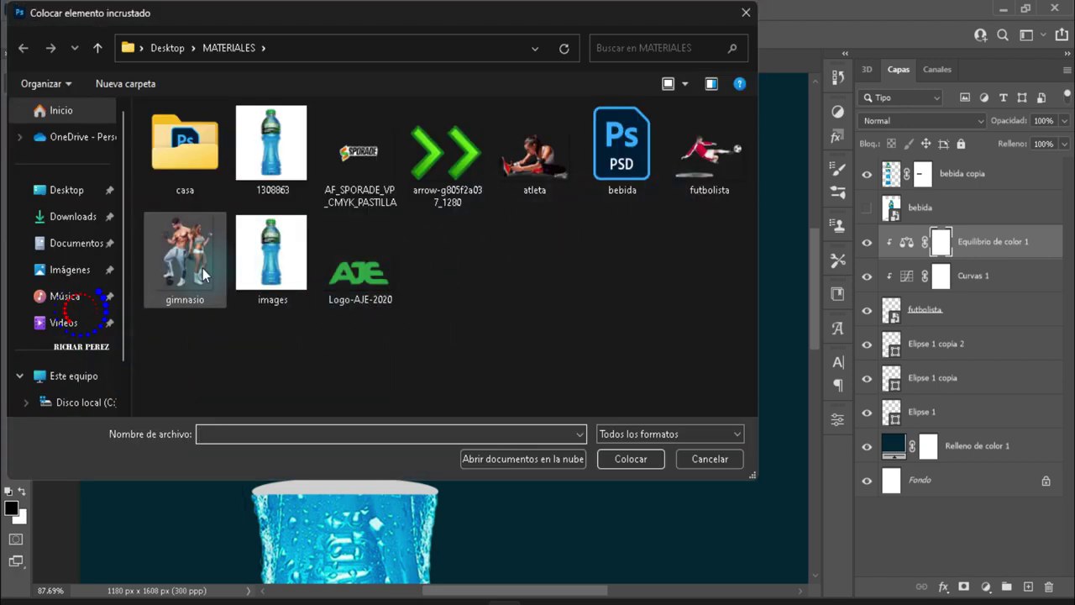
left_click(630, 458)
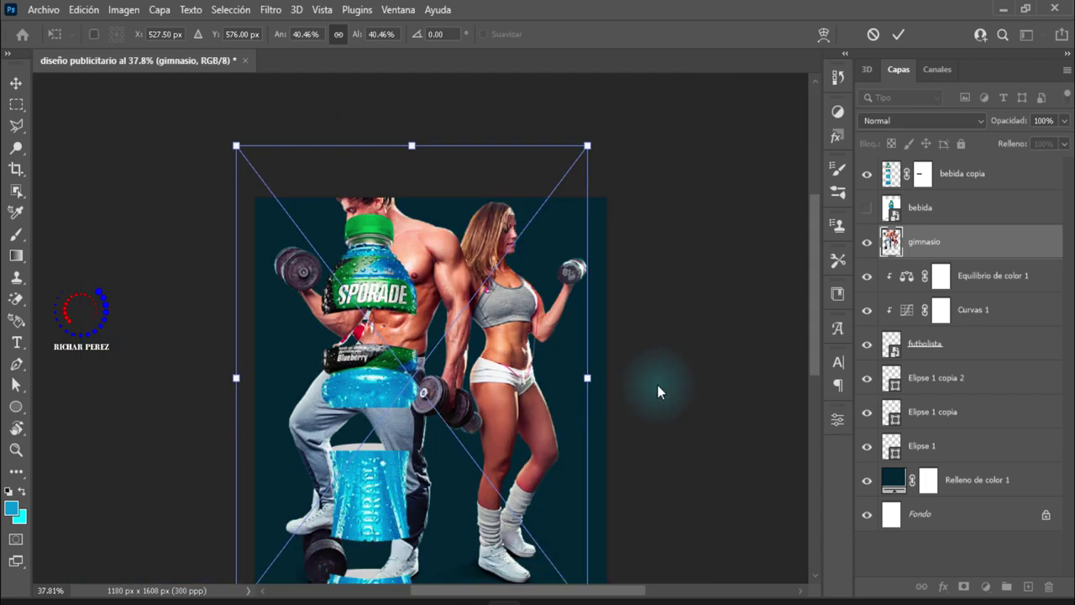
- Scale the gym athletes to 5% and stand them on the lower grey rim
mouse_move(587, 378)
left_mouse_down()
mouse_move(483, 378)
mouse_move(401, 424)
left_mouse_up()
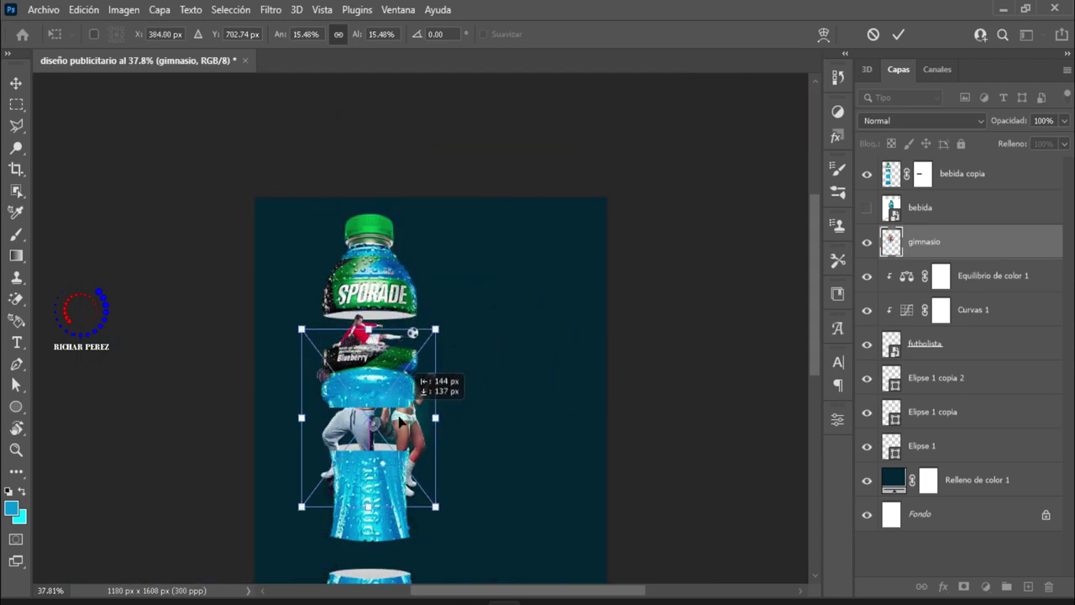
scroll(401, 424, "up", 5)
left_click_drag(456, 576, 397, 544)
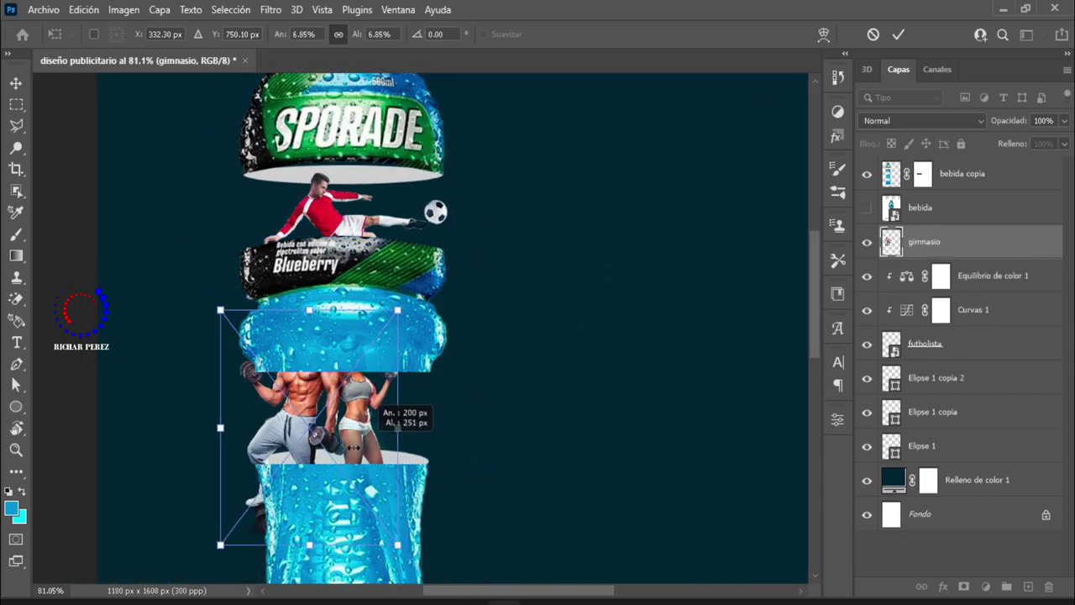
left_click_drag(354, 448, 330, 436)
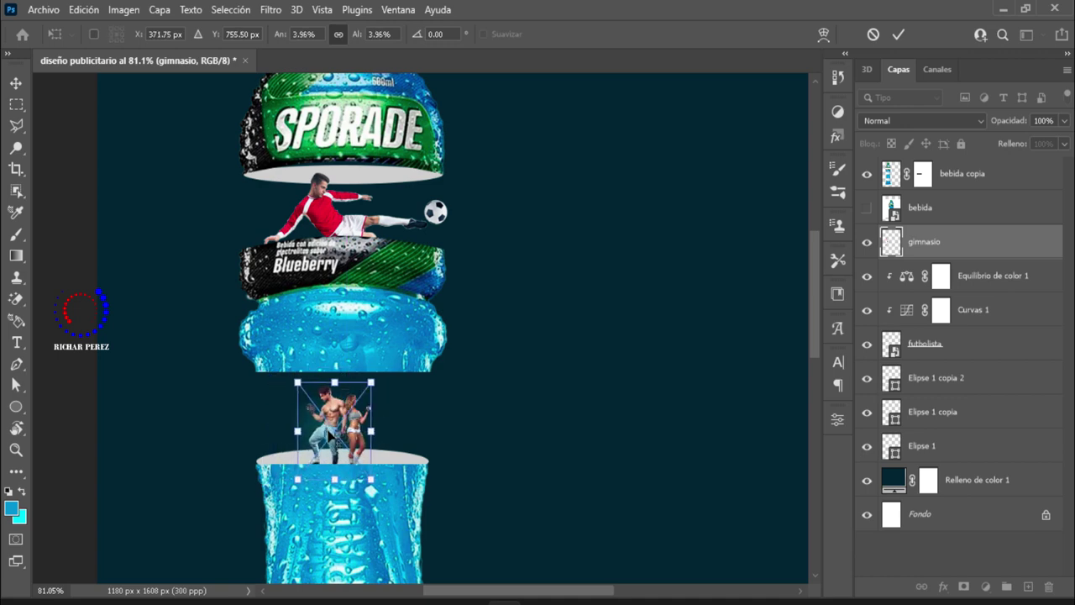
scroll(332, 435, "up", 3)
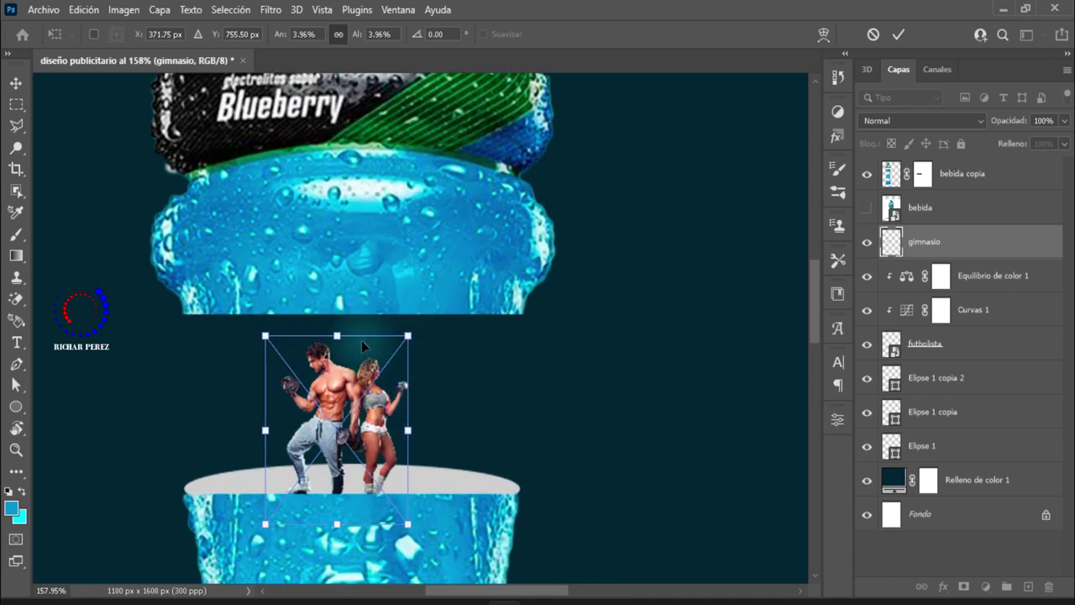
left_click_drag(337, 336, 345, 311)
left_click_drag(378, 414, 384, 416)
scroll(384, 416, "down", 2)
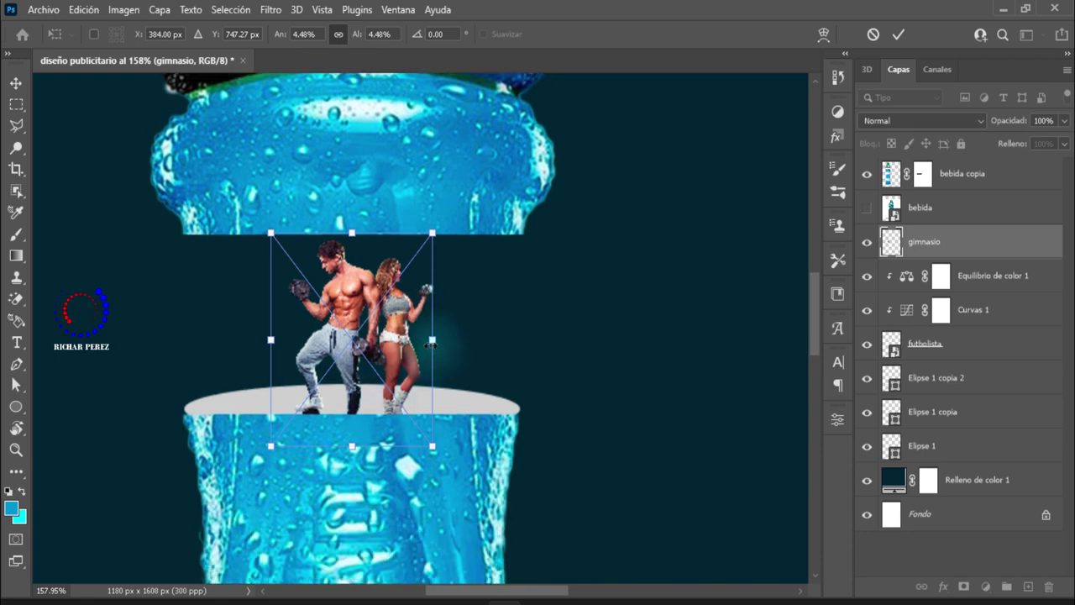
mouse_move(432, 342)
left_mouse_down()
mouse_move(451, 340)
mouse_move(420, 358)
left_mouse_up()
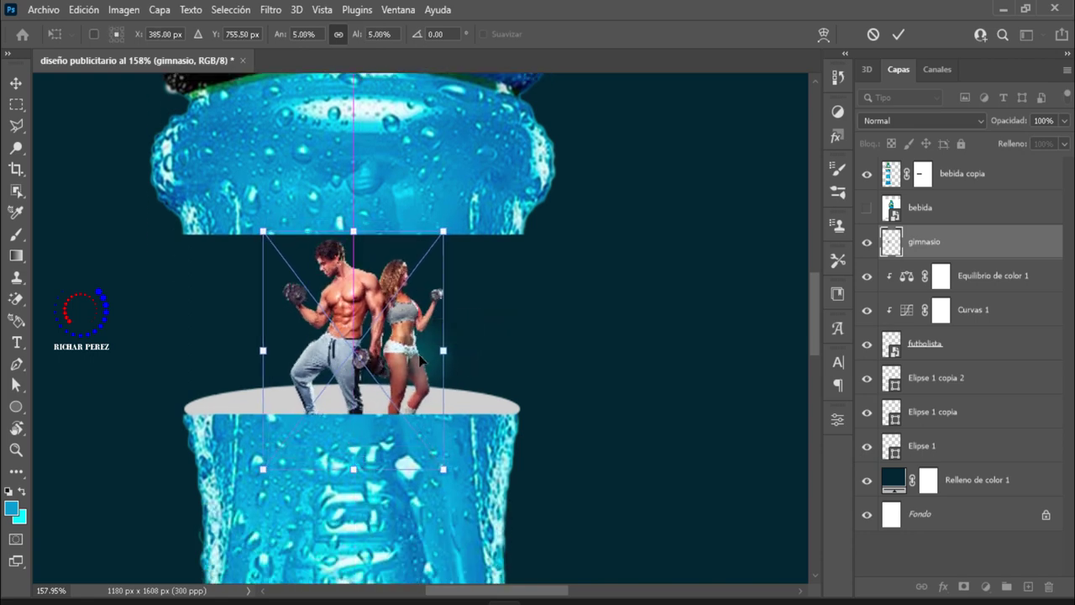
left_click(493, 352)
left_click(570, 382)
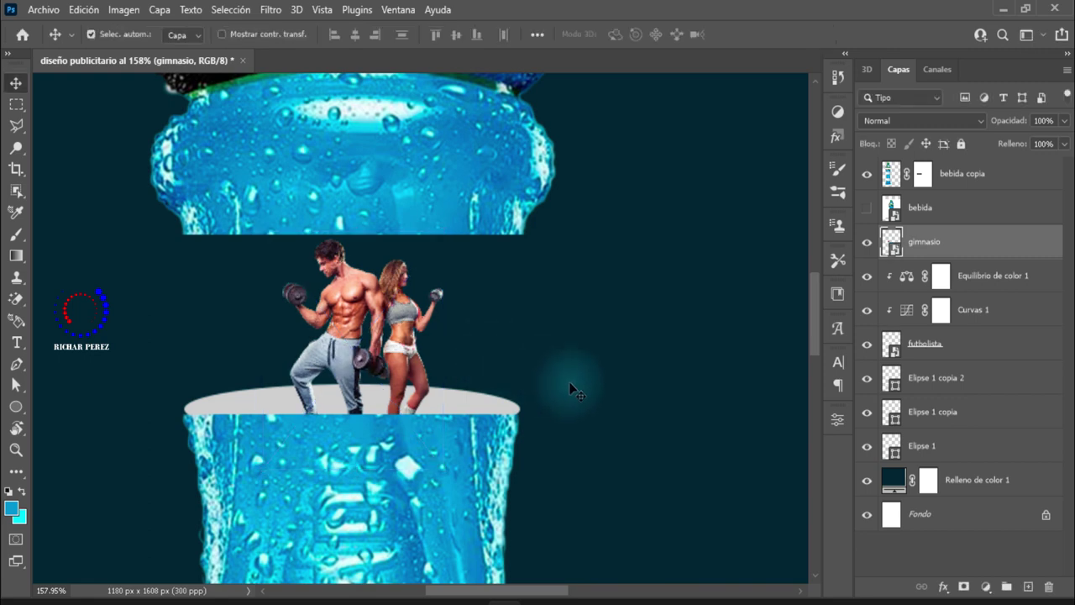
- Add a Curves layer clipped to gimnasio, pulling the midpoint down to darken the athletes
left_click(985, 586)
left_click(989, 371)
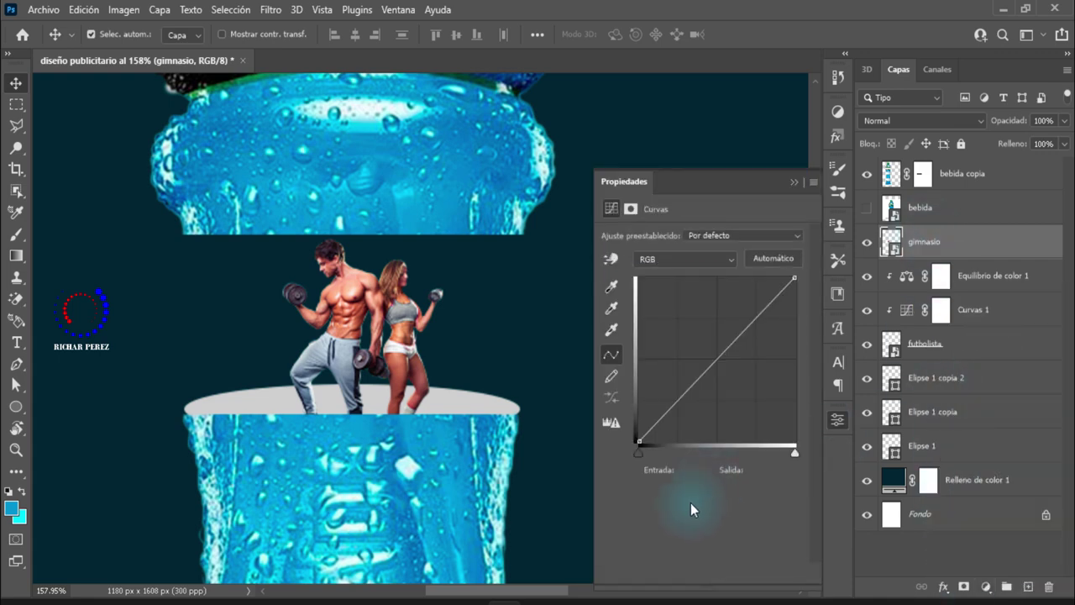
left_click(702, 574)
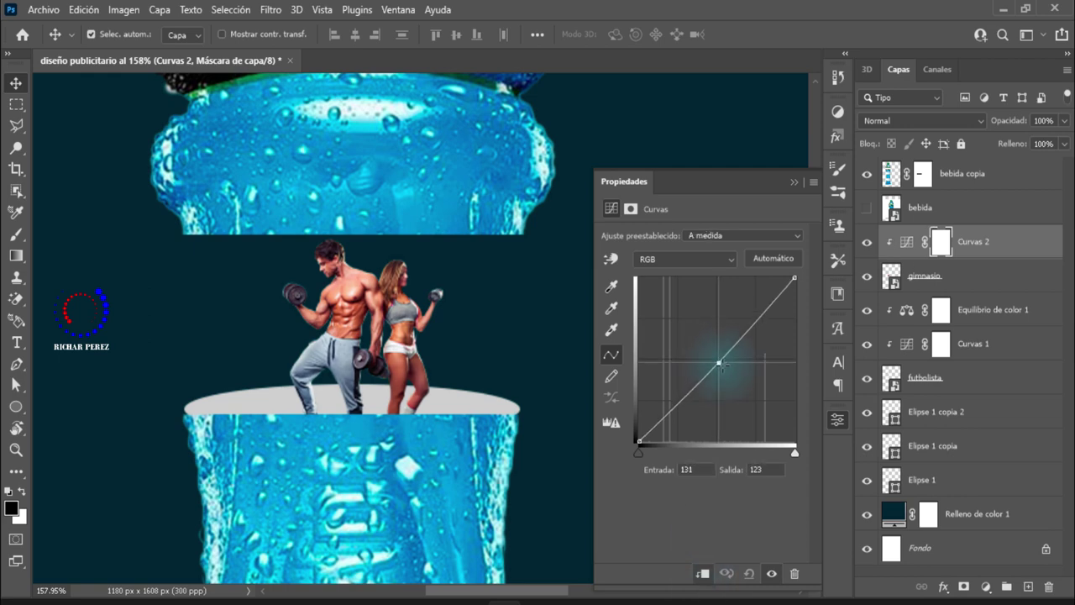
left_click_drag(715, 355, 718, 365)
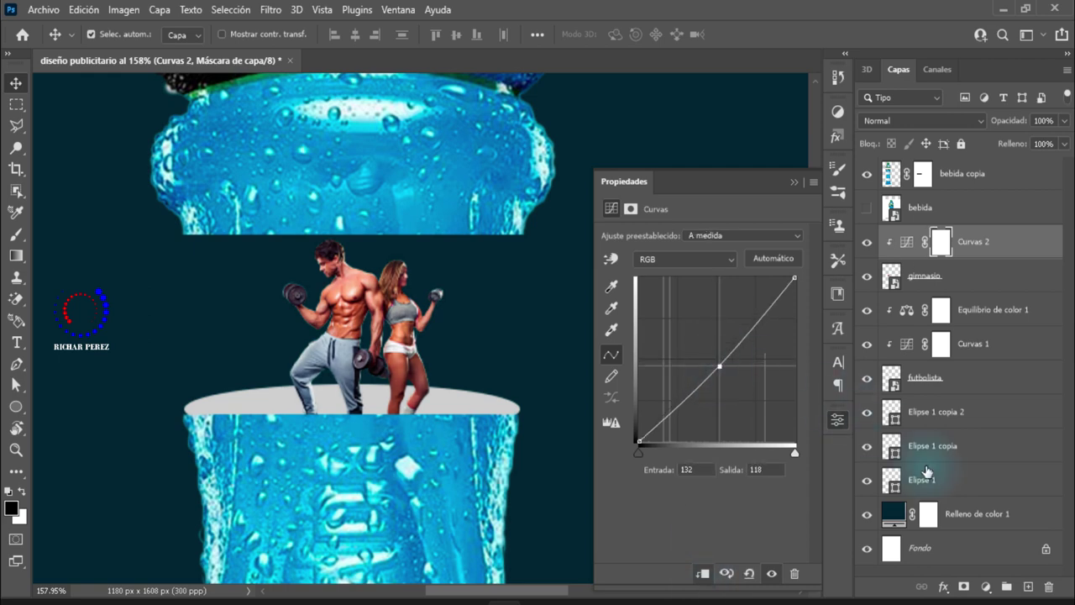
- Add a Color Balance layer with Cyan–Red −27 and Yellow–Blue 19
left_click(985, 586)
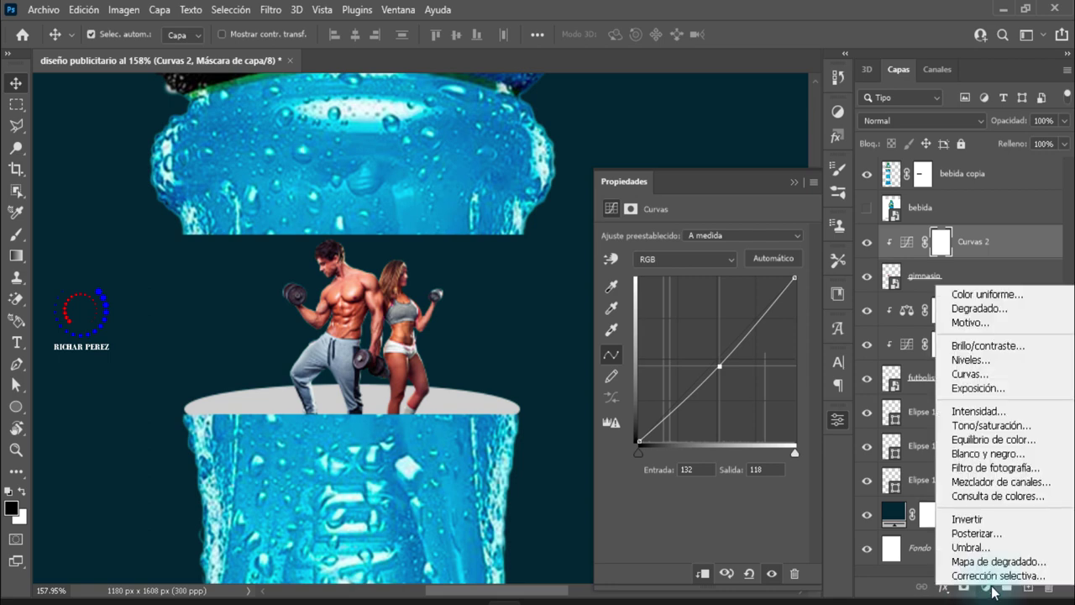
left_click(992, 440)
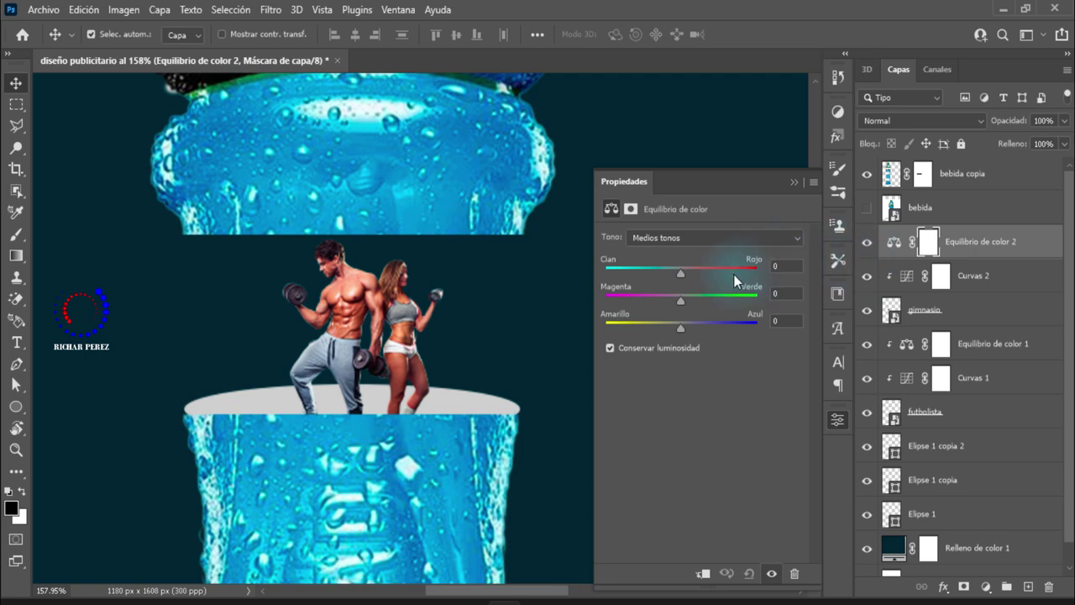
left_click(792, 266)
type("-27")
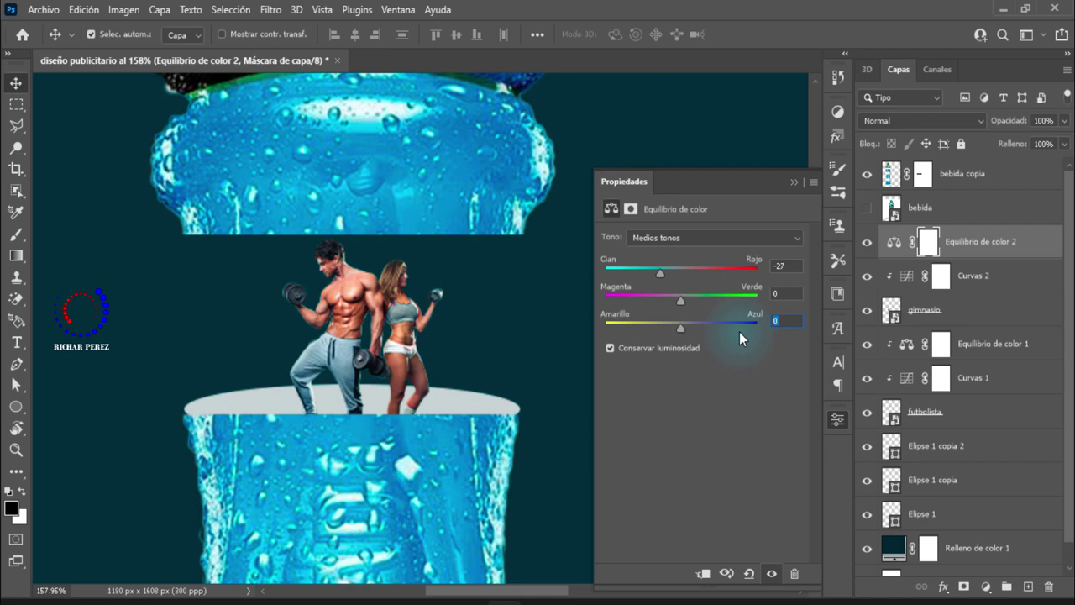
type("-1")
type("9")
key("Delete")
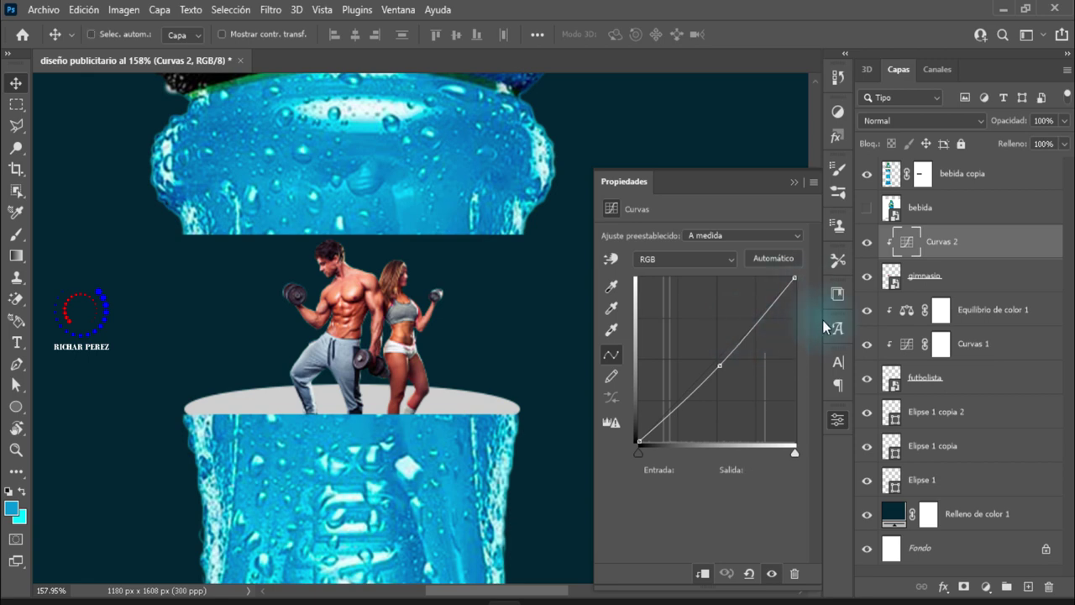
key("ctrl+z")
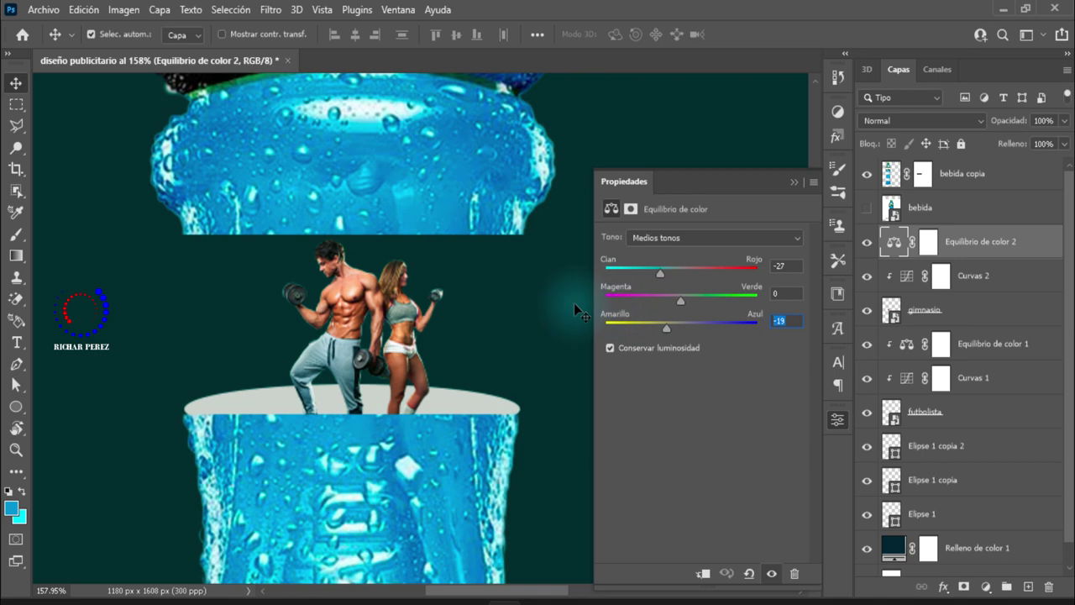
type("19")
left_click(794, 181)
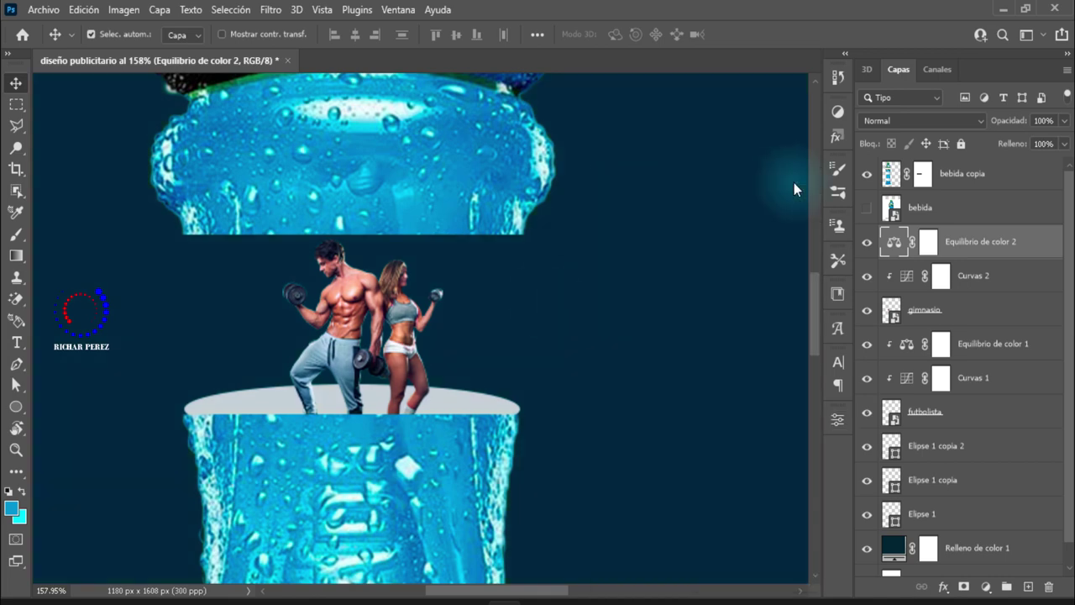
- Clip the Color Balance layer to the gym athletes
scroll(285, 387, "down", 2)
scroll(280, 386, "down", 2)
scroll(288, 391, "down", 2)
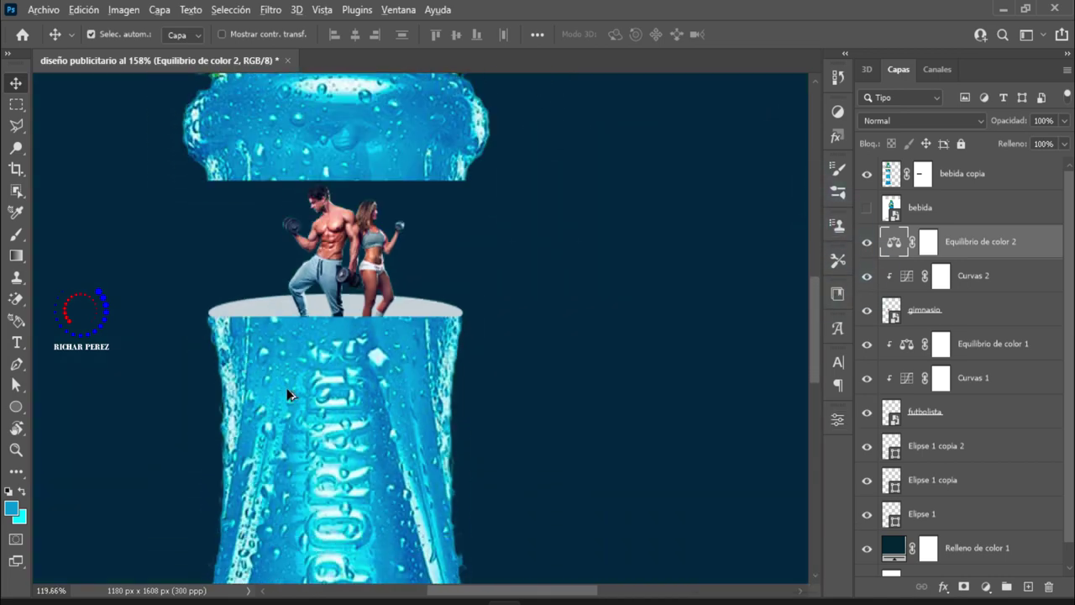
scroll(293, 412, "down", 2)
scroll(303, 420, "down", 2)
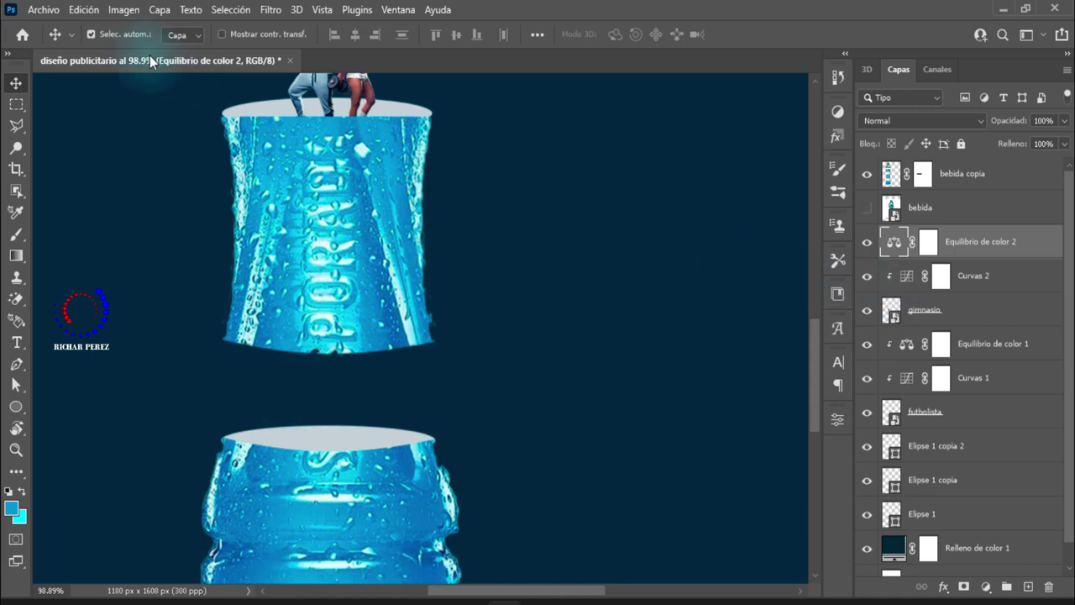
left_click_drag(1003, 245, 1010, 253)
left_click(1011, 252, "alt")
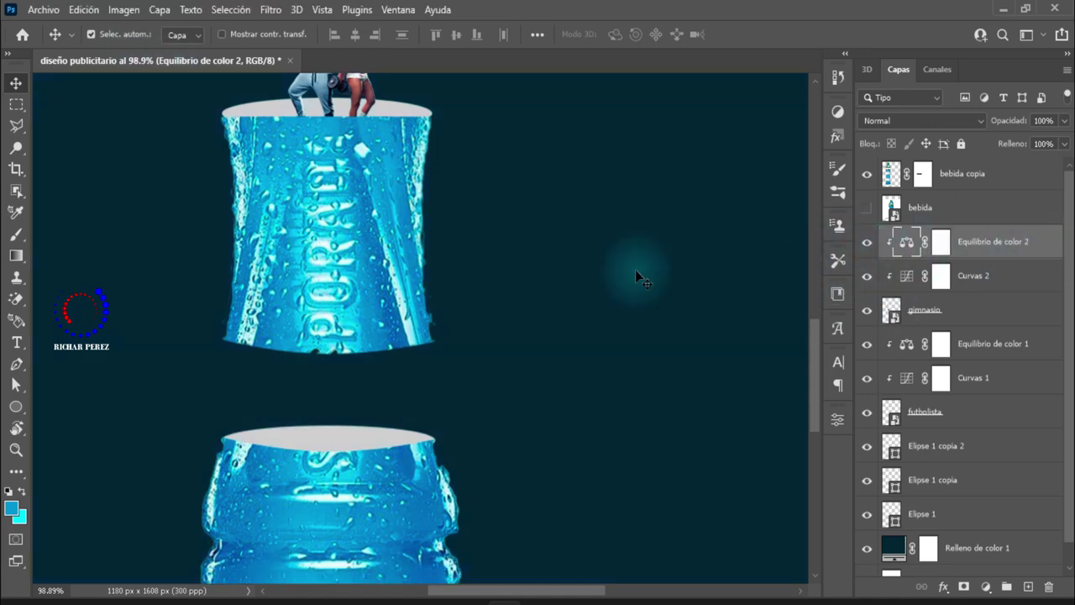
- Place the embedded atleta image into the poster
left_click(43, 9)
left_click(144, 373)
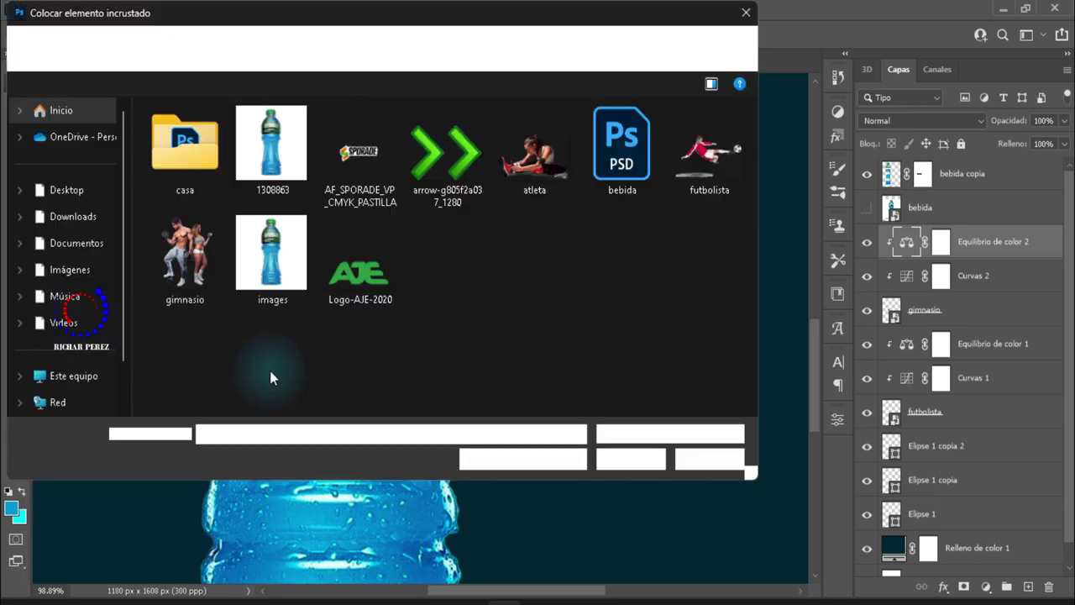
left_click(705, 160)
left_click(526, 179)
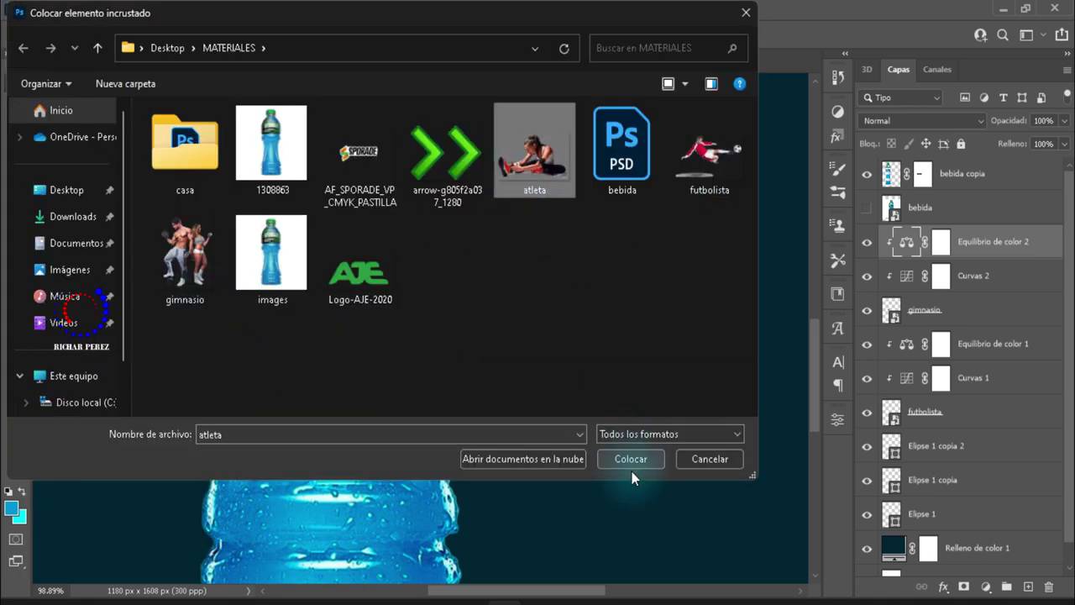
left_click(631, 461)
key("ctrl+0")
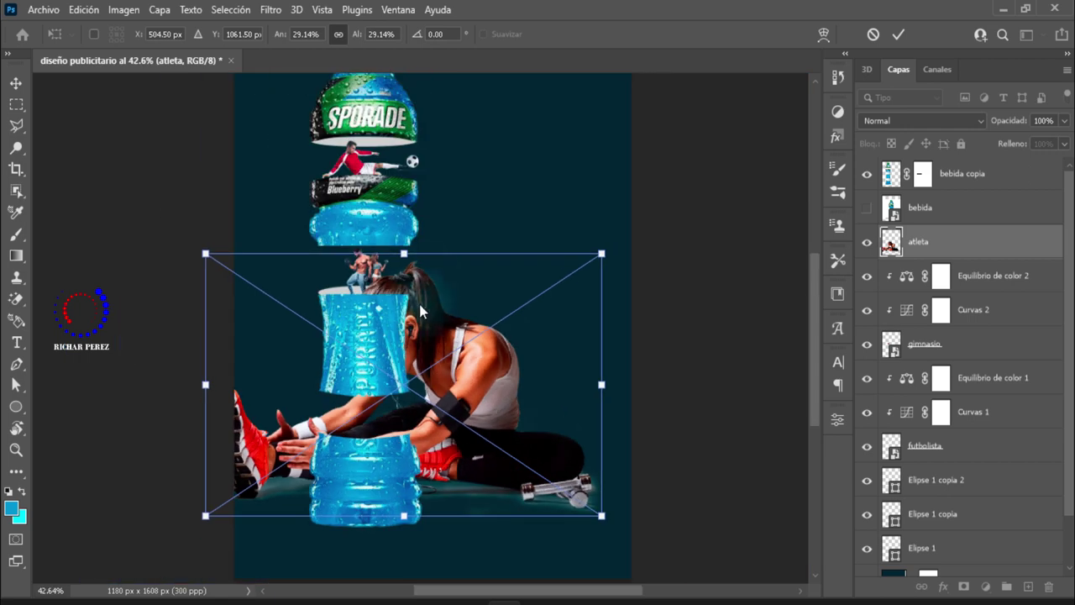
- Scale the stretching athlete to about 5.33% and seat her on the bottom piece's rim
mouse_move(403, 252)
left_mouse_down()
mouse_move(420, 403)
mouse_move(371, 432)
left_mouse_up()
scroll(372, 432, "up", 5)
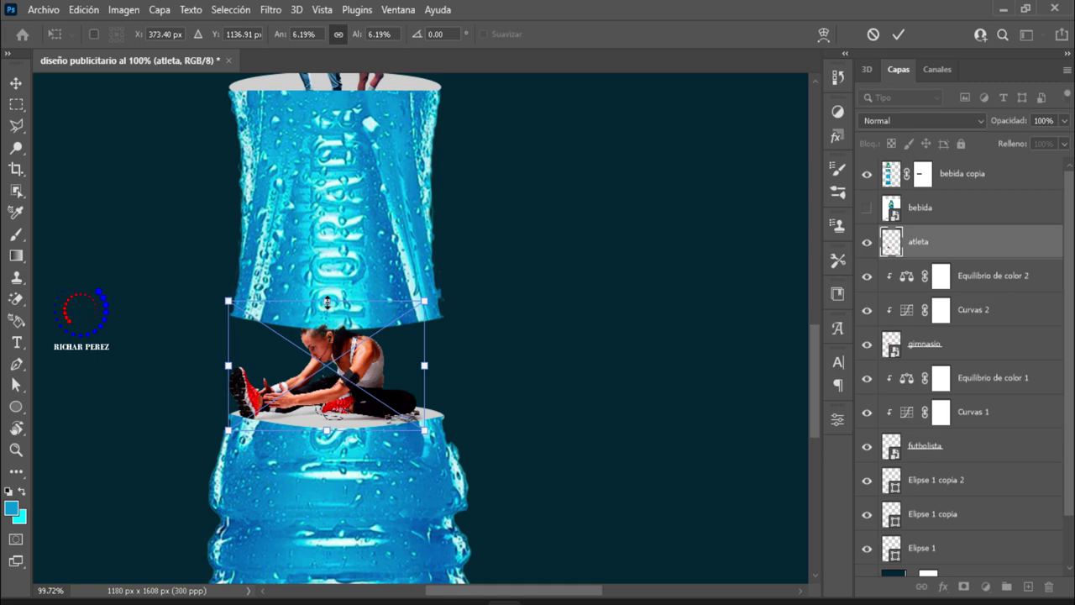
mouse_move(326, 301)
left_mouse_down()
mouse_move(328, 320)
mouse_move(363, 361)
left_mouse_up()
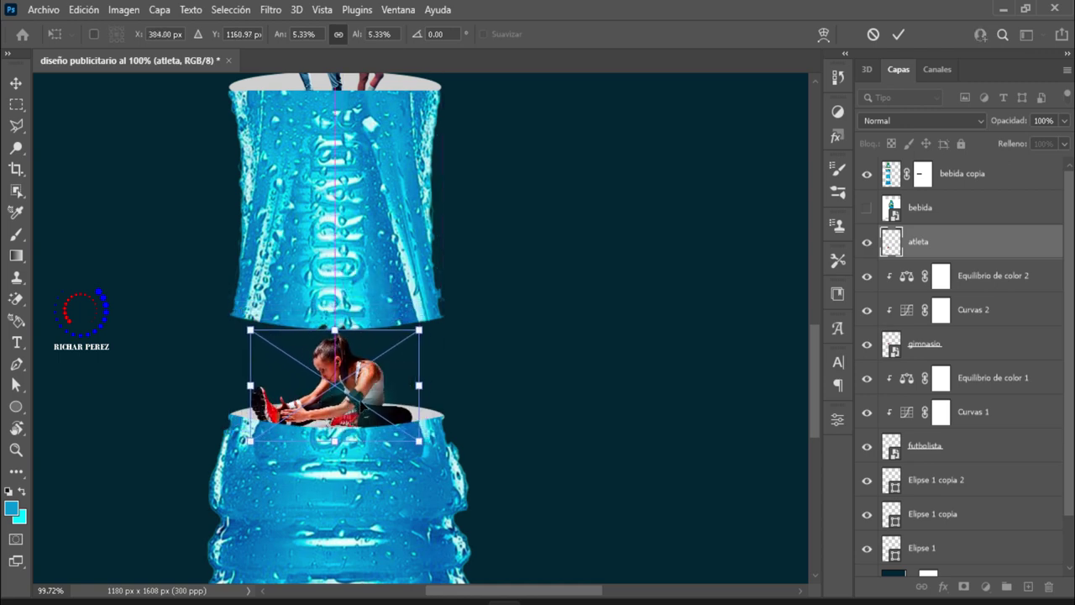
key("Return")
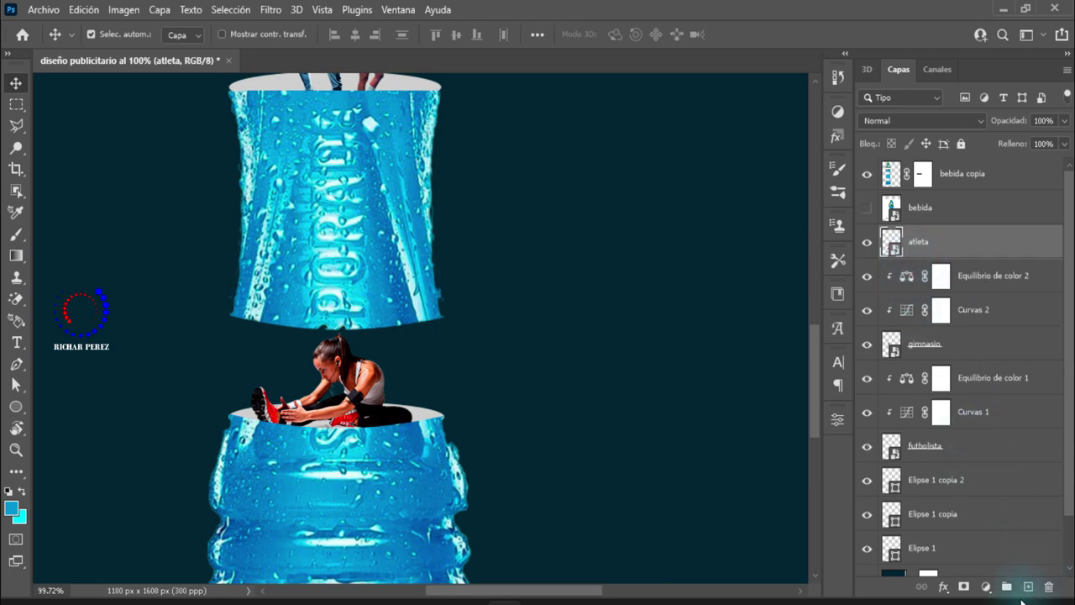
- Add a Colour Balance layer clipped to atleta with Cyan–Red -39 and Yellow–Blue +13
left_click(986, 586)
left_click(992, 441)
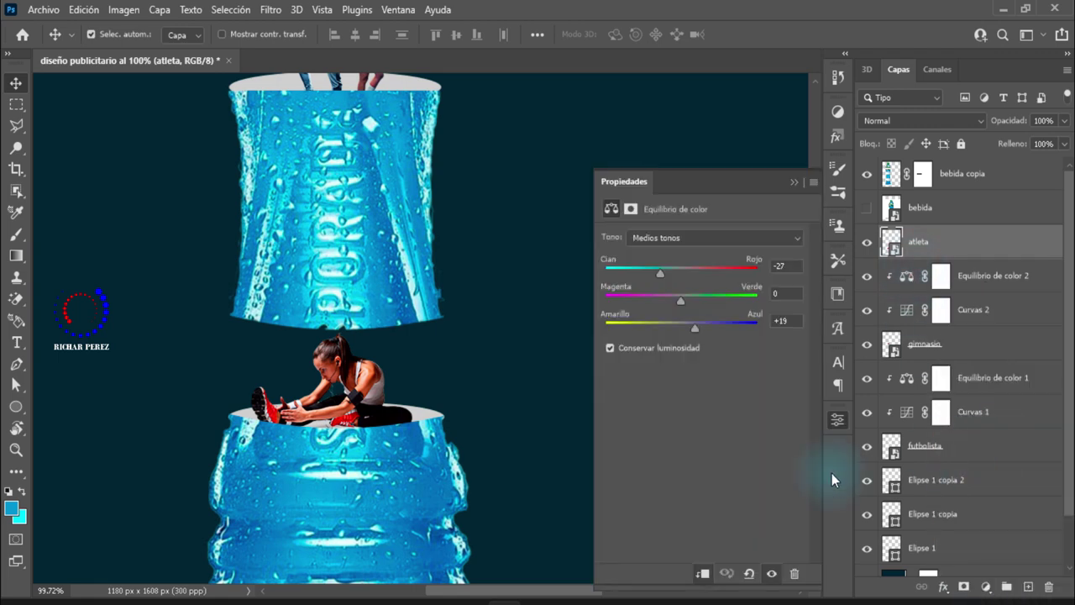
left_click(704, 573)
left_click(783, 265)
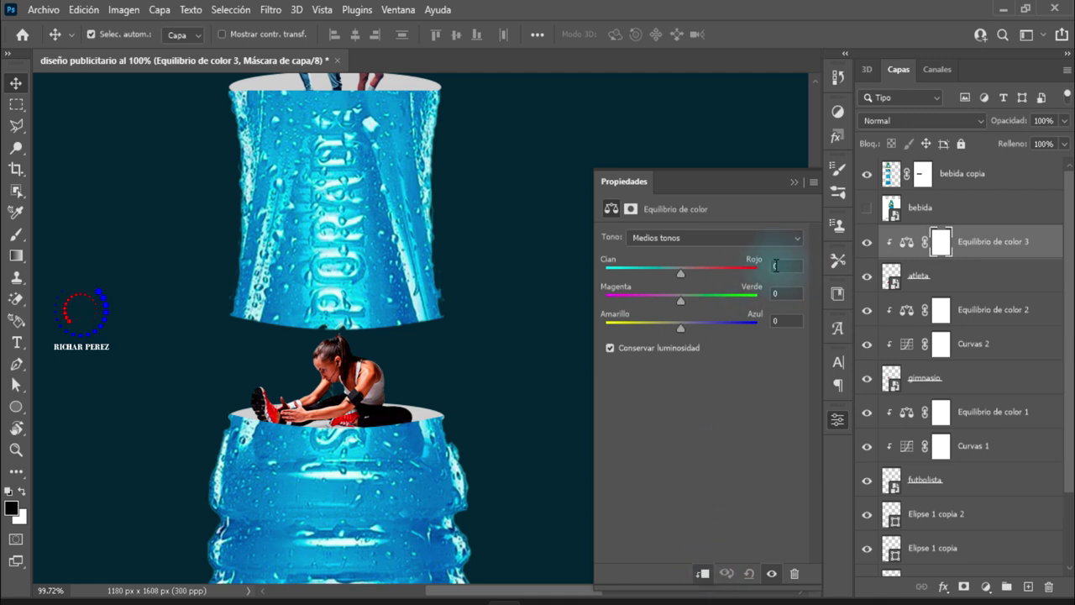
type("-")
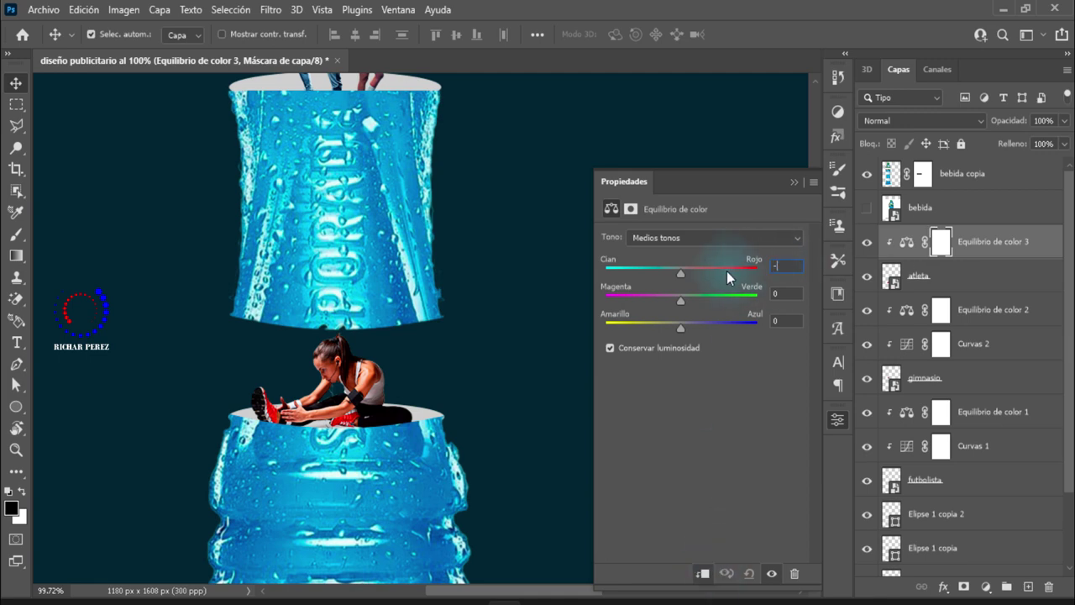
type("39")
left_click(781, 320)
type("13")
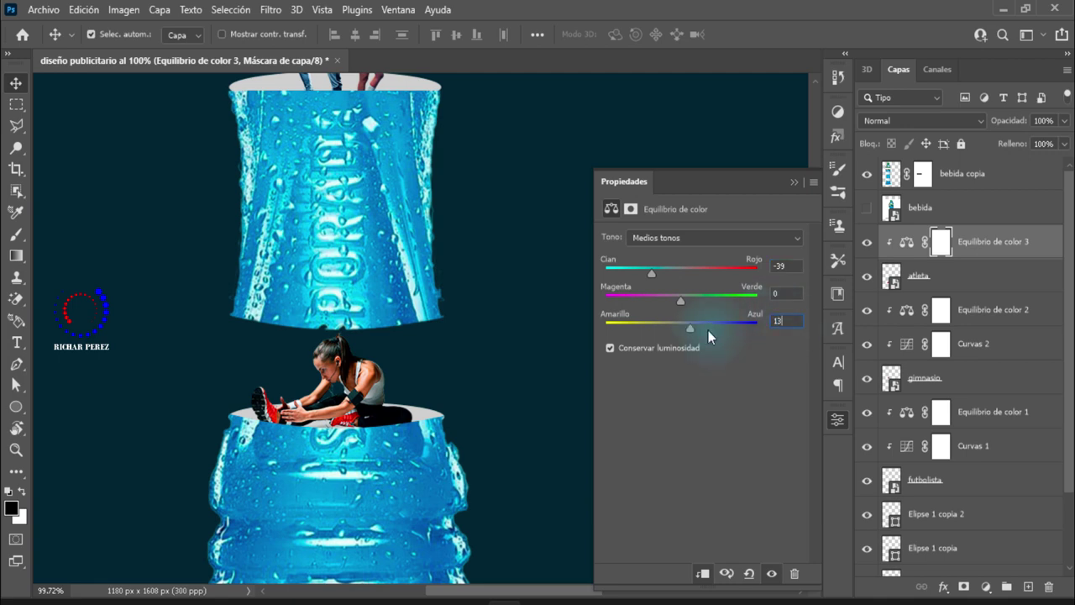
key("Return")
left_click(794, 183)
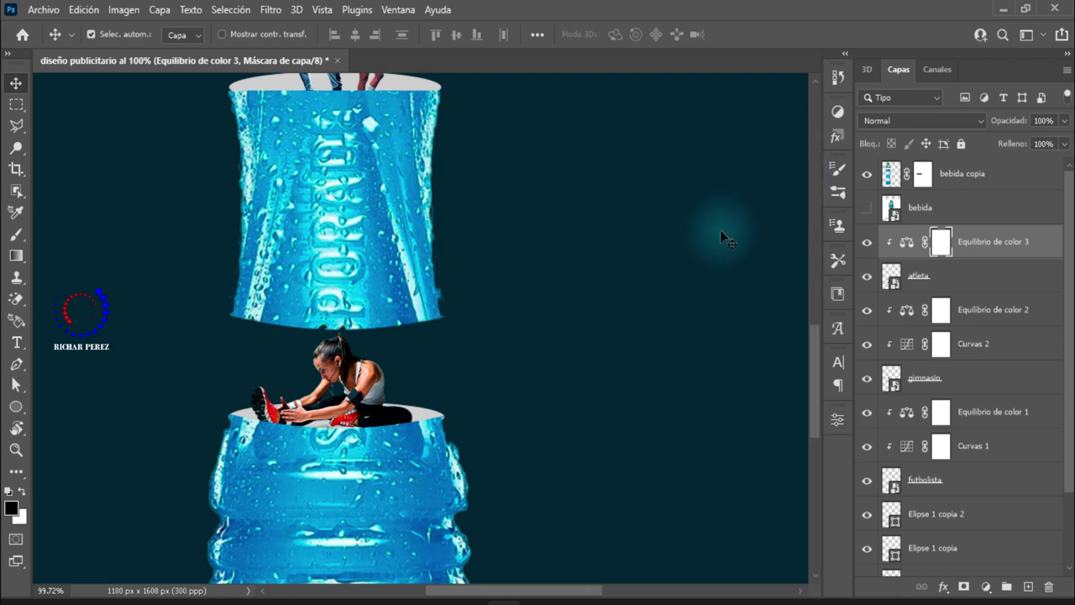
scroll(529, 304, "down", 3, "alt")
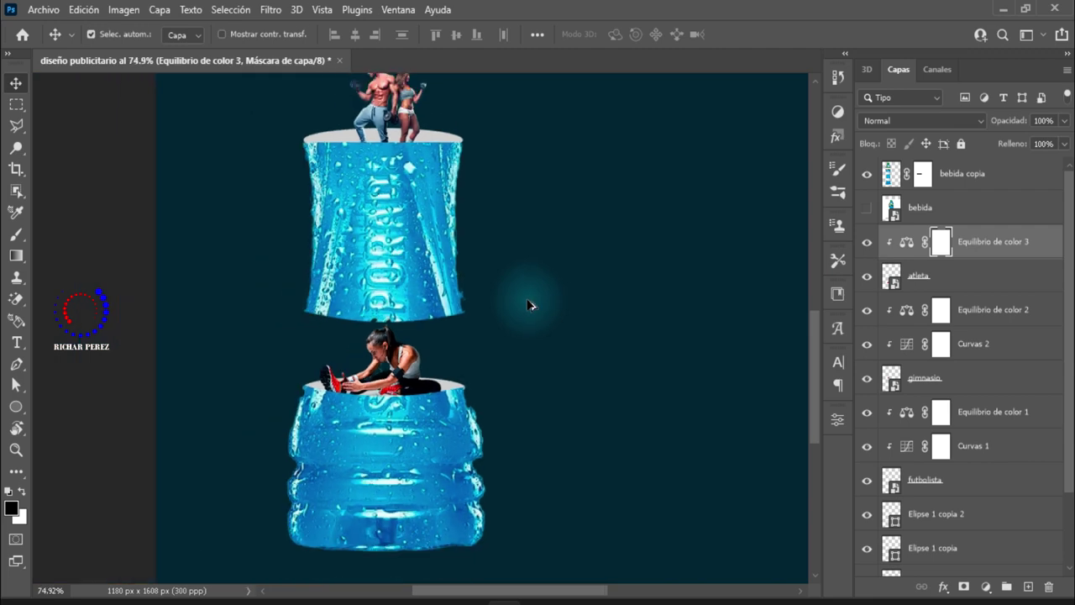
scroll(454, 307, "up", 2)
scroll(457, 309, "up", 2)
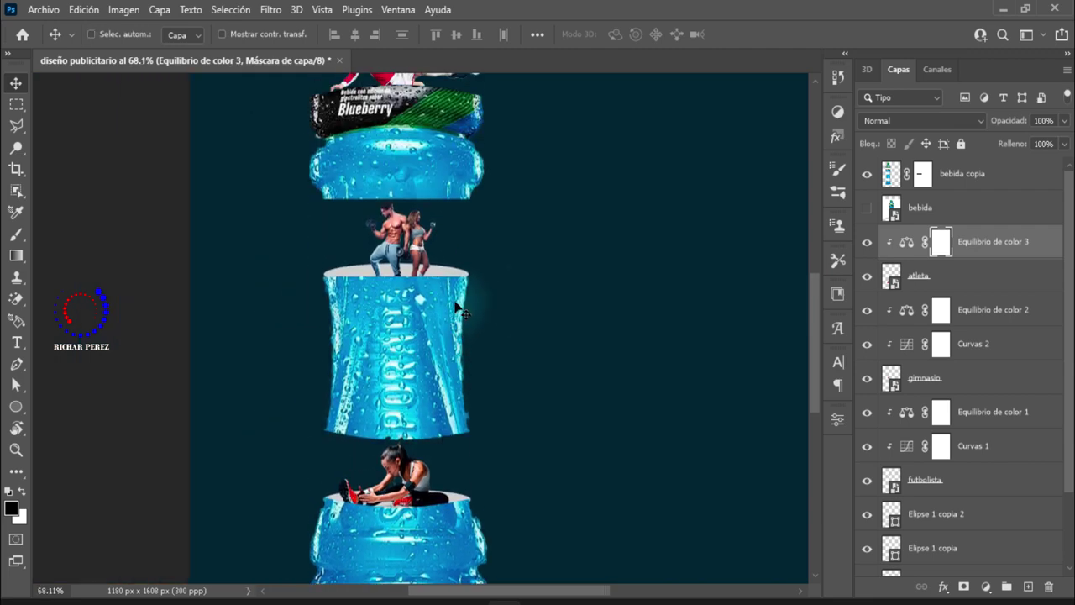
scroll(456, 309, "down", 5, "alt")
- Enable Auto-Select in the Move tool options
key("ctrl")
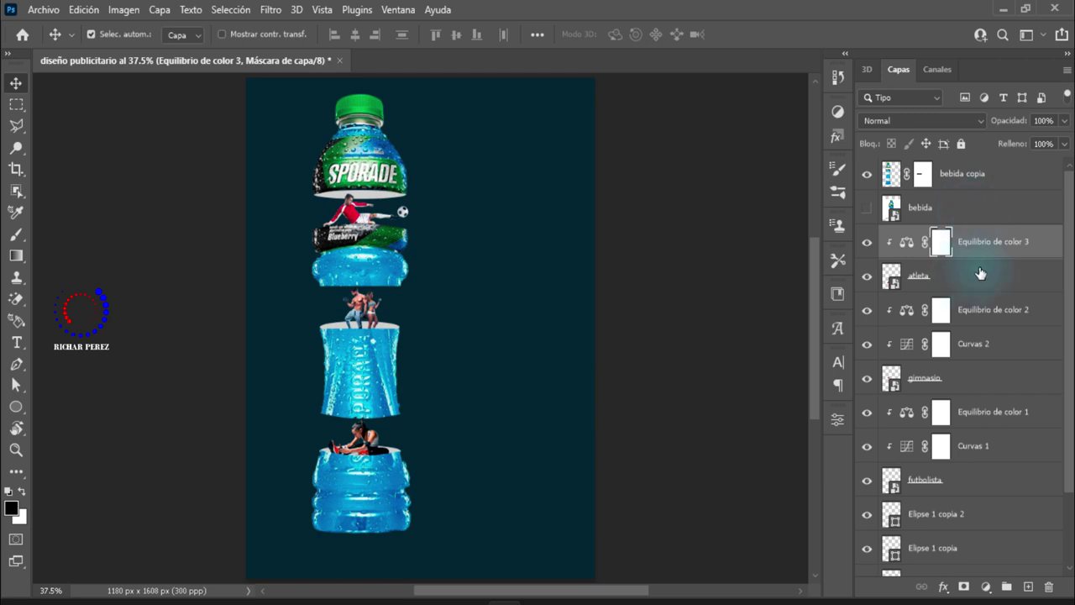
- On a new layer, draw a 7 px wide blue rectangle spanning the full canvas height
left_click(1027, 586)
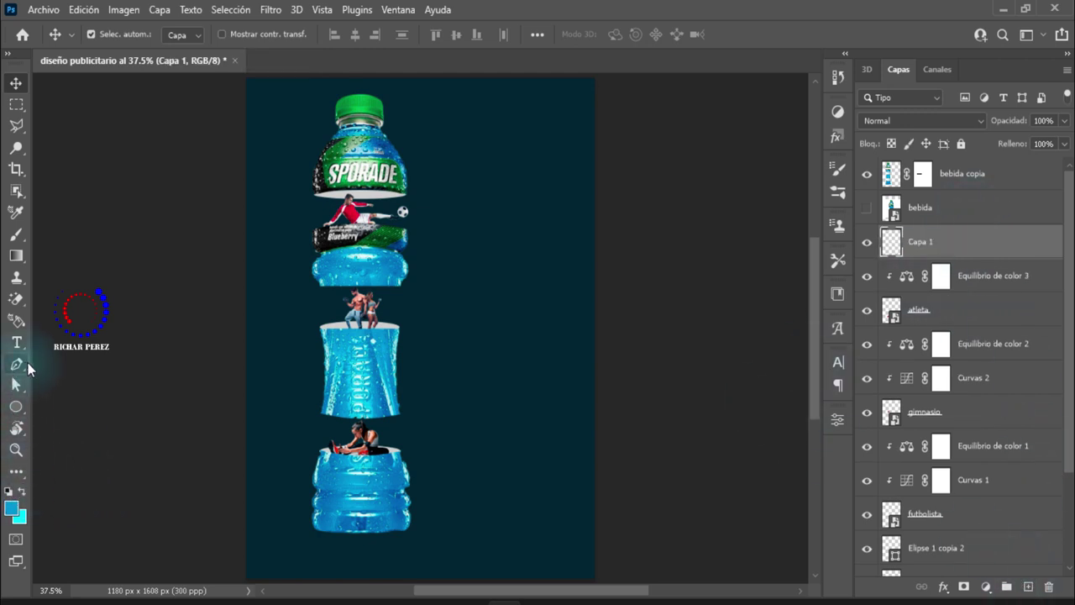
left_click(16, 406)
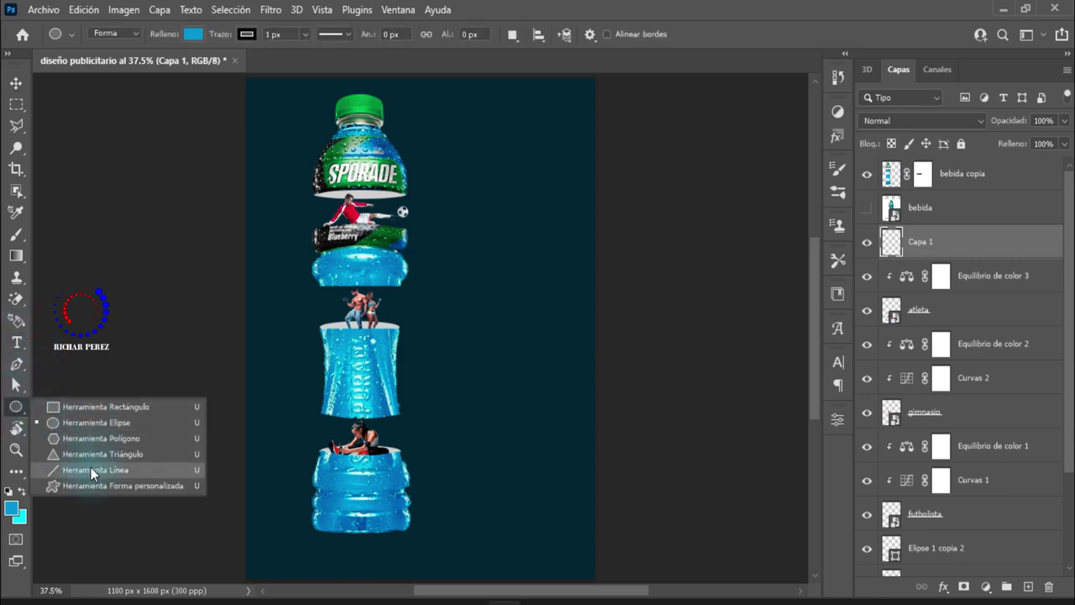
left_click(109, 406)
scroll(599, 423, "up", 1)
scroll(599, 423, "up", 2)
scroll(599, 424, "down", 2)
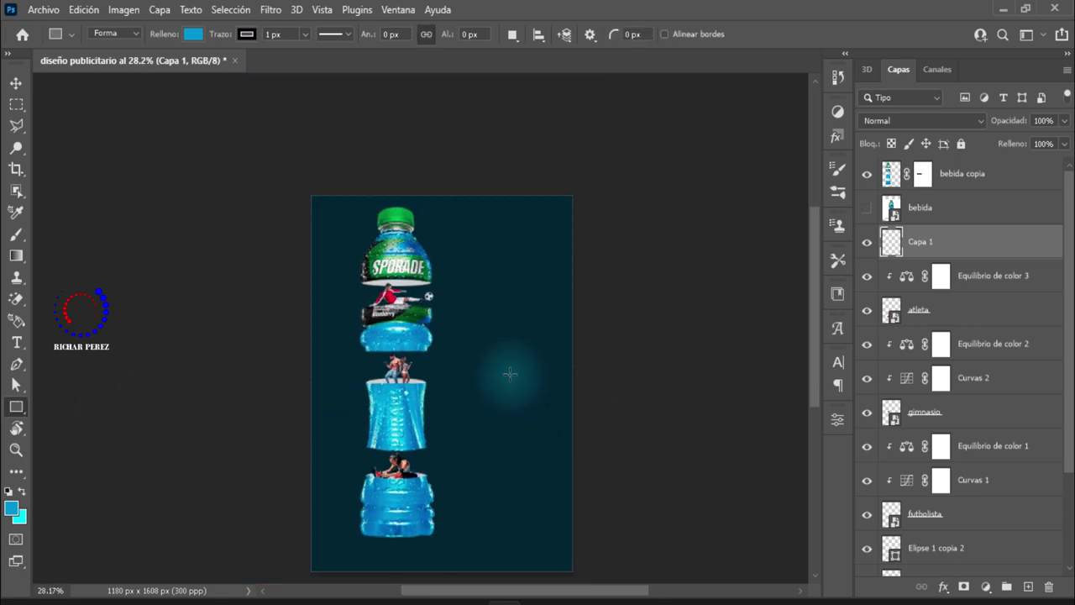
mouse_move(460, 138)
left_mouse_down()
mouse_move(509, 559)
mouse_move(462, 559)
left_mouse_up()
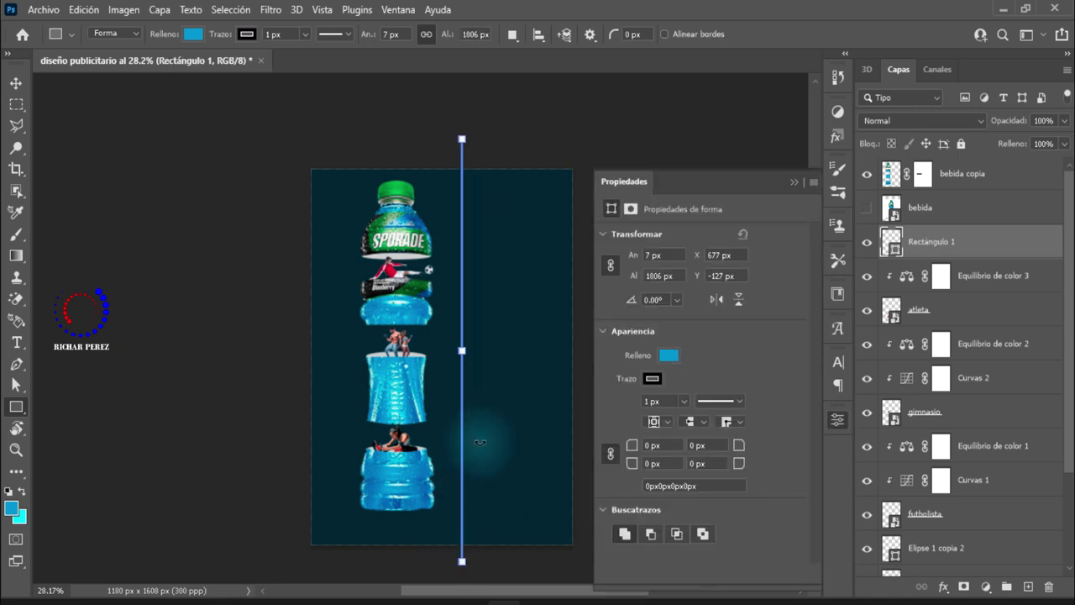
scroll(492, 420, "up", 3)
scroll(466, 398, "up", 3)
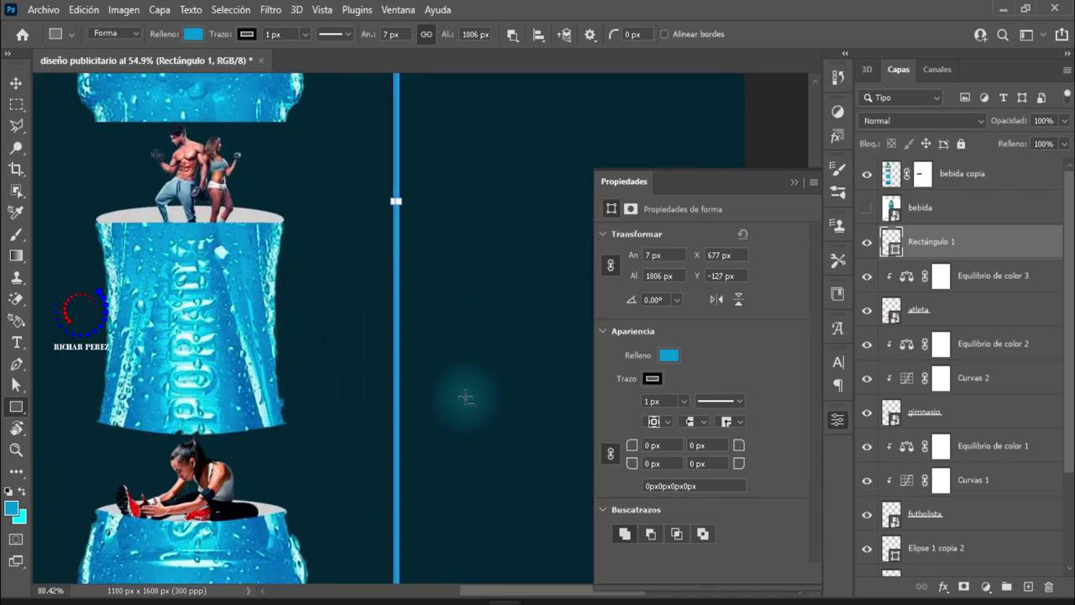
scroll(421, 387, "up", 1)
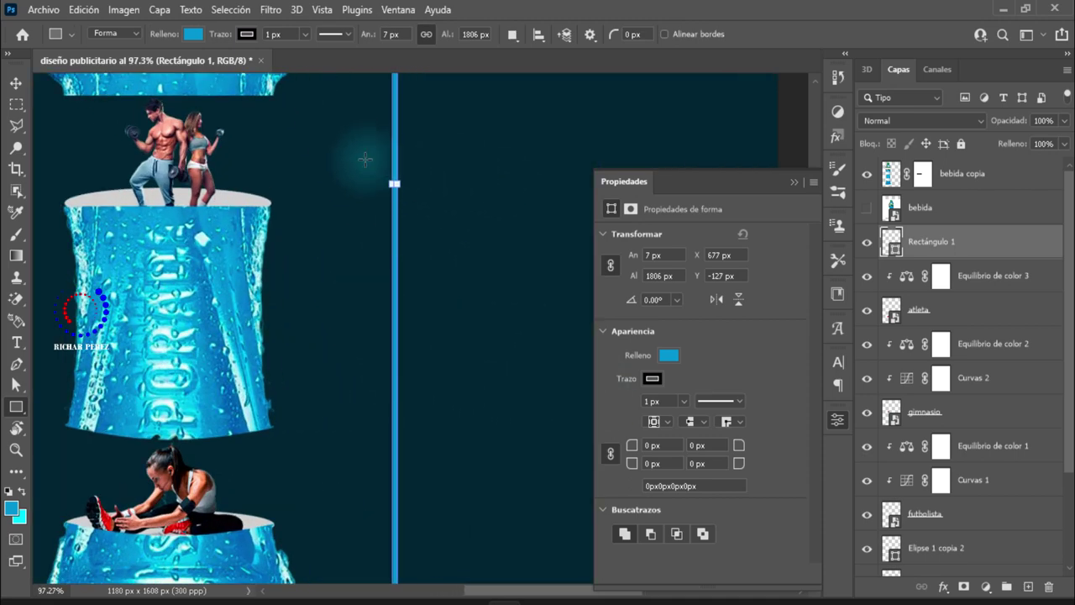
left_click(304, 34)
- Set the bar's outline to 0 px and its fill to bright green #0cd73c
left_click_drag(307, 53, 243, 69)
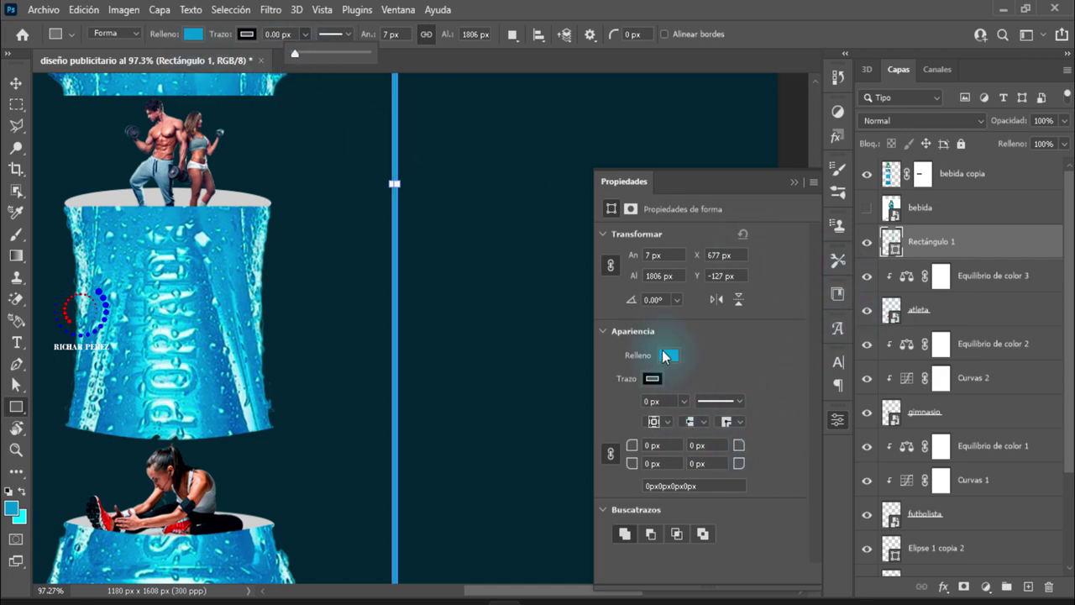
left_click(665, 355)
left_click(808, 347)
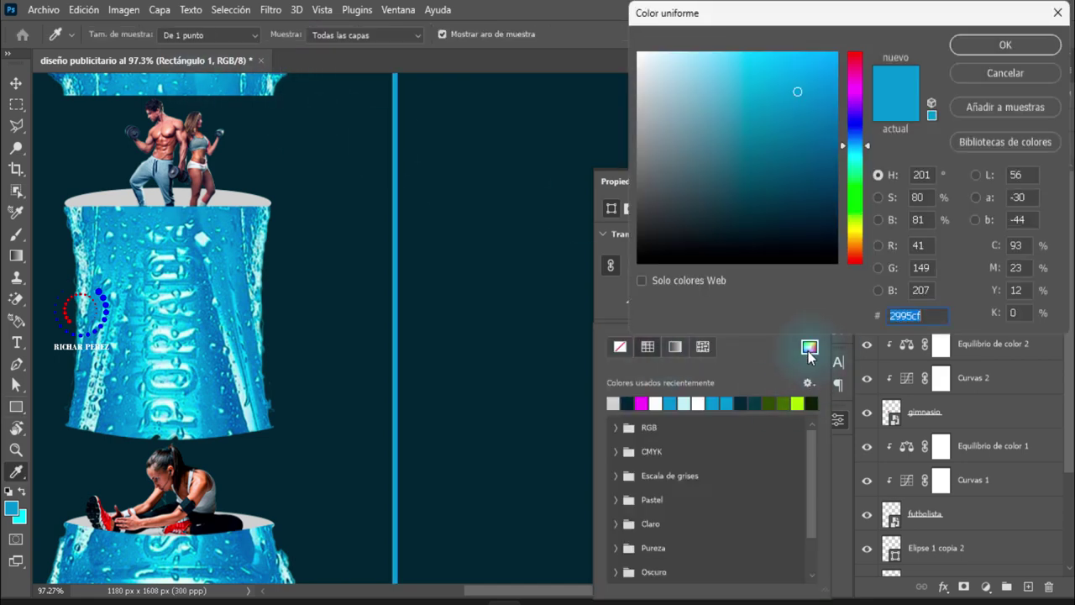
type("0")
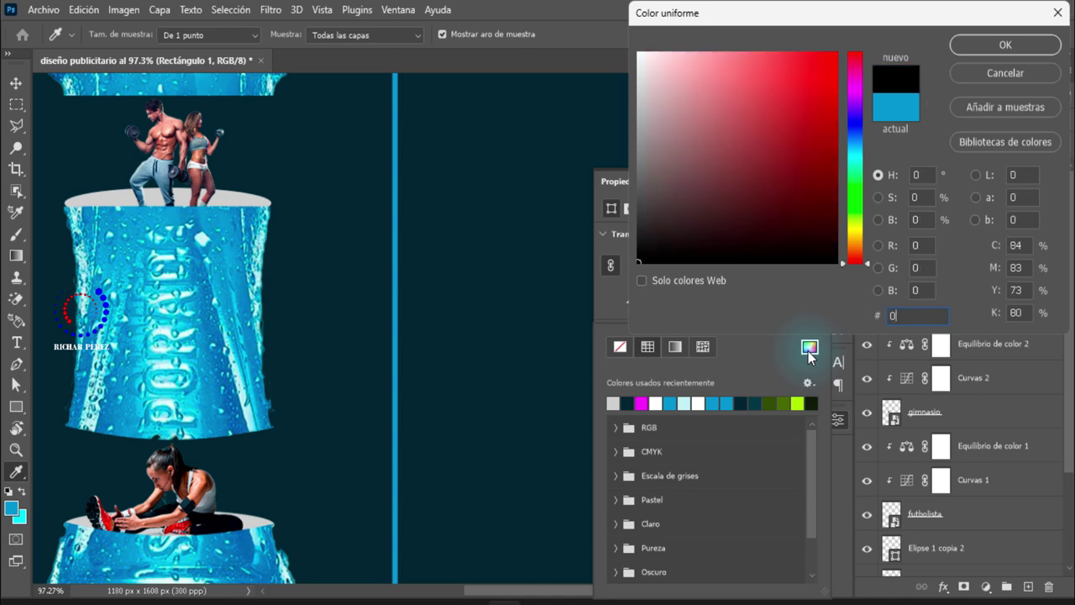
type("c")
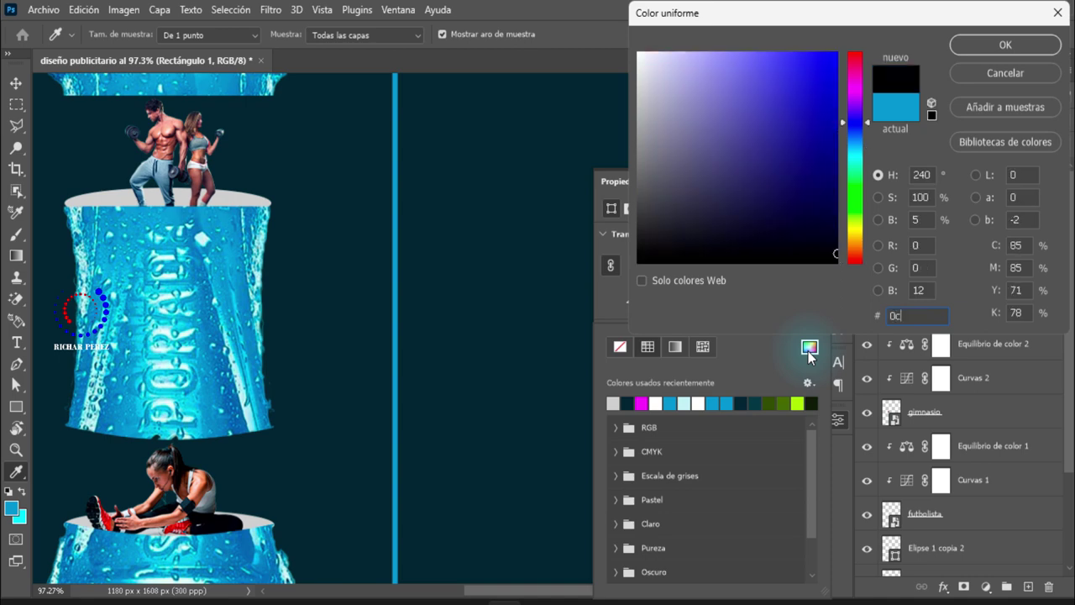
type("d73")
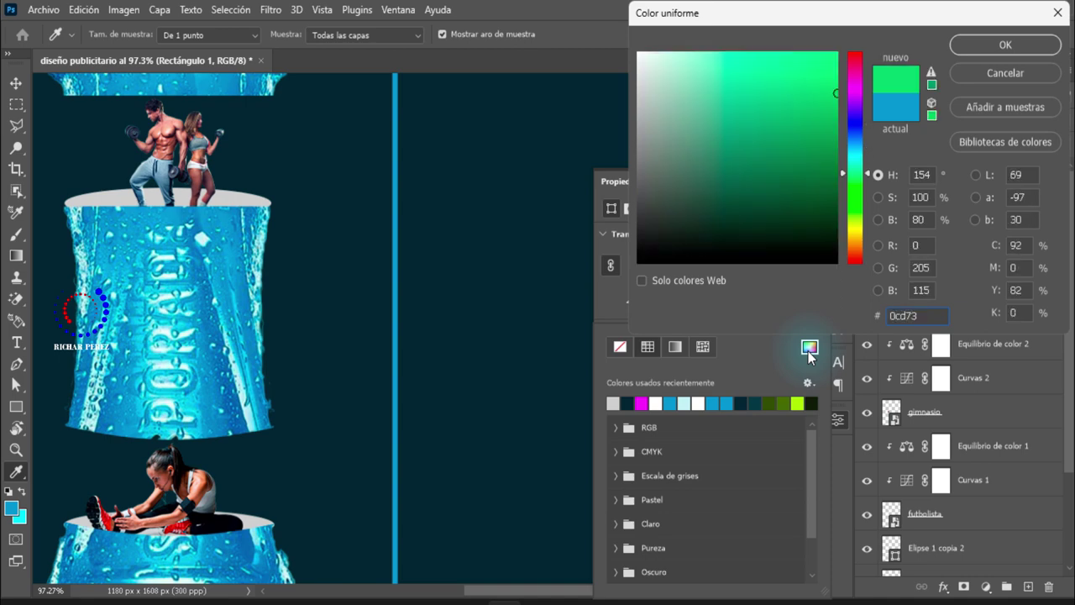
type("c")
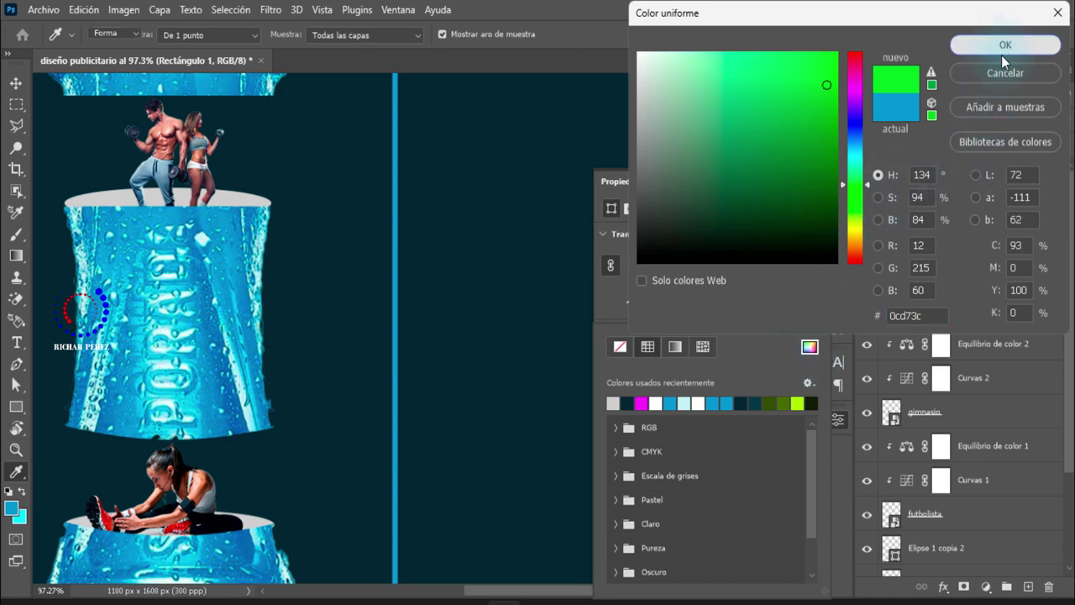
left_click(1001, 52)
left_click(794, 182)
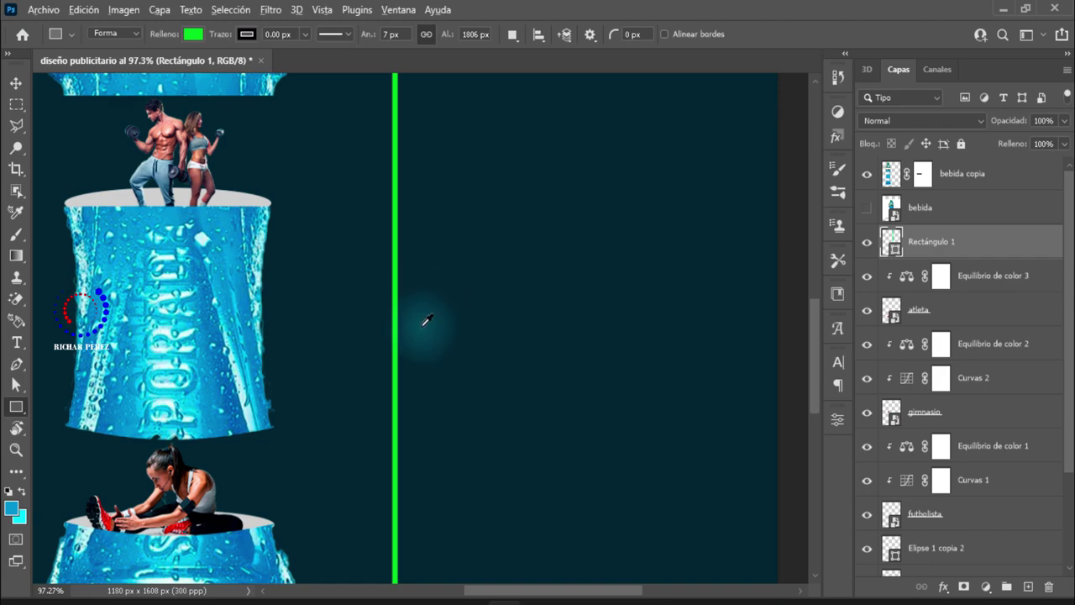
- Narrow the green bar with Free Transform and commit the new size
scroll(425, 319, "down", 2)
scroll(420, 336, "up", 2)
scroll(412, 310, "up", 2)
scroll(426, 299, "up", 4)
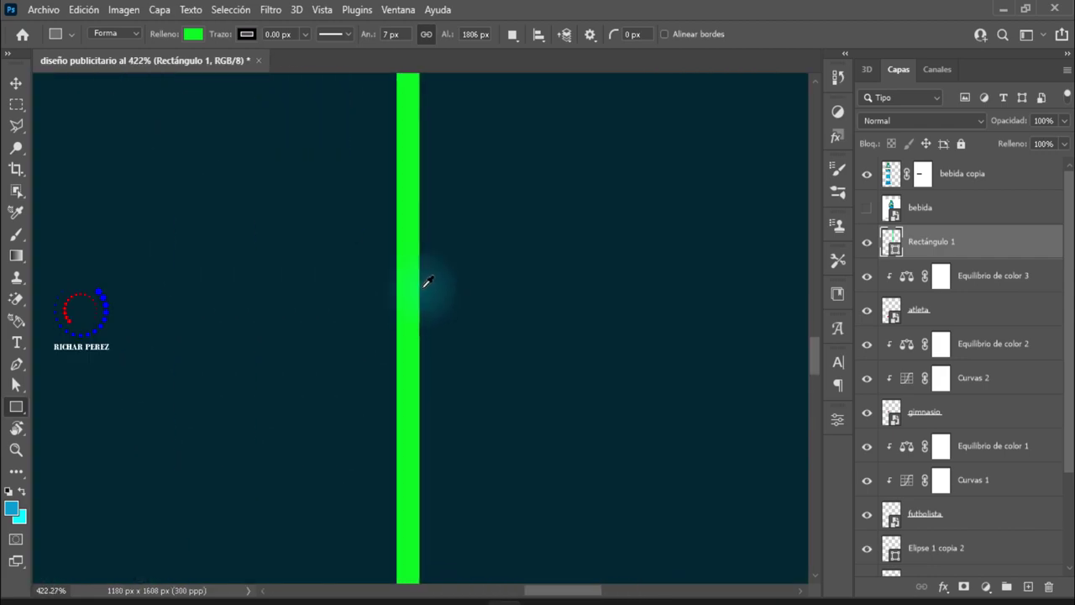
scroll(424, 285, "up", 3)
key("ctrl+t")
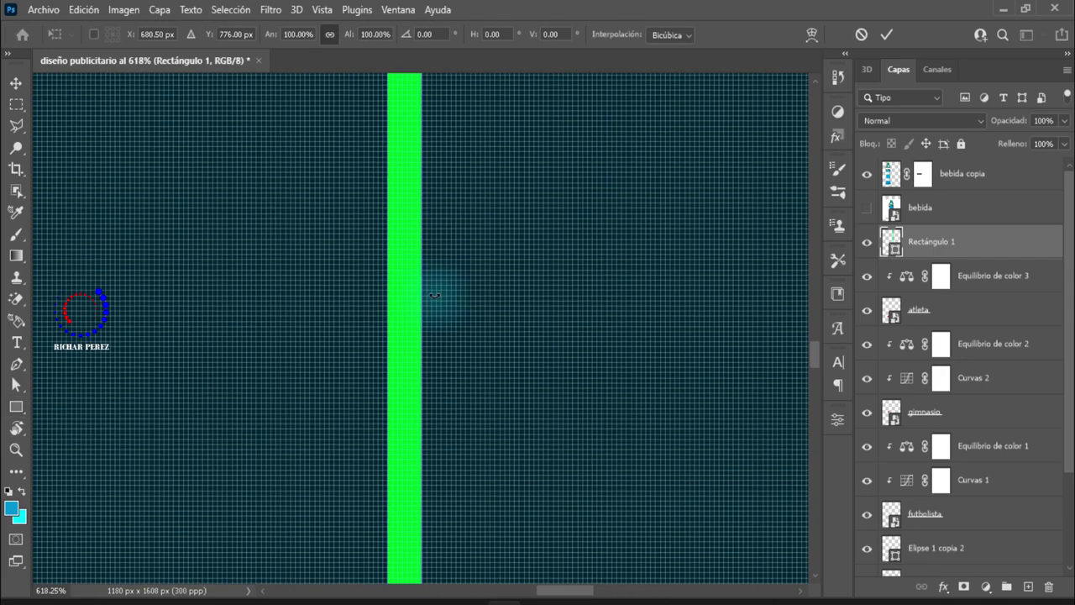
scroll(473, 257, "down", 2)
scroll(475, 272, "down", 3)
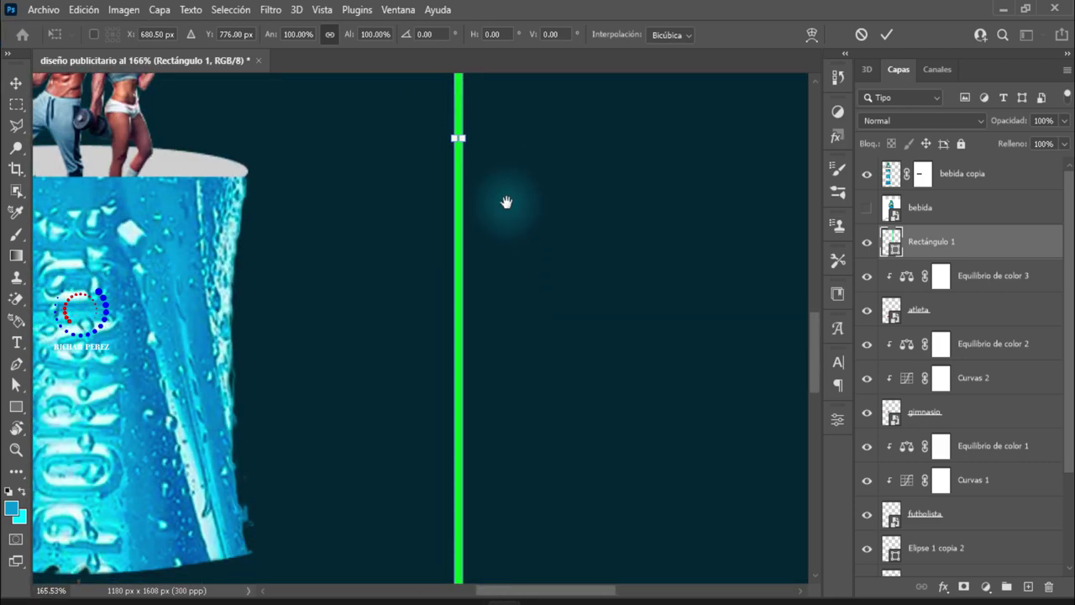
scroll(506, 202, "up", 2)
scroll(513, 297, "up", 2)
scroll(499, 394, "up", 1)
scroll(458, 320, "up", 3)
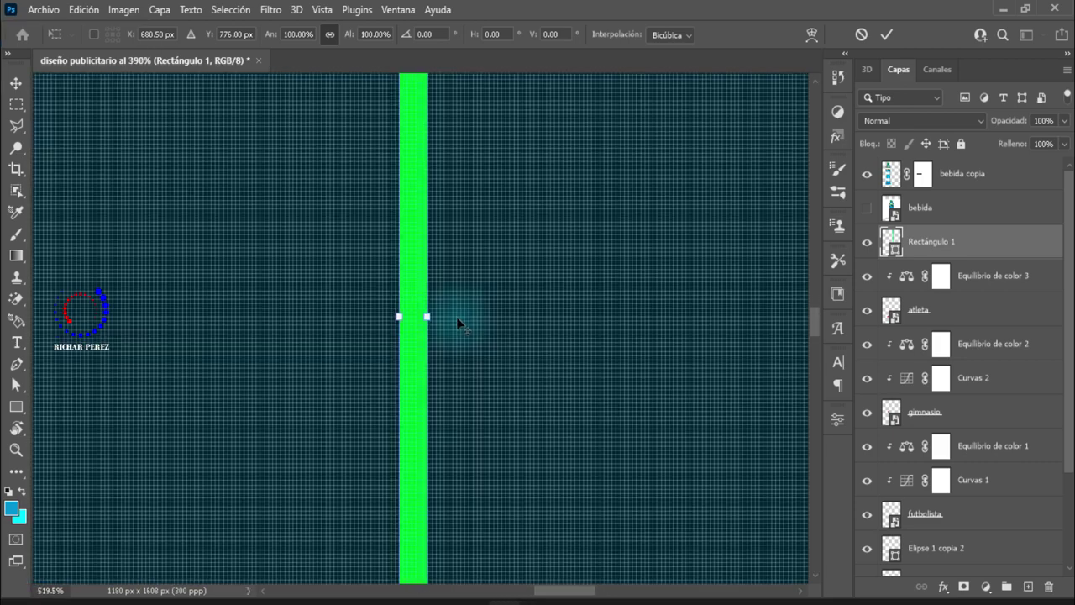
scroll(456, 316, "up", 3)
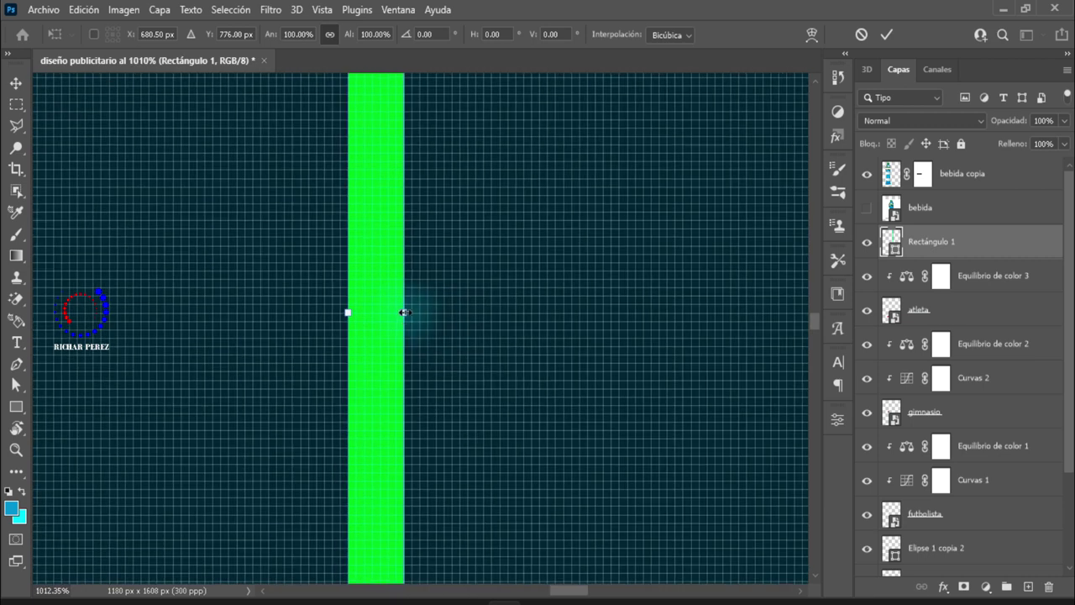
left_click_drag(400, 313, 387, 312)
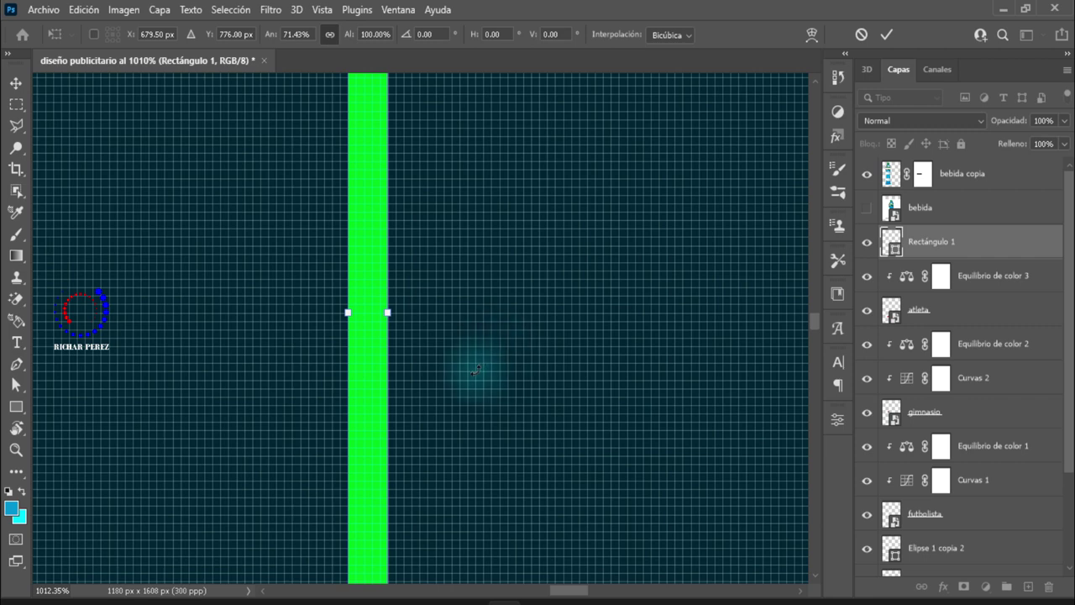
key("Return")
- Zoom out to the whole poster and duplicate the green line
scroll(405, 370, "down", 9)
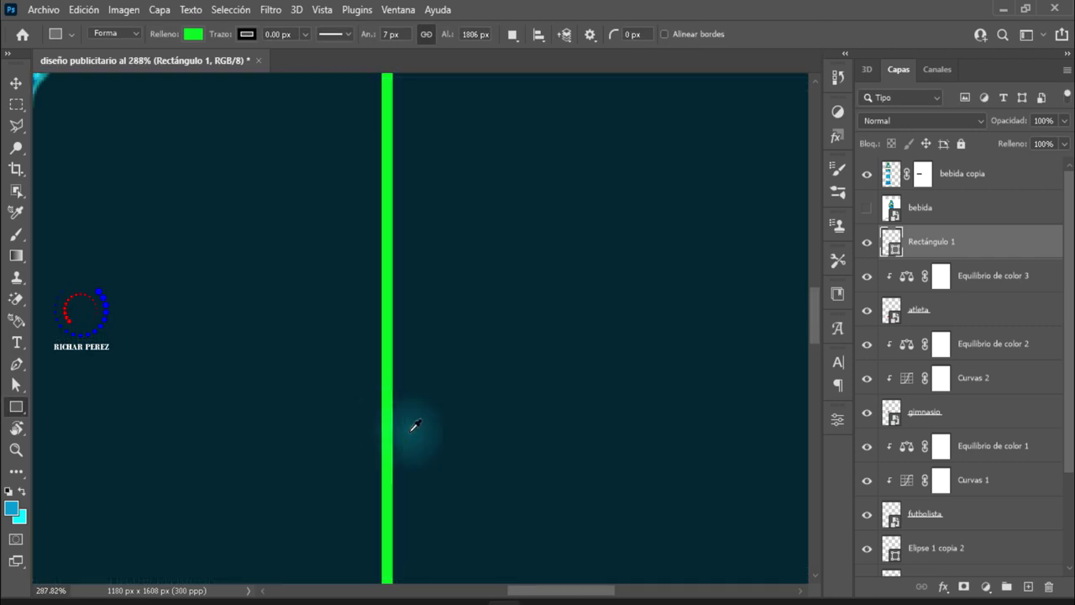
scroll(416, 427, "down", 2)
scroll(420, 428, "down", 3)
scroll(409, 383, "down", 2)
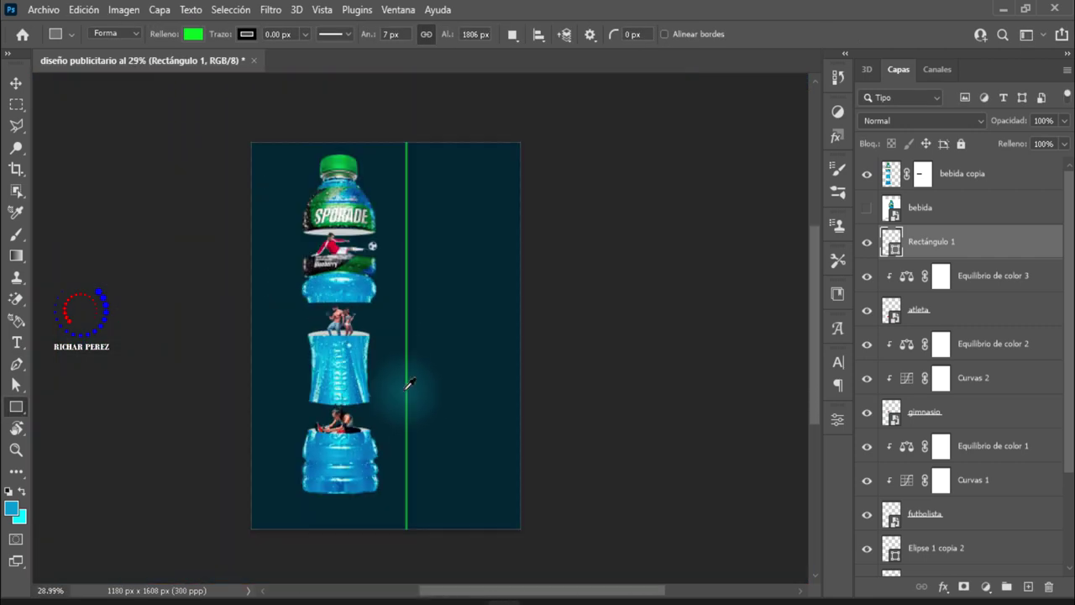
scroll(401, 389, "up", 2)
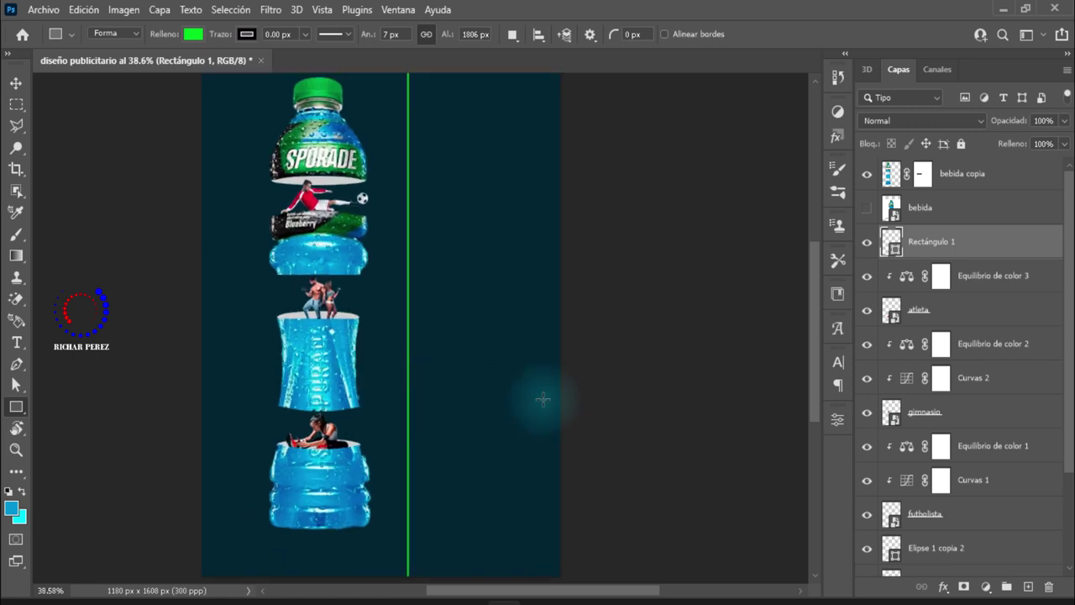
key("ctrl+j")
- Nudge the line copy right, then make two more copies, each shifted right
key("ctrl+t")
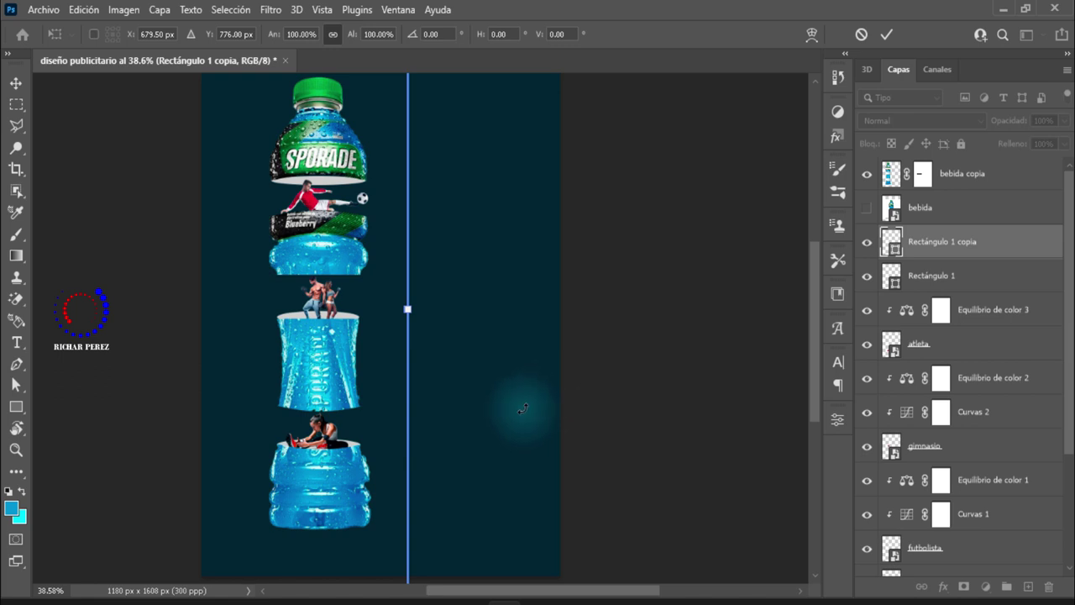
key("Right")
key("Right")
key("Right")
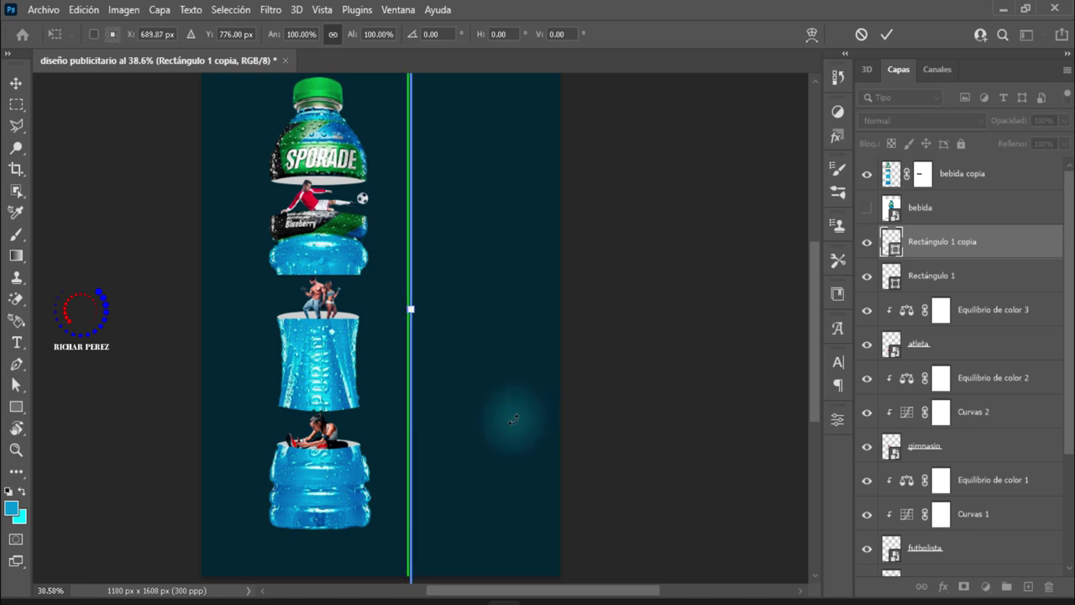
key("Right")
key("Return")
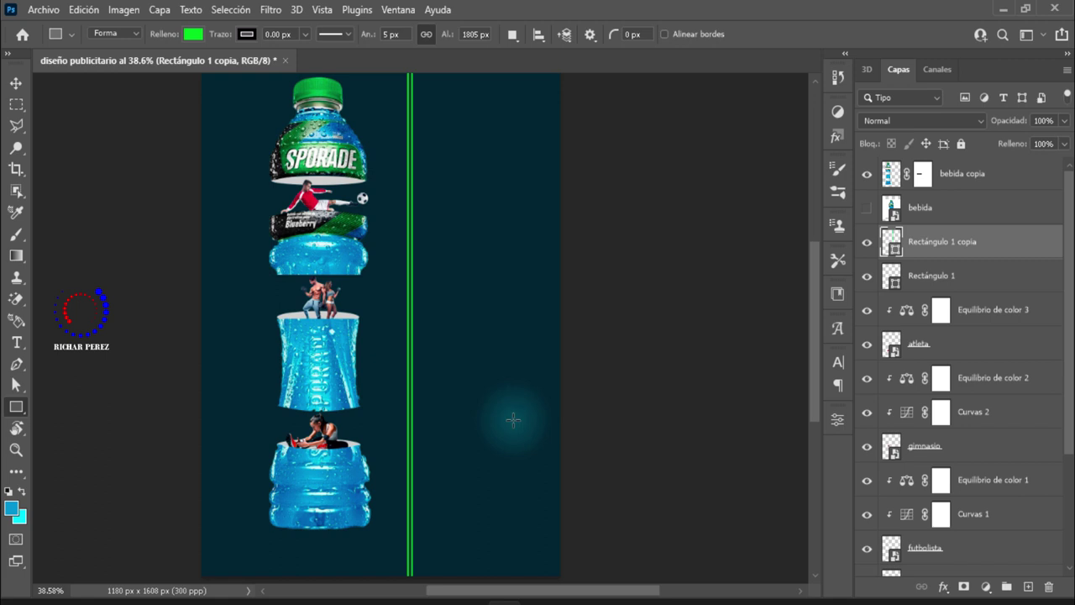
key("ctrl+j")
key("ctrl+t")
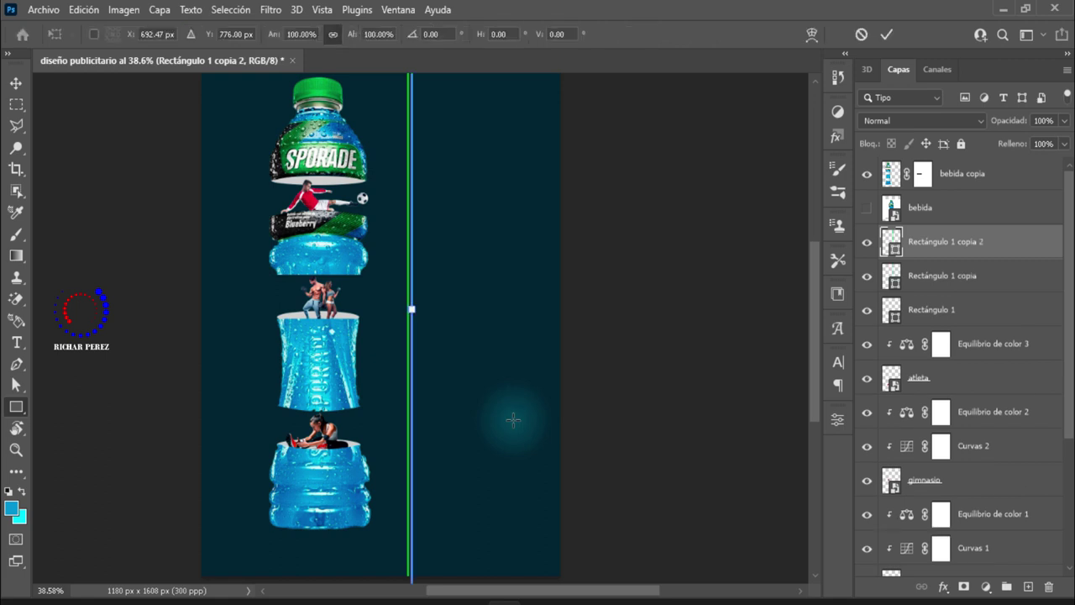
key("Right")
key("Right")
key("Right")
key("Right")
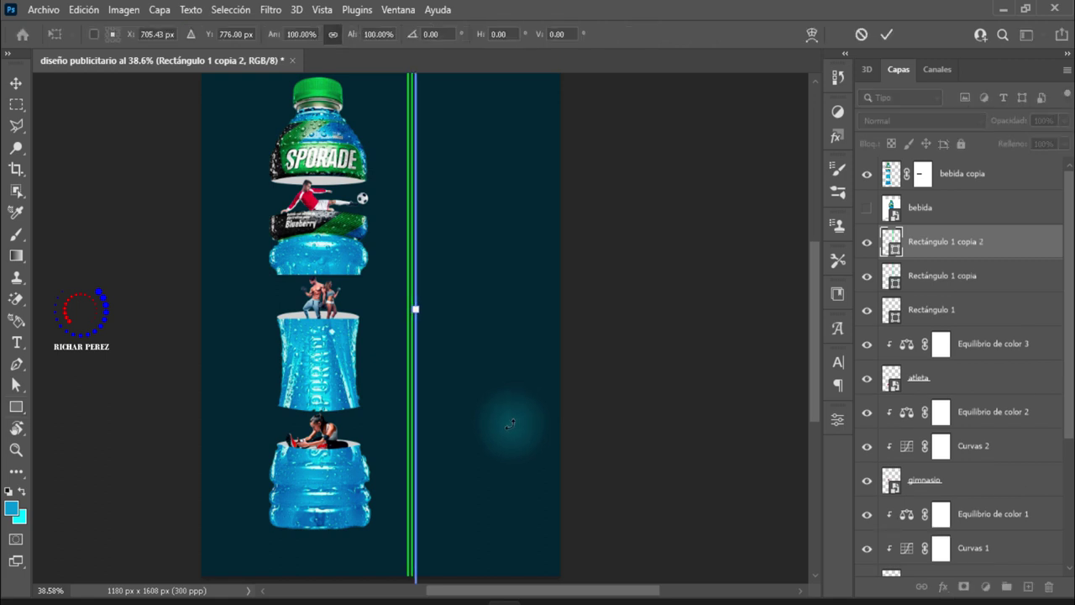
key("Return")
key("ctrl+j")
key("ctrl+t")
- Add two more right-shifted copies, giving six parallel green lines
key("Right")
key("Right")
key("Return")
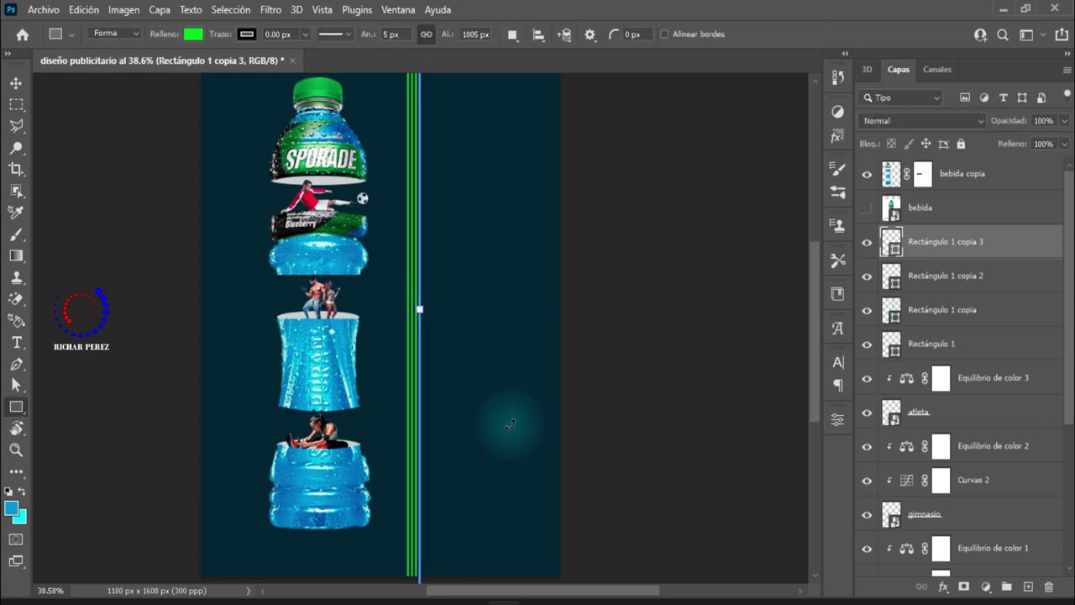
key("ctrl+j")
key("ctrl+t")
key("Right")
key("Right")
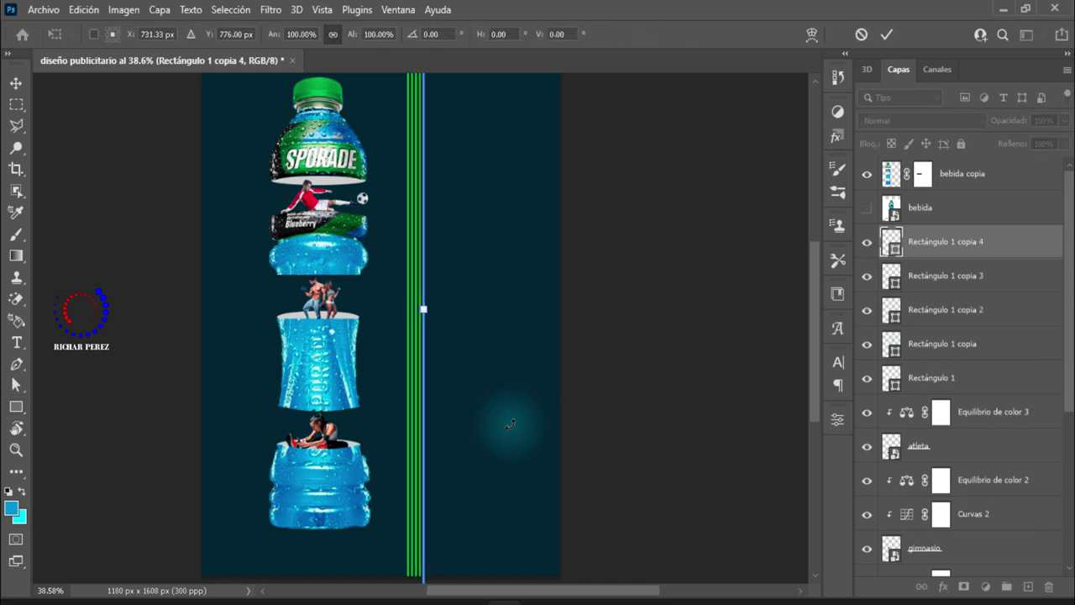
key("Return")
key("ctrl+j")
key("ctrl+t")
key("Right")
key("Right")
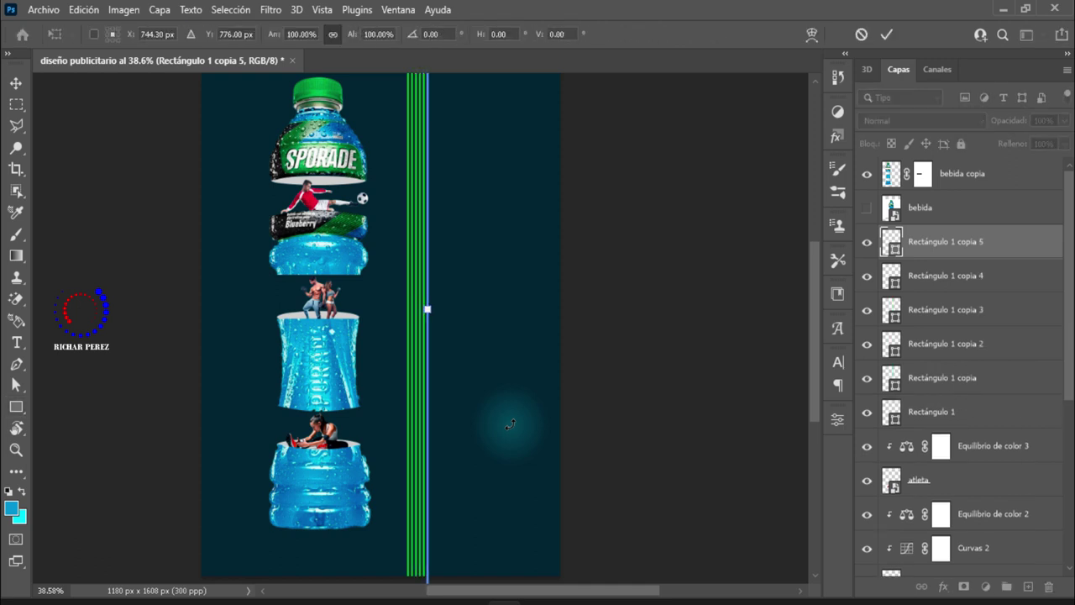
key("Return")
- Duplicate the six lines as a set and place it beside the originals
scroll(492, 446, "down", 1)
left_click(931, 411, "shift")
key("ctrl+j")
key("ctrl+t")
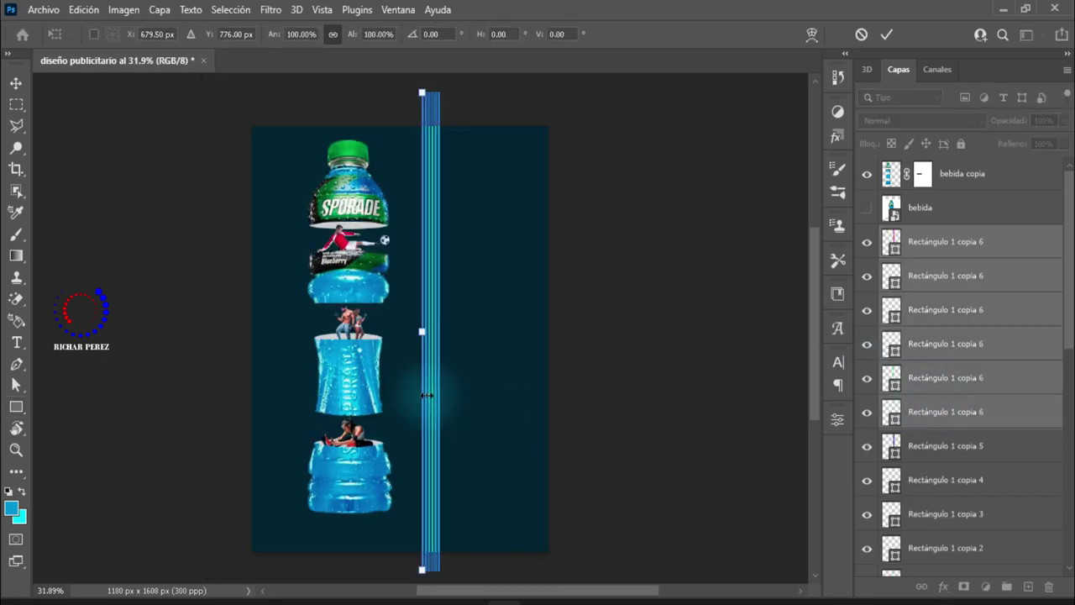
mouse_move(429, 401)
left_mouse_down()
mouse_move(449, 412)
mouse_move(479, 365)
left_mouse_up()
scroll(449, 417, "up", 1)
scroll(449, 417, "up", 2)
left_click(546, 383)
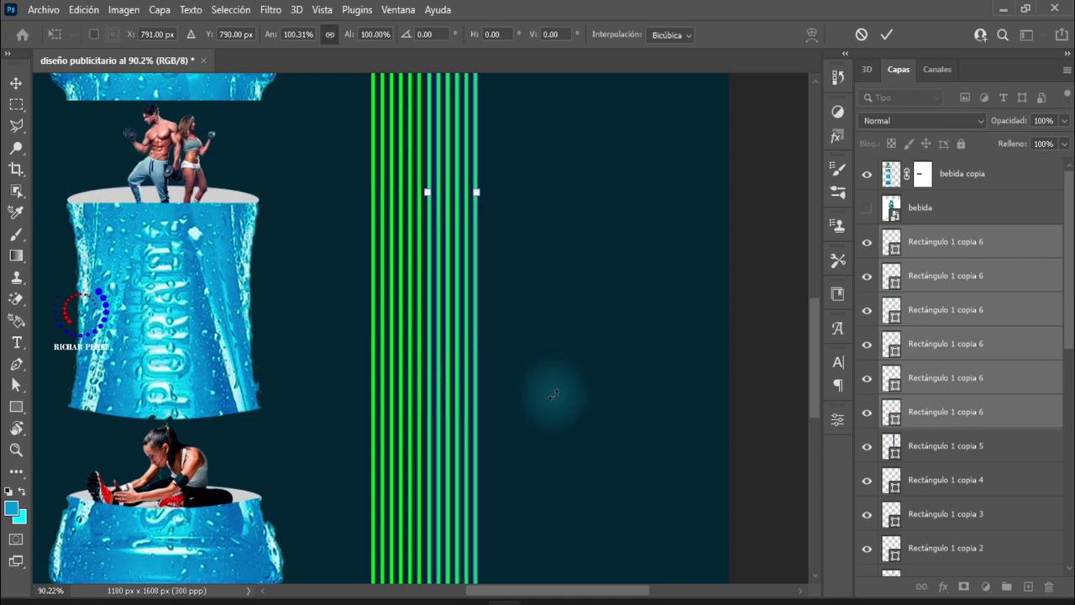
- Select all line layers, duplicate them, and place the copies further right
scroll(563, 418, "down", 1)
scroll(563, 417, "down", 1)
scroll(960, 470, "down", 2)
left_click(951, 548)
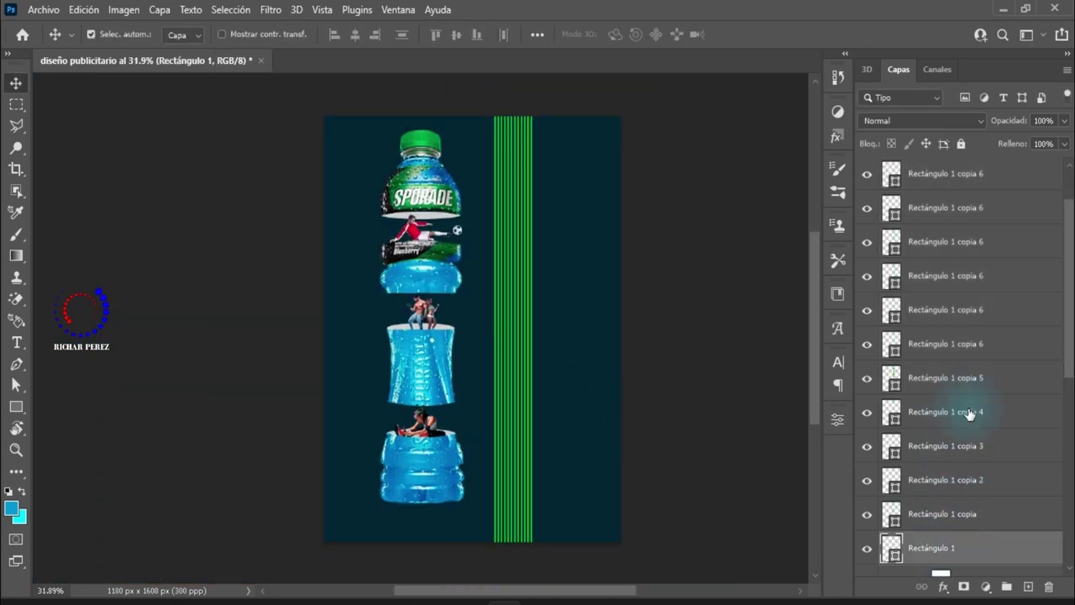
scroll(966, 413, "up", 2)
left_click(958, 252, "shift")
key("ctrl+j")
key("ctrl+t")
left_click_drag(527, 372, 584, 408)
scroll(546, 396, "up", 3)
left_click(746, 406)
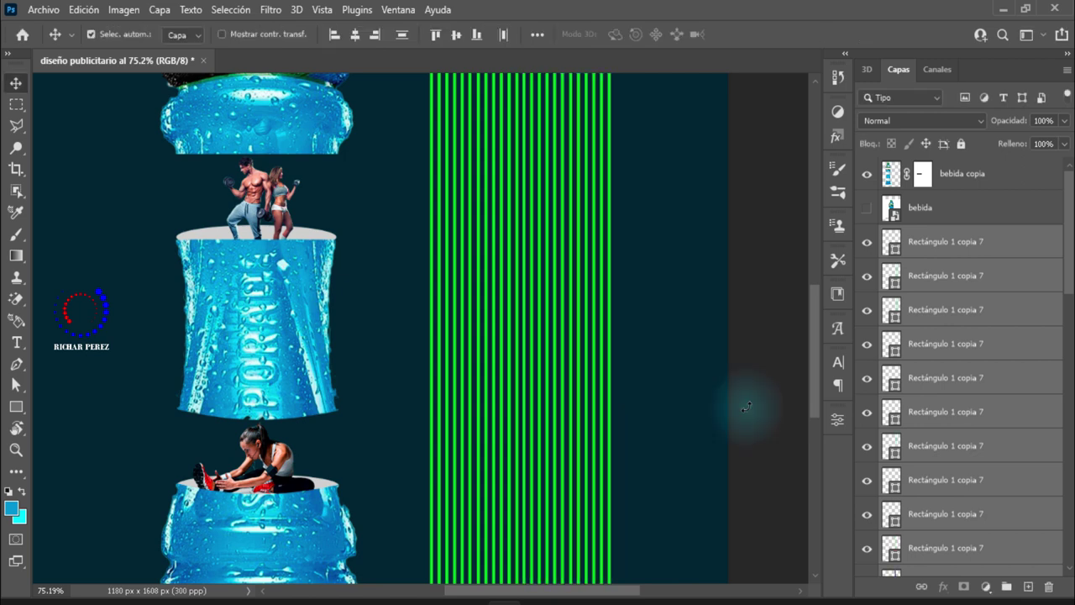
- Move the newest lines further right to widen the band
key("ctrl+t")
left_click_drag(559, 448, 658, 460)
scroll(647, 451, "up", 2)
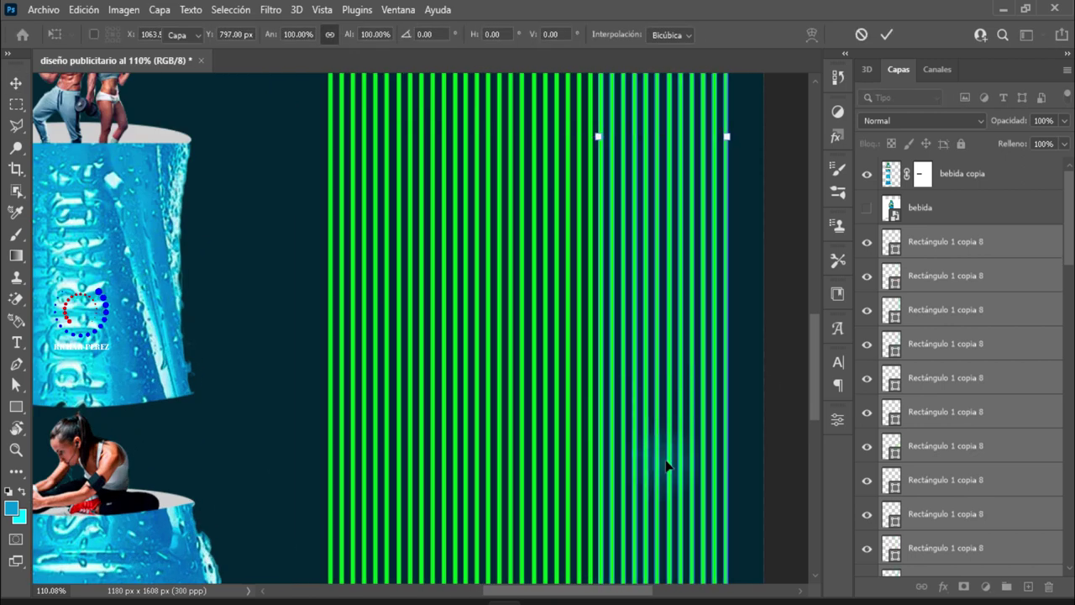
key("Return")
scroll(657, 472, "down", 3)
scroll(1016, 406, "down", 2)
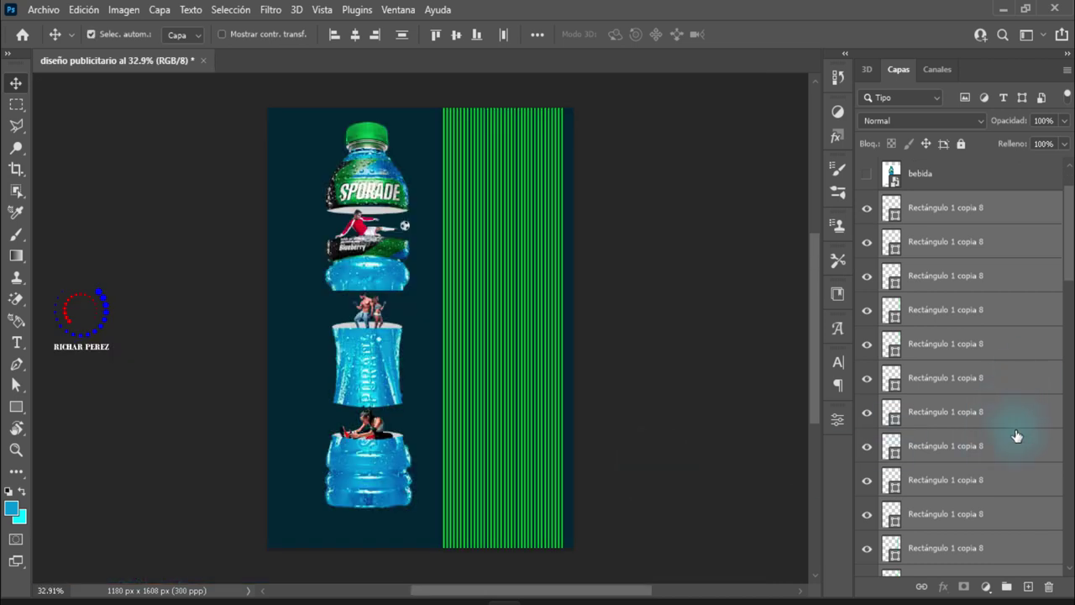
scroll(983, 428, "down", 3)
scroll(984, 427, "up", 3)
scroll(984, 233, "up", 2)
- Select every line layer from the top down to Rectángulo 1
left_click(983, 255)
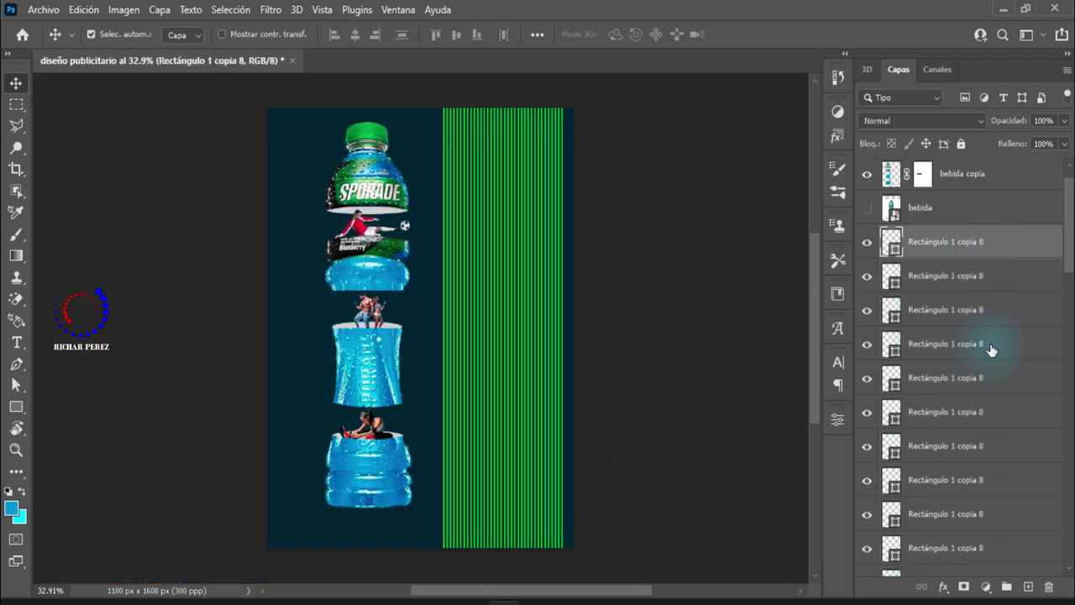
scroll(989, 446, "down", 2)
scroll(985, 479, "down", 3)
scroll(983, 490, "down", 3)
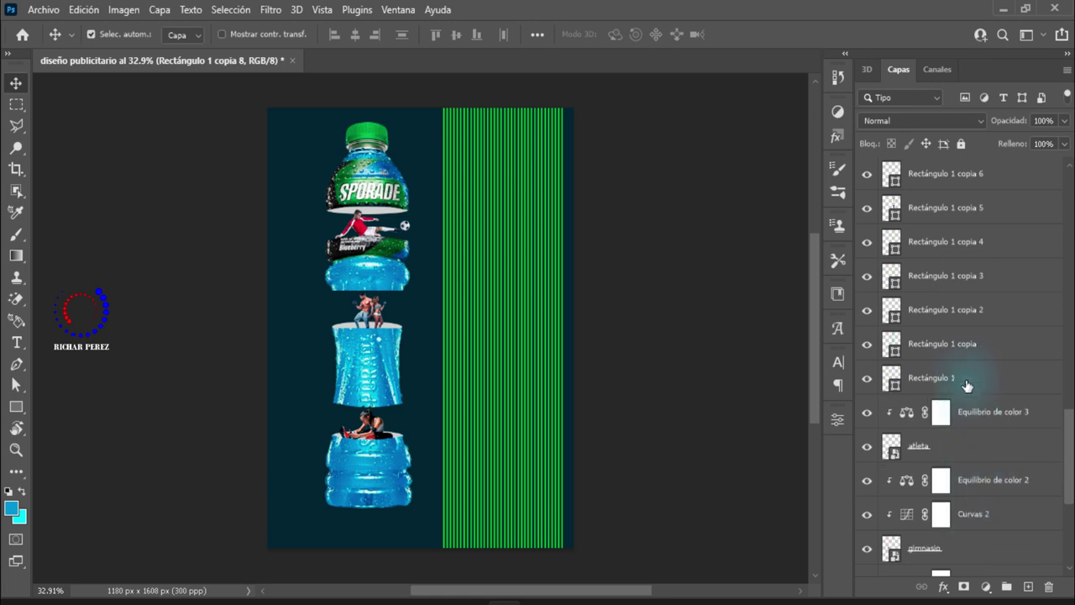
left_click(966, 382, "shift")
- Group the line layers, then tilt the band and move it down-left
key("ctrl+g")
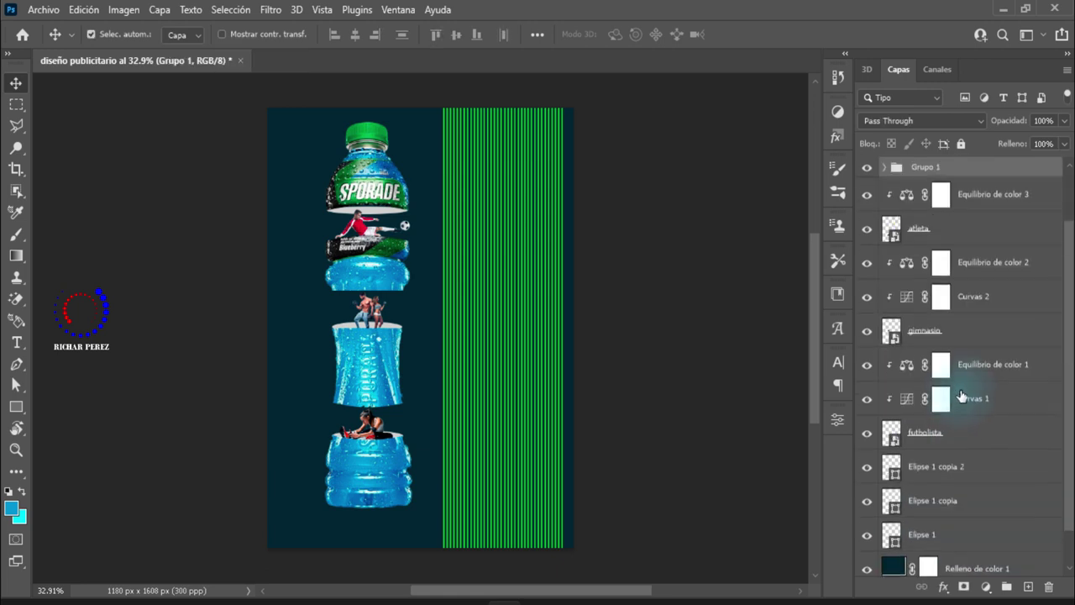
scroll(953, 369, "up", 2)
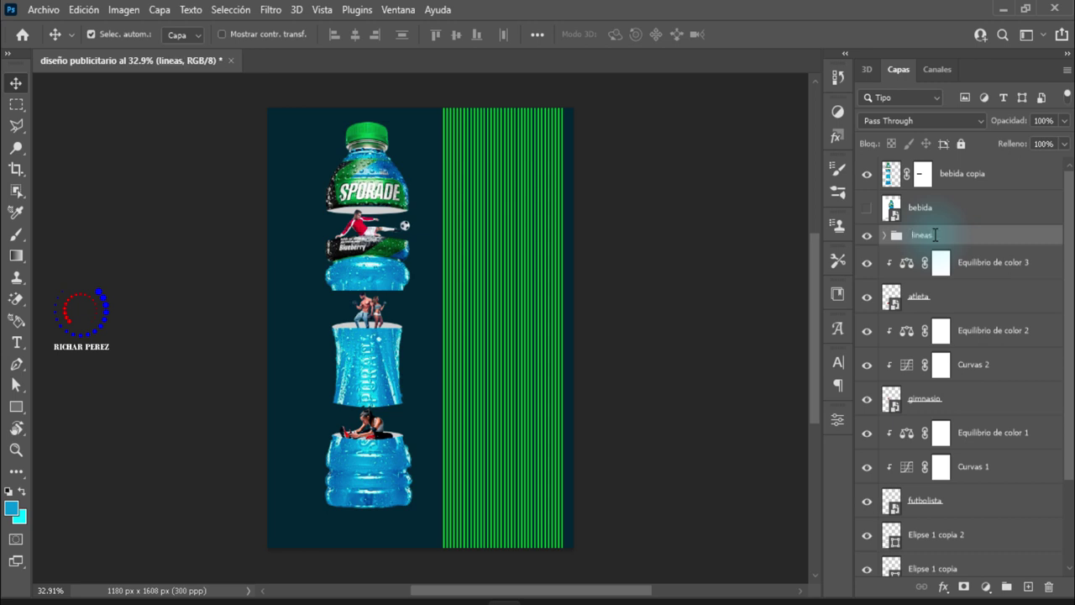
scroll(357, 592, "down", 1)
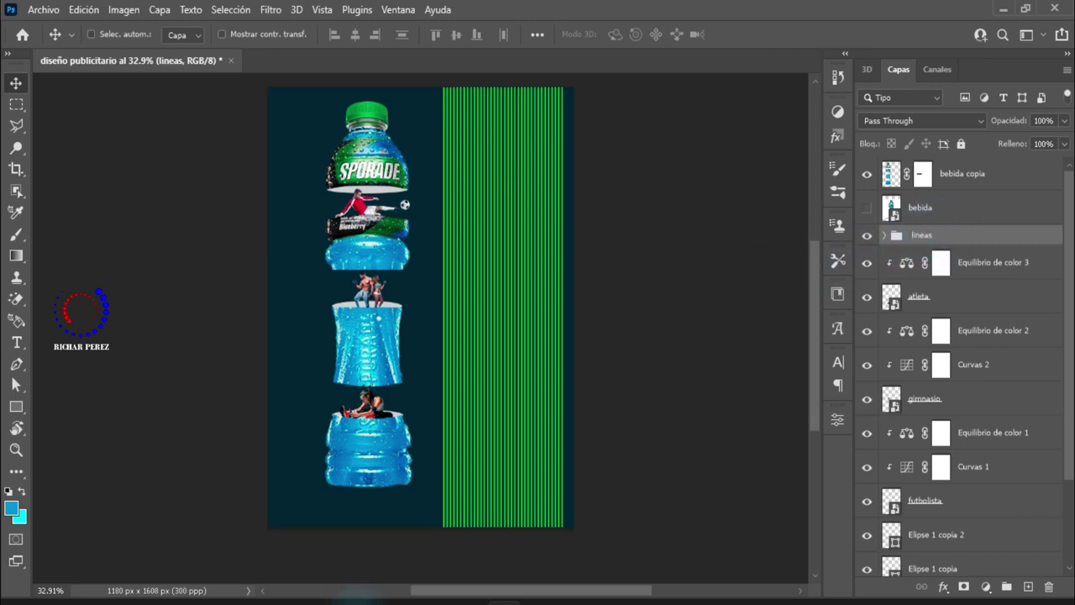
key("ctrl+t")
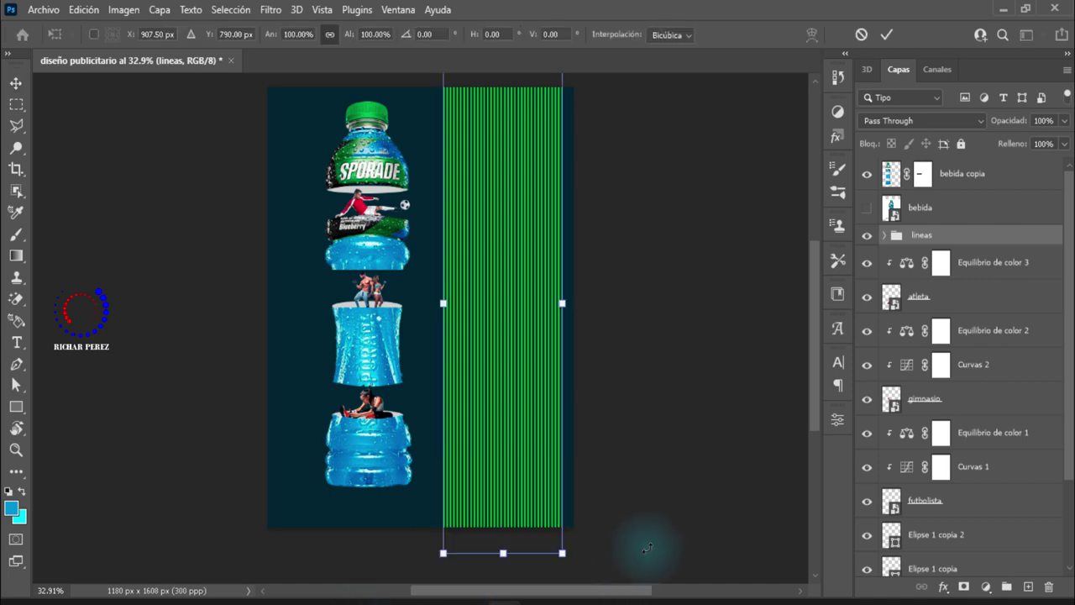
left_click_drag(643, 546, 681, 468)
left_click_drag(496, 390, 360, 531)
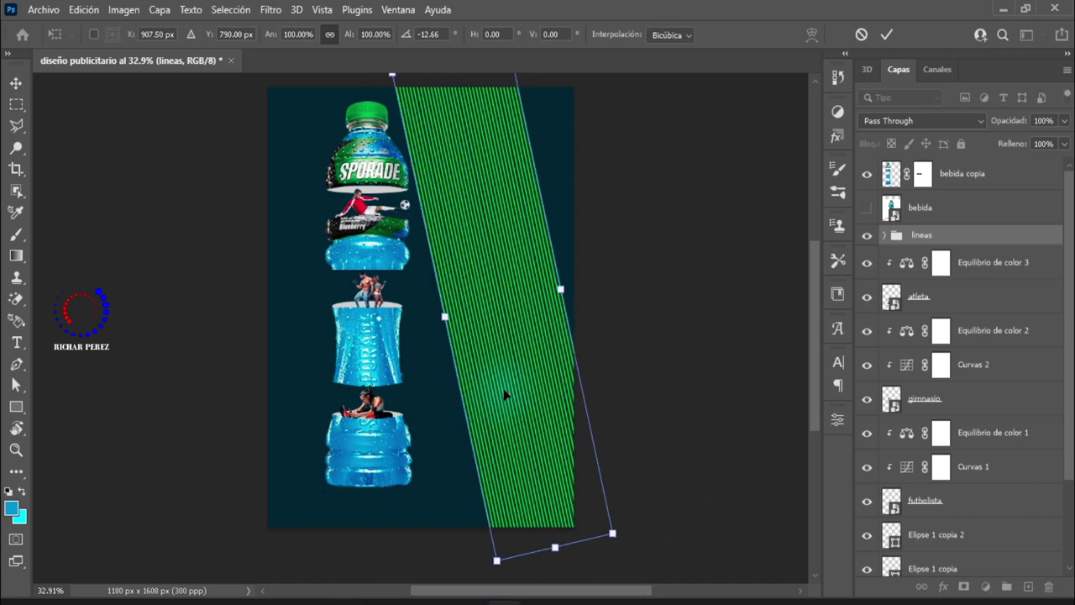
- Settle the band at about -23° along the lower-left edge and apply the transform
left_click_drag(474, 550, 516, 479)
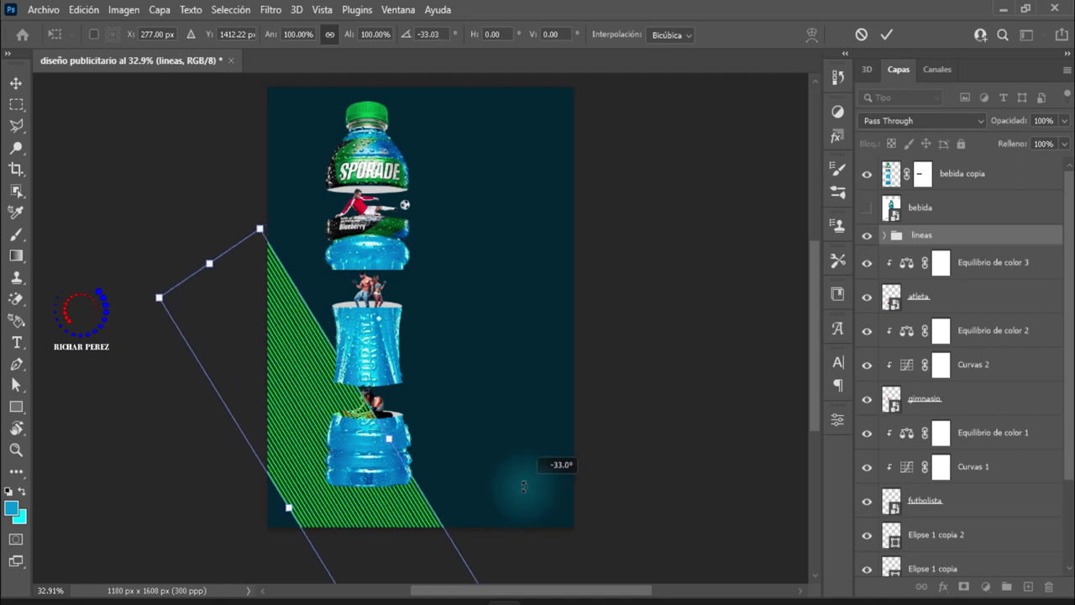
left_click_drag(339, 527, 318, 538)
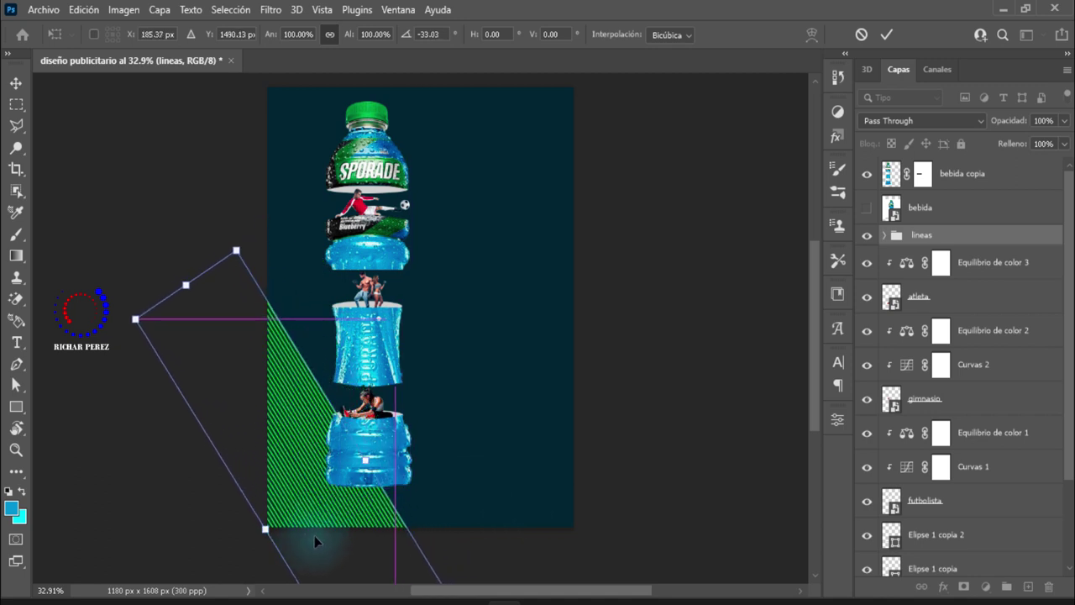
left_click_drag(491, 550, 484, 572)
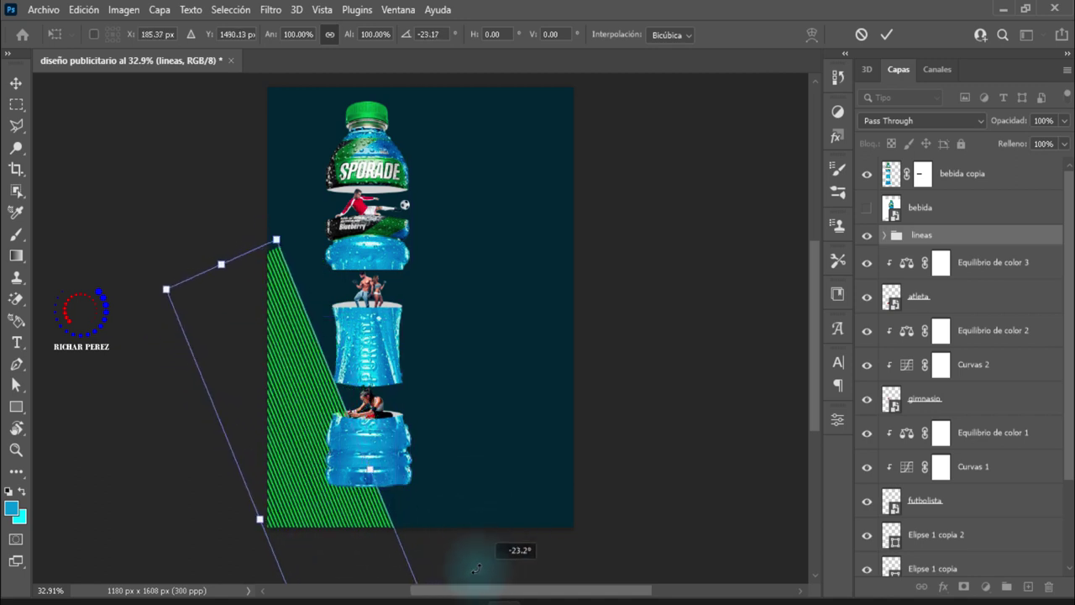
left_click_drag(337, 536, 344, 542)
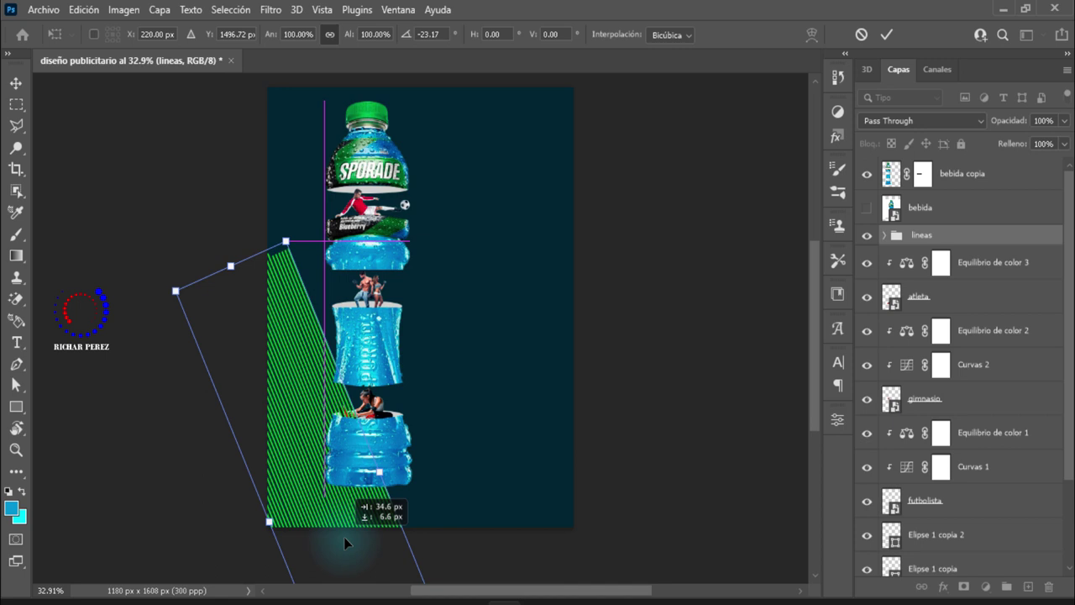
scroll(378, 524, "down", 2)
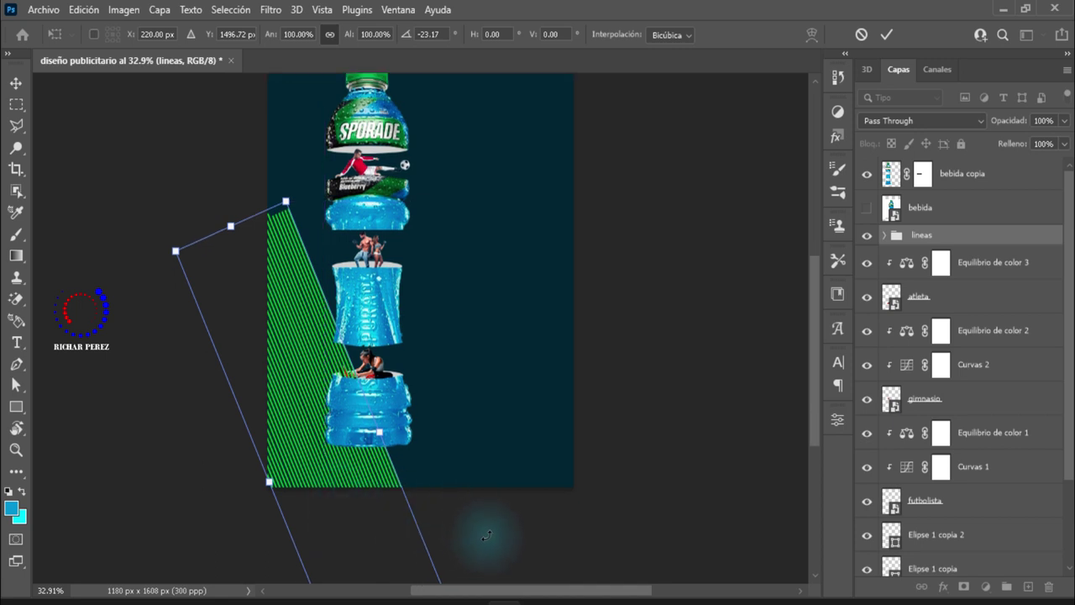
key("Left")
key("Left")
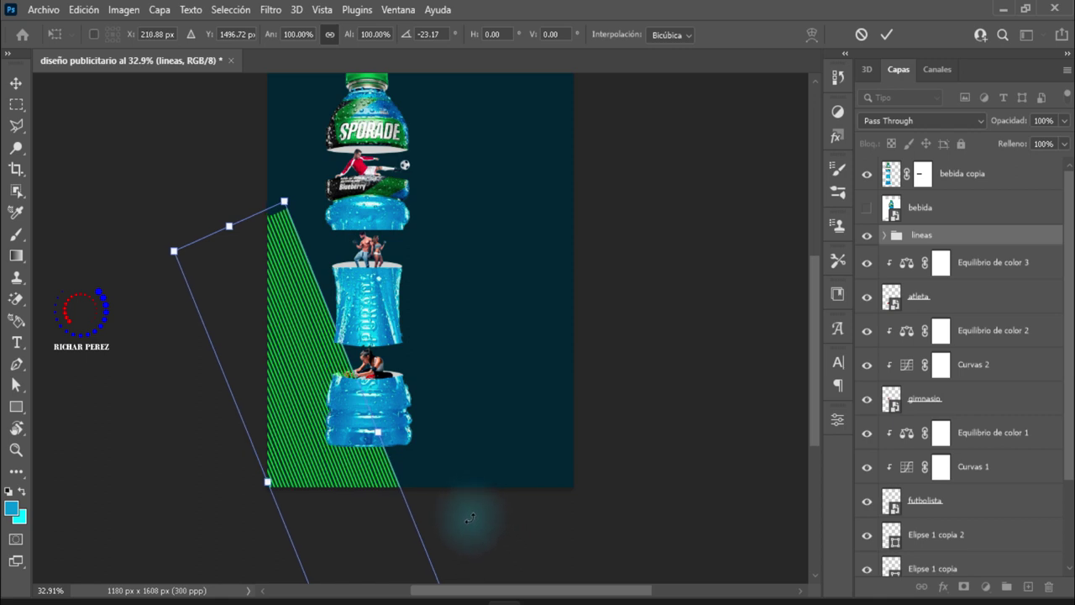
key("Left")
left_click_drag(282, 343, 251, 274)
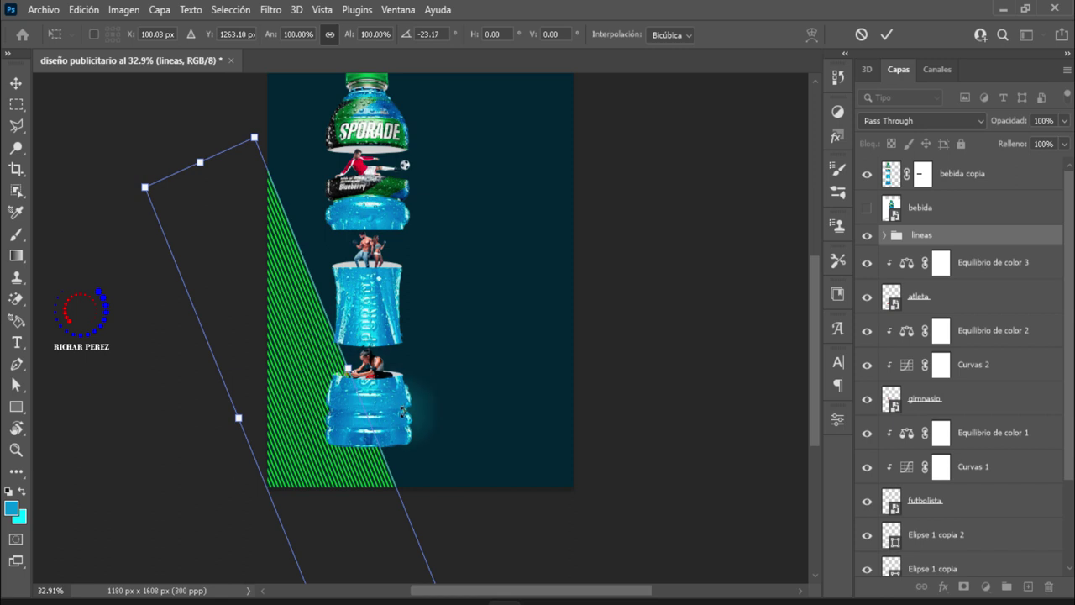
key("Return")
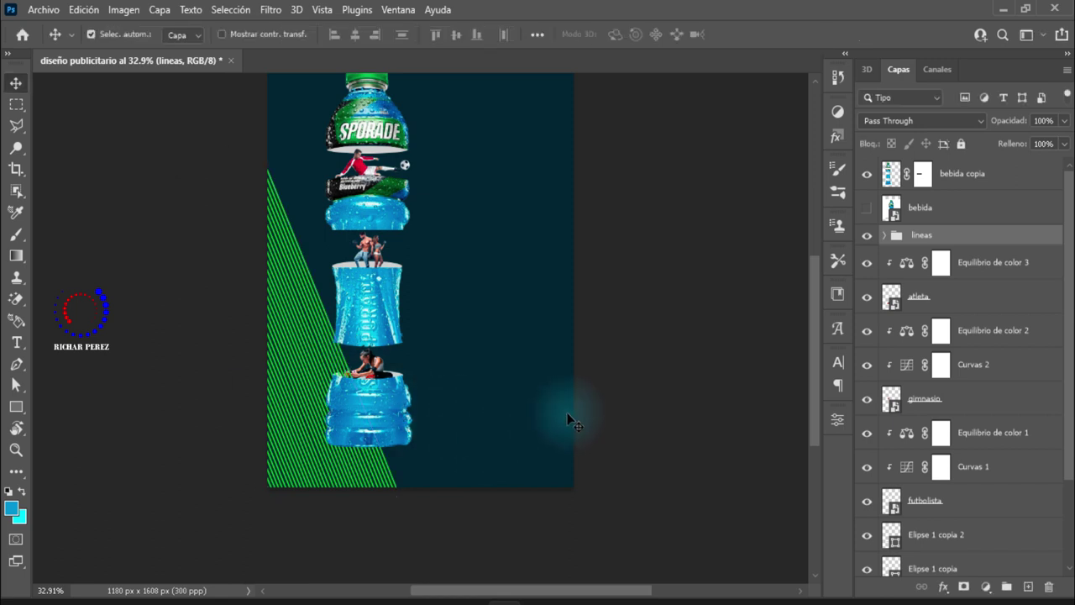
- Duplicate the lineas group, flip it horizontally, and move it to the right side
scroll(288, 470, "up", 2)
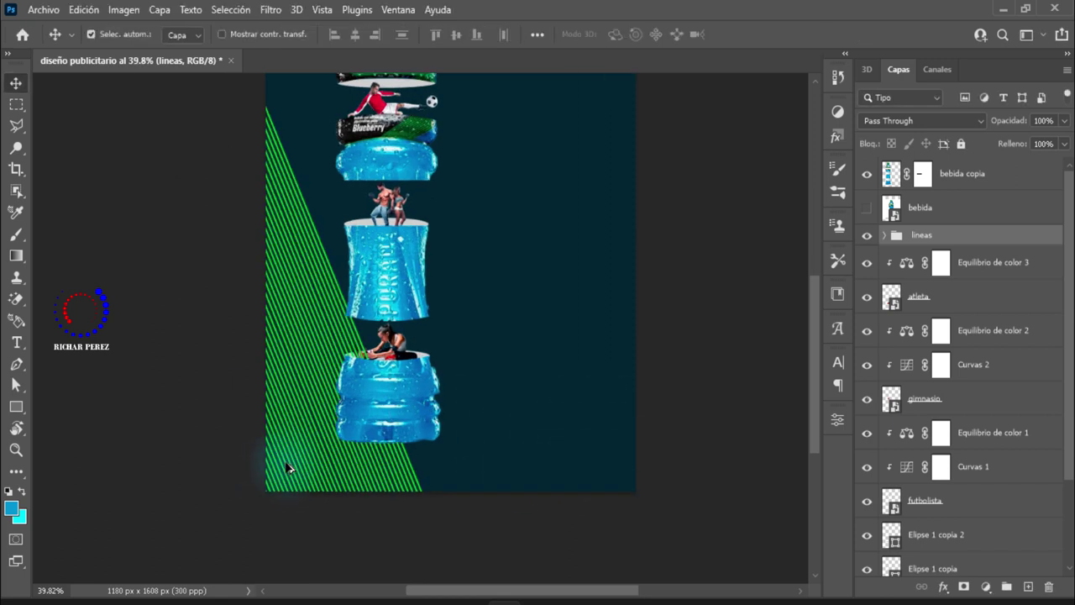
scroll(288, 468, "down", 1)
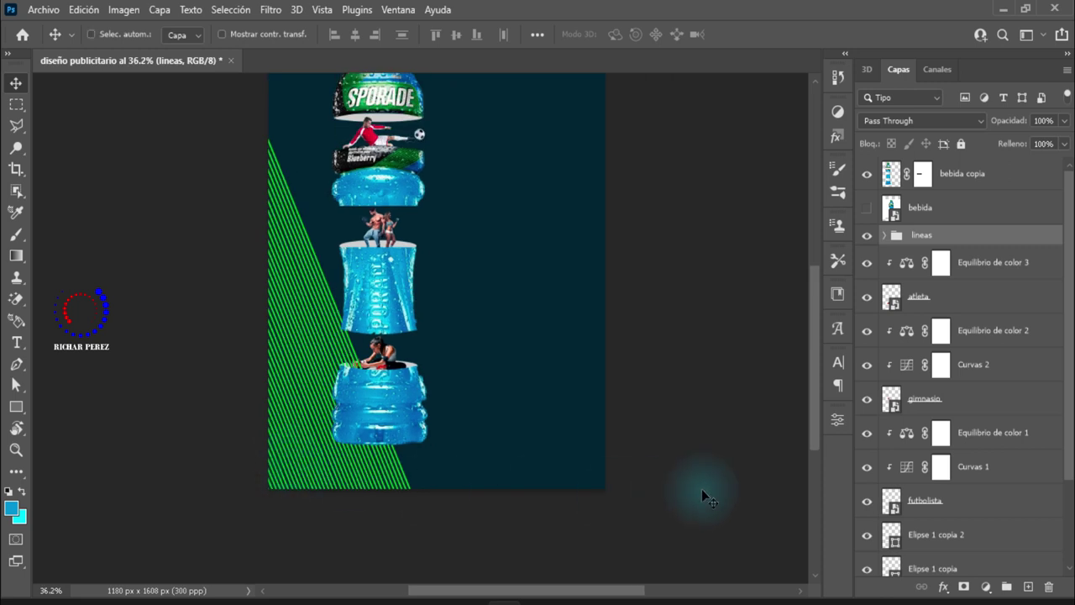
key("ctrl+j")
key("ctrl+t")
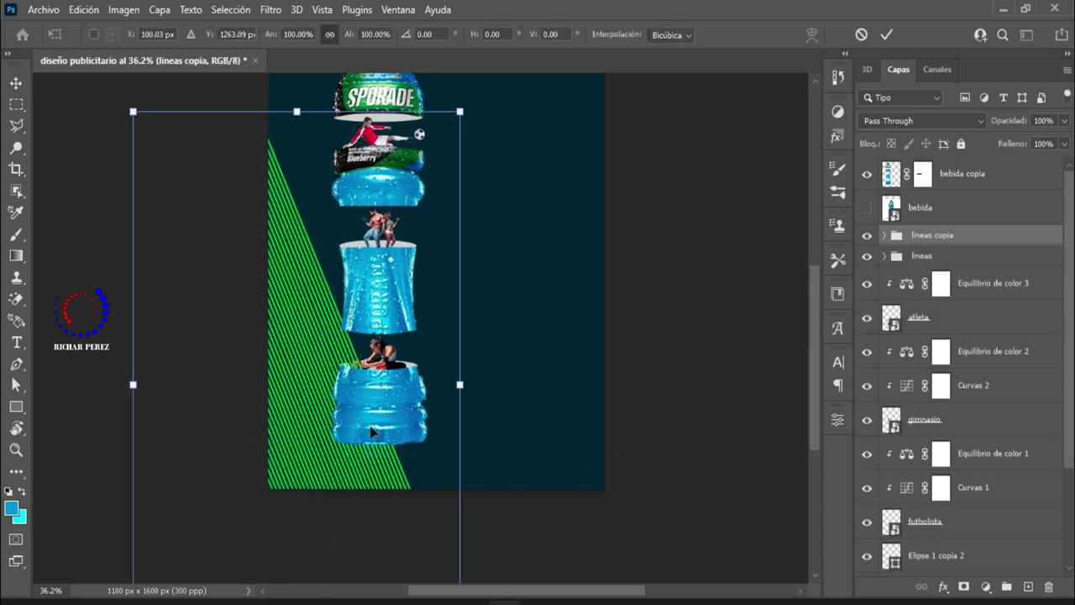
right_click(358, 443)
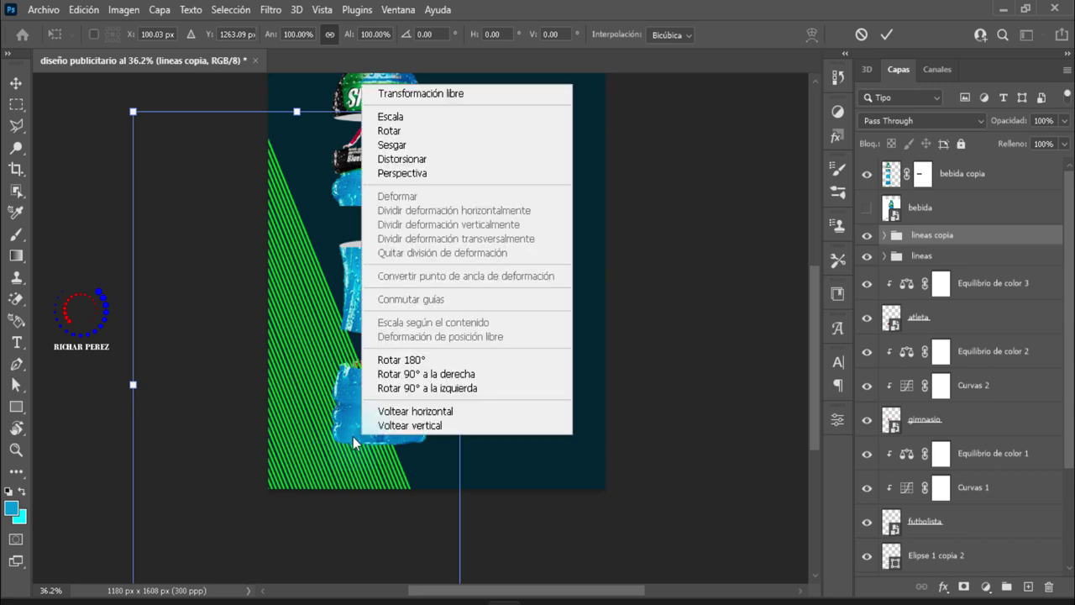
left_click(417, 412)
mouse_move(386, 412)
left_mouse_down()
mouse_move(629, 436)
mouse_move(664, 458)
left_mouse_up()
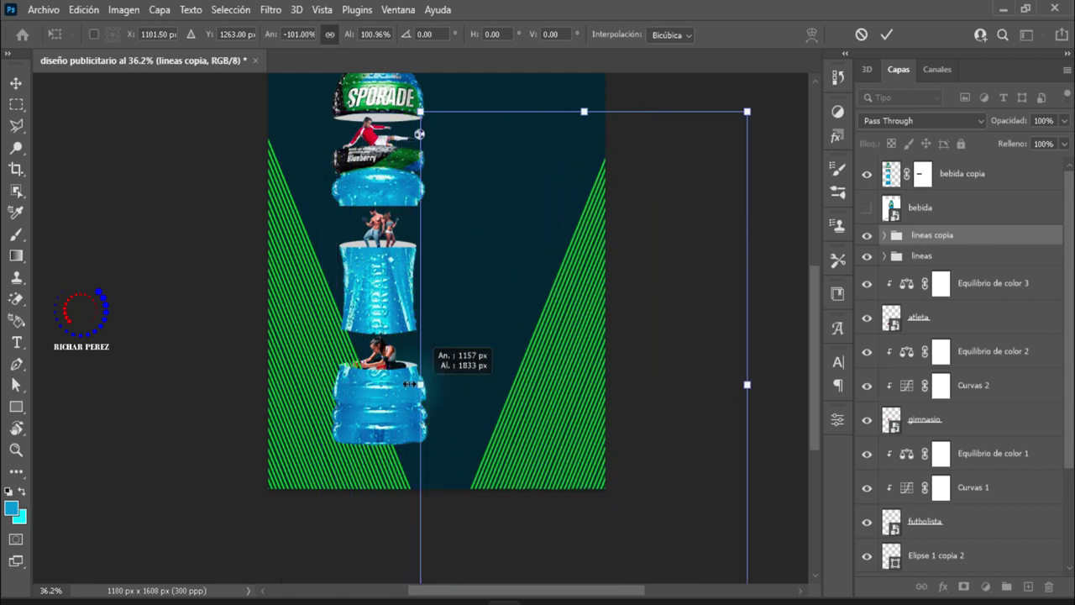
- Stretch and rotate the mirrored fan into place, then add a layer mask to lineas
left_click_drag(423, 386, 360, 387)
left_click_drag(475, 389, 456, 439)
mouse_move(727, 425)
left_mouse_down()
mouse_move(766, 448)
mouse_move(716, 451)
mouse_move(780, 445)
left_mouse_up()
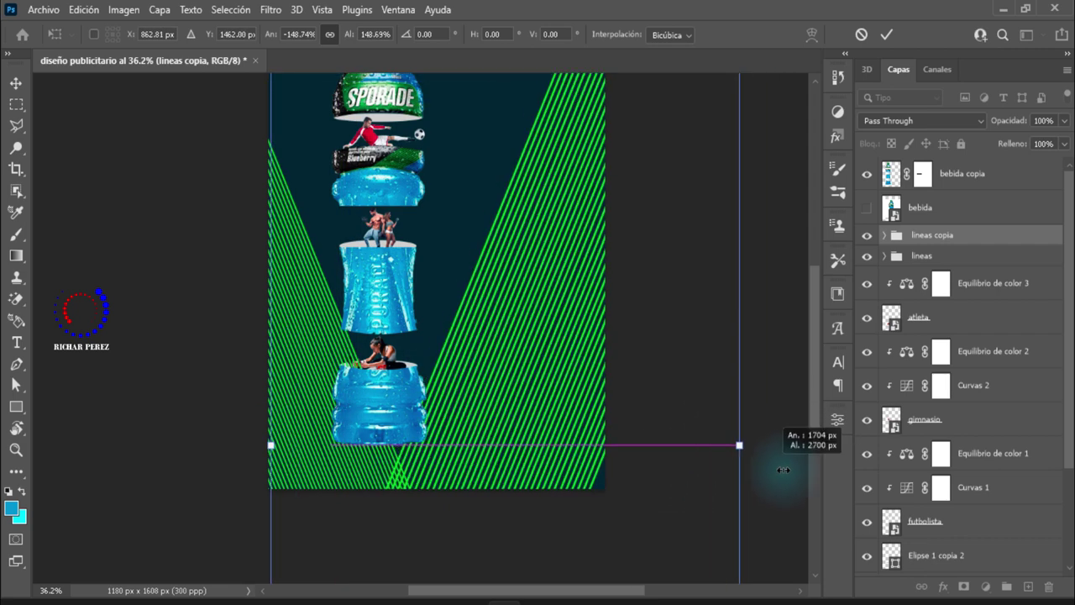
scroll(573, 432, "down", 2)
scroll(574, 433, "down", 2)
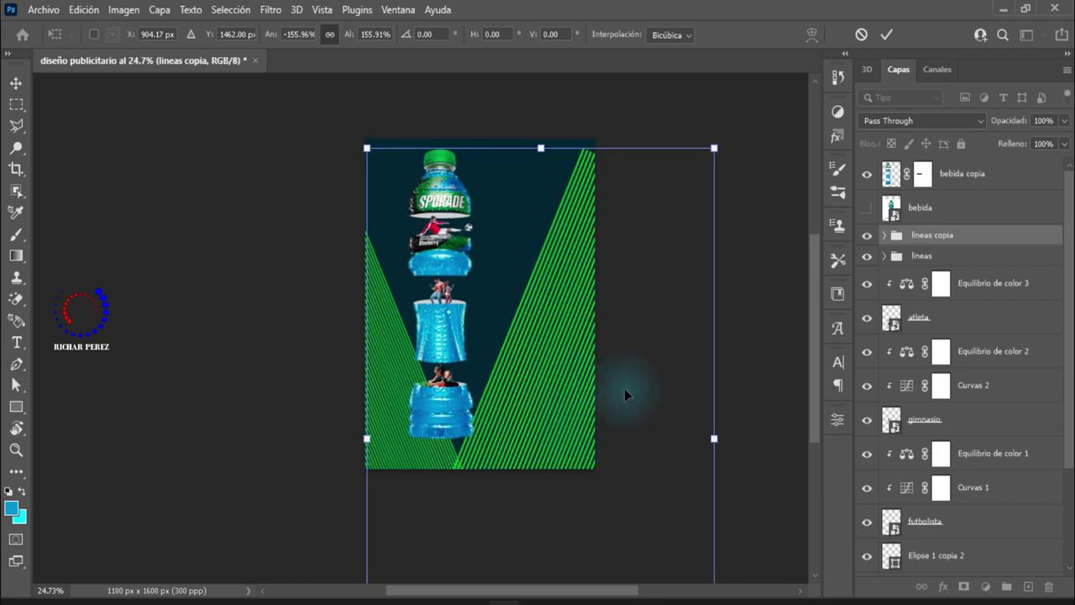
left_click_drag(744, 456, 757, 492)
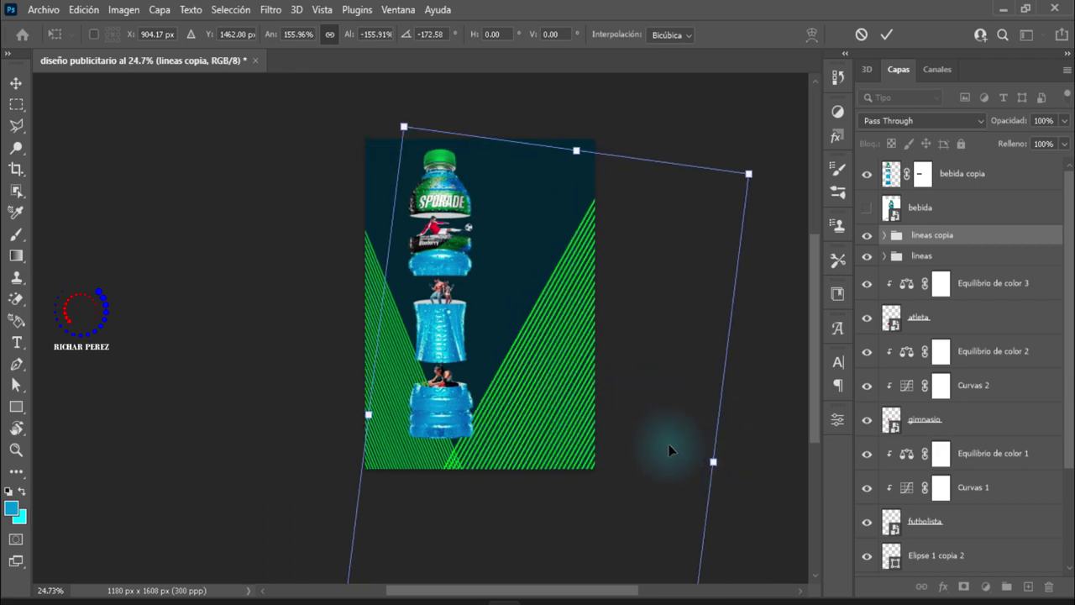
left_click_drag(668, 443, 686, 445)
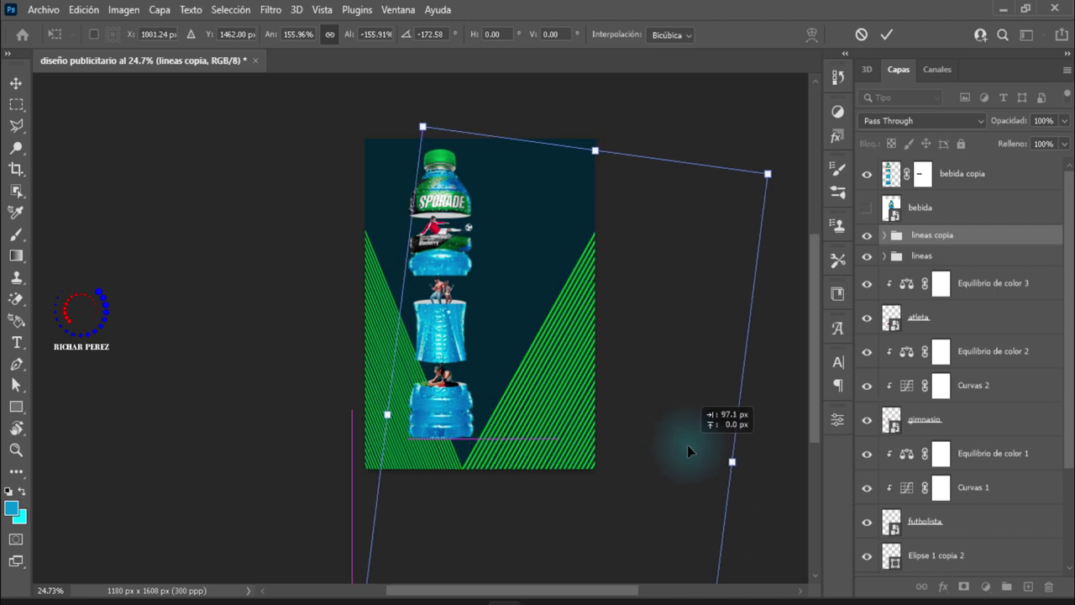
mouse_move(744, 479)
left_mouse_down()
mouse_move(766, 461)
mouse_move(767, 475)
left_mouse_up()
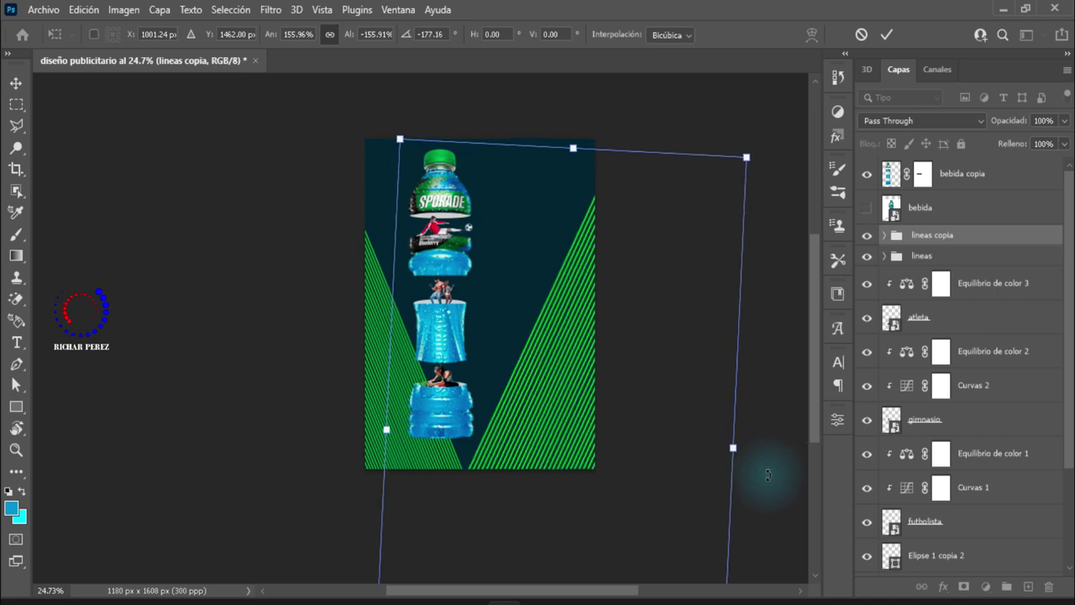
left_click_drag(663, 476, 660, 476)
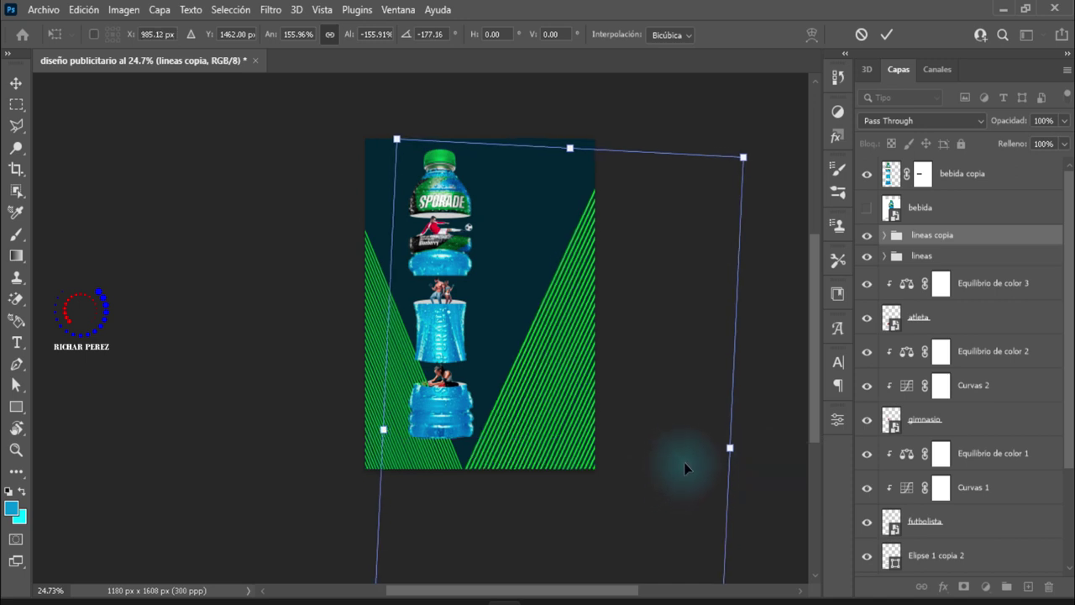
key("Return")
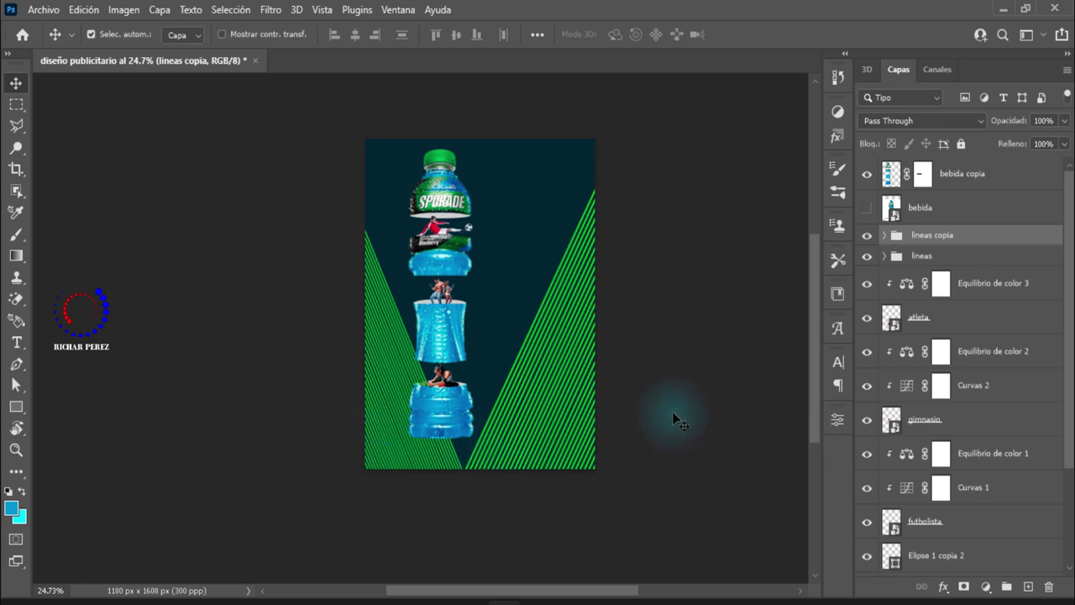
left_click(921, 255)
left_click(964, 586)
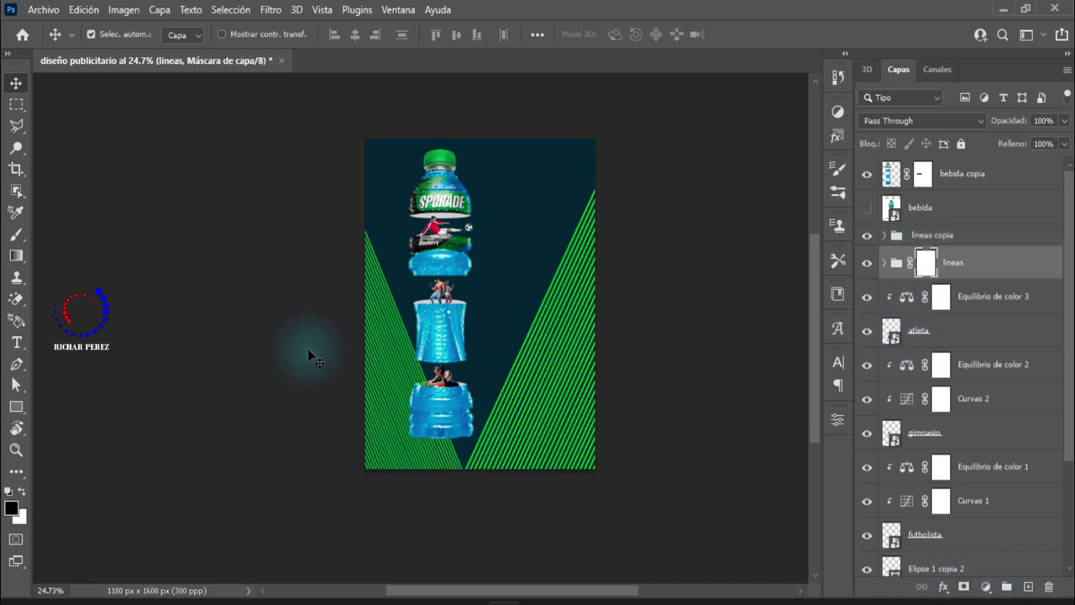
- Drag a black-to-white gradient on the lineas mask to fade the left line fan
right_click(17, 259)
left_click(87, 255)
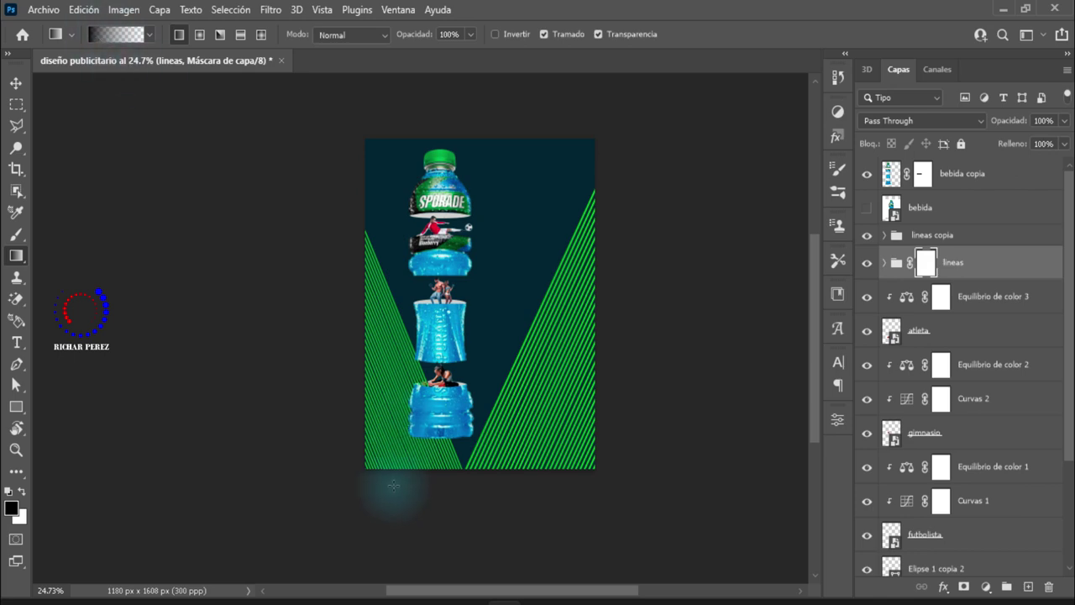
scroll(351, 465, "up", 1)
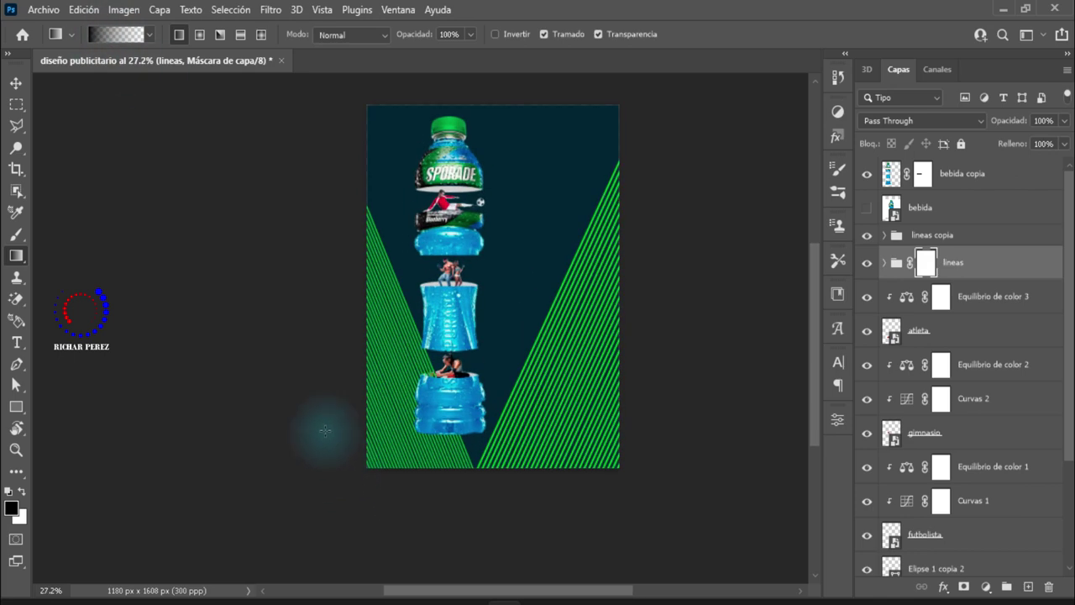
scroll(360, 456, "up", 1)
scroll(395, 479, "up", 2)
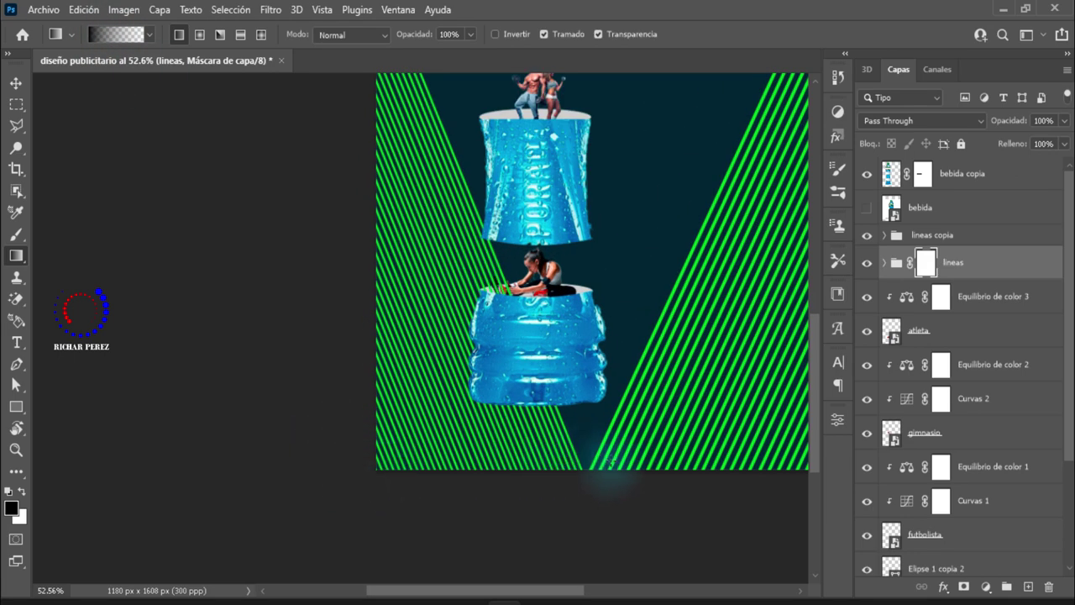
left_click_drag(587, 467, 372, 458)
scroll(373, 403, "up", 4)
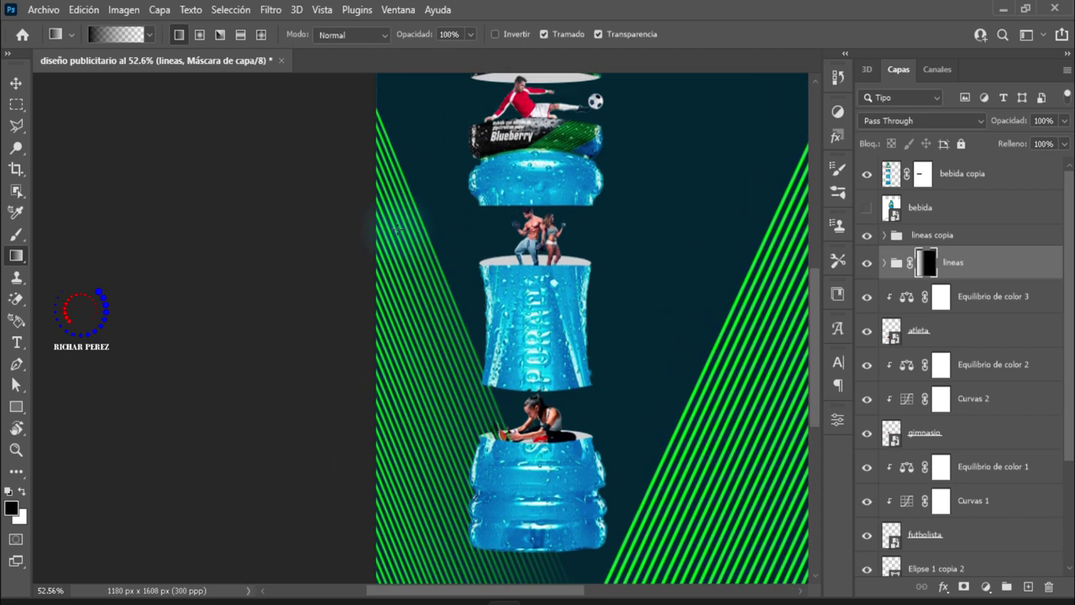
scroll(380, 168, "up", 1)
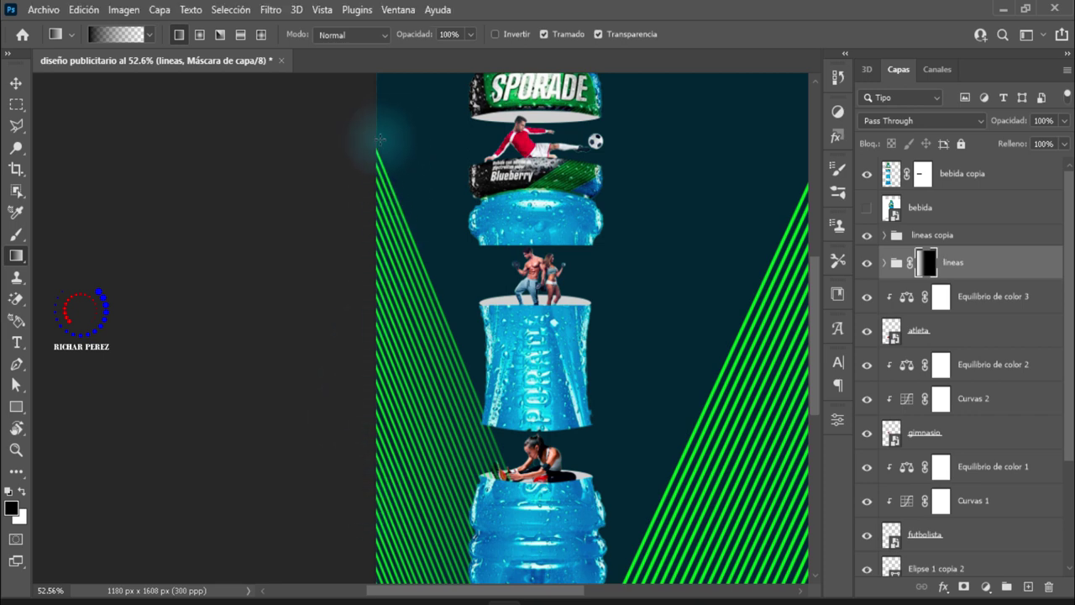
scroll(375, 168, "down", 10)
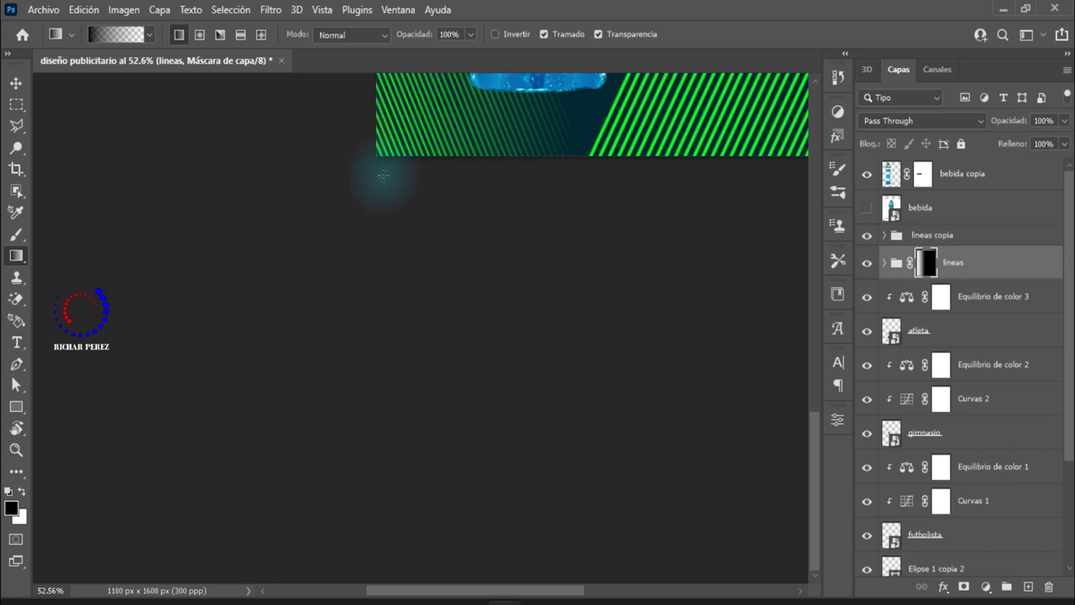
scroll(383, 176, "down", 2, "alt")
scroll(403, 277, "up", 2)
scroll(412, 260, "up", 3)
scroll(504, 320, "up", 3)
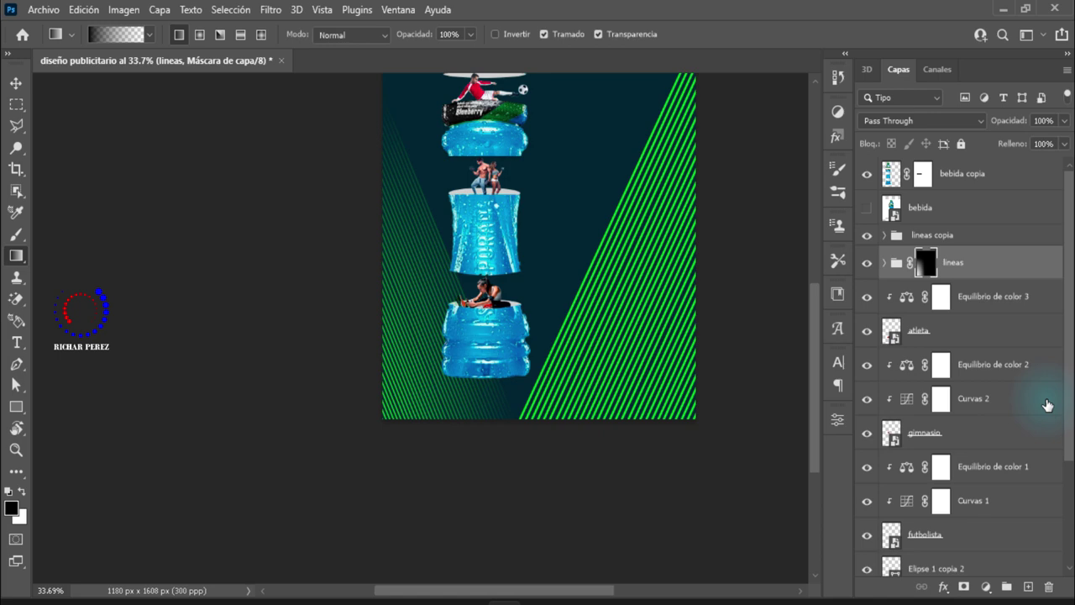
- Mask the lineas copia group and fade the right fan toward the top with gradients
left_click(964, 236)
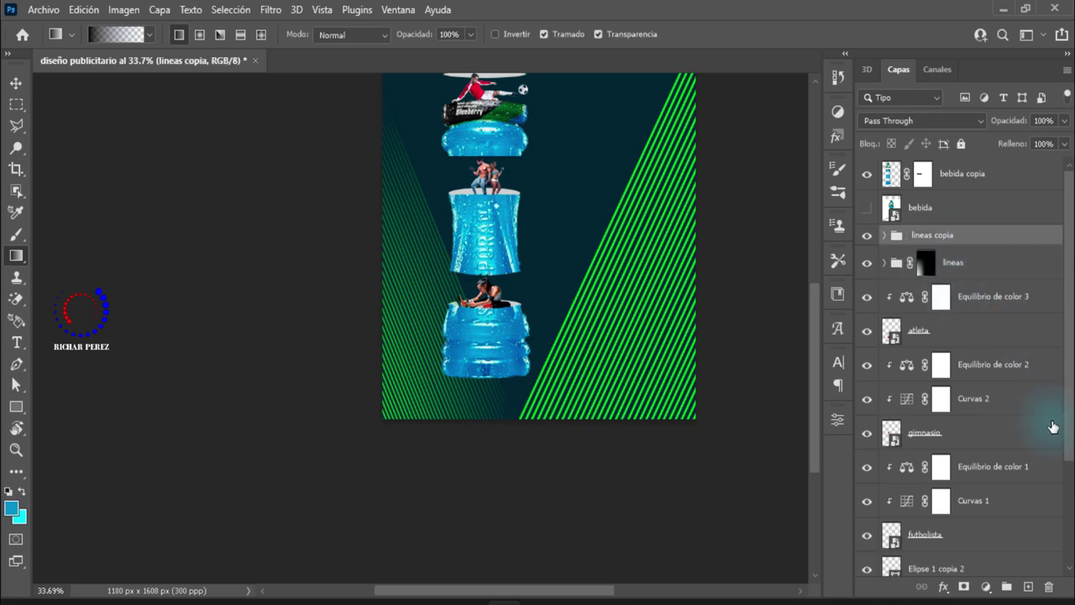
left_click(966, 585)
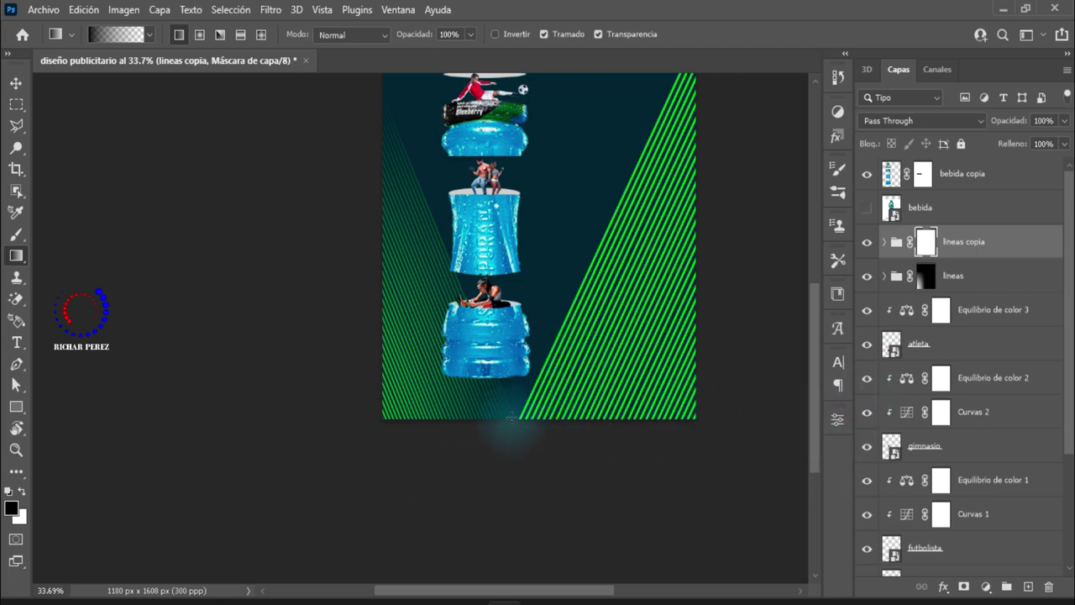
mouse_move(511, 418)
left_mouse_down()
mouse_move(706, 413)
mouse_move(697, 416)
left_mouse_up()
scroll(736, 362, "up", 3)
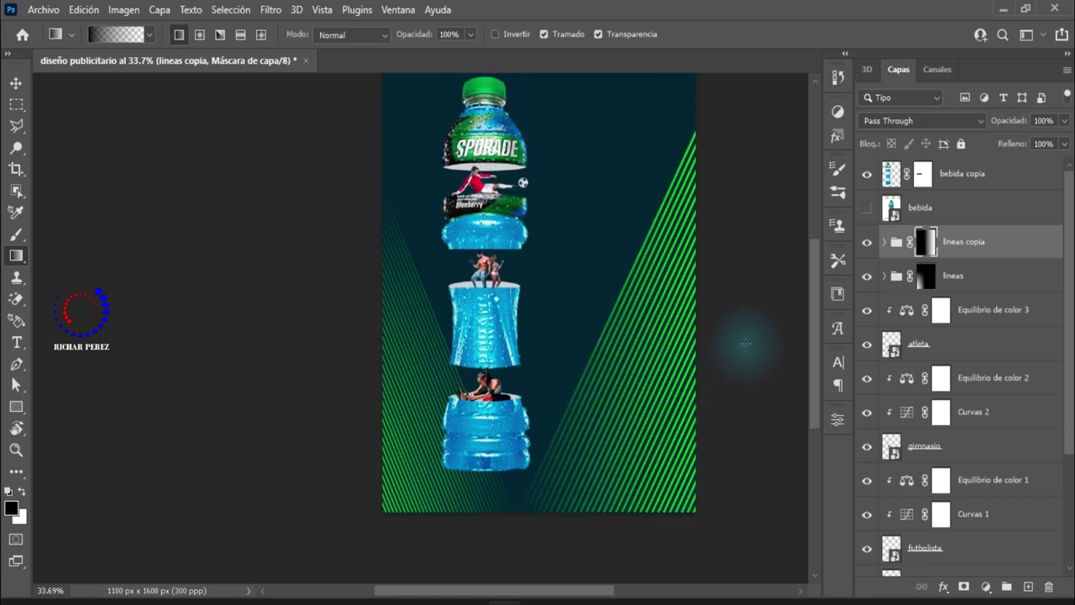
left_click_drag(689, 198, 696, 576)
scroll(602, 412, "down", 3)
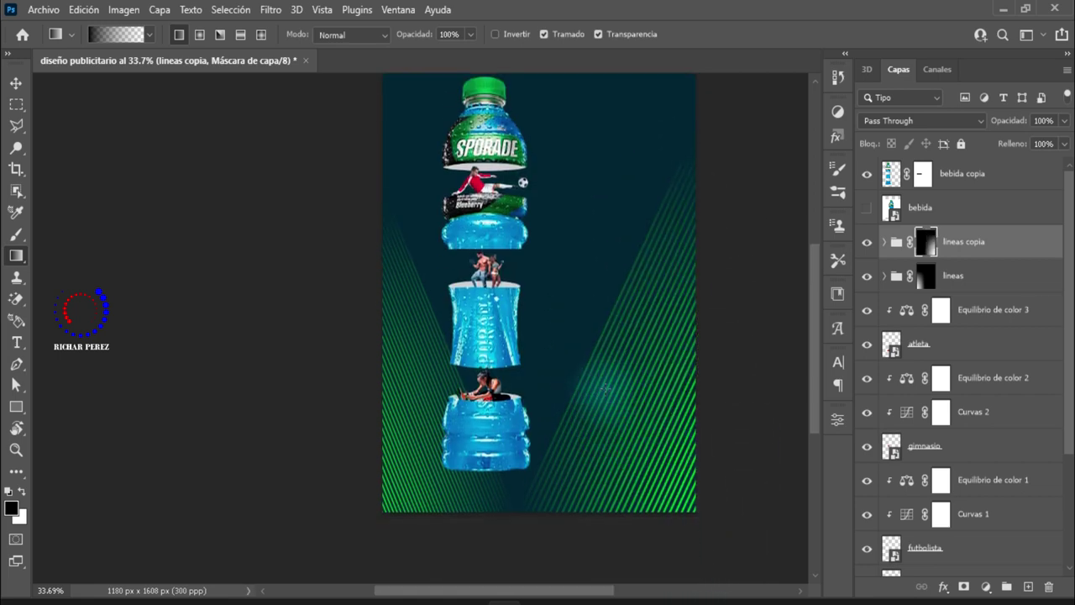
scroll(607, 388, "up", 2)
scroll(606, 388, "up", 1)
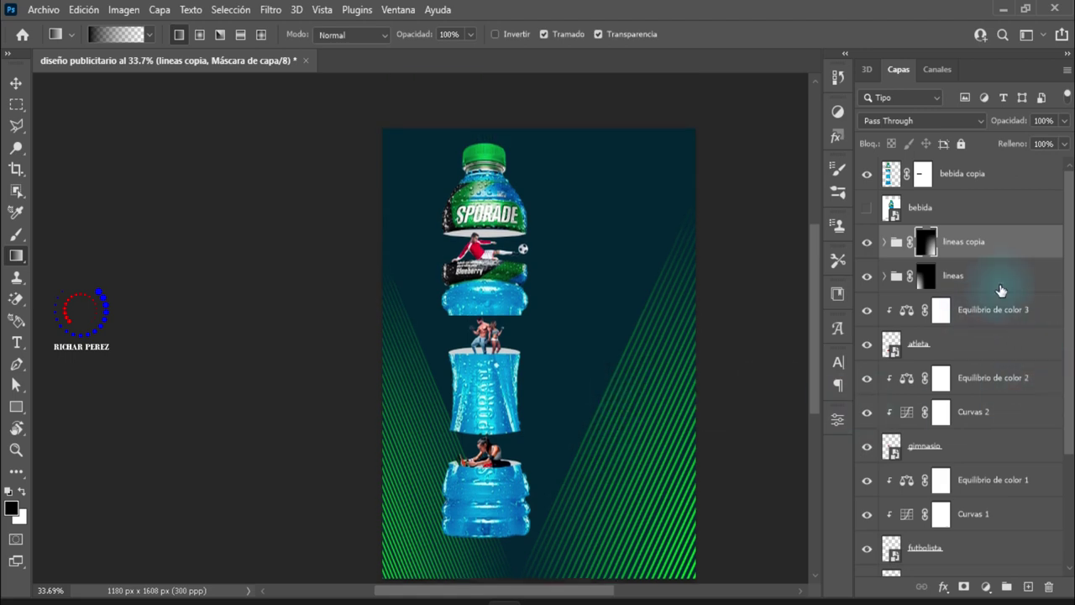
- Duplicate lineas copia without its fade mask and move the copy up and left
key("ctrl+j")
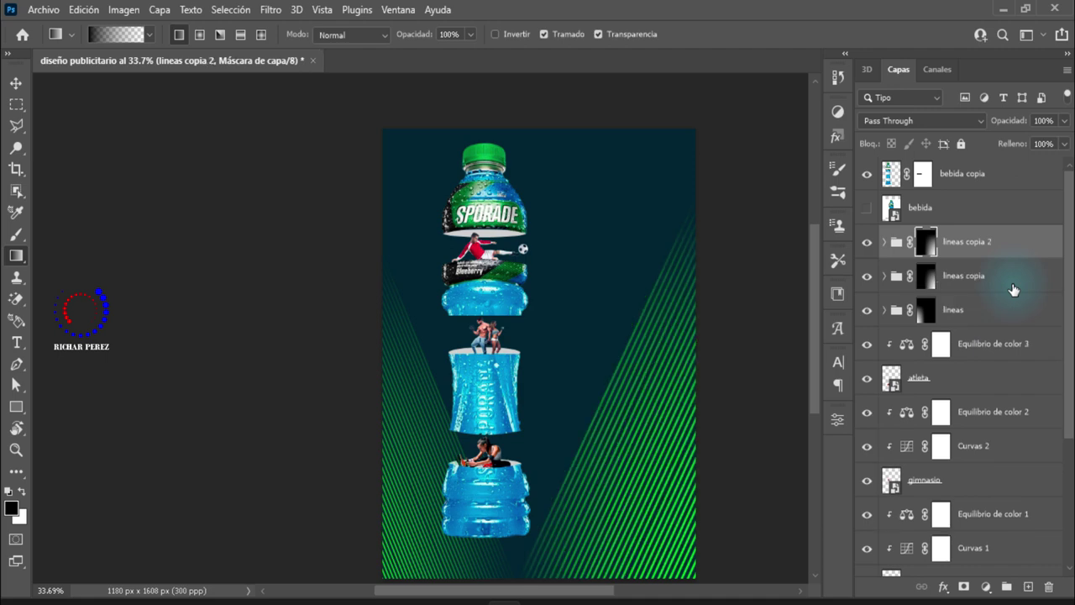
left_click_drag(923, 252, 931, 265)
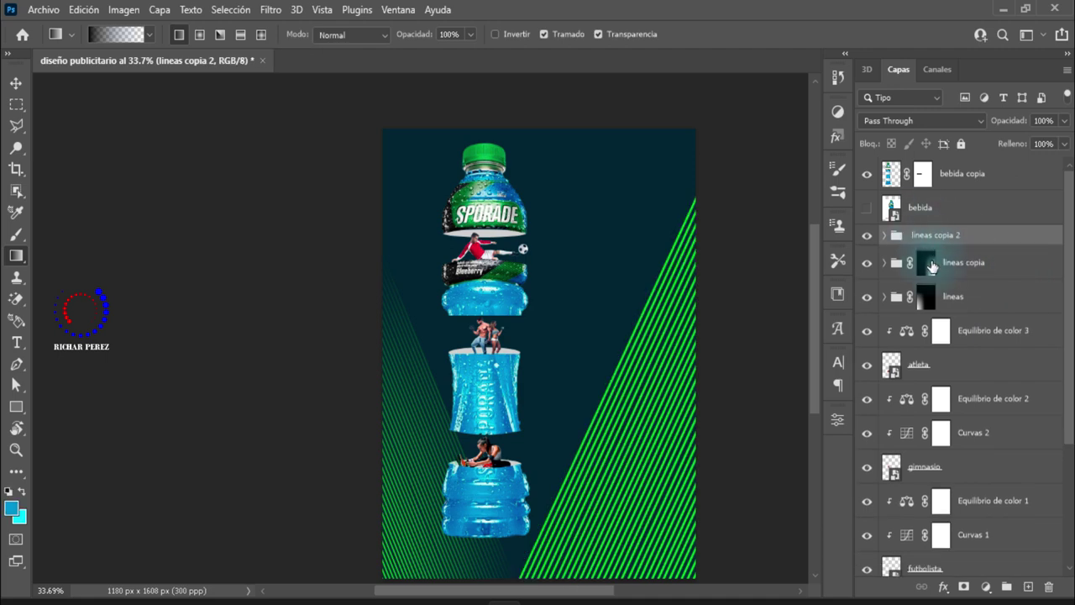
key("ctrl+t")
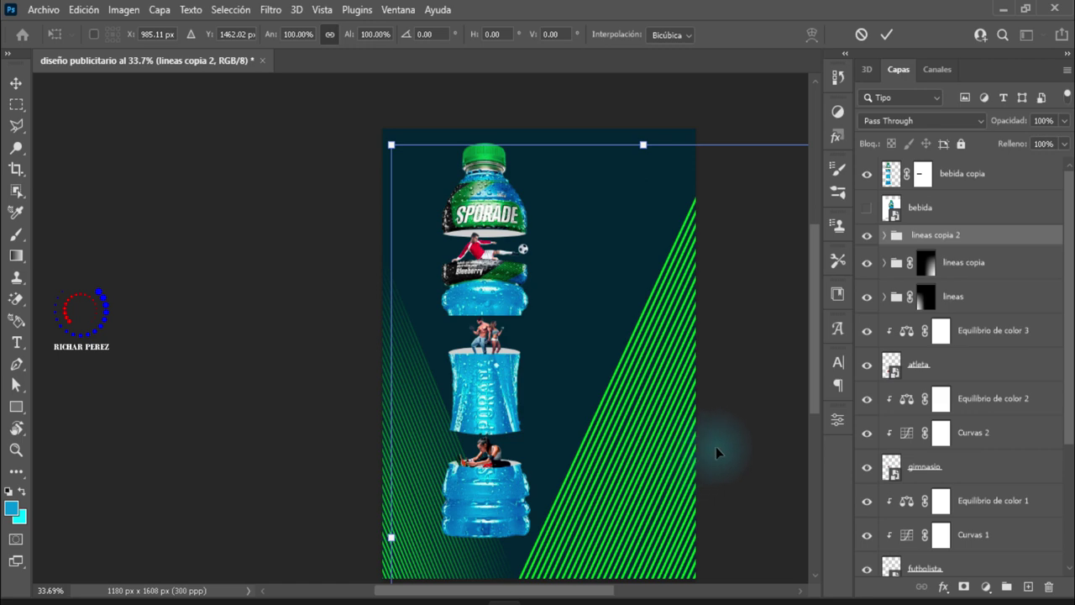
left_click_drag(671, 418, 558, 260)
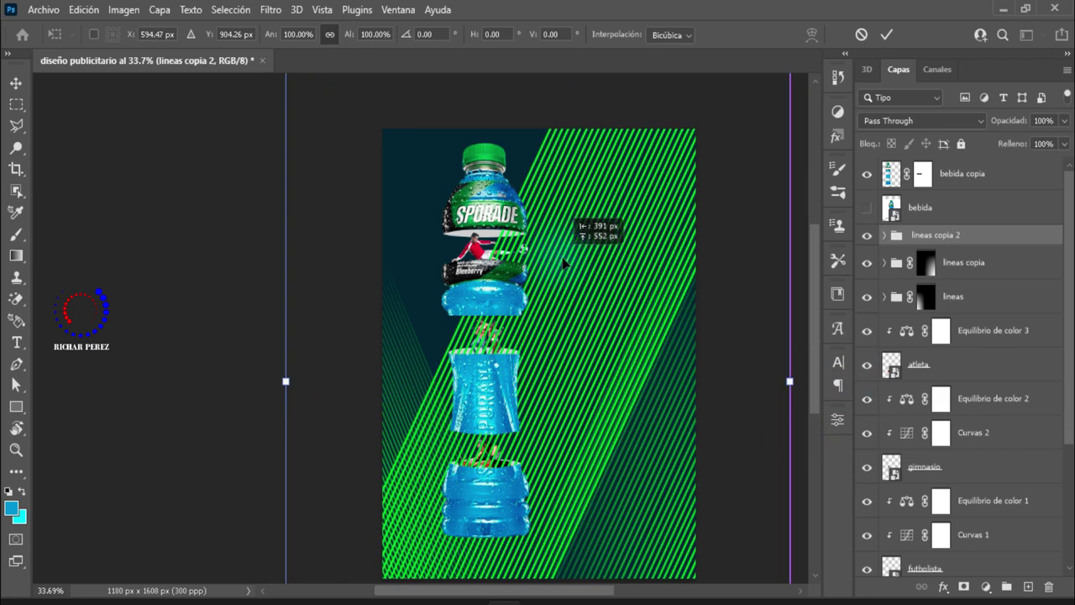
left_click_drag(558, 261, 558, 253)
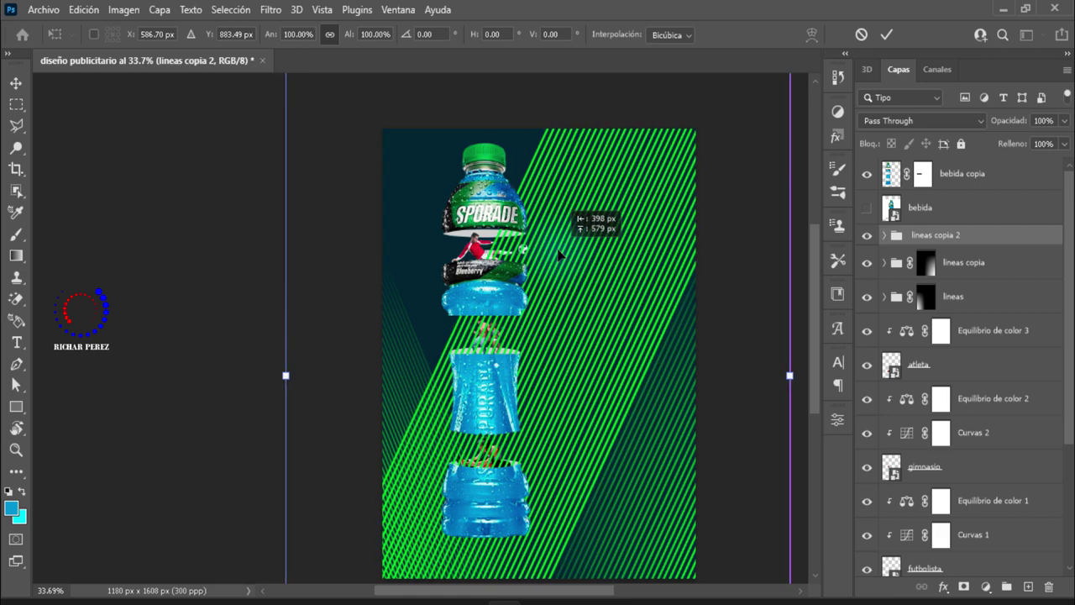
key("Return")
- Draw a blue circle to the right of the bottle with the Ellipse Tool
key("g")
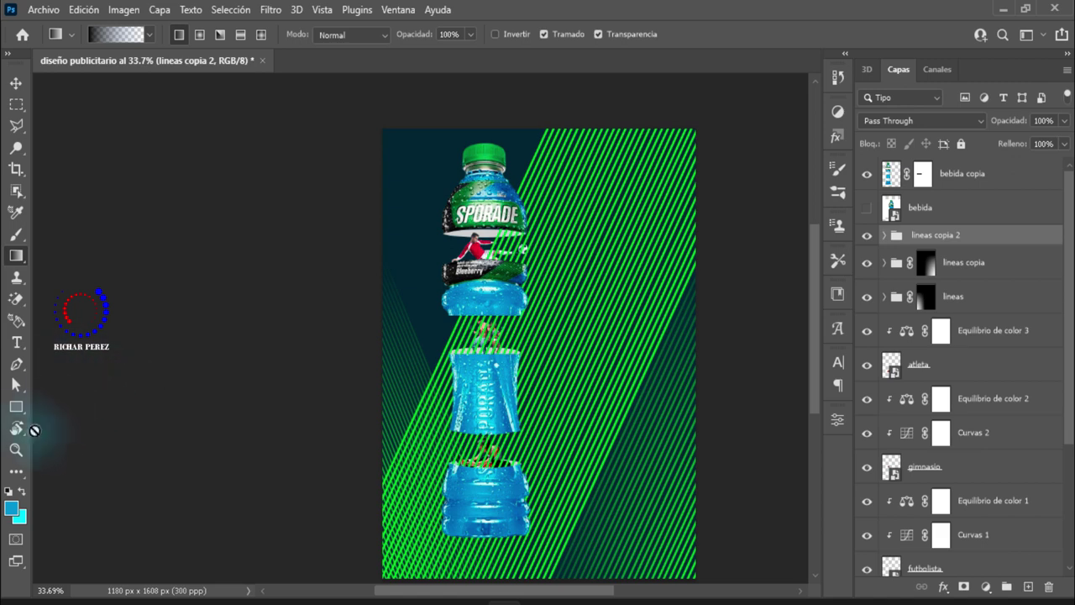
left_click(16, 406)
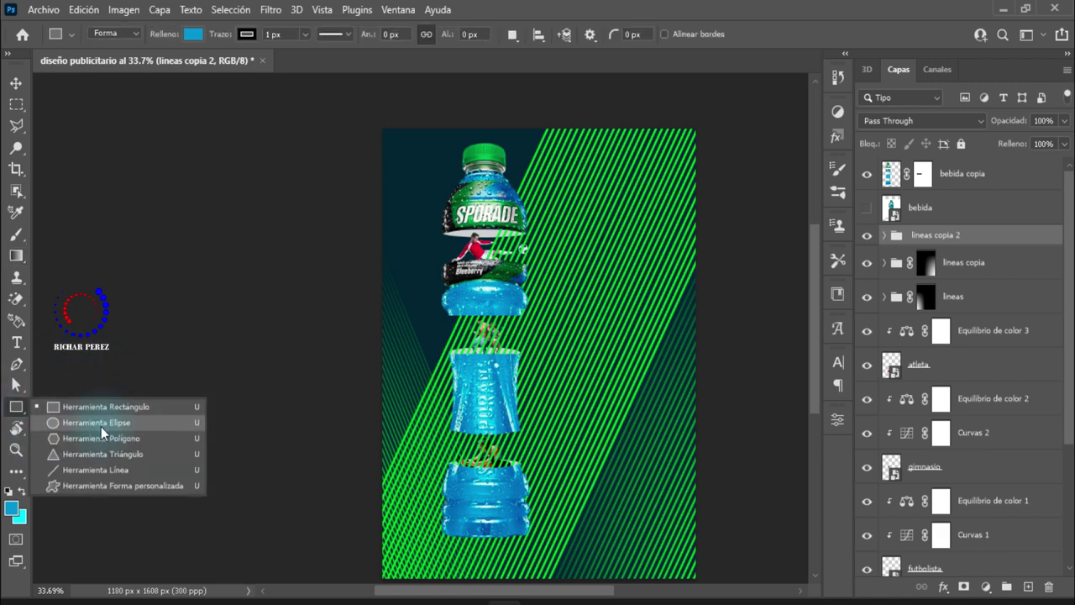
left_click(101, 423)
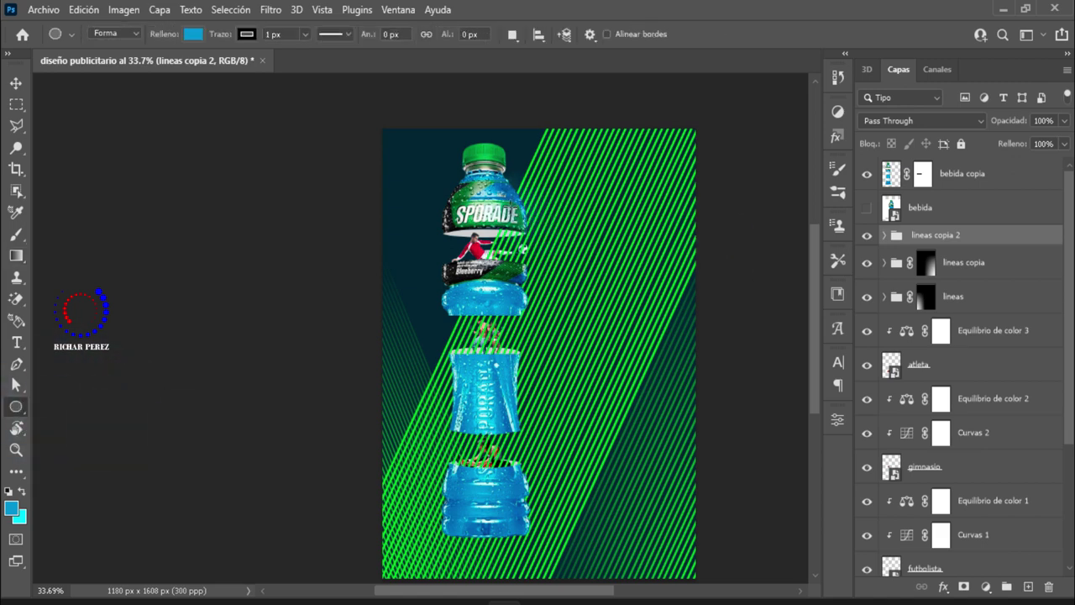
left_click_drag(510, 209, 707, 406)
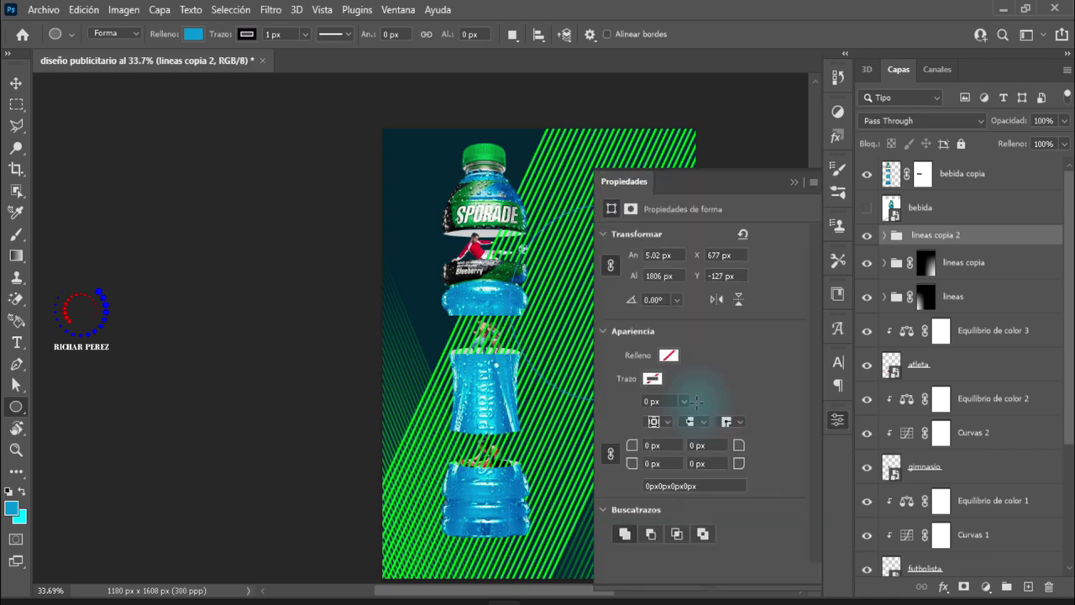
left_click(812, 173)
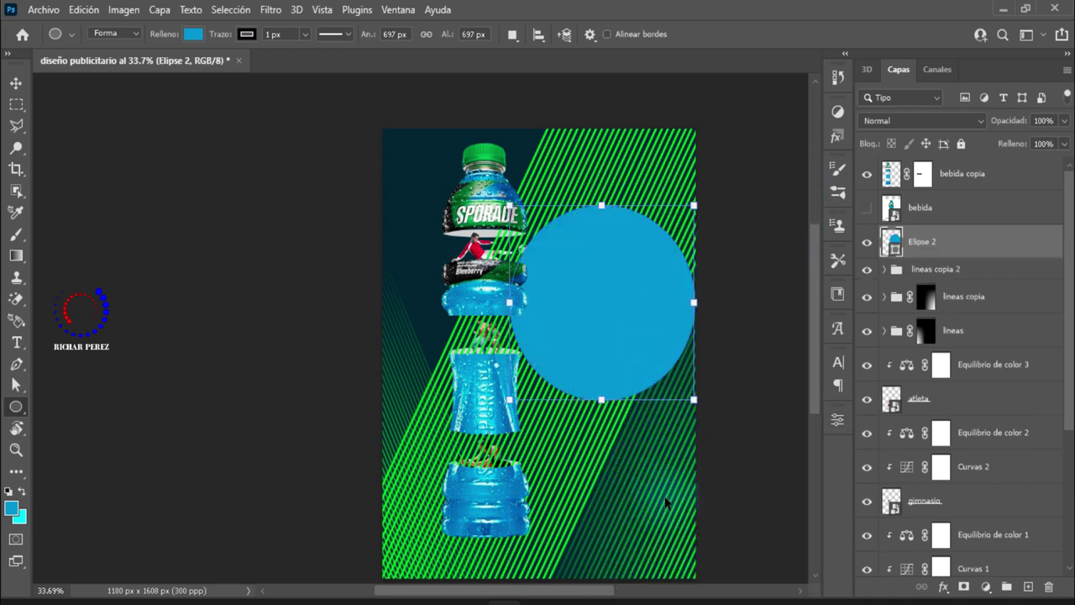
- Shrink the circle to about 89% beside the top pieces and load its outline as a selection
key("ctrl+t")
mouse_move(613, 332)
left_mouse_down()
mouse_move(638, 322)
mouse_move(625, 302)
left_mouse_up()
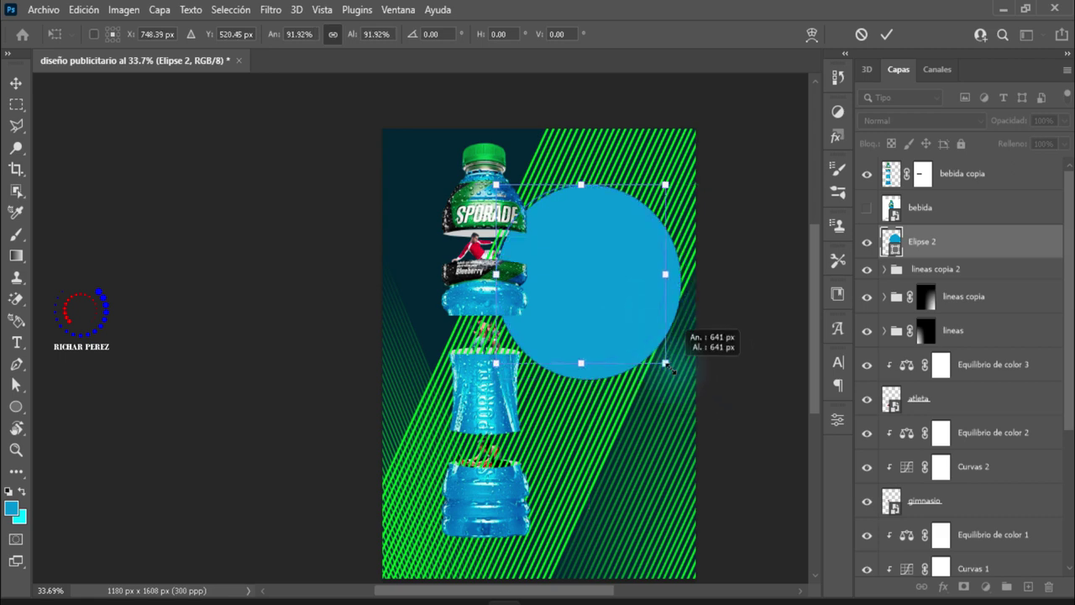
left_click_drag(682, 380, 661, 359)
left_click_drag(607, 313, 624, 324)
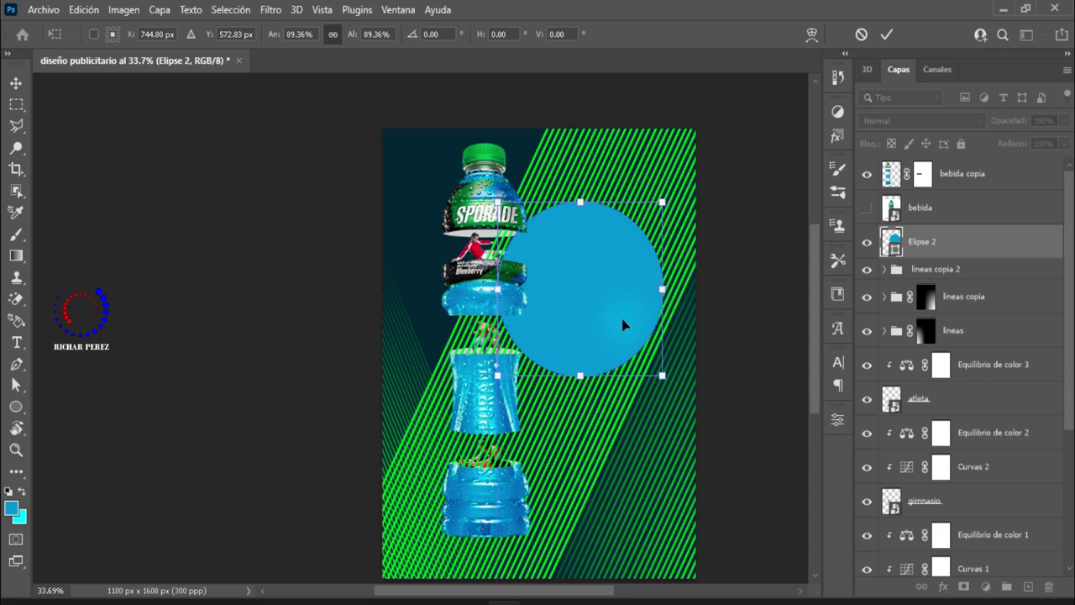
key("Return")
left_click(783, 290)
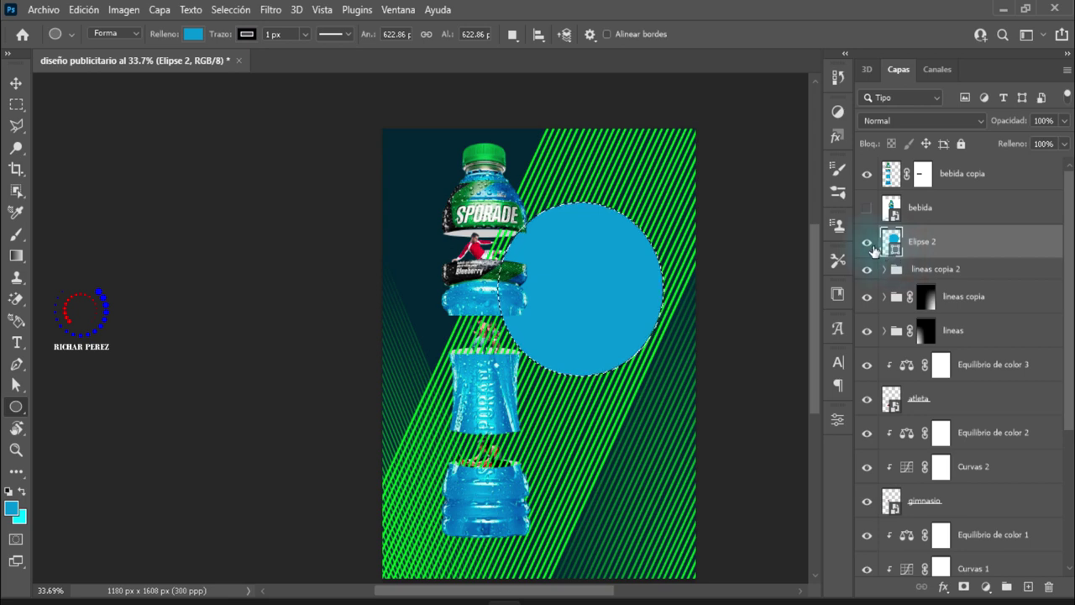
left_click(917, 271)
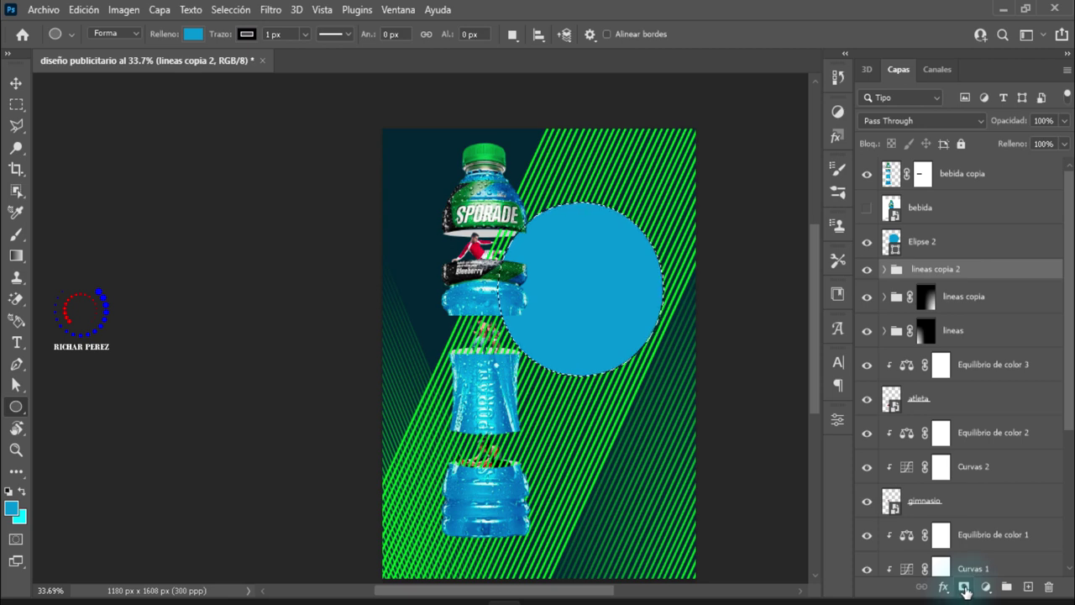
- Mask lineas copia 2 to the circle, hide Elipse 2, and set opacity to 23%
left_click(963, 587)
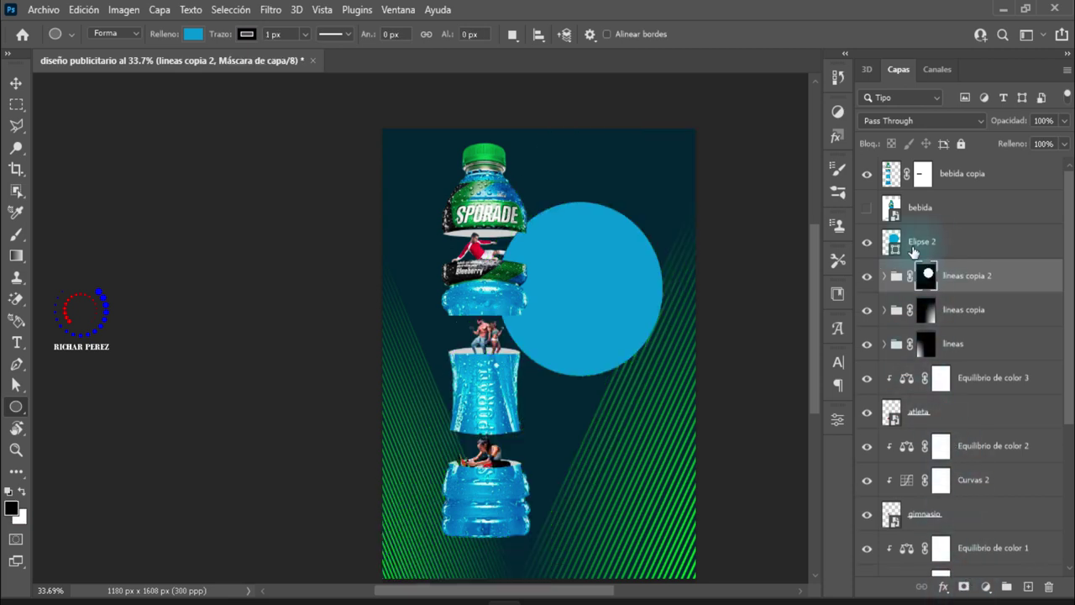
left_click(867, 243)
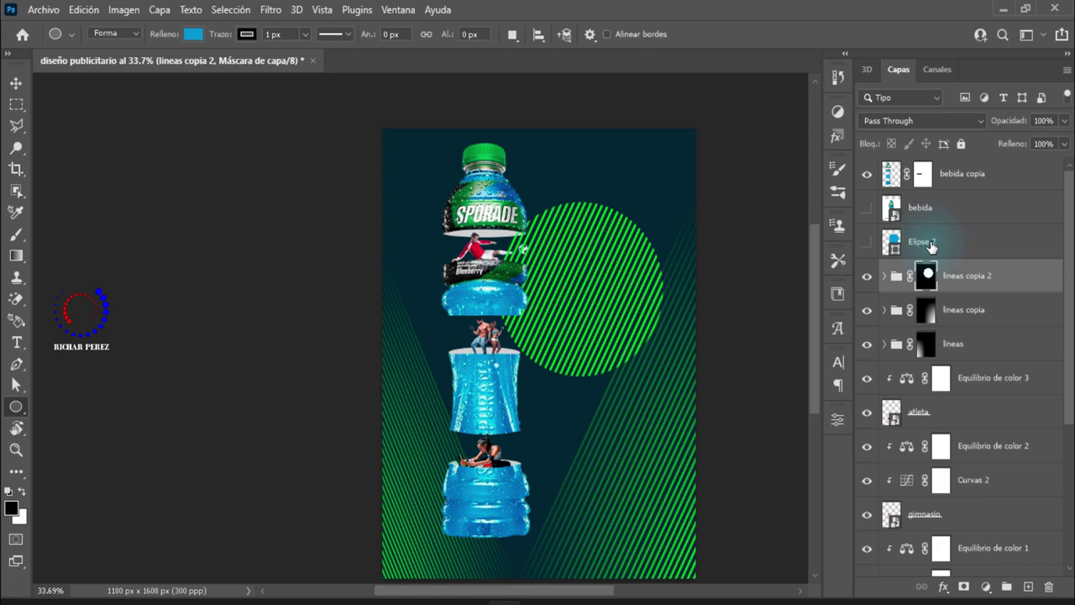
left_click(930, 245)
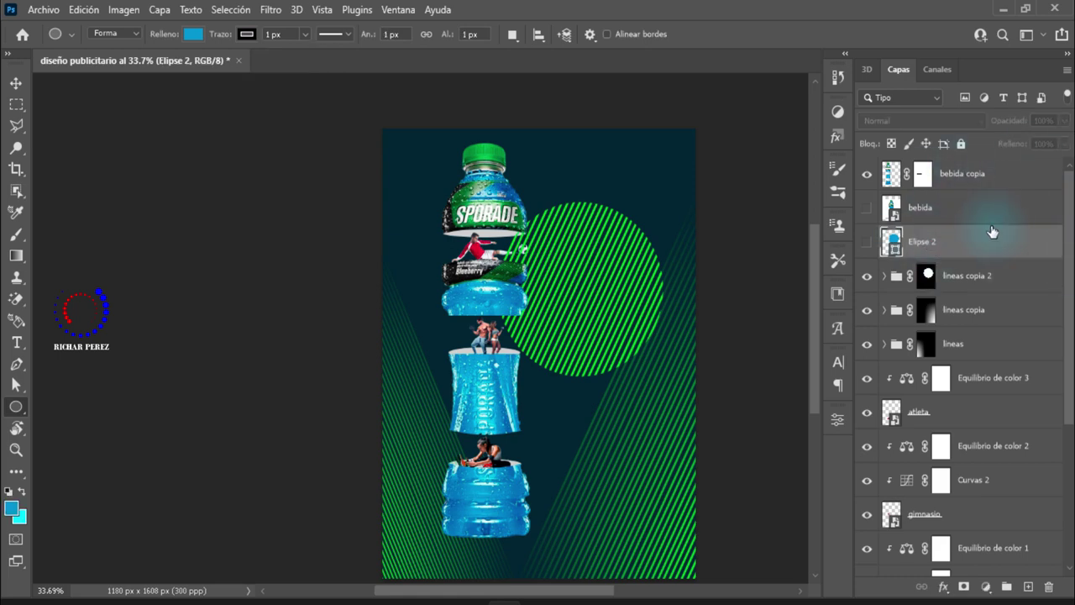
left_click(999, 285)
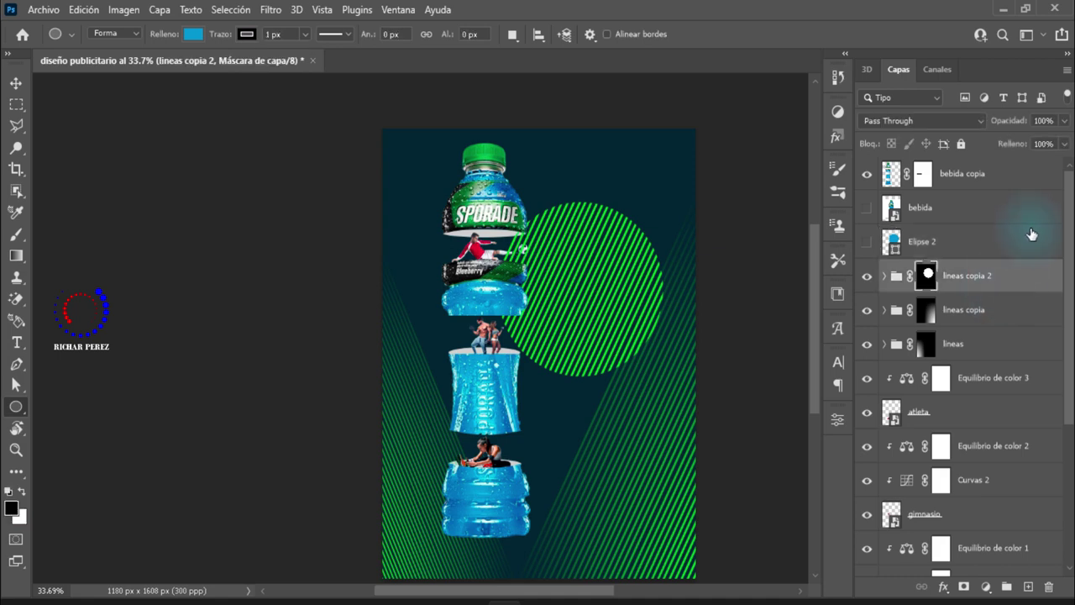
left_click(1060, 125)
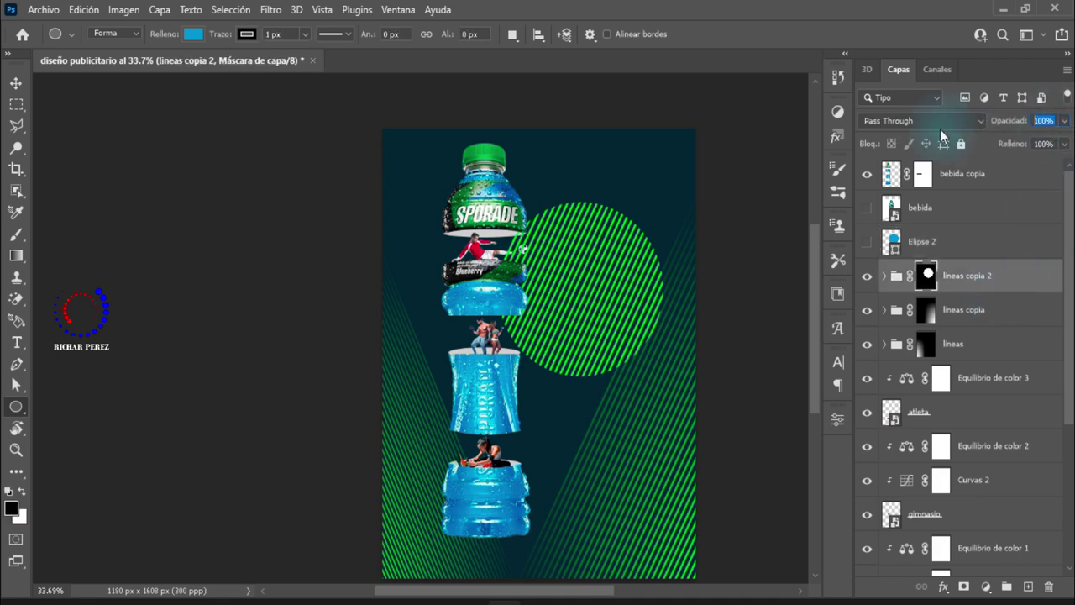
type("23")
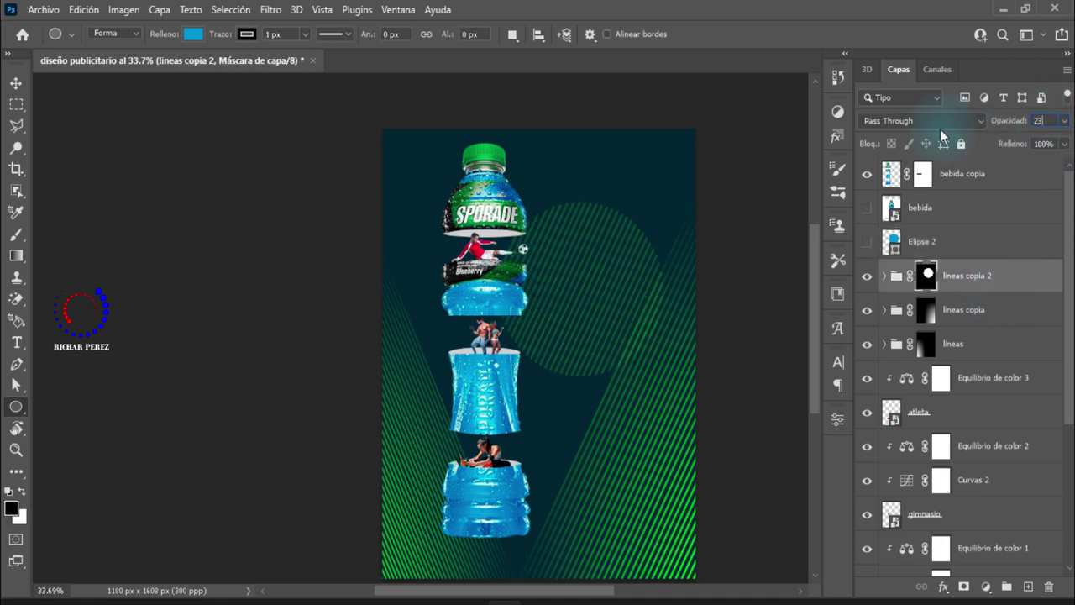
- Shrink the striped circle's mask to about 91 percent
key("ctrl+t")
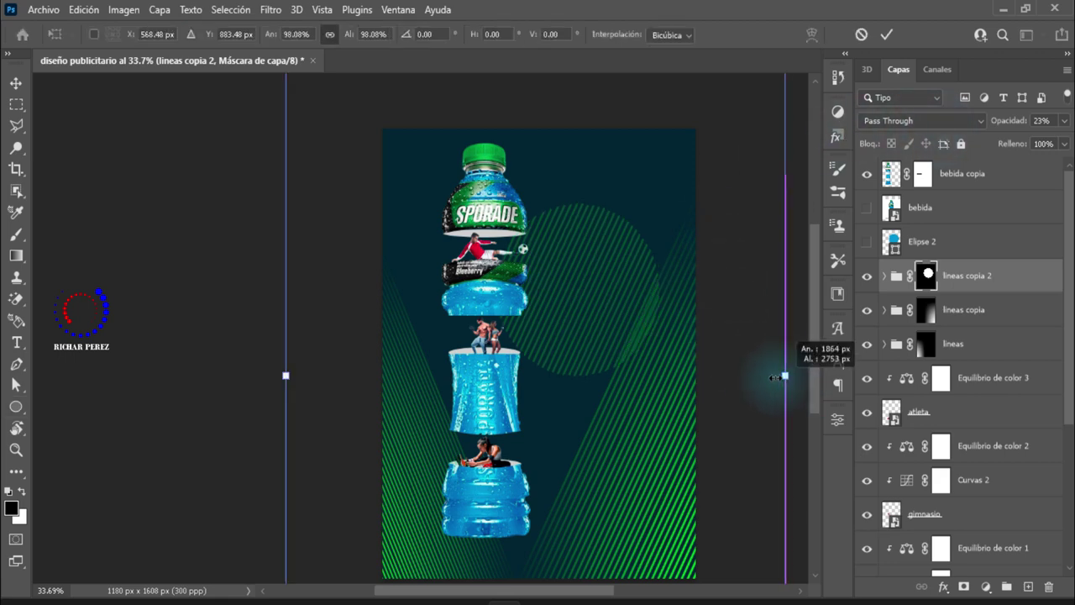
mouse_move(789, 384)
left_mouse_down()
mouse_move(687, 305)
mouse_move(695, 332)
mouse_move(659, 328)
mouse_move(697, 344)
left_mouse_up()
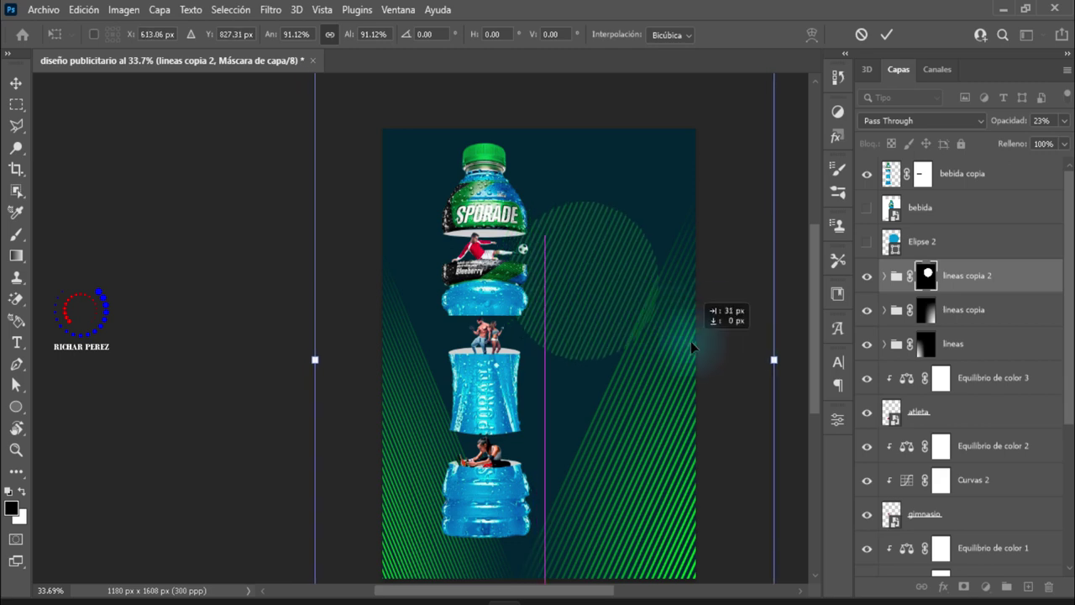
key("Return")
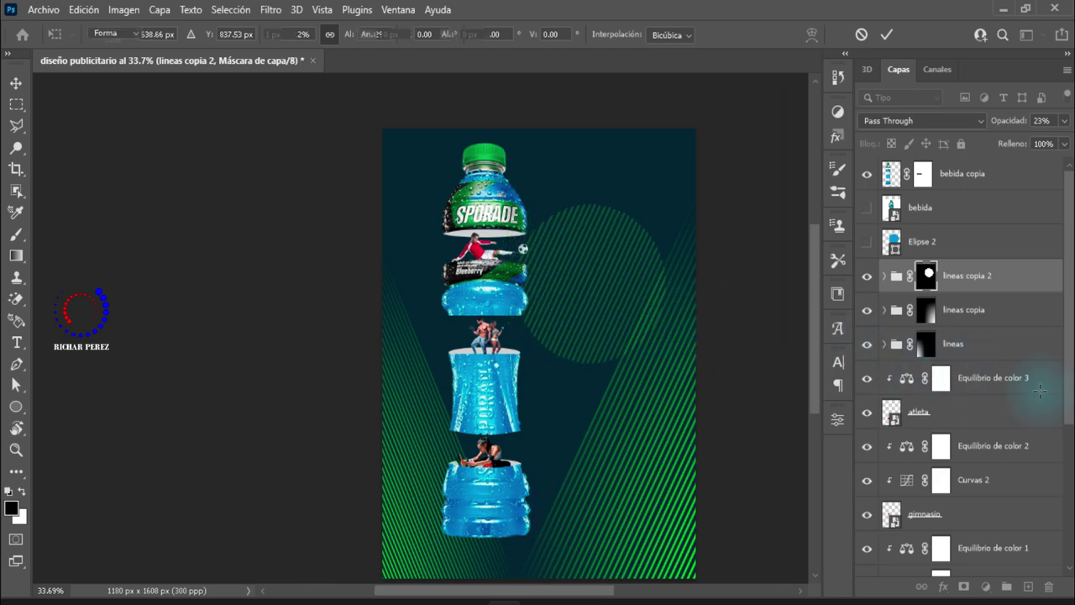
key("u")
- Rotate the lineas copia line fan about 7 degrees clockwise and nudge it down
left_click(894, 310)
left_click(868, 316)
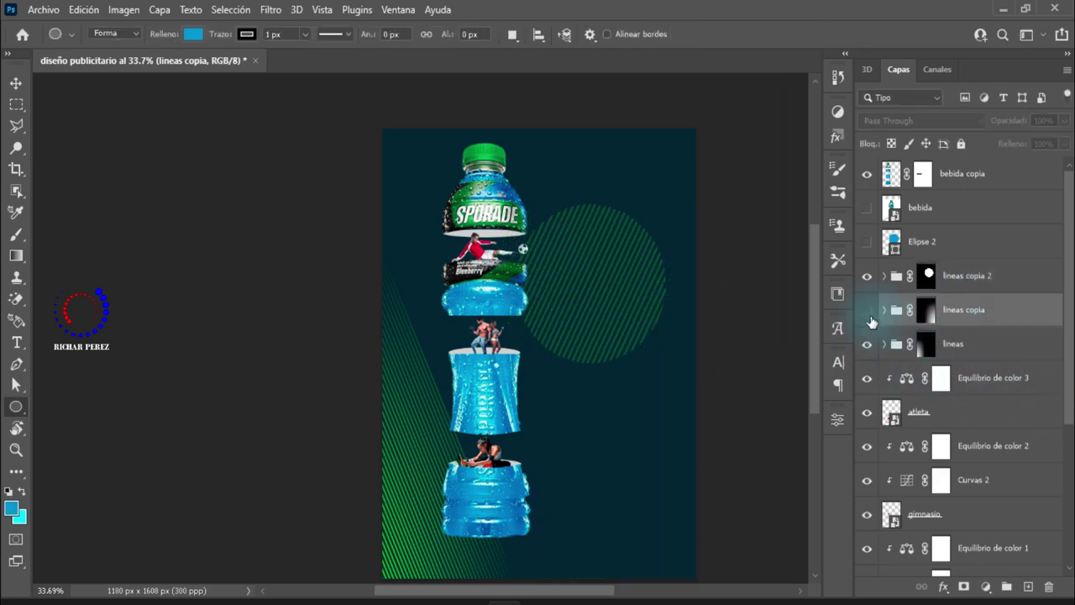
key("ctrl+t")
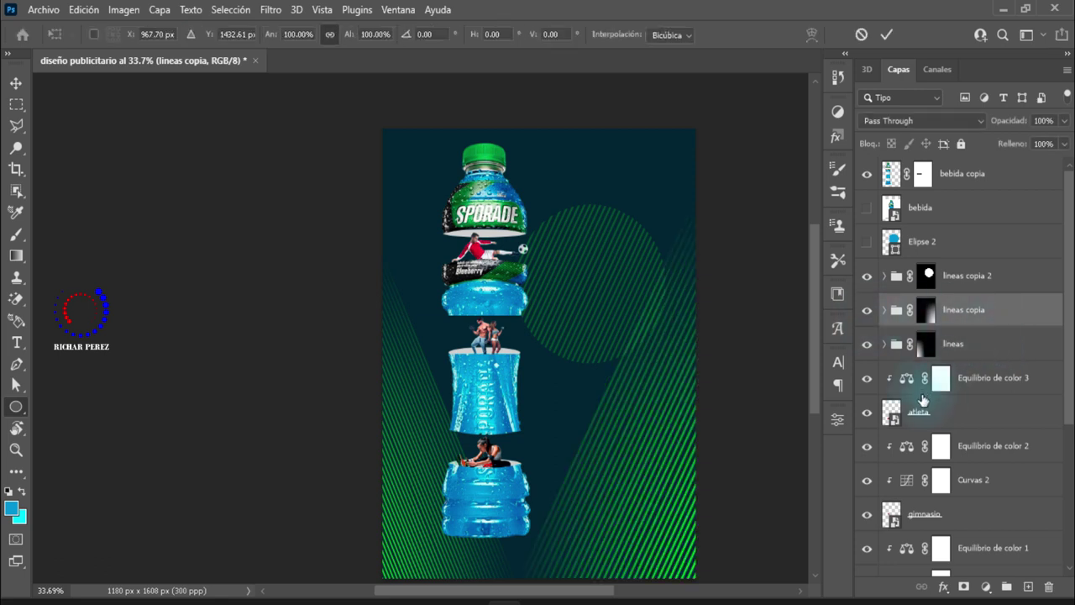
scroll(735, 389, "down", 2)
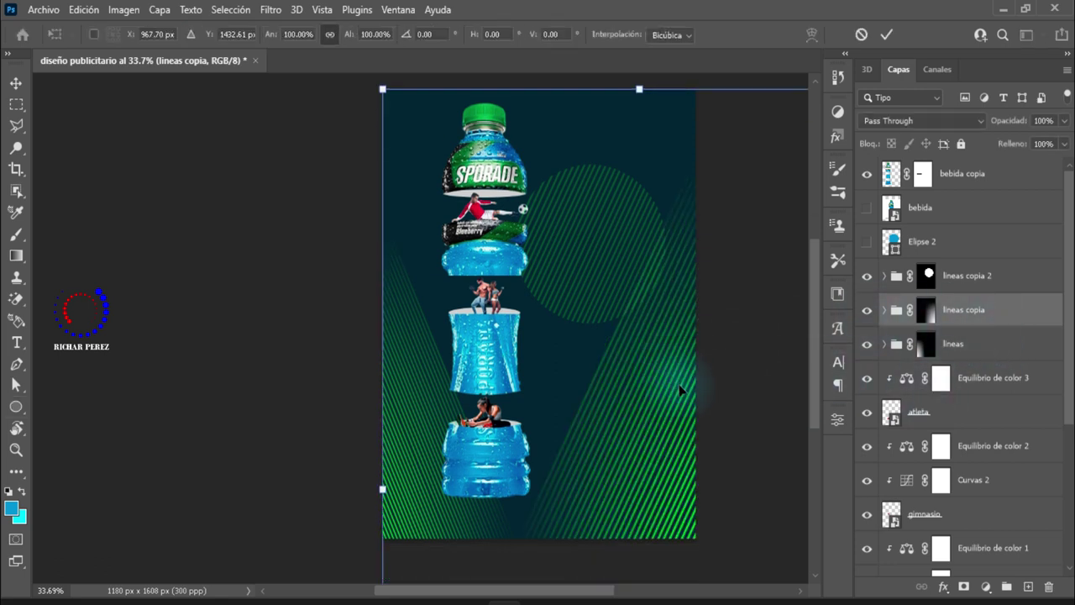
left_click_drag(369, 92, 430, 80)
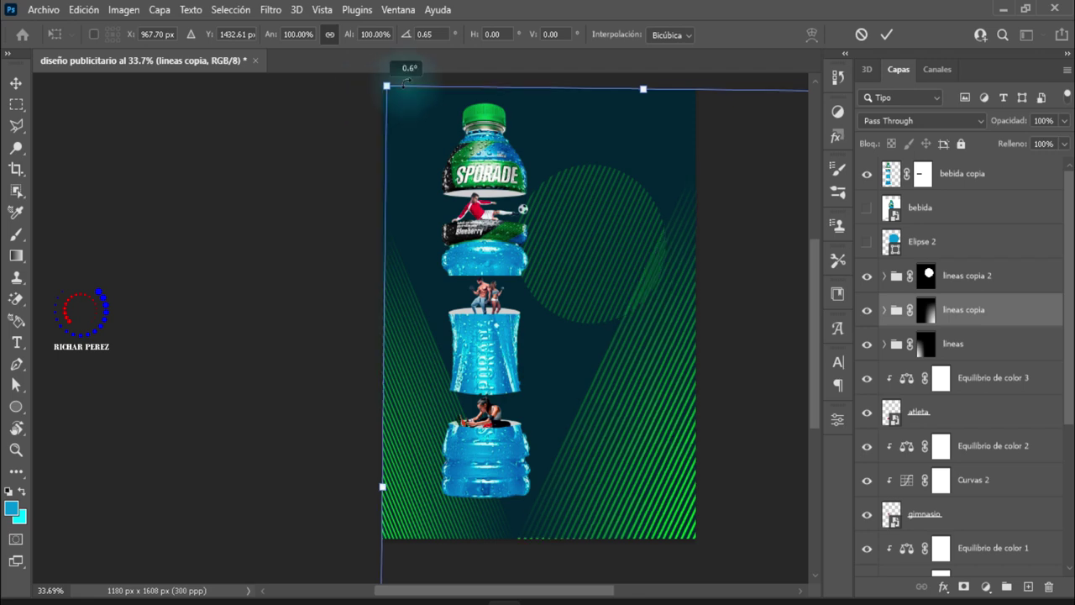
left_click_drag(697, 416, 697, 432)
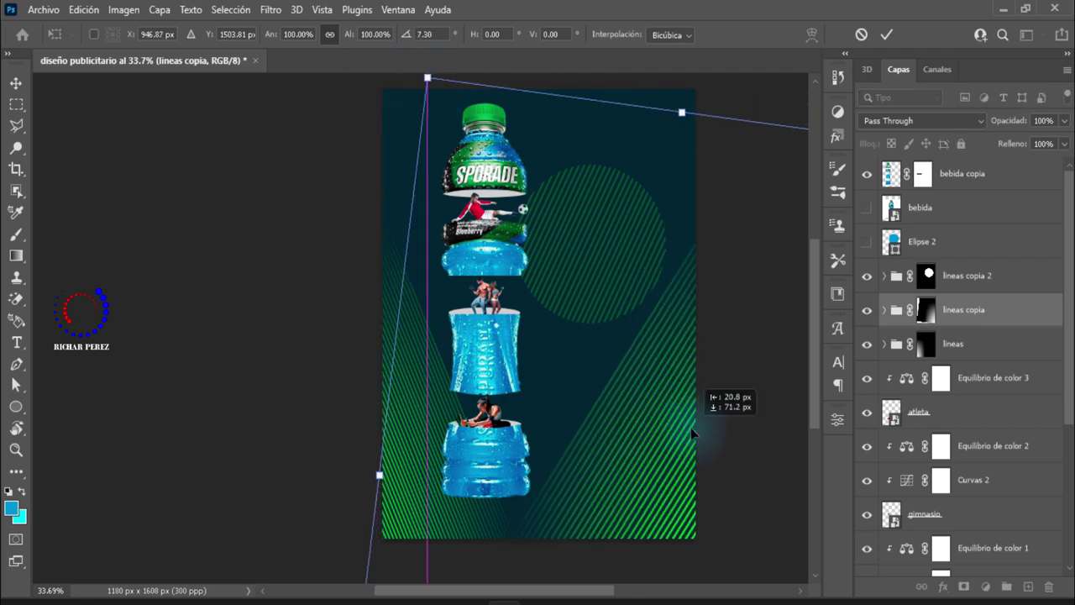
key("Return")
key("u")
key("ctrl+0")
- Move the striped circle slightly right and down
scroll(672, 403, "up", 2)
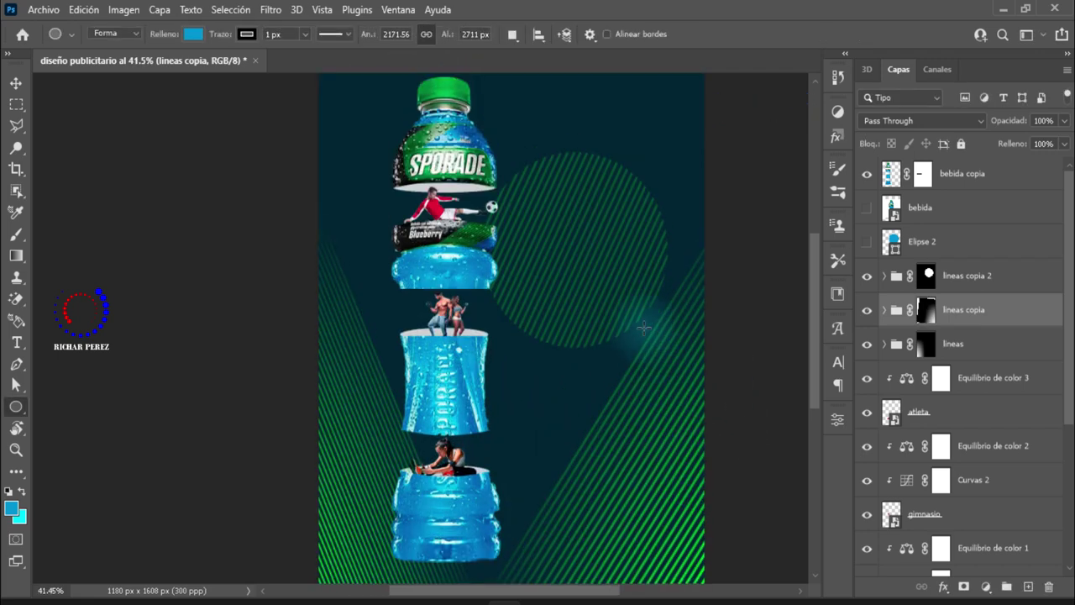
scroll(671, 394, "up", 1)
left_click(978, 281)
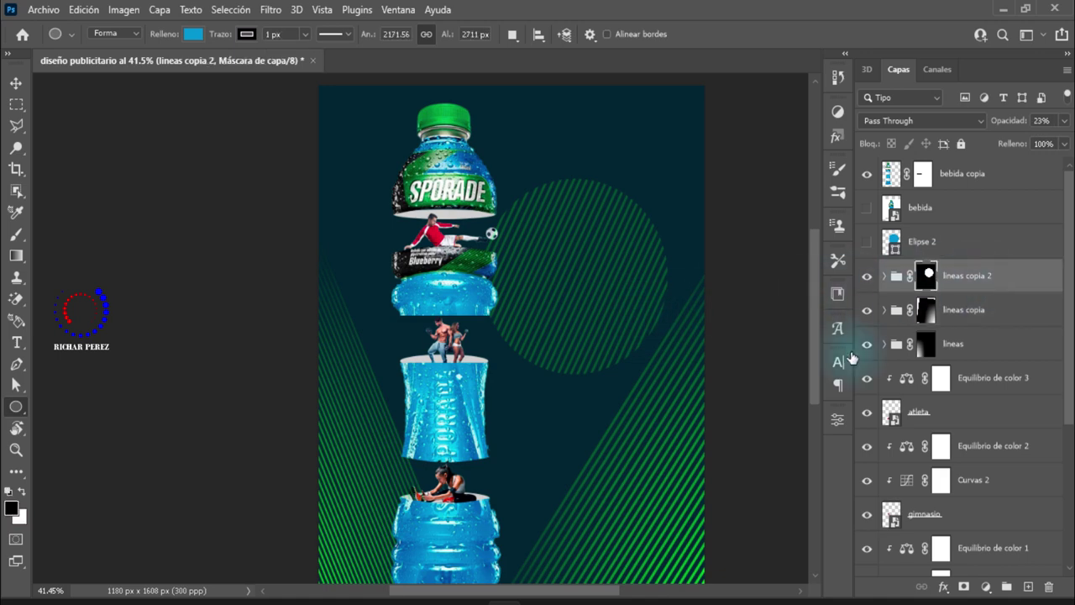
key("ctrl+t")
left_click_drag(561, 309, 583, 312)
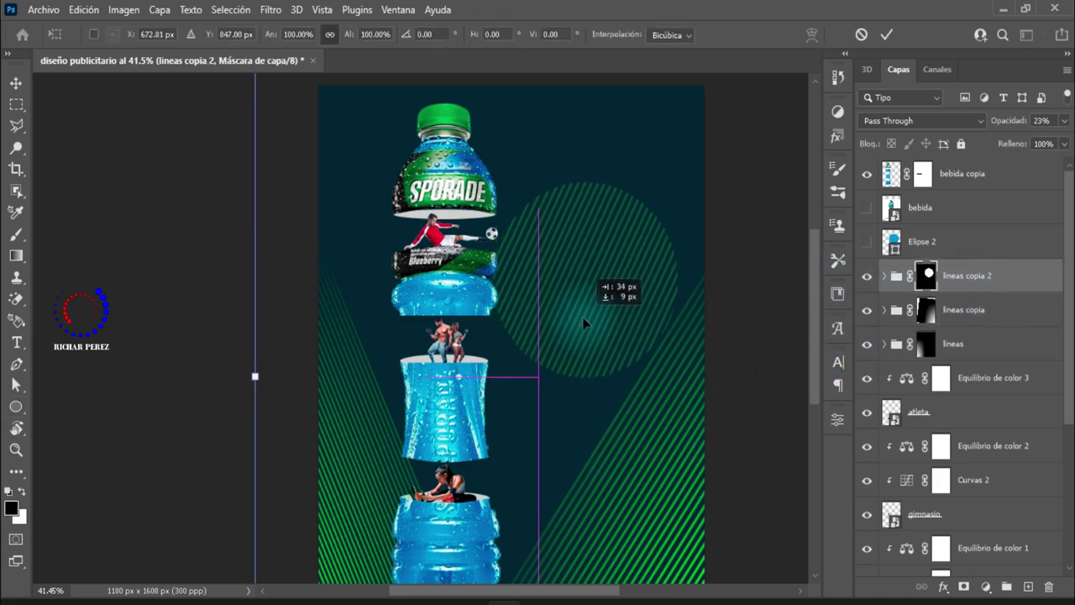
key("Return")
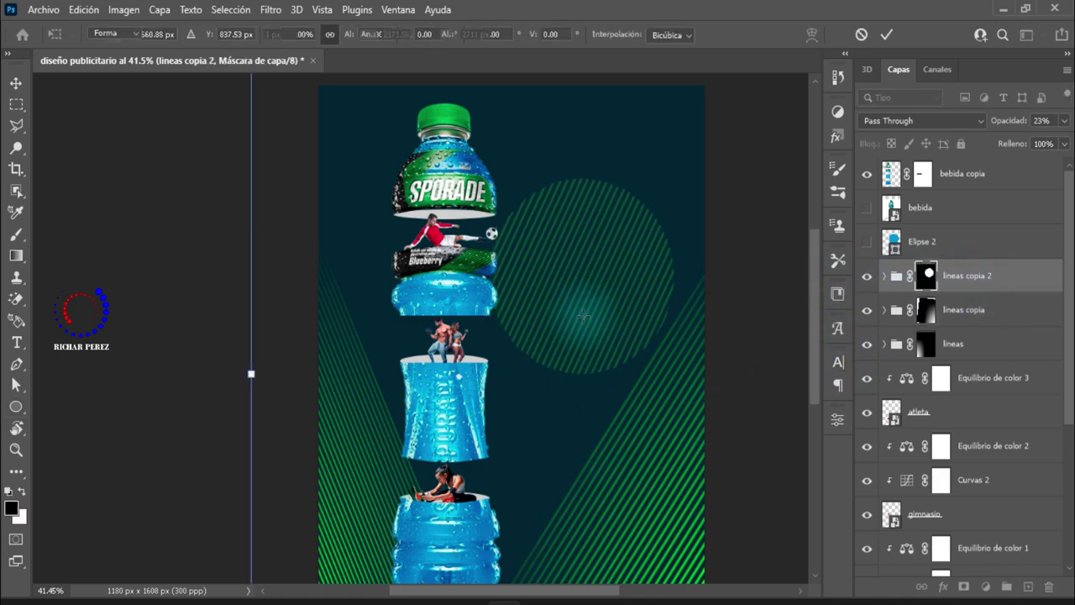
key("u")
scroll(581, 309, "down", 2)
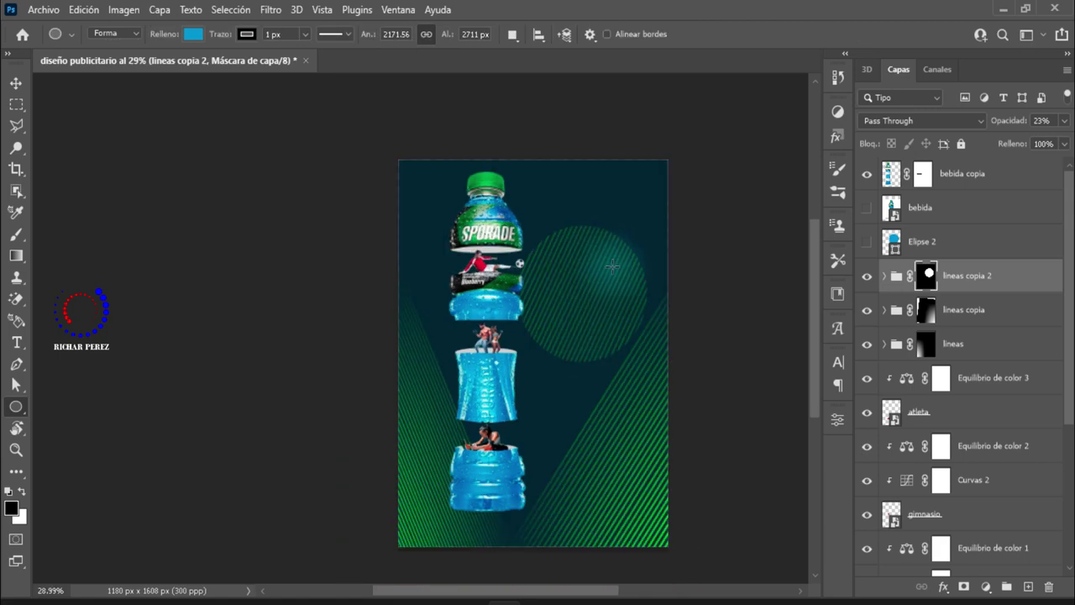
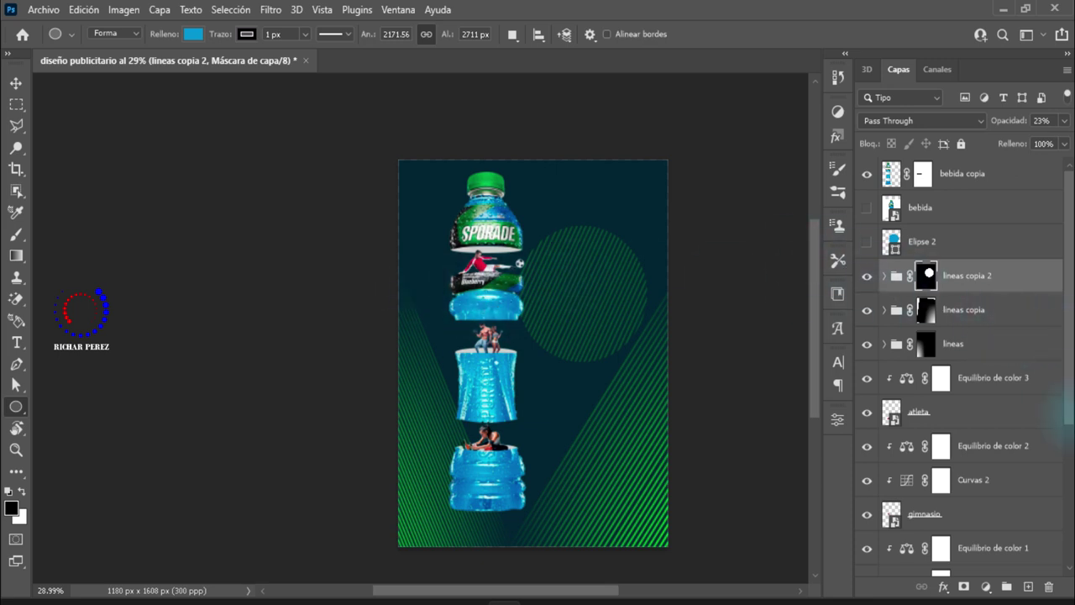
- On a new layer, add a '+' text in Arial just right of the bottle cap
left_click(1028, 586)
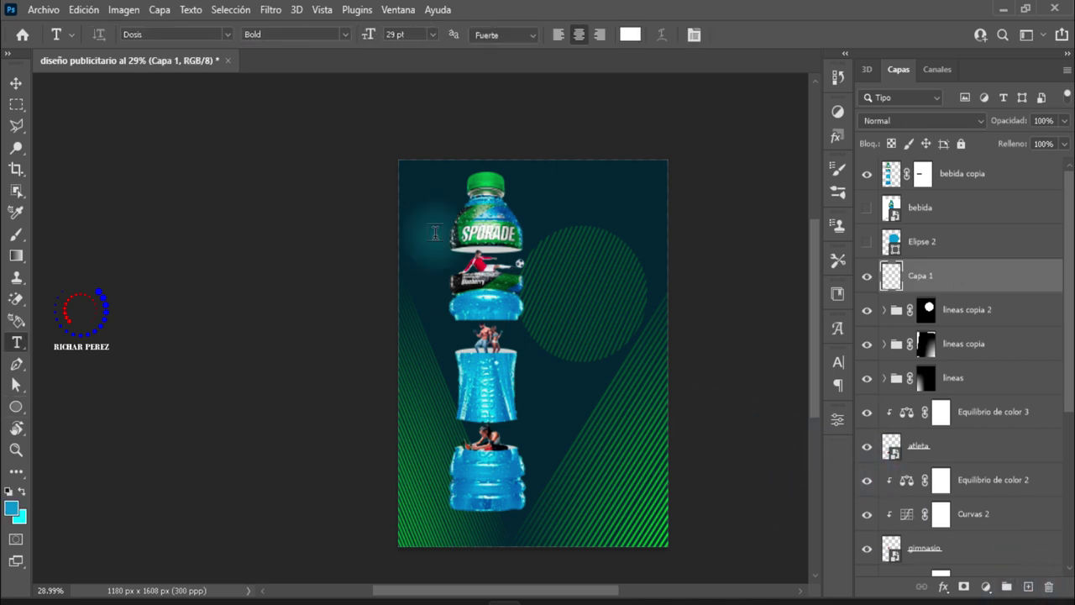
key("t")
left_click(227, 34)
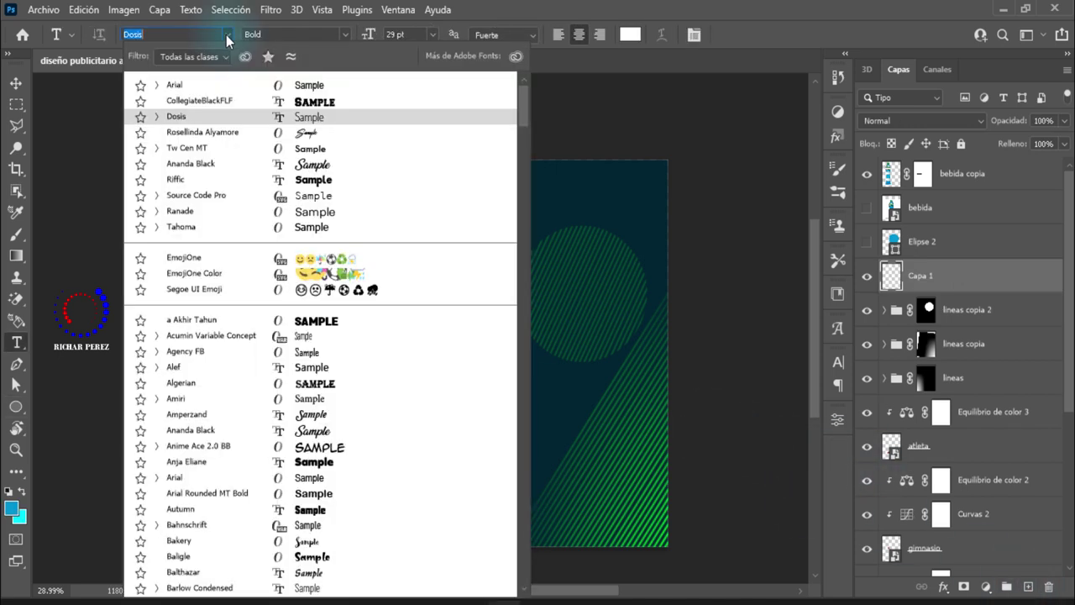
left_click(178, 85)
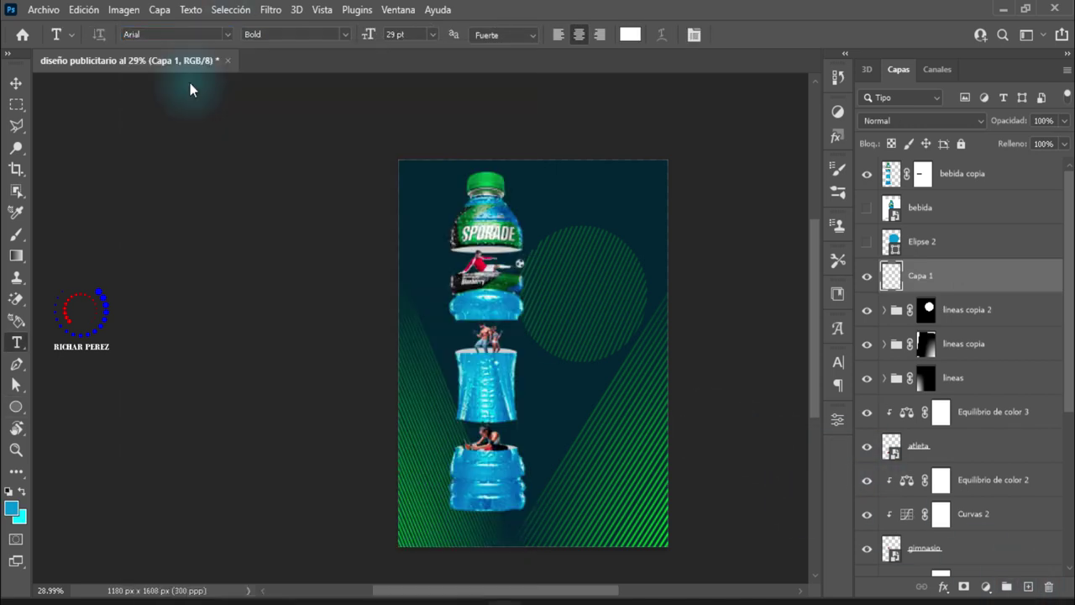
left_click(553, 210)
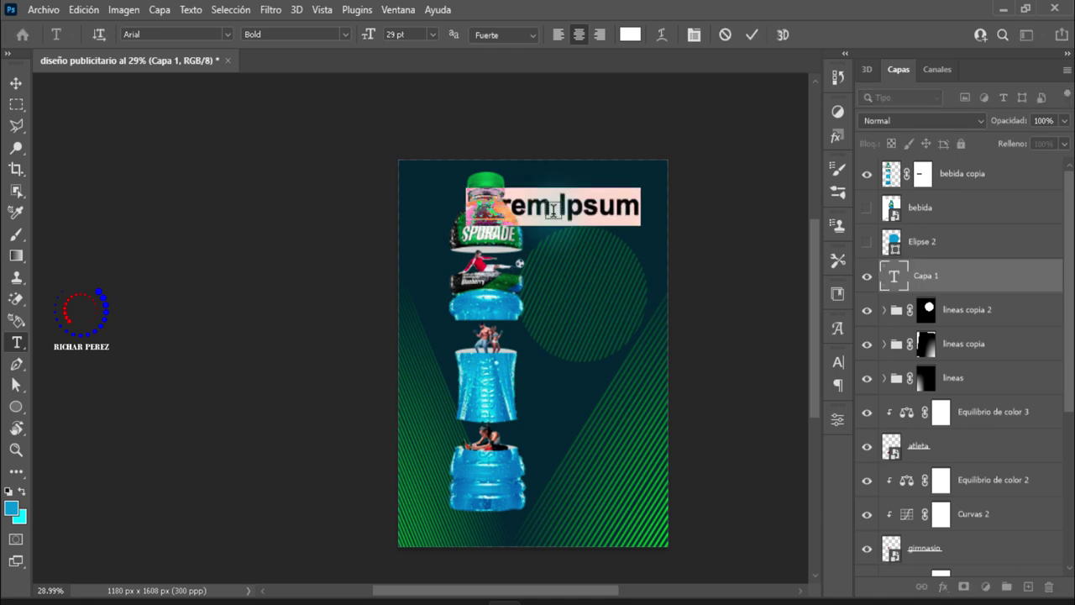
key("BackSpace")
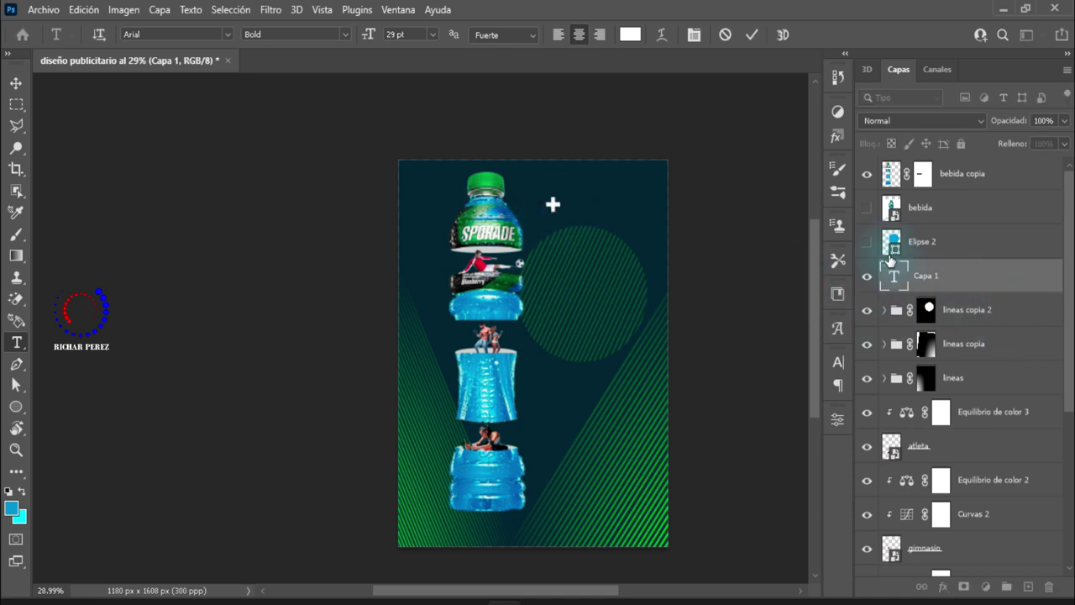
left_click(750, 130)
- Make the + text Faux Bold with the Arial Bold style
left_click(691, 46)
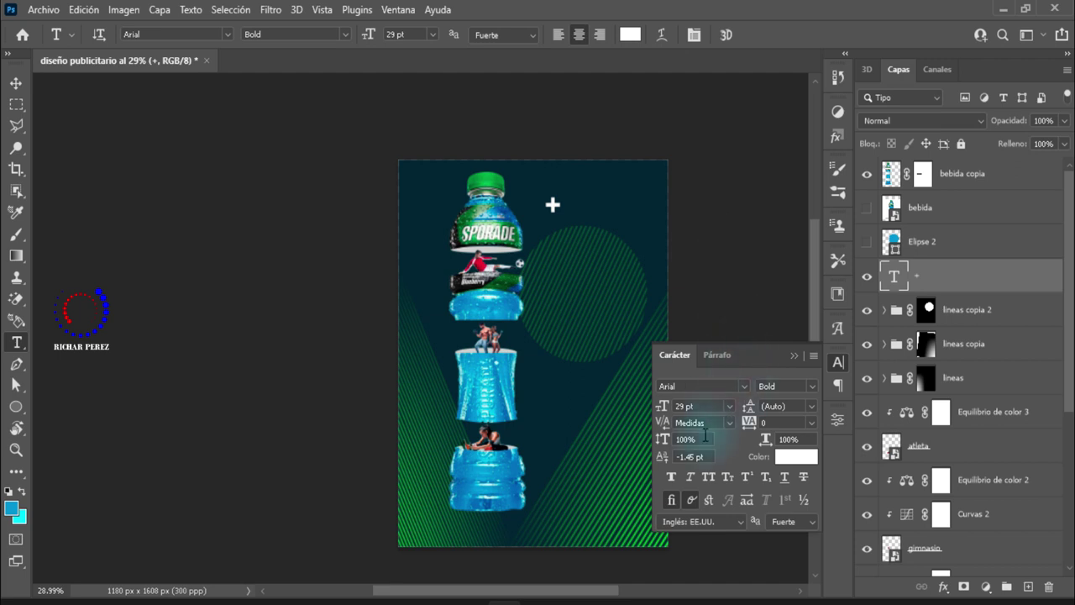
left_click(670, 477)
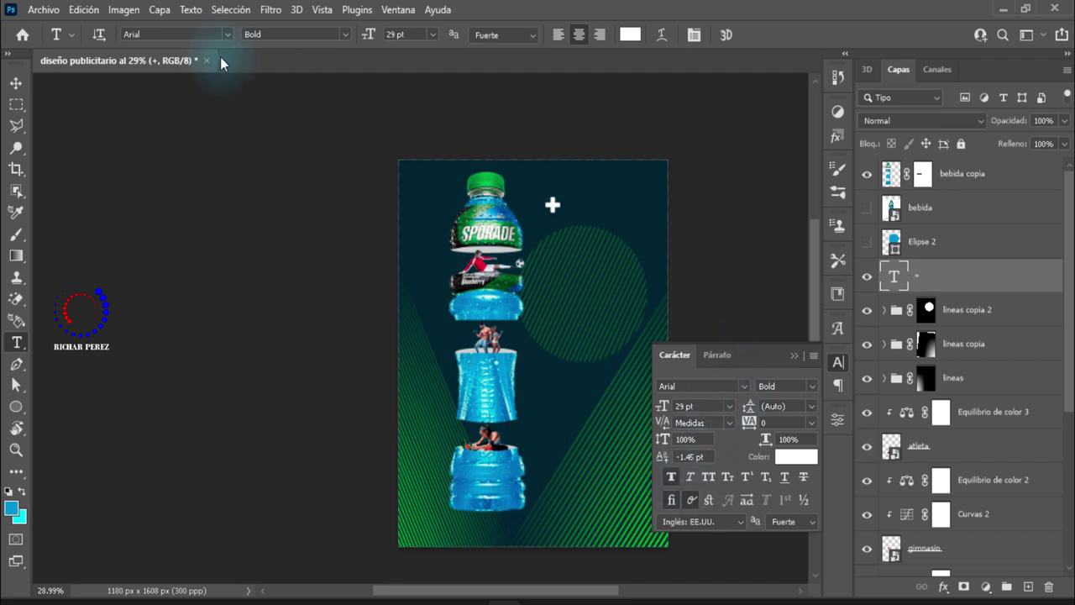
left_click(347, 36)
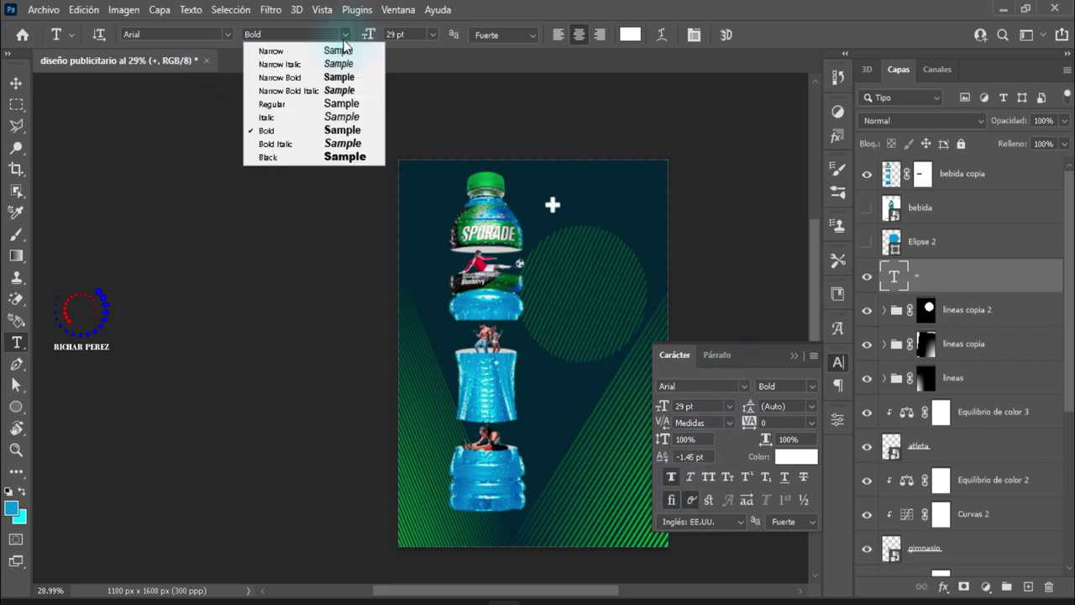
left_click(300, 131)
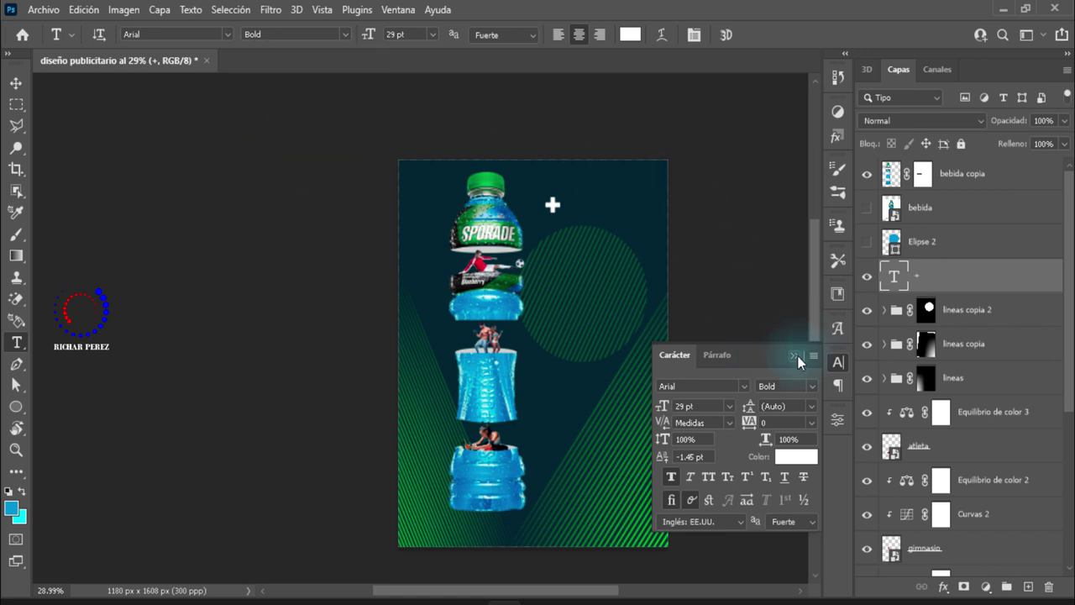
left_click(794, 356)
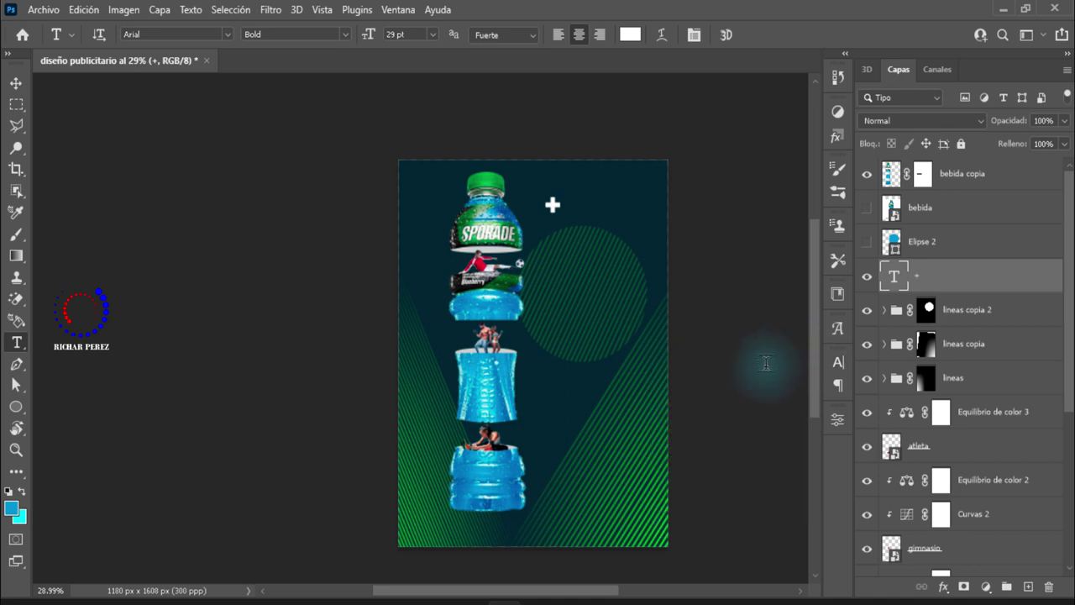
key("ctrl+t")
- Rotate the + sign about -23.2° and move it slightly lower
left_click_drag(599, 235, 619, 223)
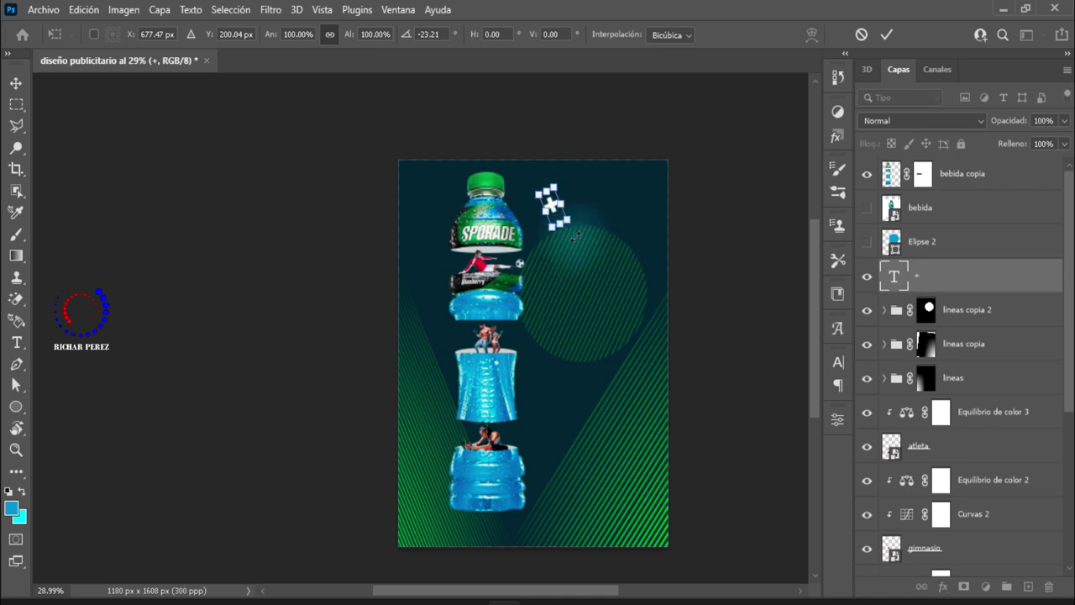
scroll(569, 248, "up", 2, "alt")
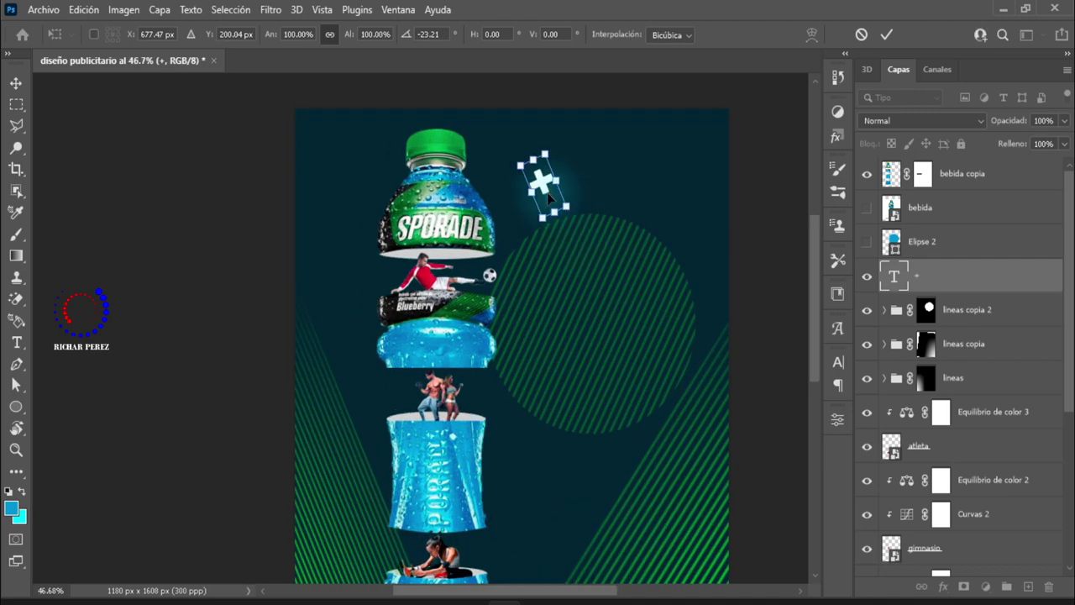
left_click_drag(547, 196, 550, 217)
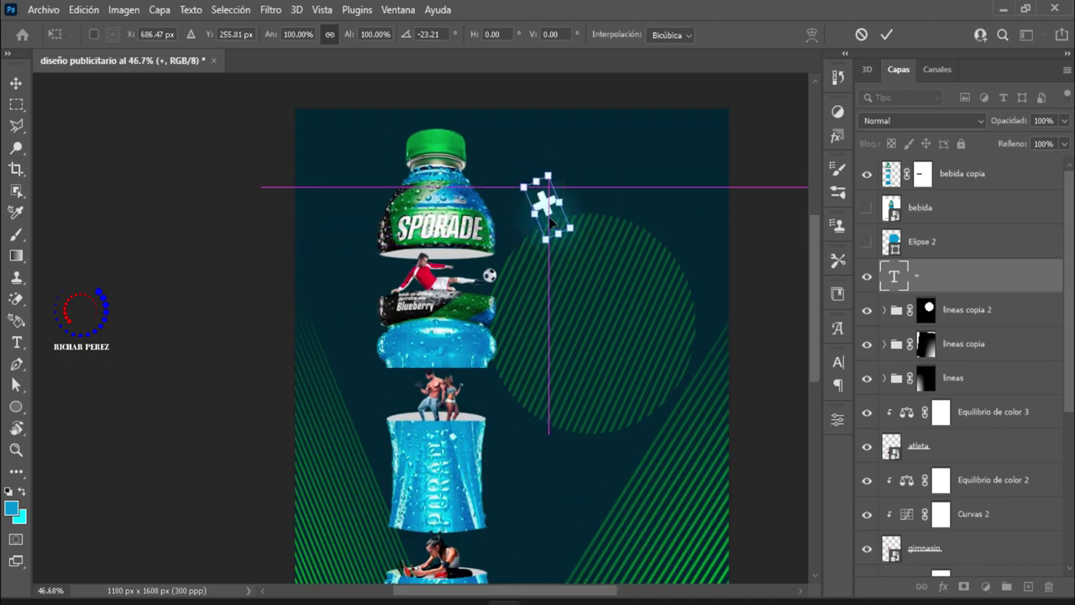
left_click_drag(550, 217, 553, 222)
key("Return")
- Narrow the 'lineas copia 2' striped circle to about 91.65% and shift it down-right
key("v")
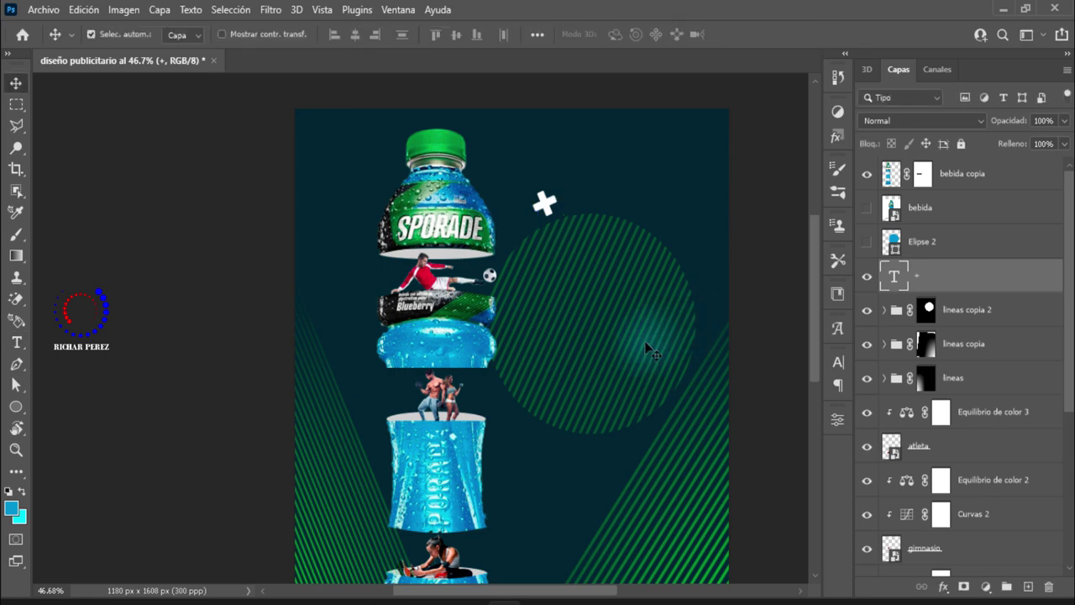
left_click(991, 310)
key("ctrl+t")
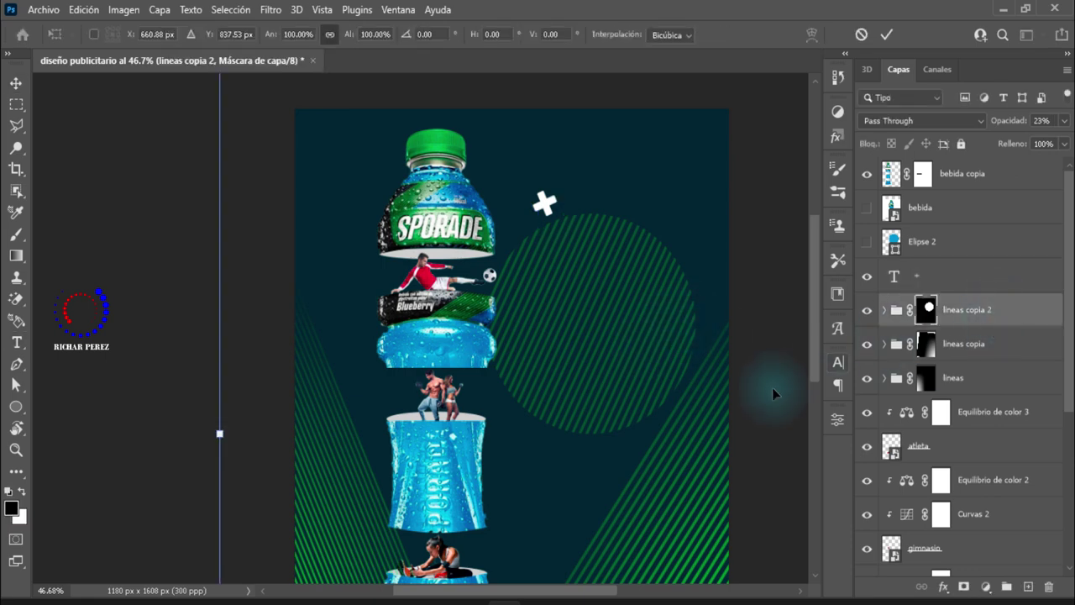
left_click_drag(219, 434, 244, 434)
left_click_drag(449, 431, 456, 443)
key("Return")
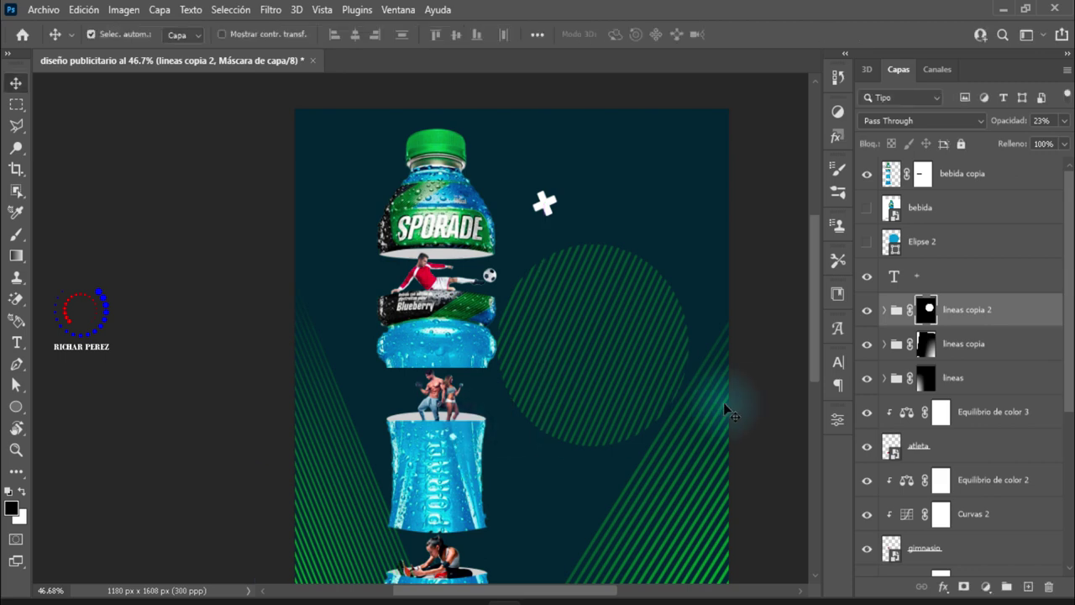
left_click(949, 275)
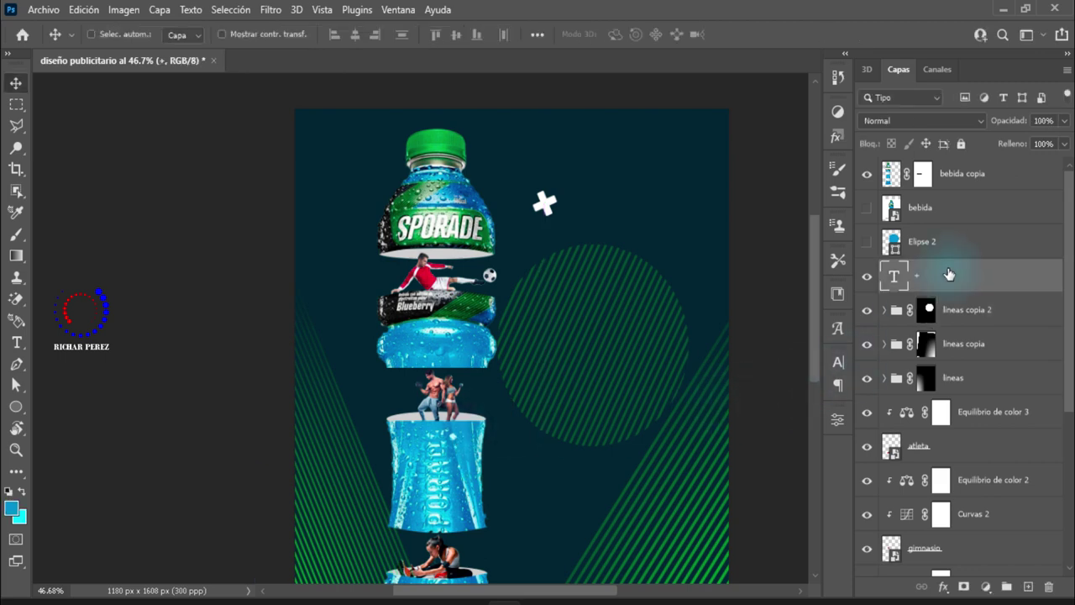
- Duplicate the + sign and move the copy to the poster's lower right
key("ctrl+j")
key("ctrl+t")
scroll(550, 160, "down", 1)
scroll(552, 122, "down", 1)
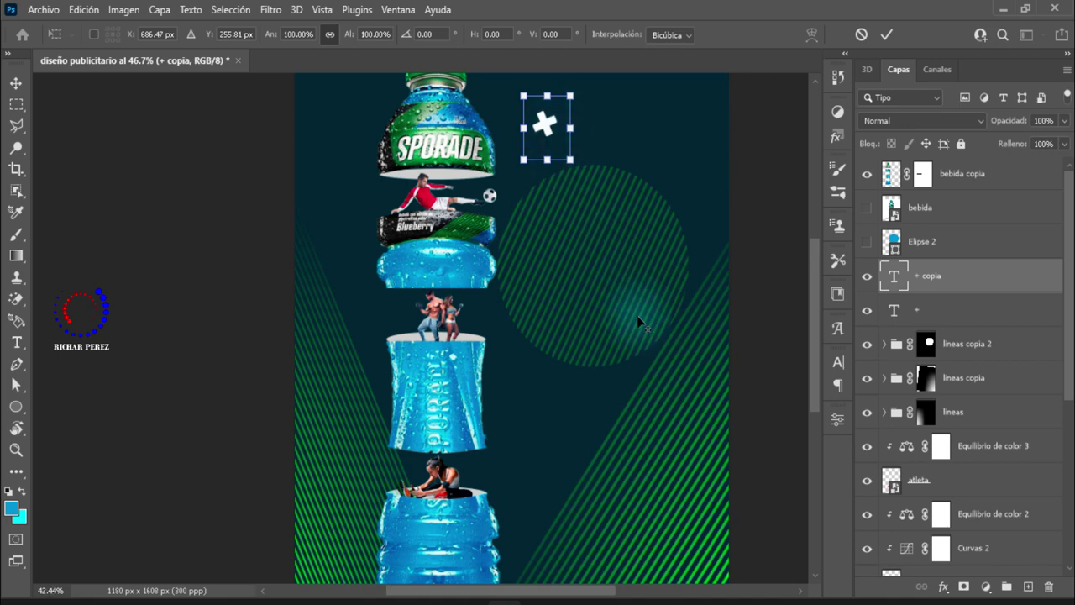
scroll(636, 315, "down", 3)
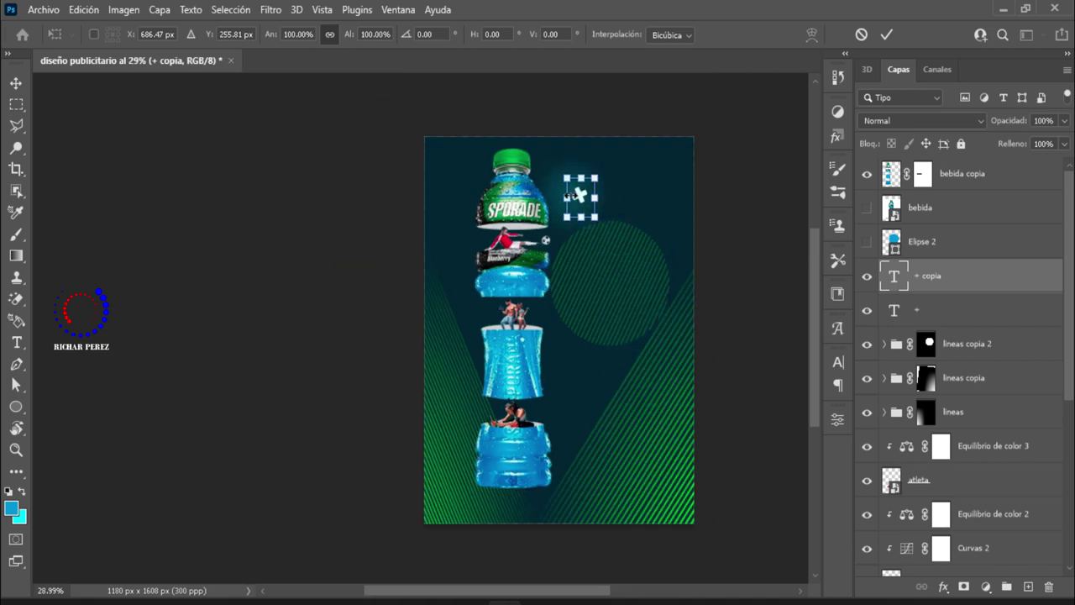
left_click_drag(590, 201, 660, 463)
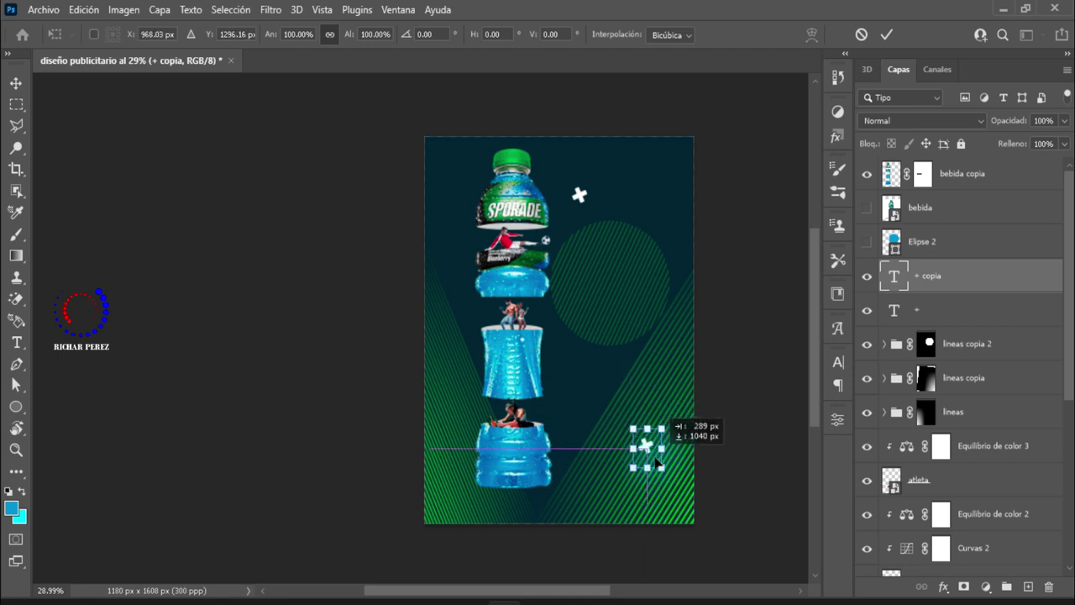
left_click(756, 451)
- Duplicate the + again and place this copy beside the bottle's middle section
key("ctrl+j")
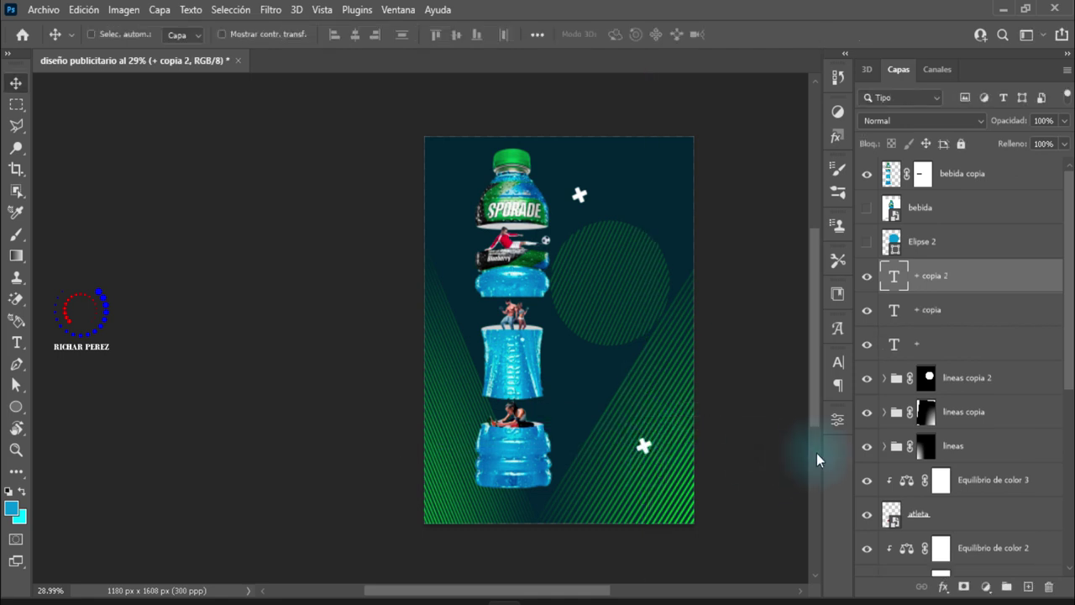
key("ctrl+t")
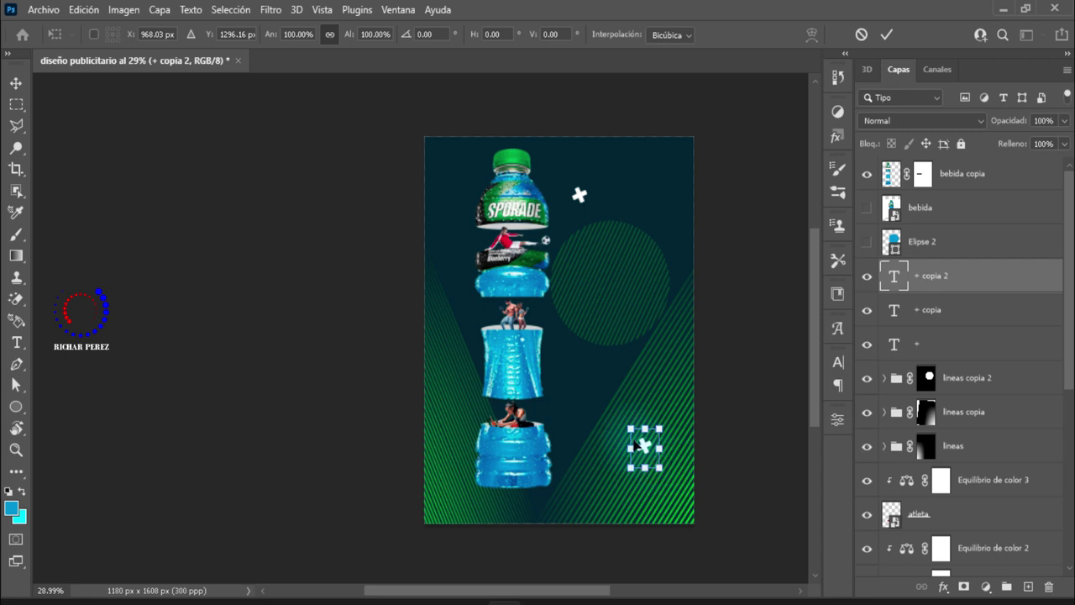
left_click_drag(642, 445, 576, 398)
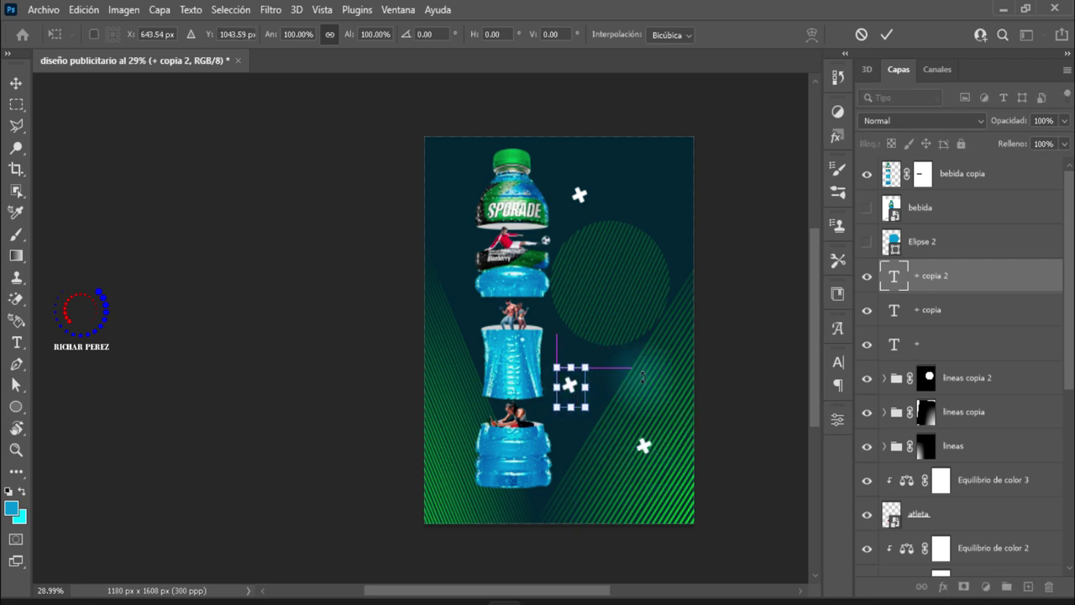
key("Return")
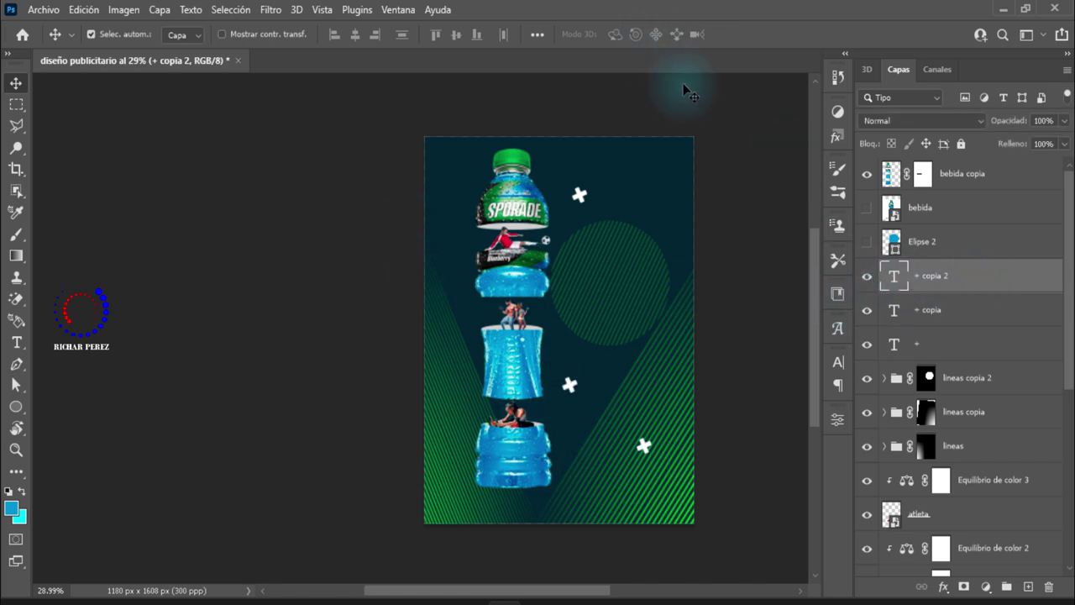
key("t")
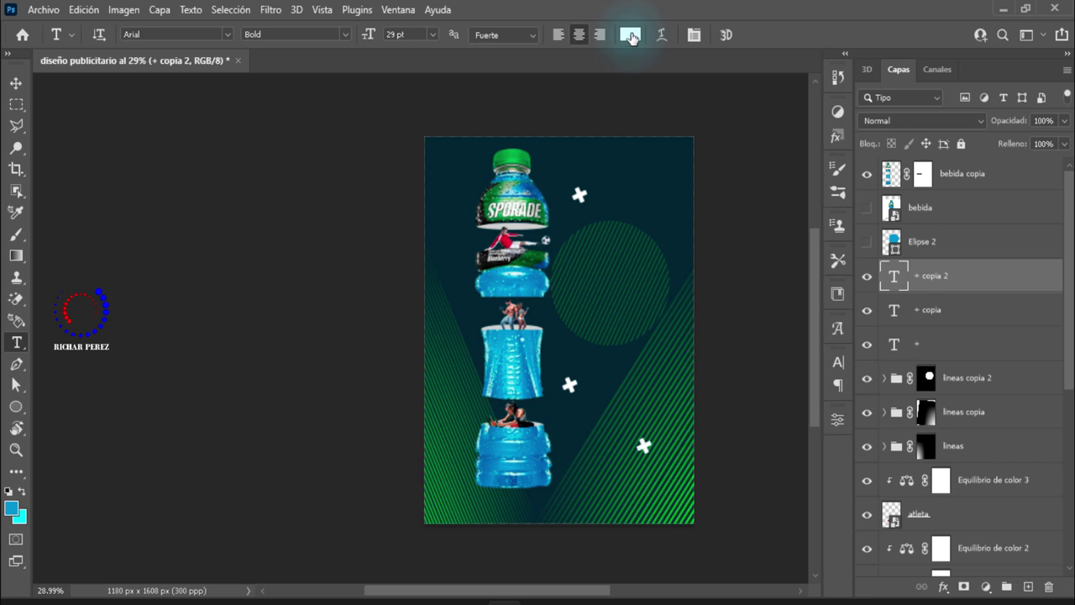
- Colour the mid-poster plus sign blue, hex 1395cf
left_click(631, 36)
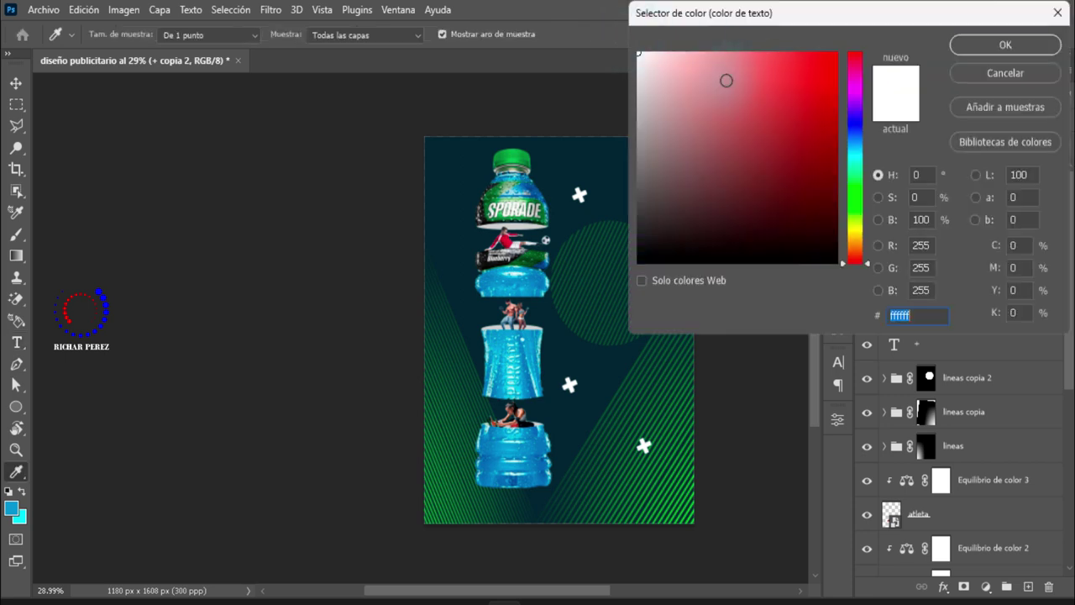
type("1")
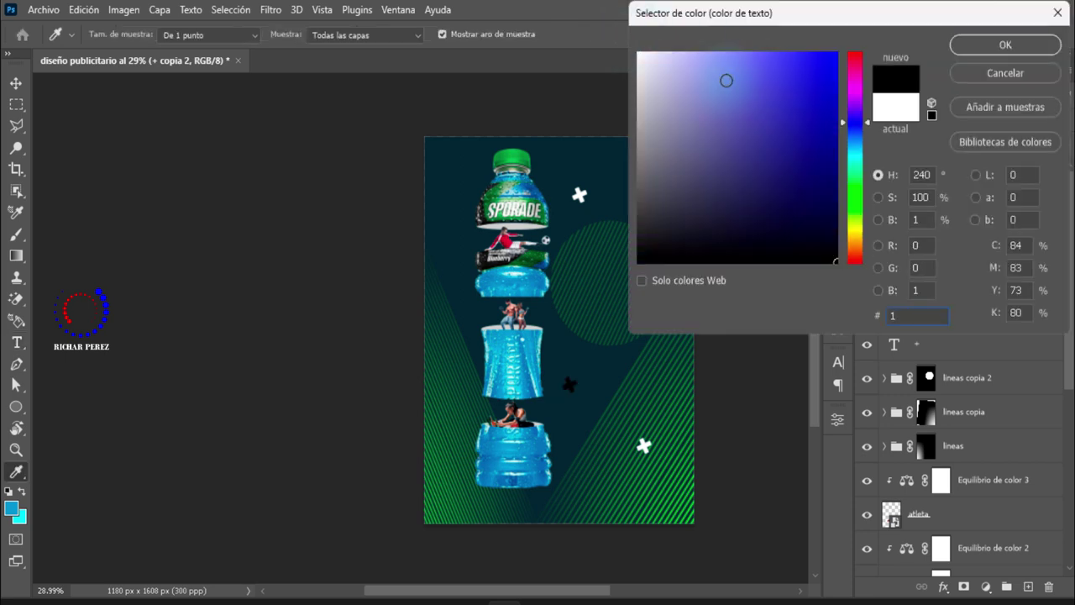
type("395")
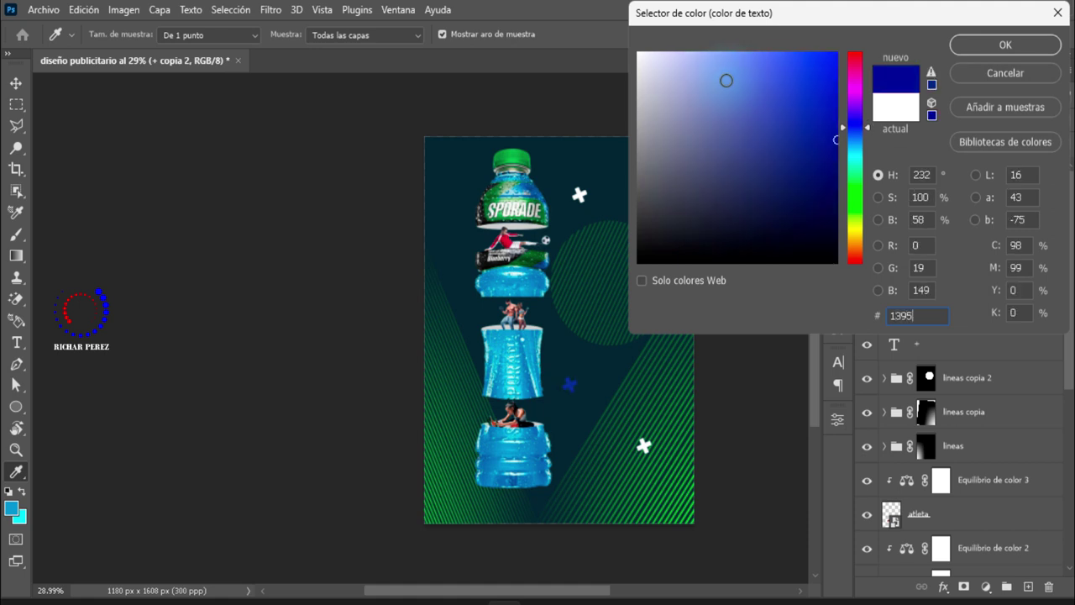
type("c")
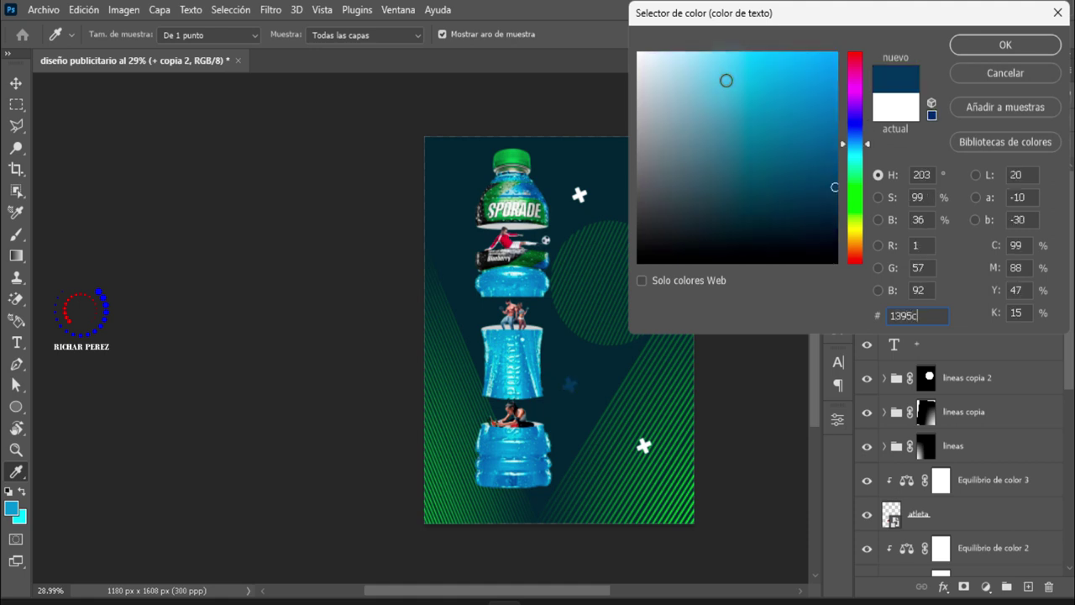
type("f")
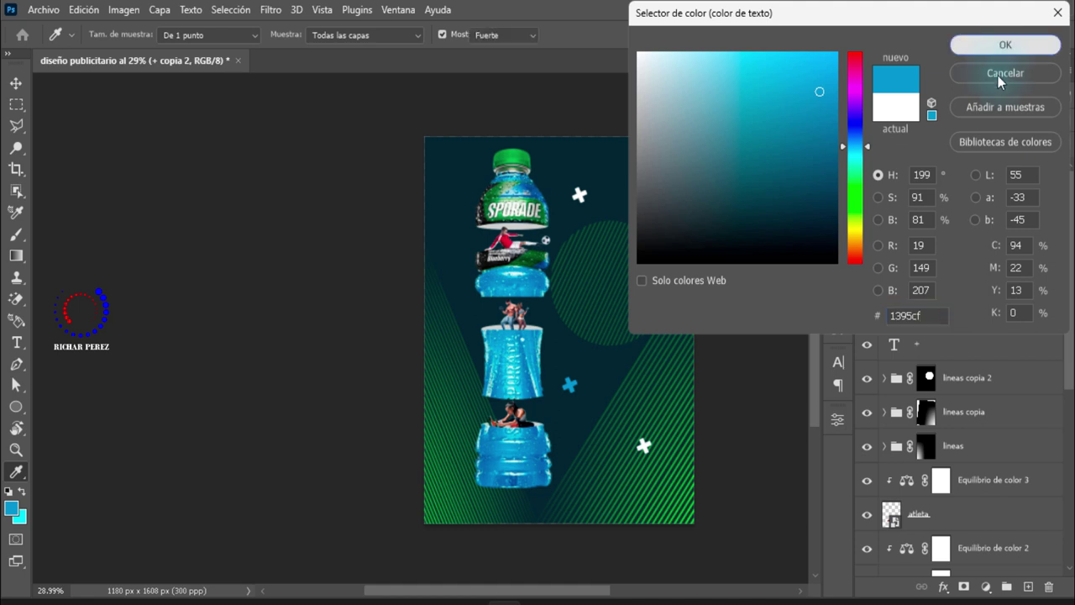
left_click(1004, 46)
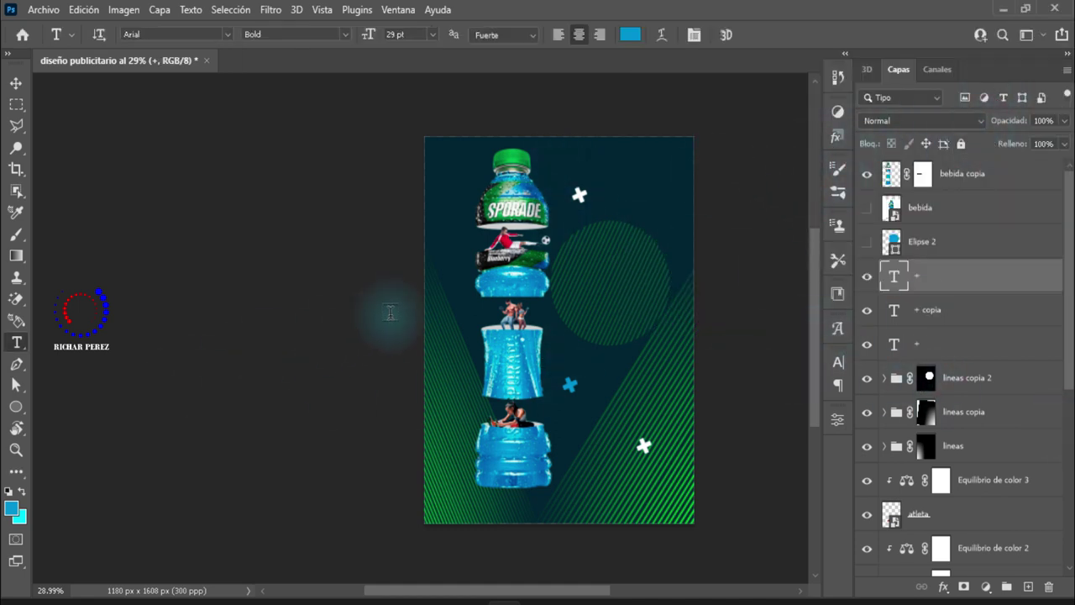
- Place the green double-arrow image into the poster as an embedded layer
left_click(953, 388)
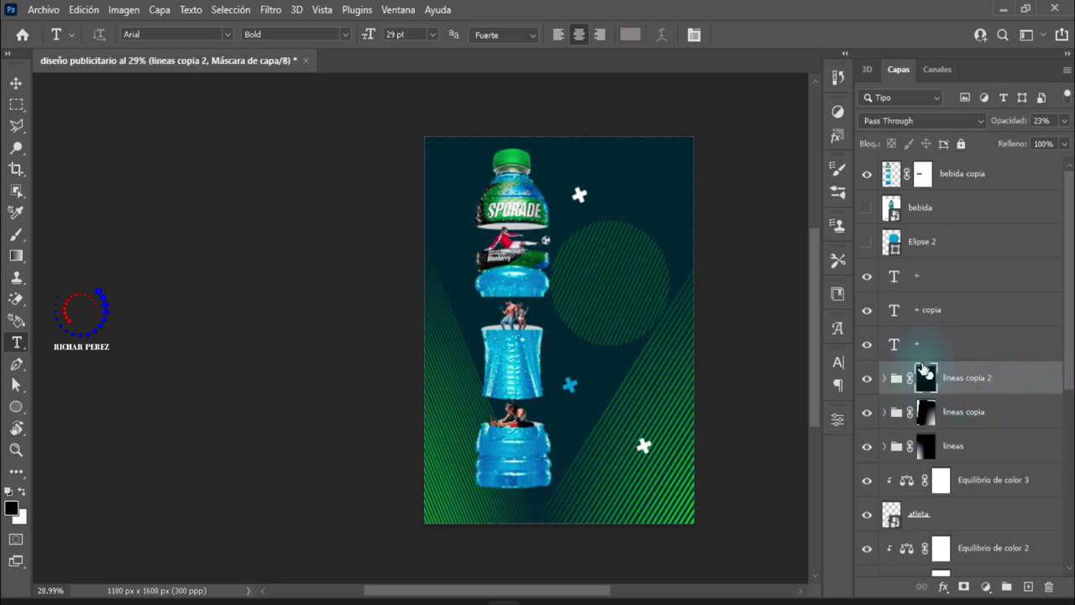
left_click(42, 15)
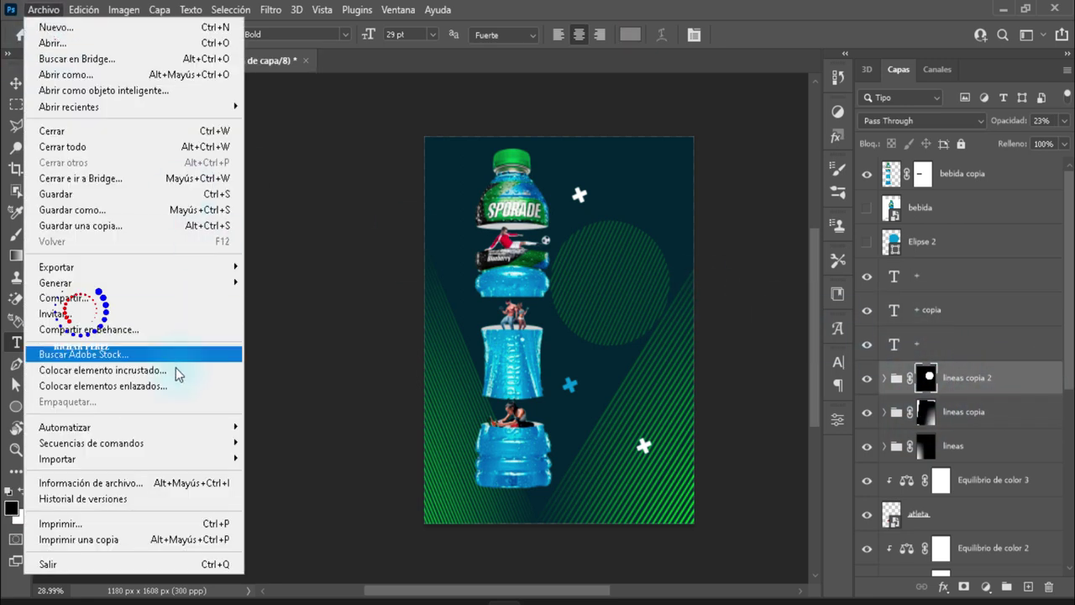
left_click(175, 367)
left_click(442, 148)
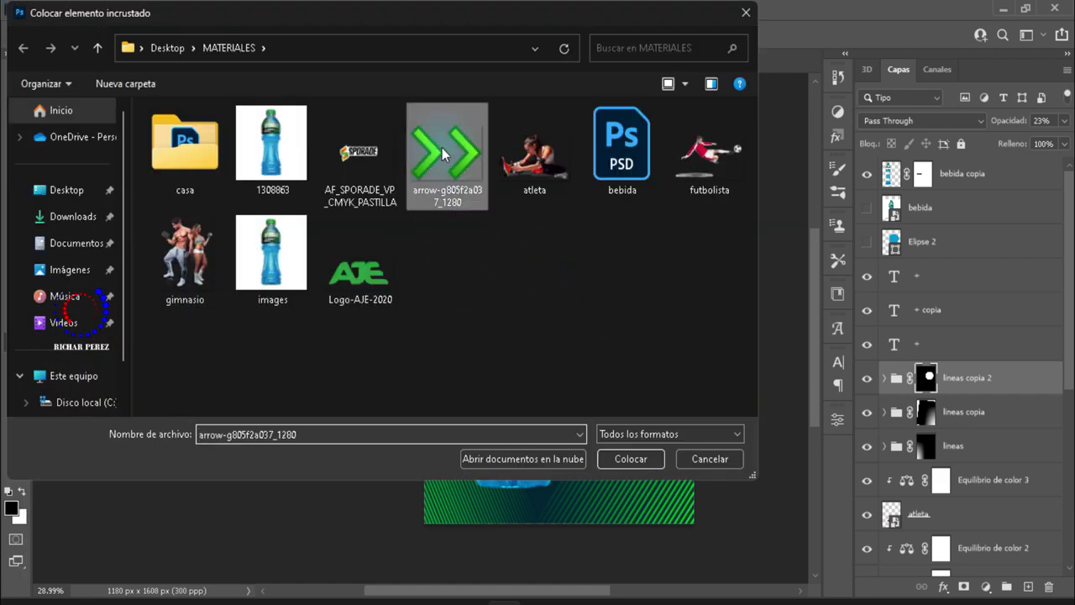
left_click(649, 465)
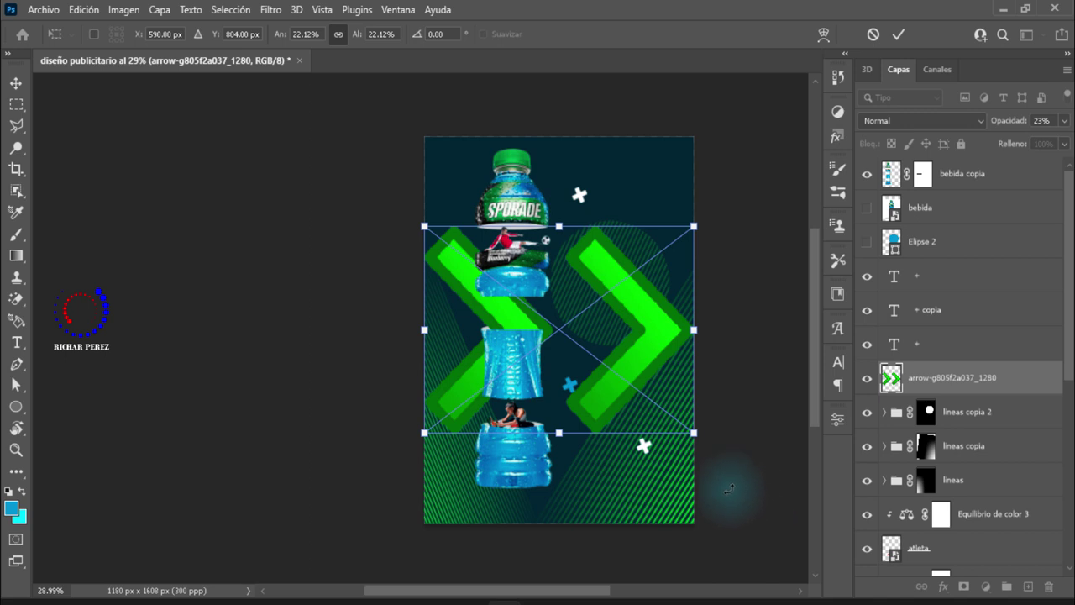
- Rotate the arrows to -74.43°, scale them to 14.72%, and move them bottom-right
left_click_drag(716, 457, 714, 273)
left_click_drag(583, 370, 662, 505)
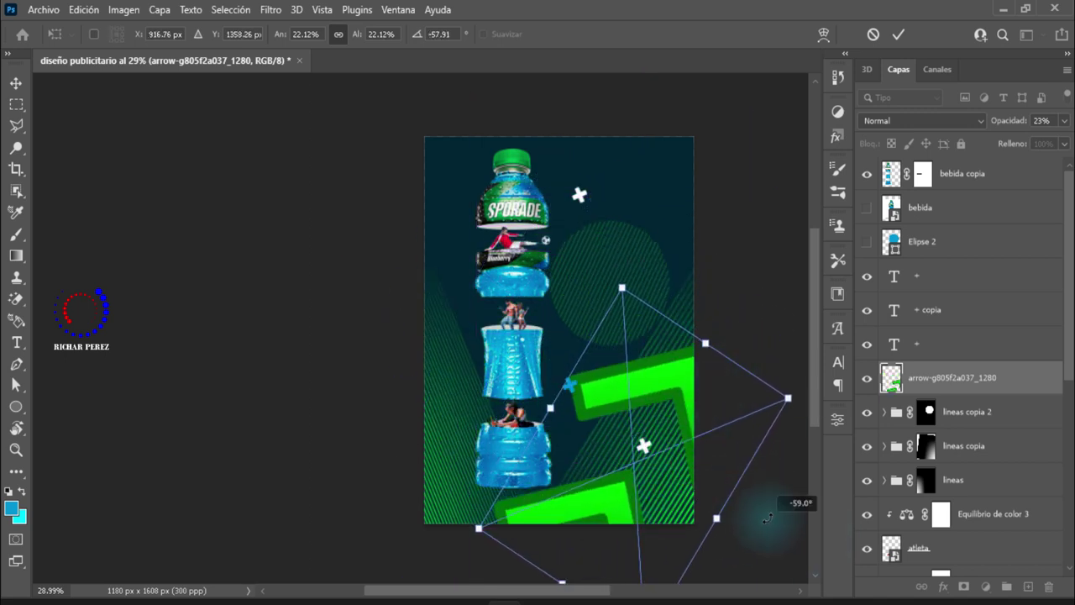
mouse_move(762, 515)
left_mouse_down()
mouse_move(781, 483)
mouse_move(777, 497)
left_mouse_up()
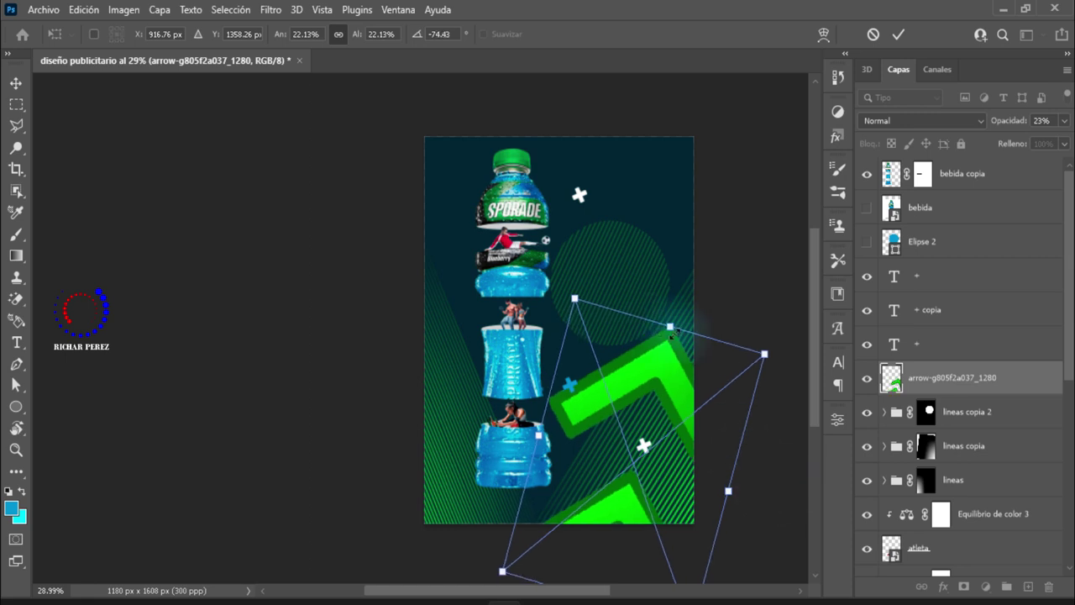
left_click_drag(757, 345, 707, 437)
left_click_drag(695, 410, 691, 427)
- Duplicate the arrow layer and place the copy down-left below the first
key("Return")
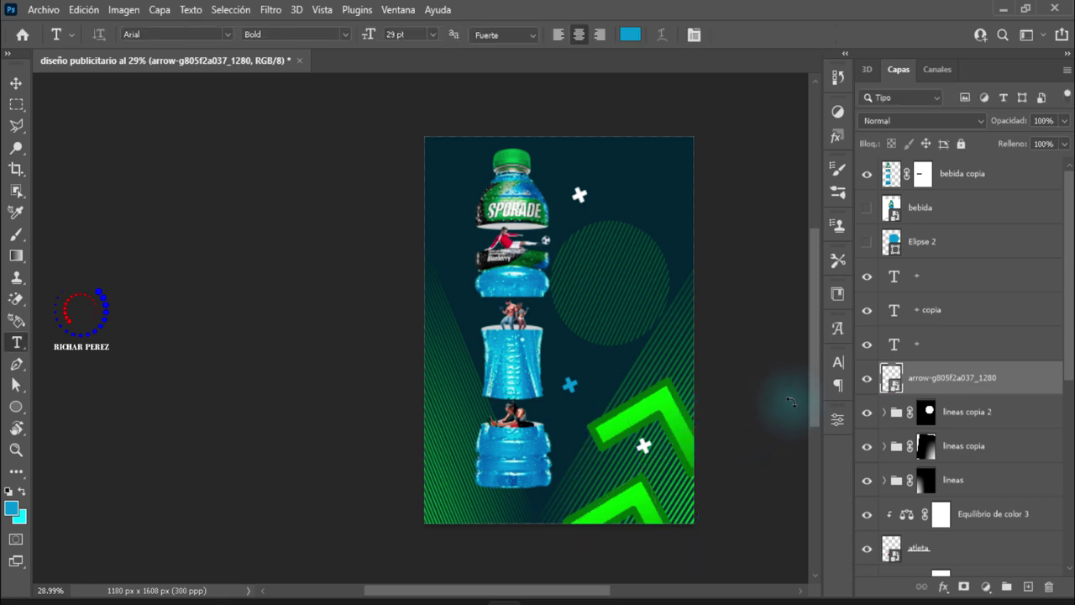
key("ctrl+j")
key("ctrl+t")
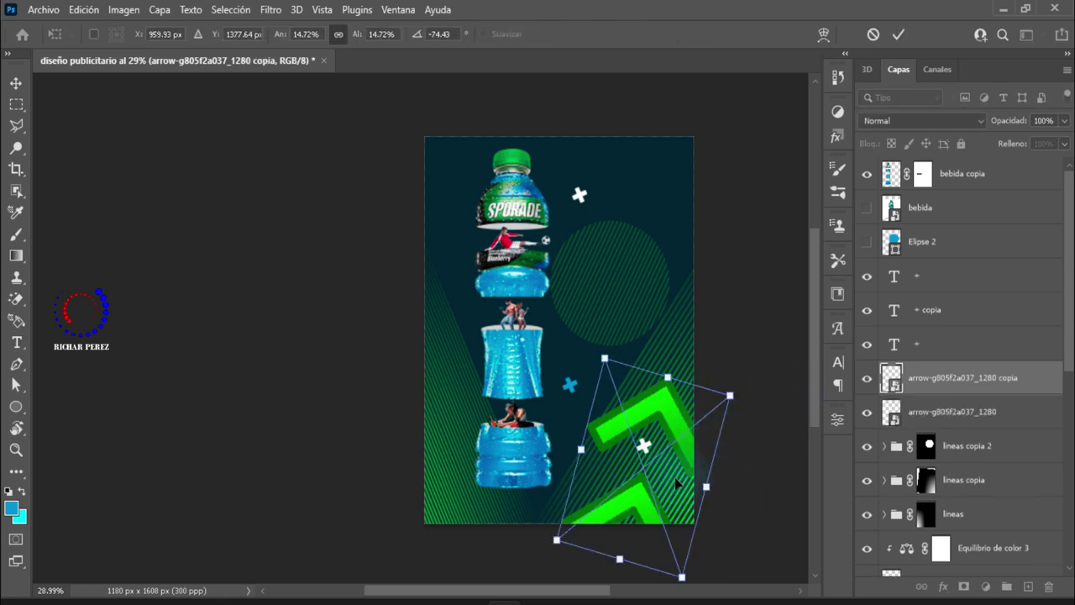
mouse_move(678, 479)
left_mouse_down()
mouse_move(650, 528)
mouse_move(661, 525)
left_mouse_up()
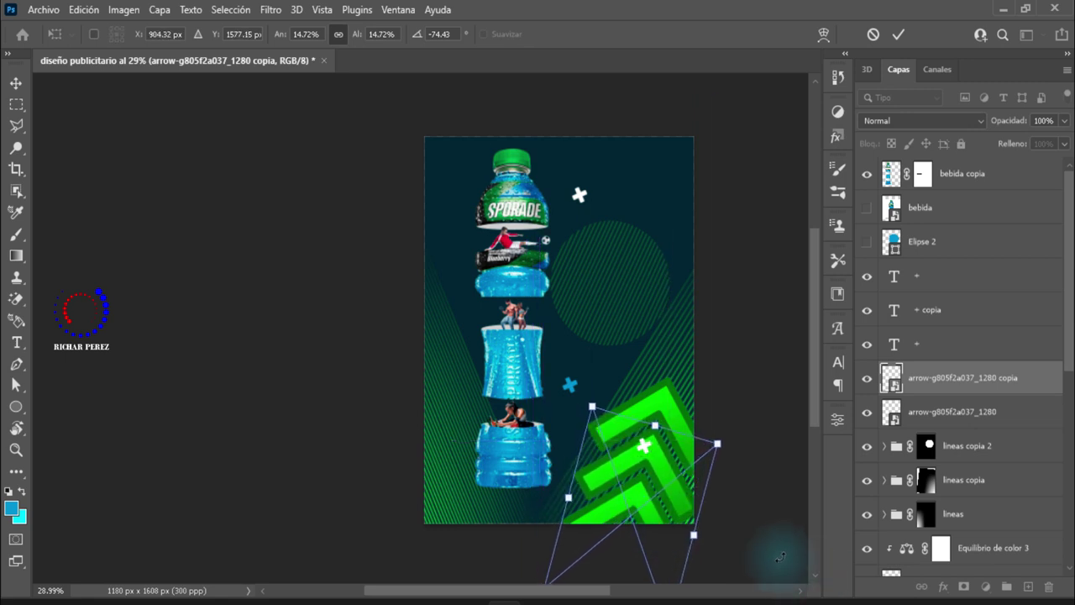
key("Return")
- Group both arrow layers into a group named 'felchas'
key("t")
left_click(976, 417, "shift")
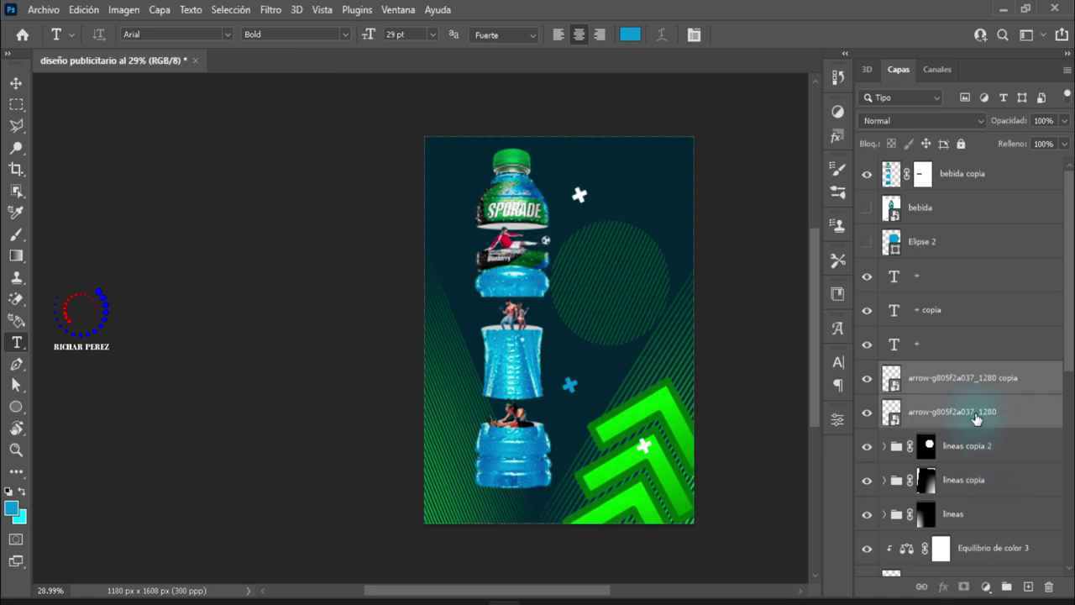
key("ctrl+g")
double_click(919, 374)
type("flechas")
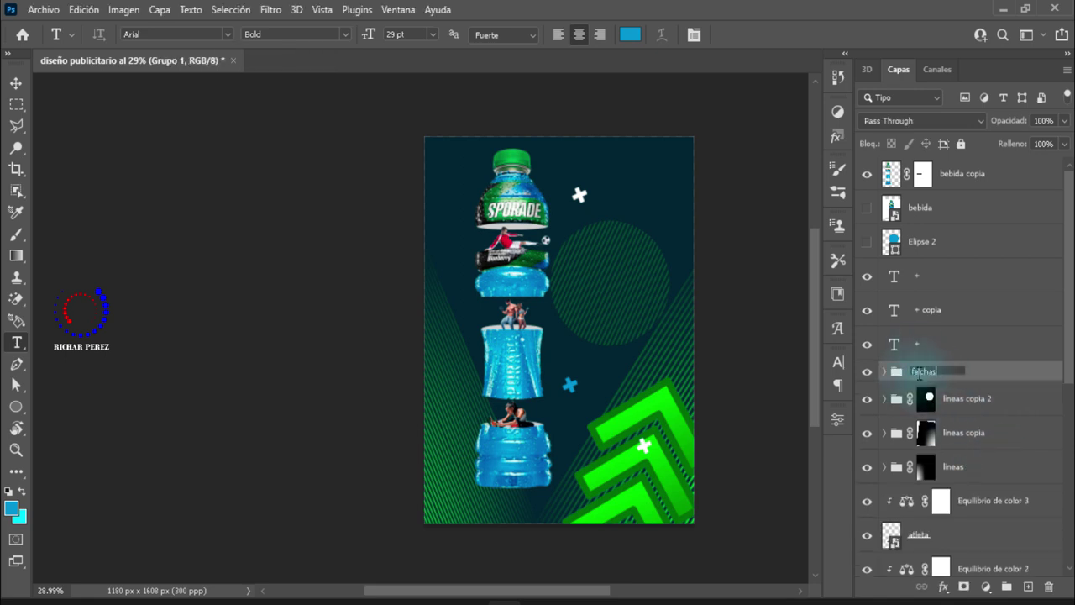
key("Return")
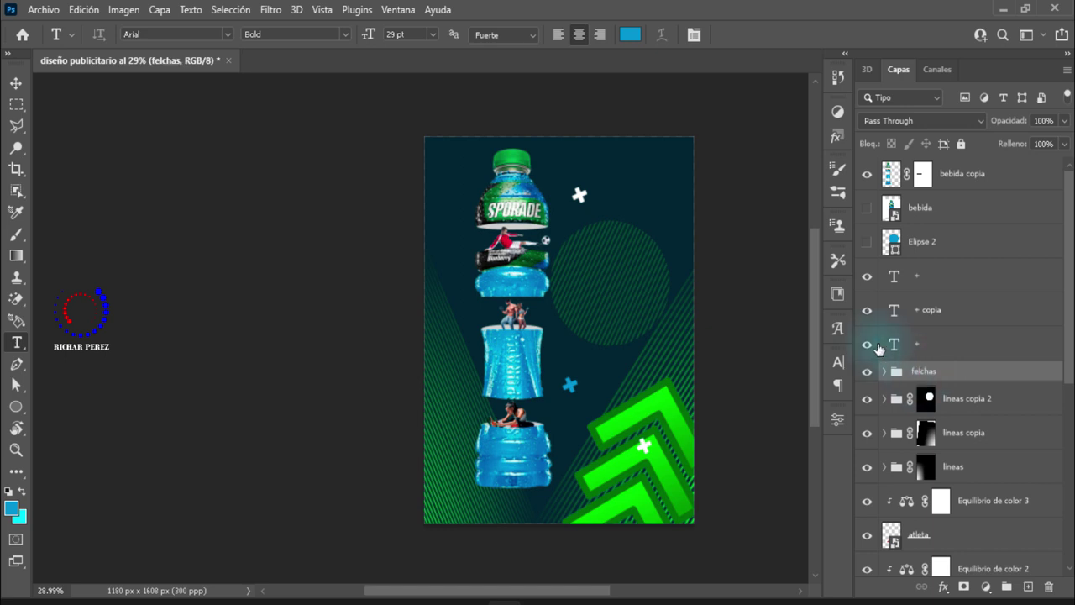
- Add a Hue/Saturation adjustment set to Colorize with Hue 191, Saturation 31, Lightness -22
left_click(986, 586)
left_click(974, 427)
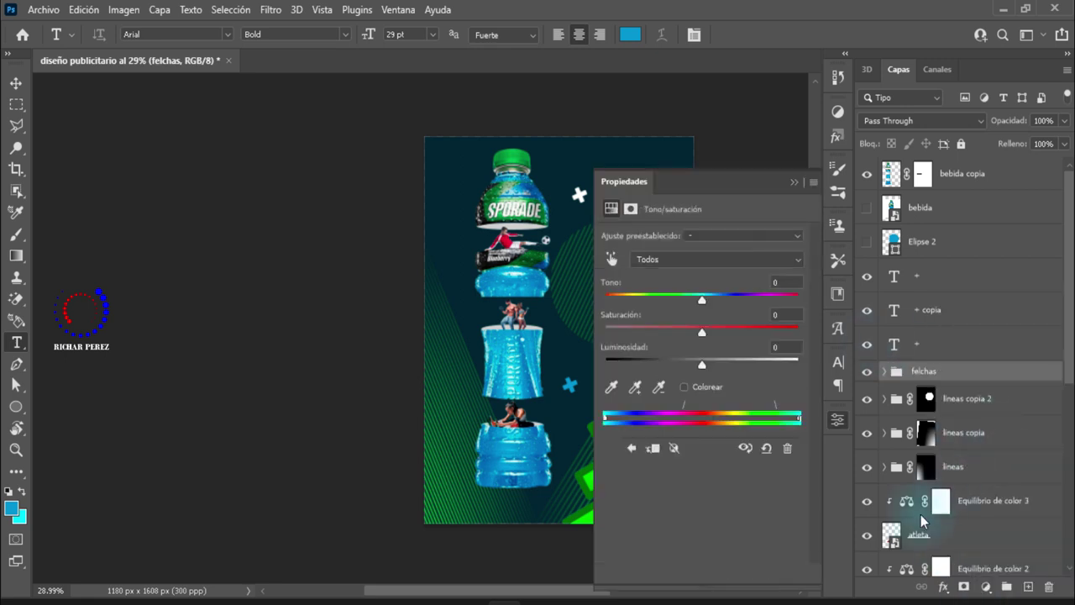
left_click_drag(723, 183, 405, 152)
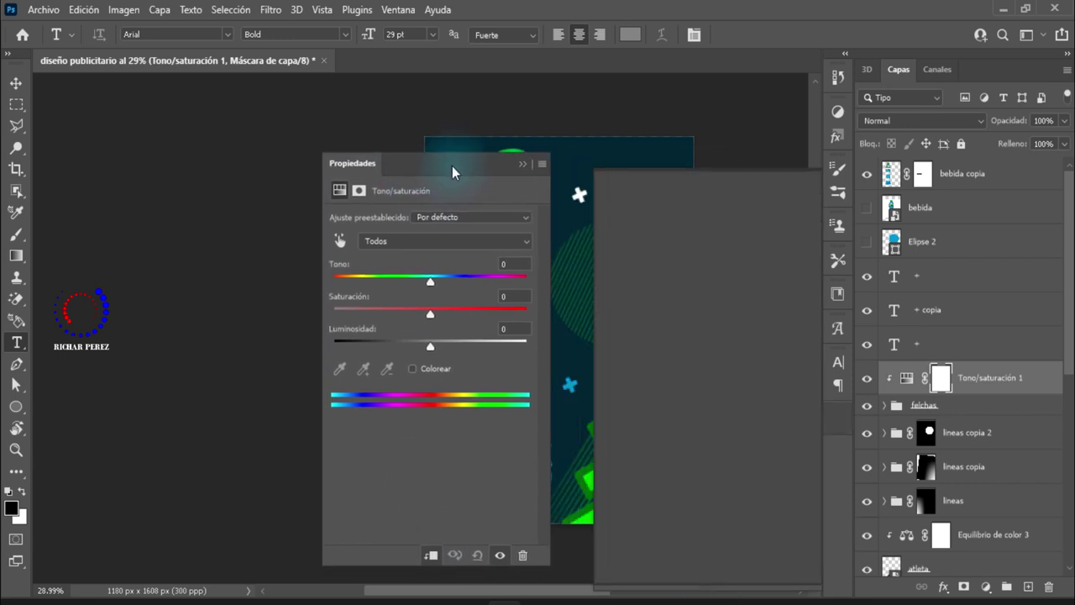
scroll(461, 341, "up", 2)
scroll(588, 399, "down", 1)
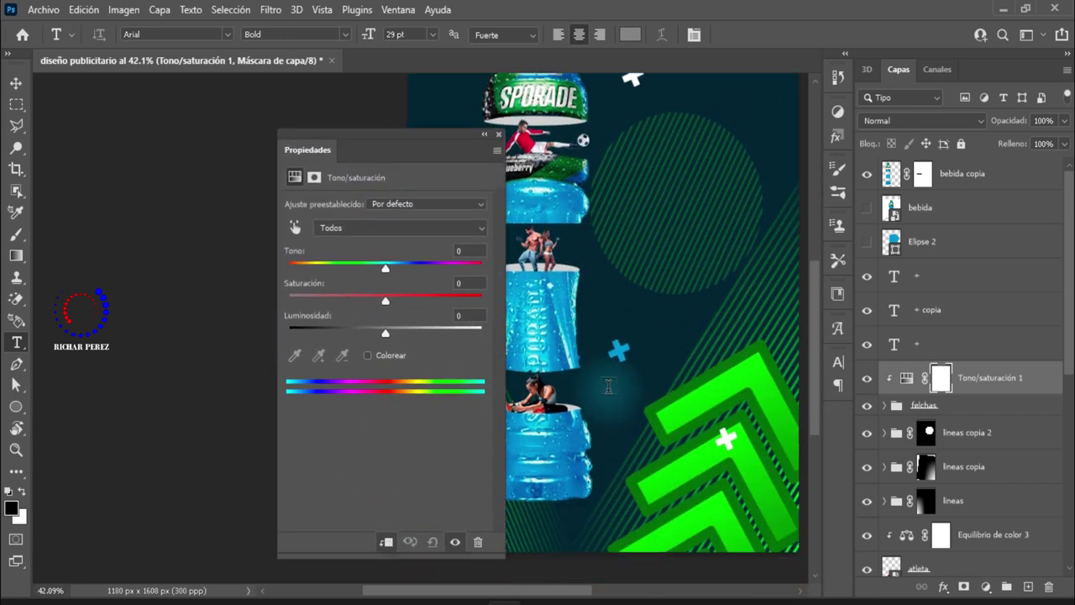
scroll(589, 400, "down", 1)
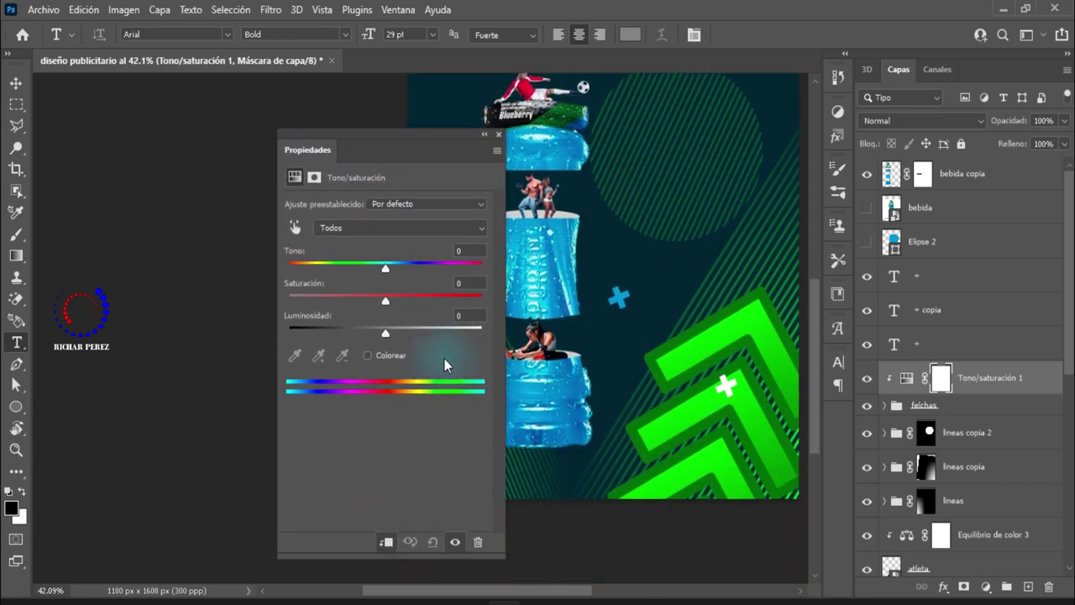
left_click(367, 356)
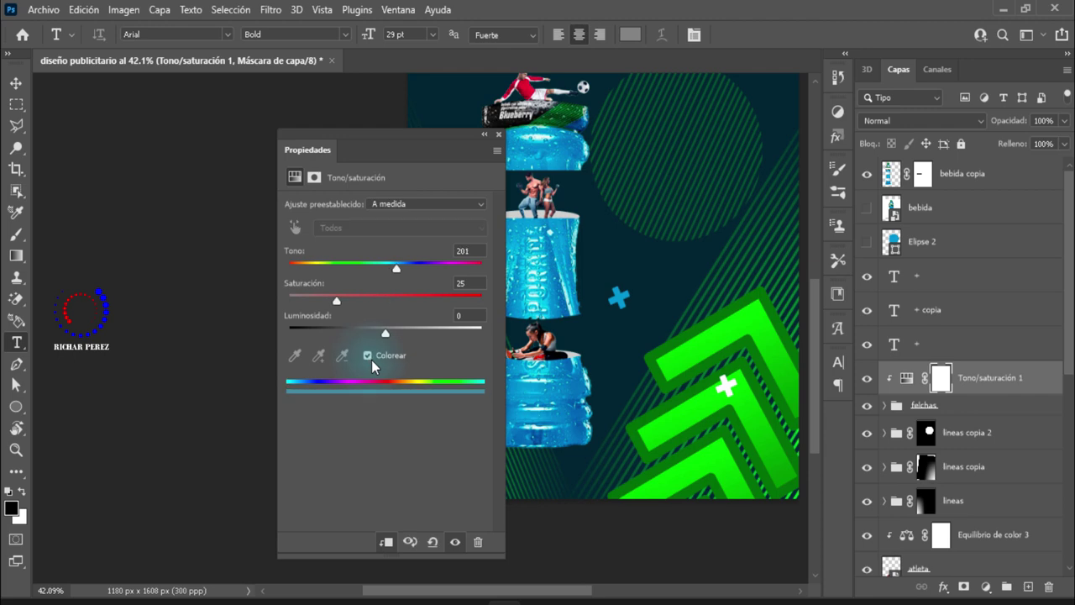
left_click(473, 250)
type("191")
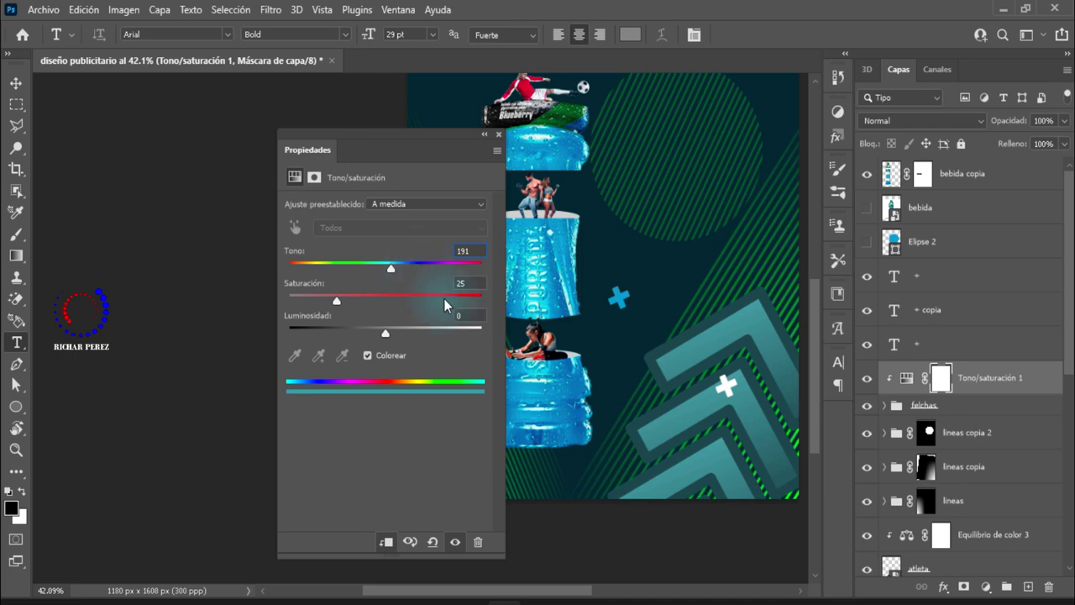
key("Tab")
type("31")
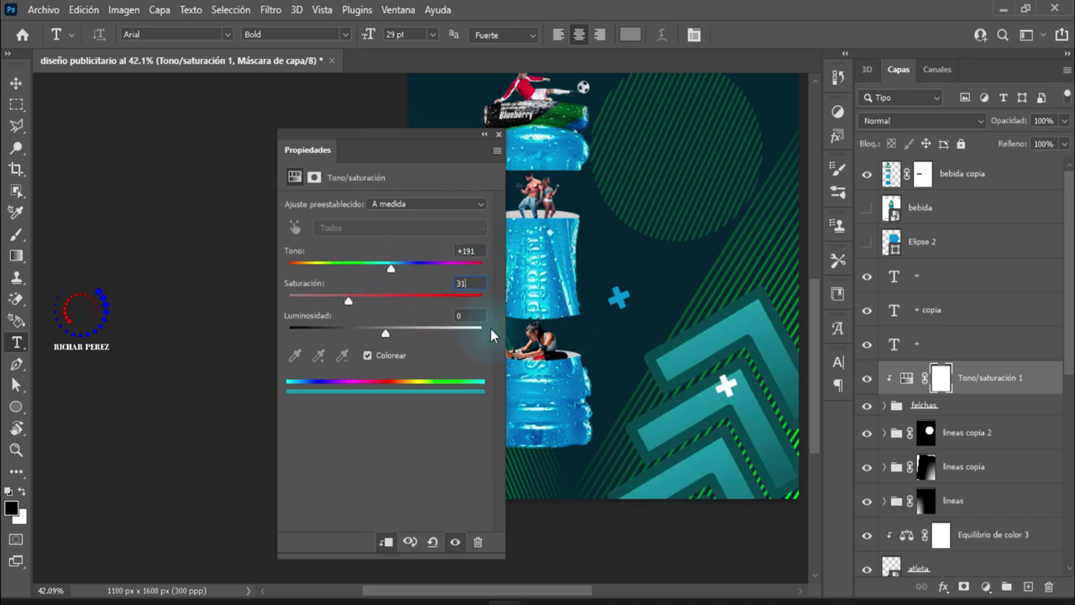
key("Tab")
type("22")
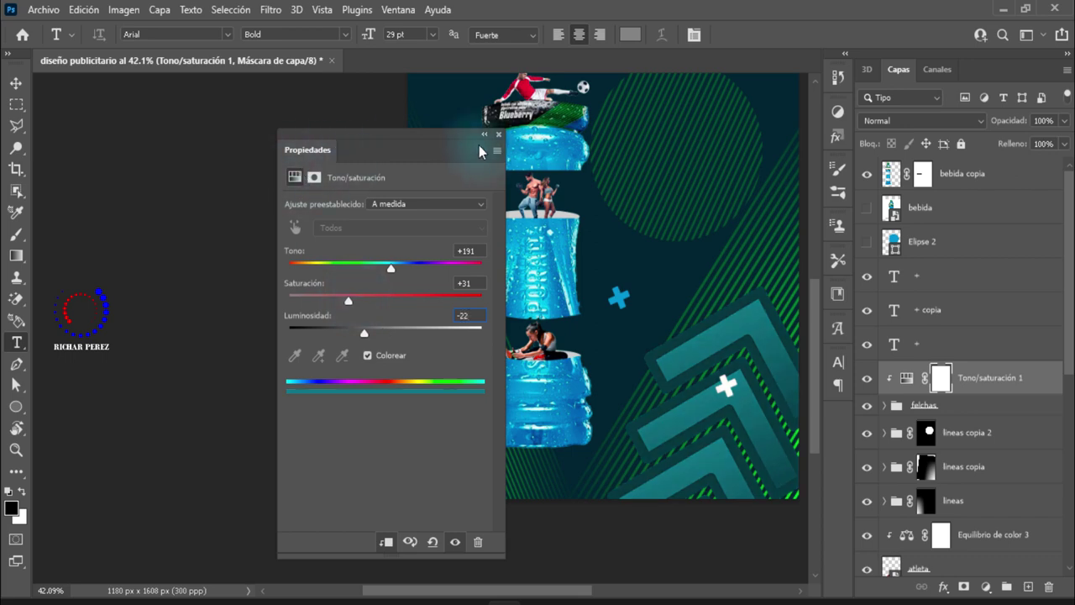
left_click_drag(478, 151, 838, 419)
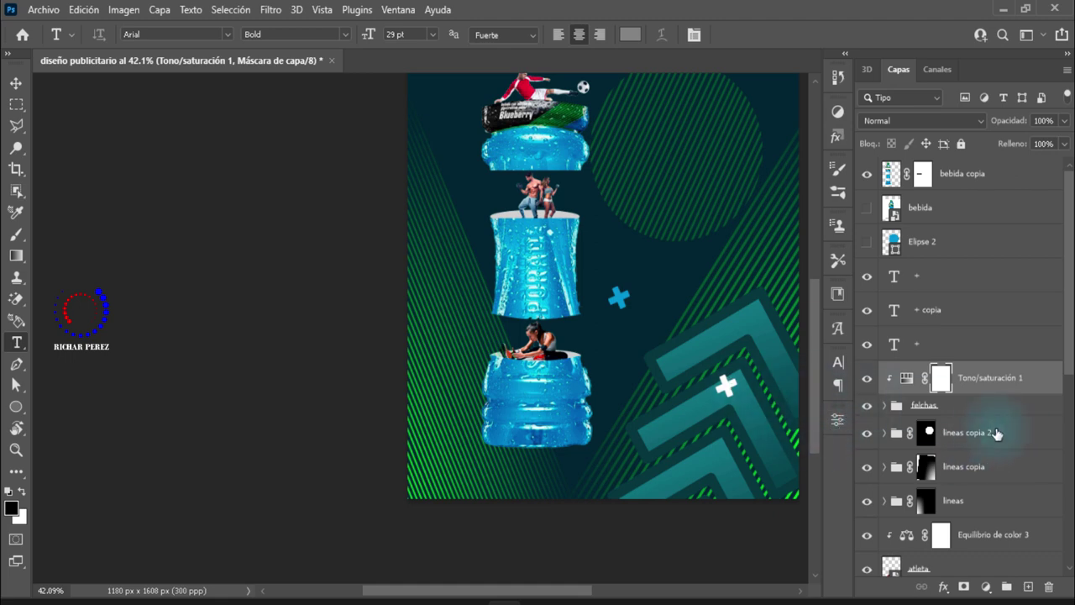
- Lower the felchas group opacity to 63%
left_click(919, 407)
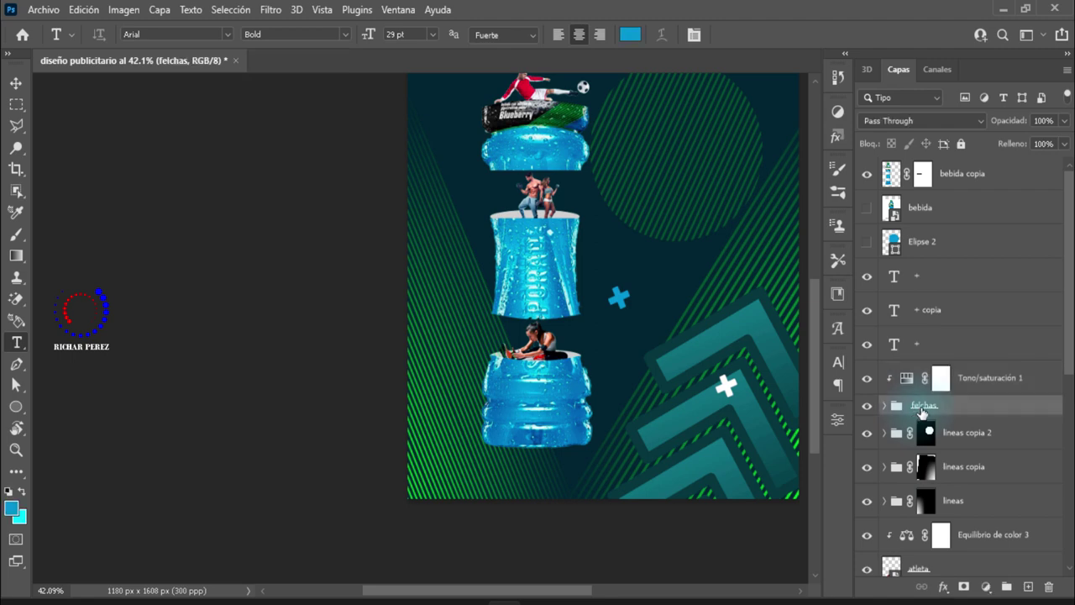
left_click(1053, 120)
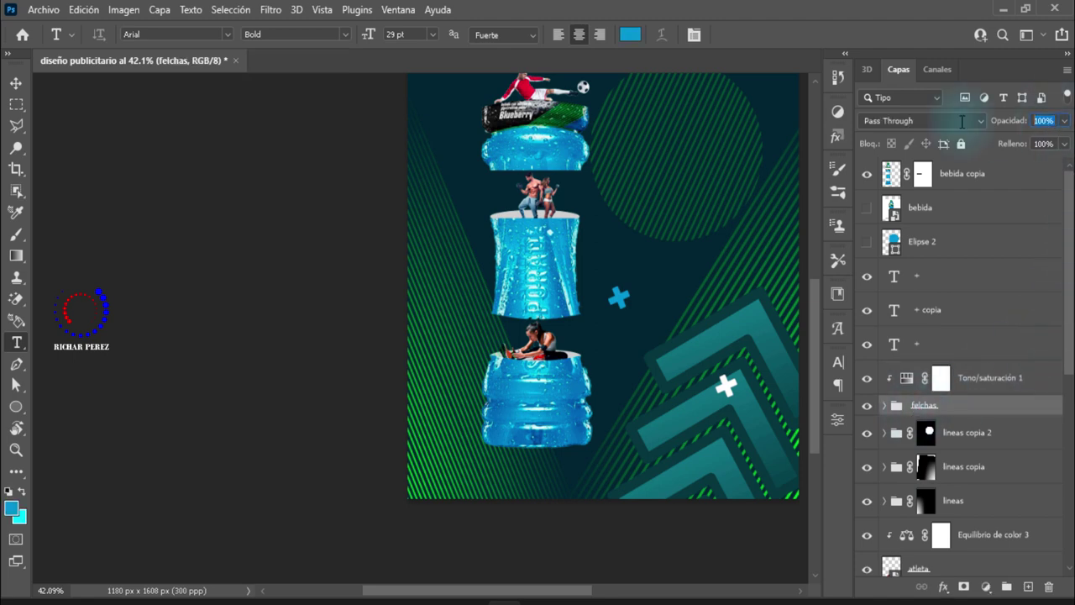
type("33")
key("Return")
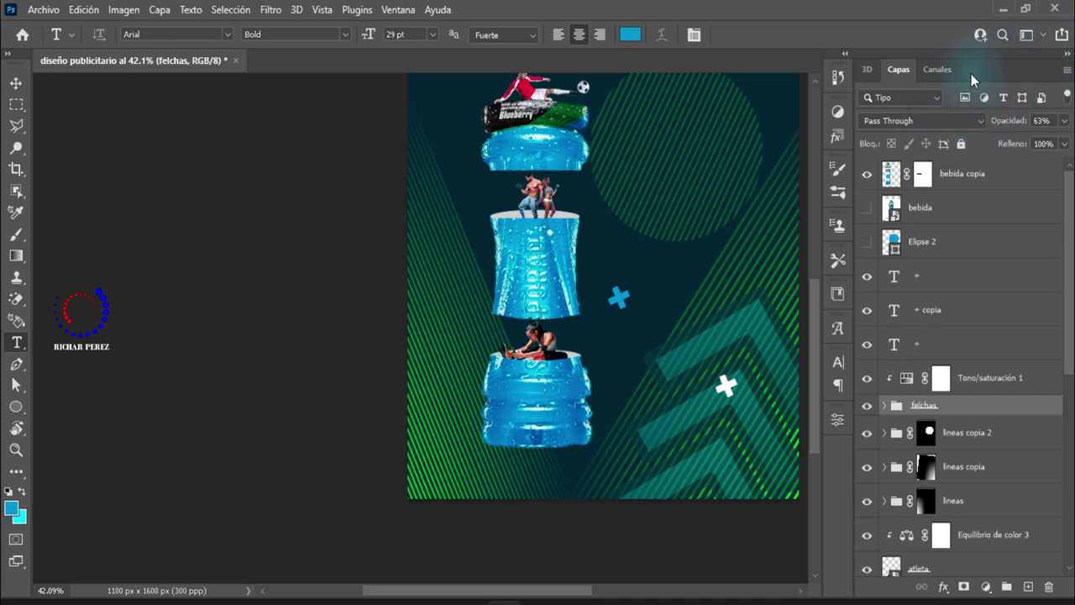
key("ctrl+minus")
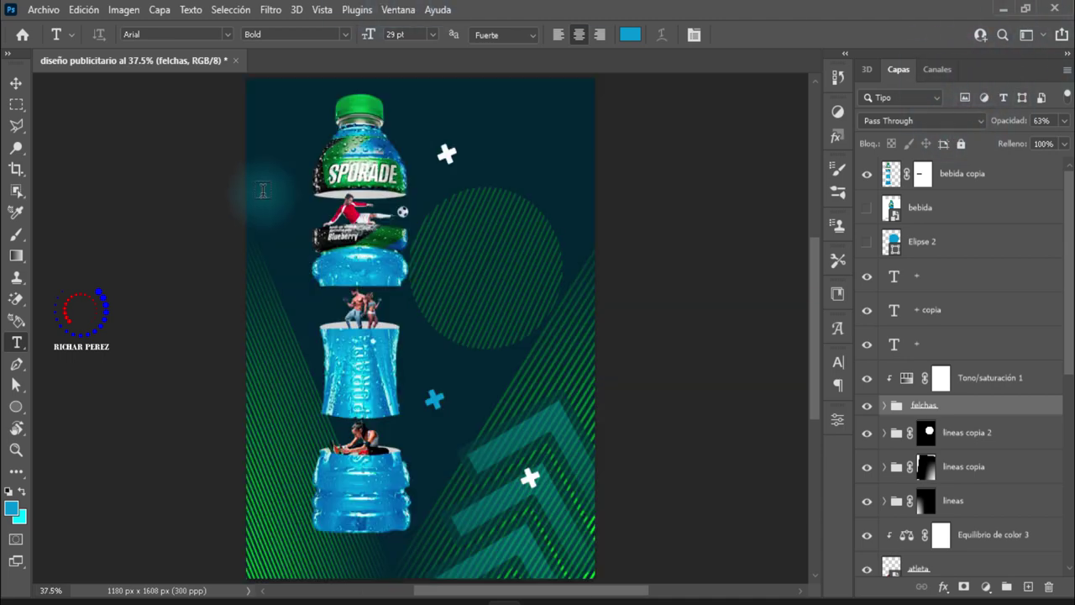
scroll(263, 190, "up", 2)
- Draw an 18 × 18 px rectangle near the poster's top-left
left_click(957, 282)
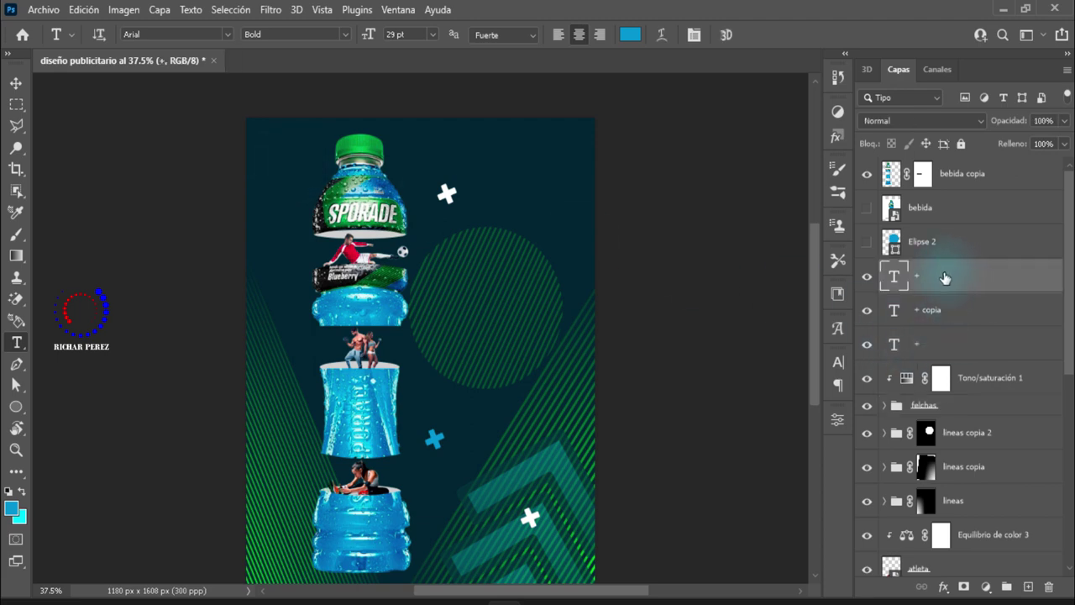
left_click(16, 407)
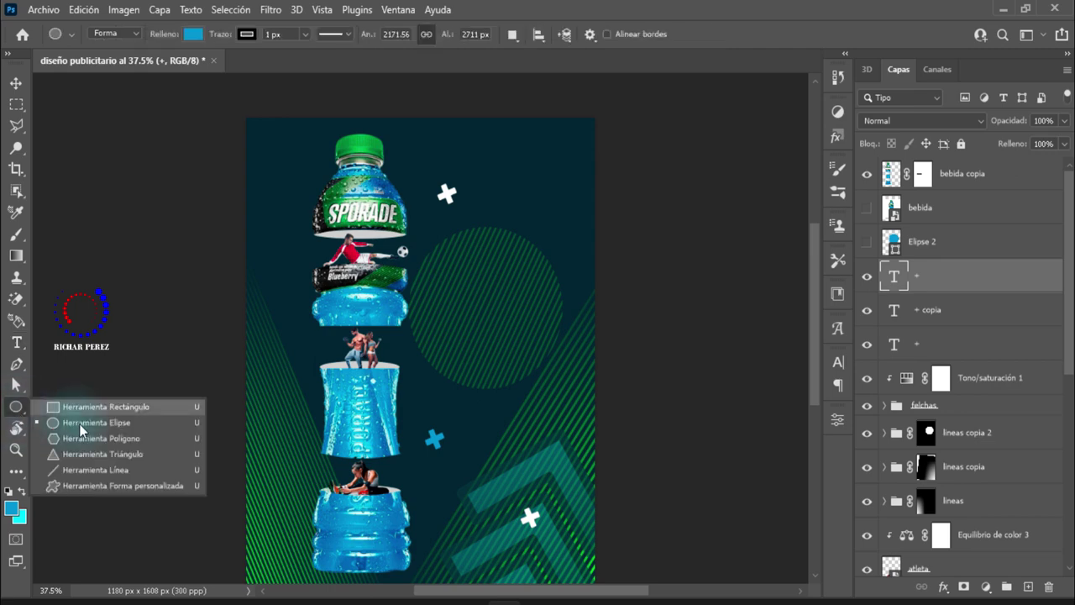
left_click(93, 406)
scroll(209, 147, "up", 3)
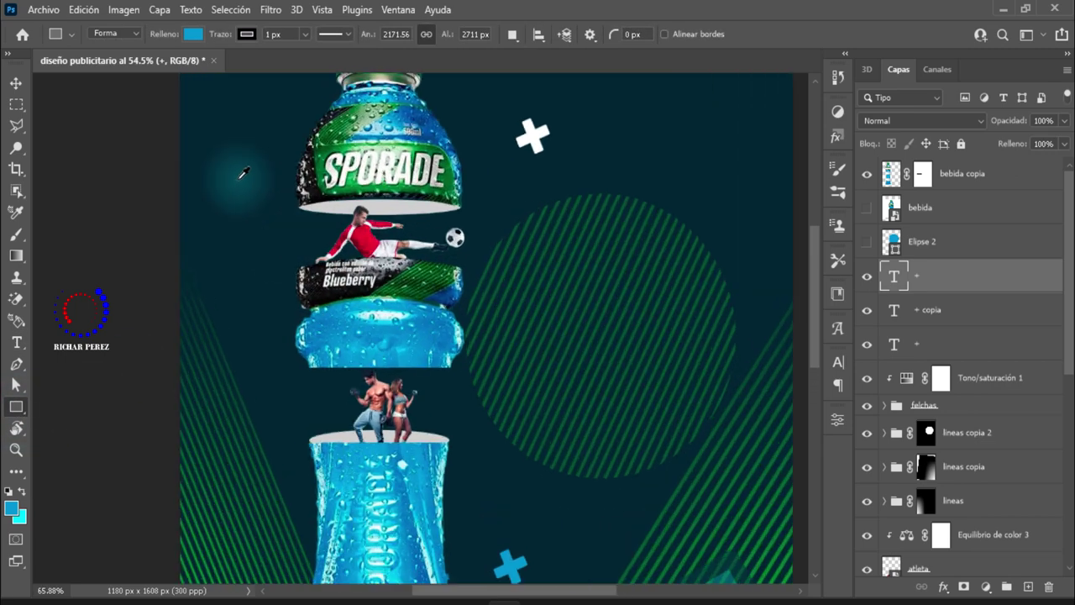
scroll(215, 160, "up", 2)
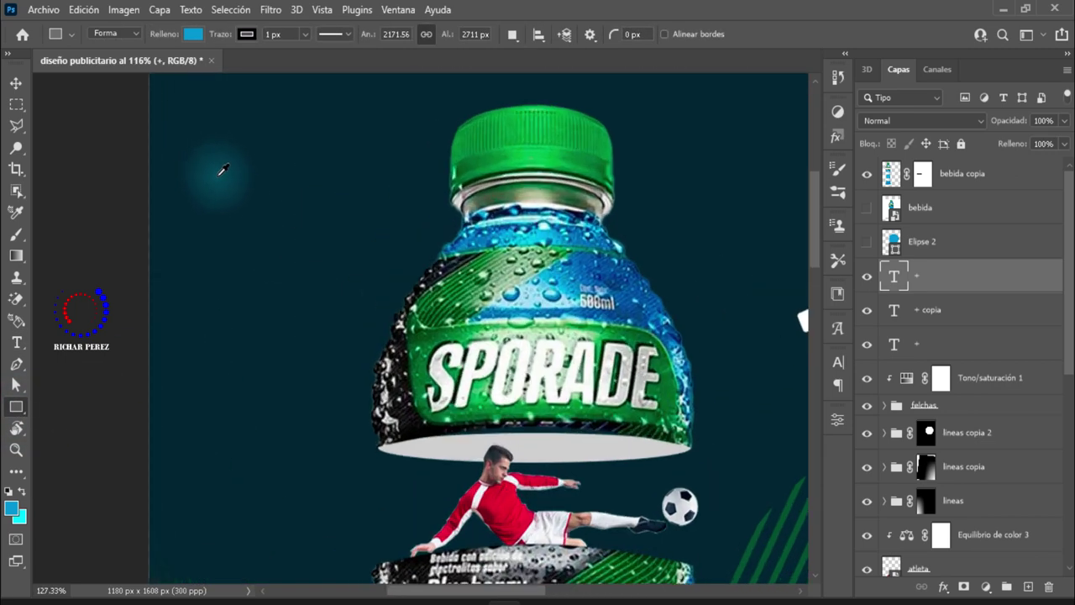
scroll(223, 177, "up", 1)
left_click_drag(225, 190, 245, 209)
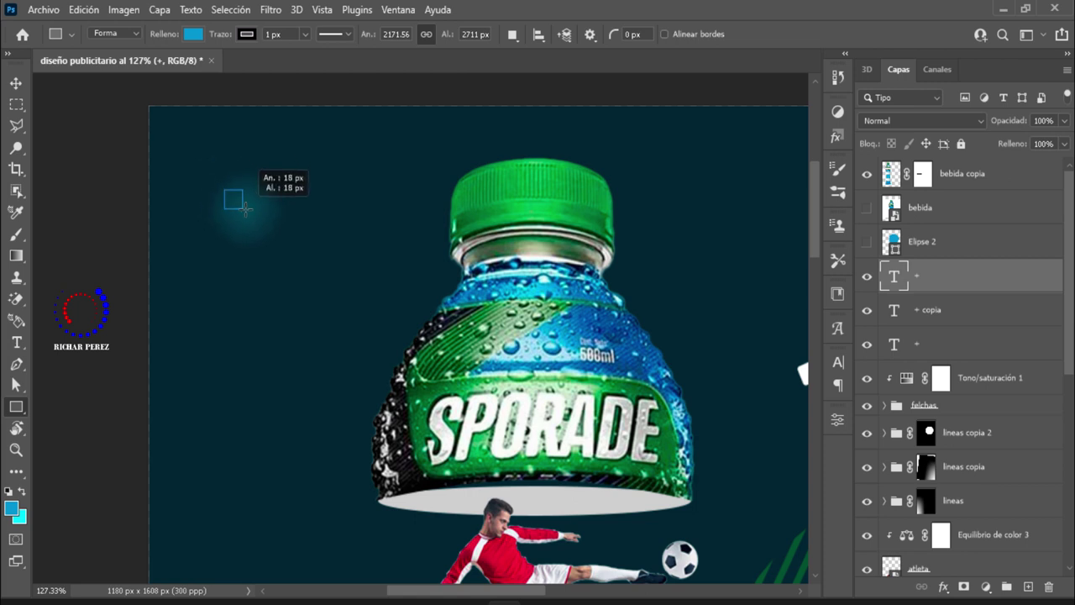
left_click_drag(244, 208, 244, 209)
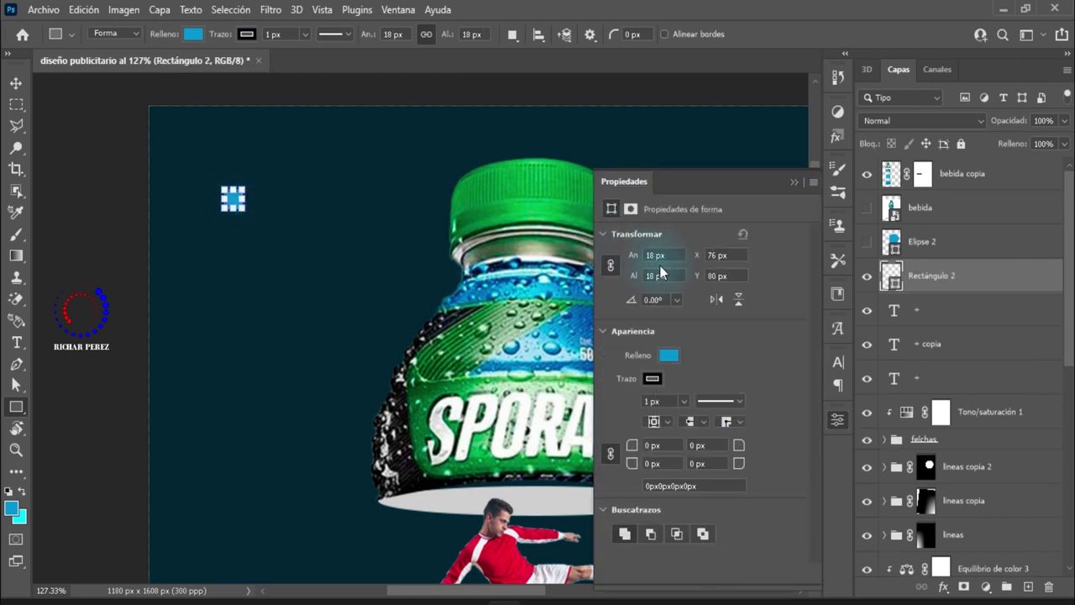
- Give the square a #ffffff fill and a 0 px stroke
left_click(670, 360)
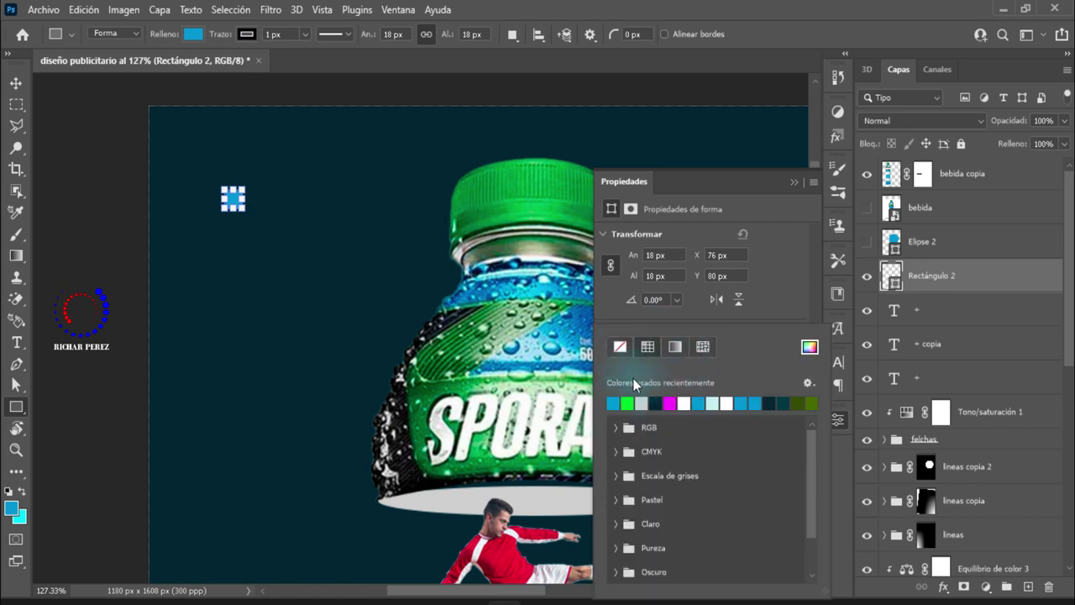
left_click(810, 348)
type("ffffff")
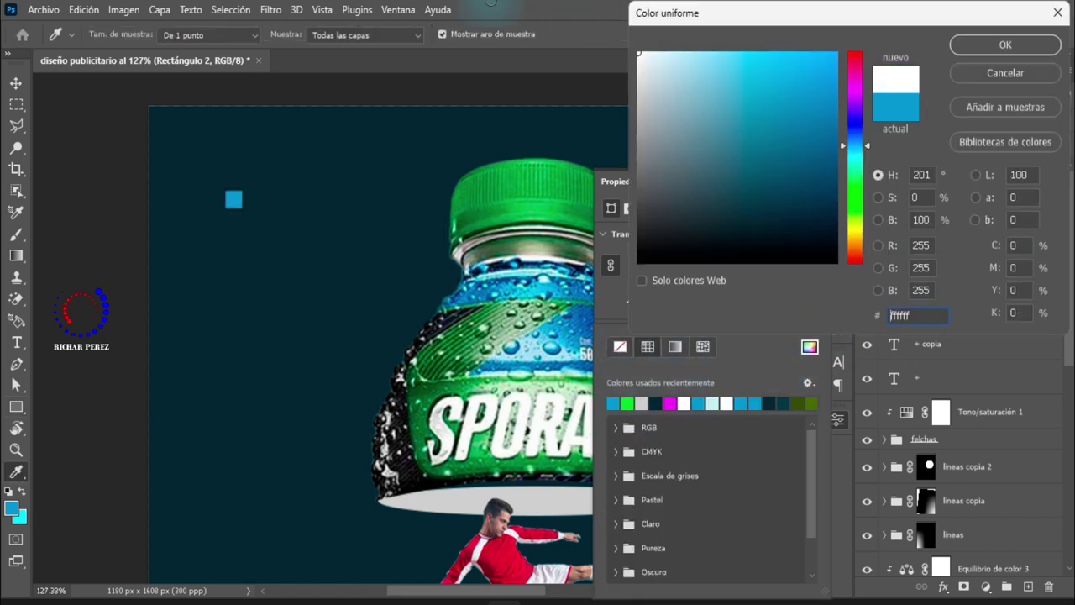
left_click(1008, 50)
left_click(304, 38)
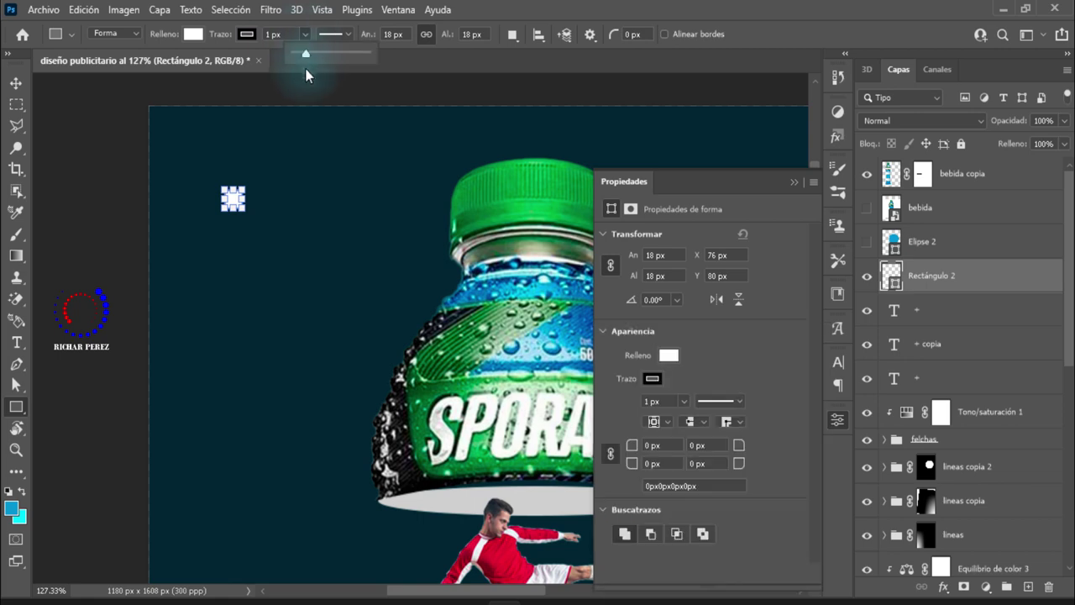
left_click(792, 182)
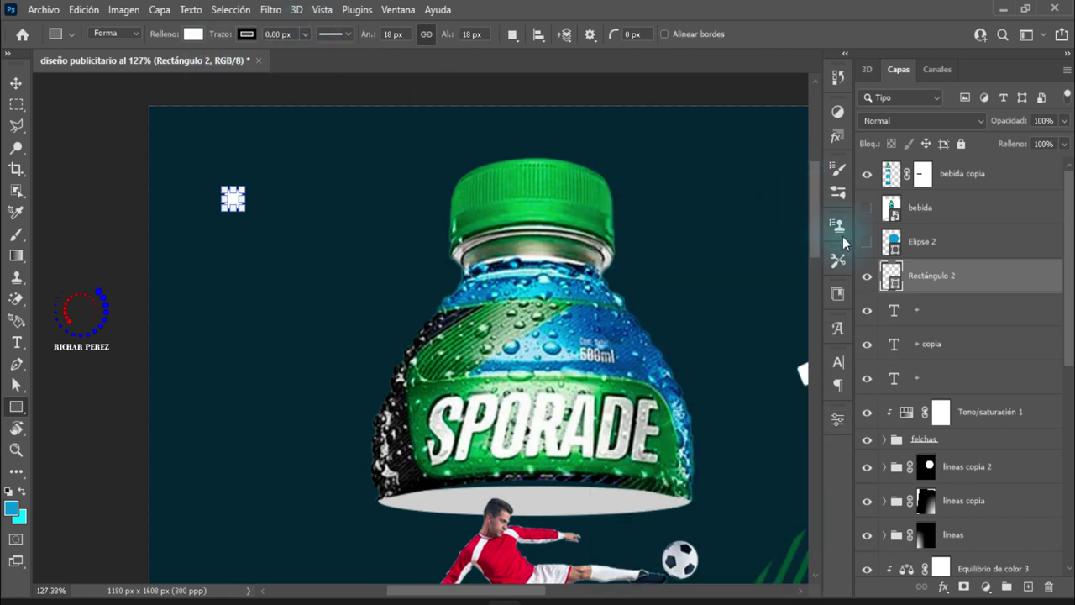
- Rotate the white square into a diamond
scroll(305, 247, "down", 1)
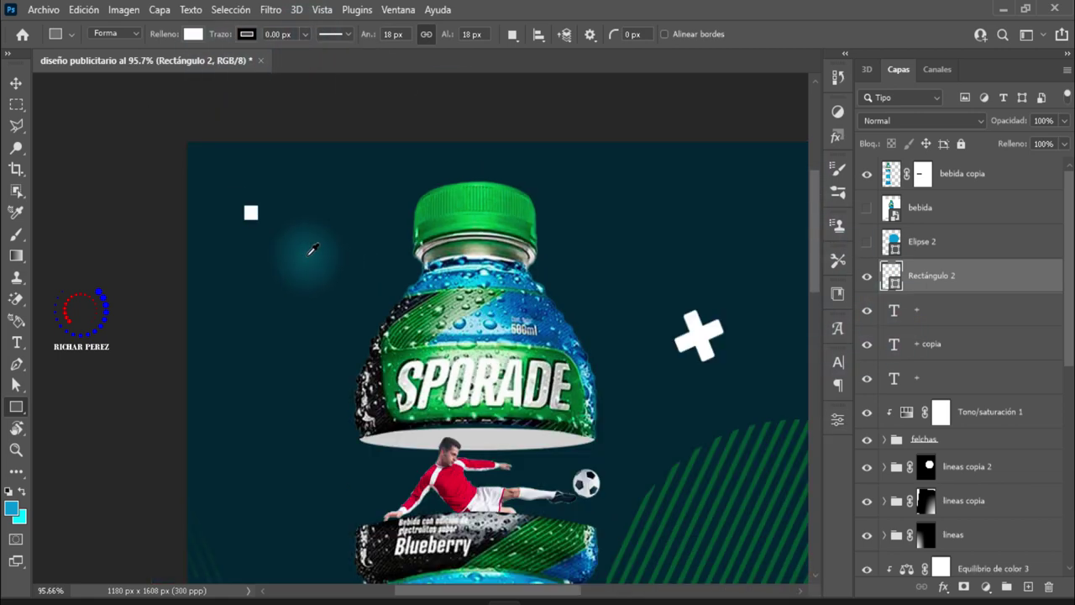
scroll(269, 235, "down", 1)
scroll(240, 212, "up", 2)
scroll(241, 212, "up", 2)
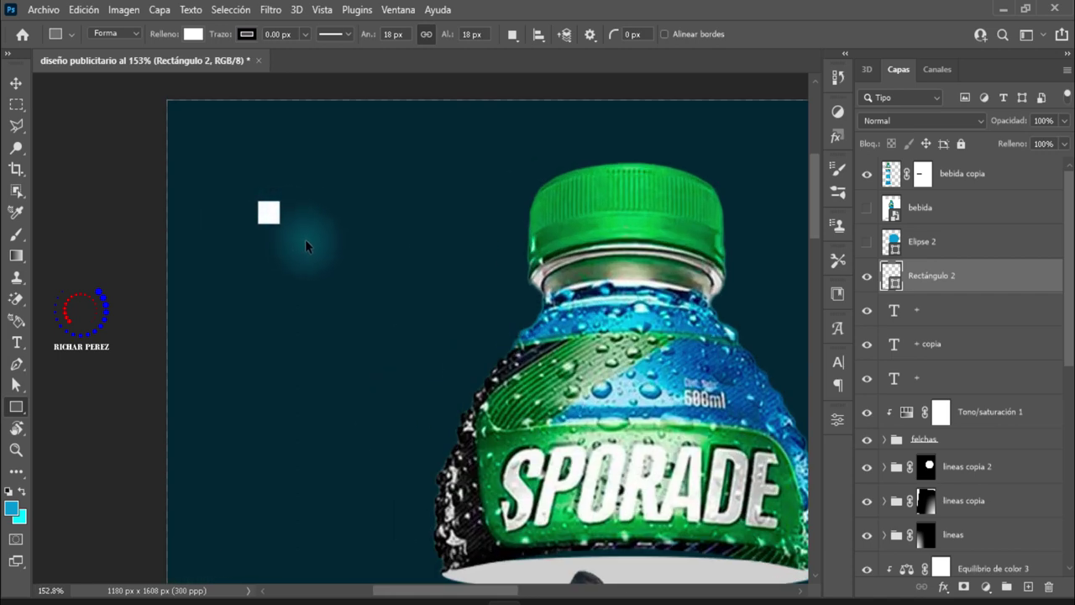
key("ctrl+t")
left_click_drag(305, 239, 315, 204)
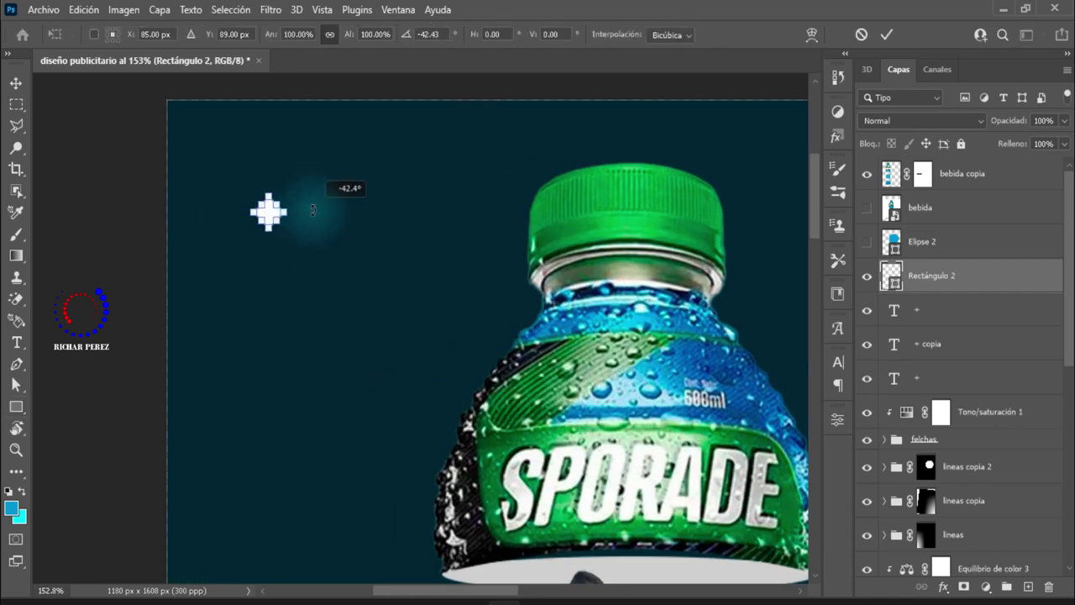
key("Return")
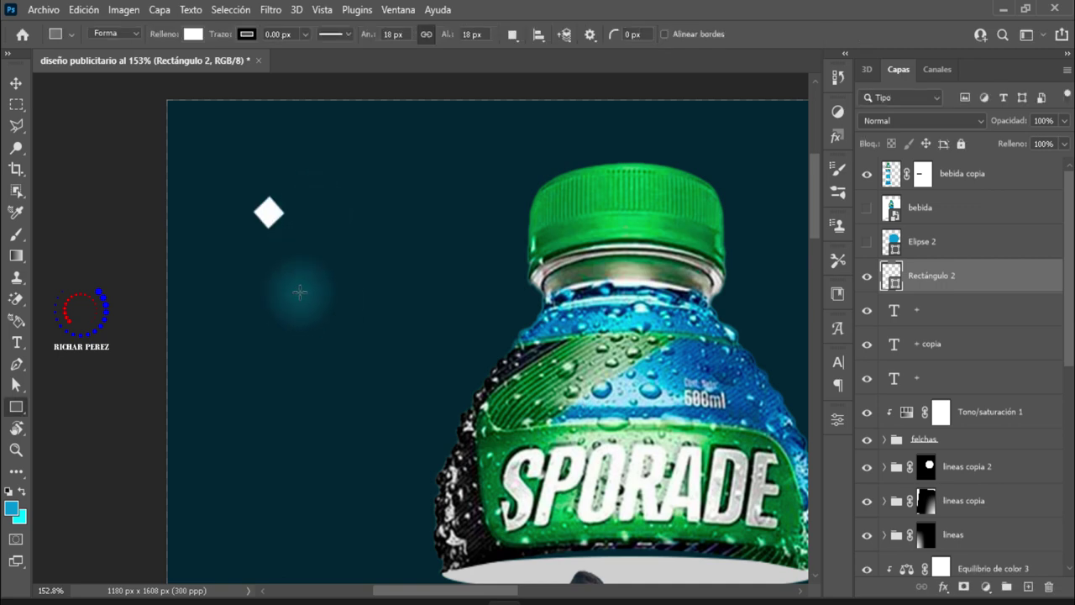
- Move the diamond 17 px to the left
scroll(312, 302, "down", 2)
scroll(313, 302, "down", 2, "alt")
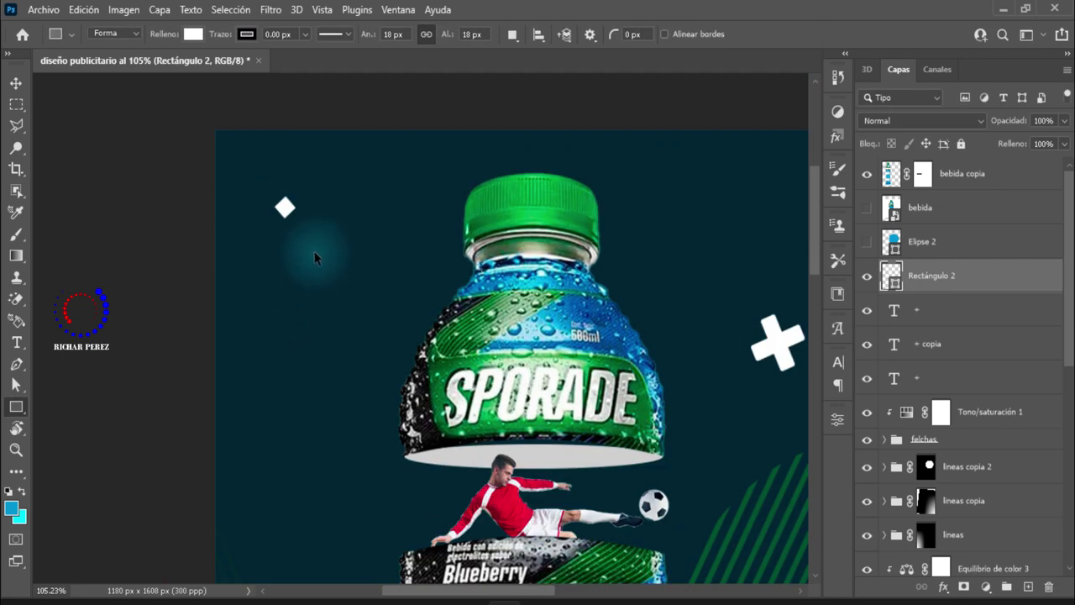
key("ctrl+t")
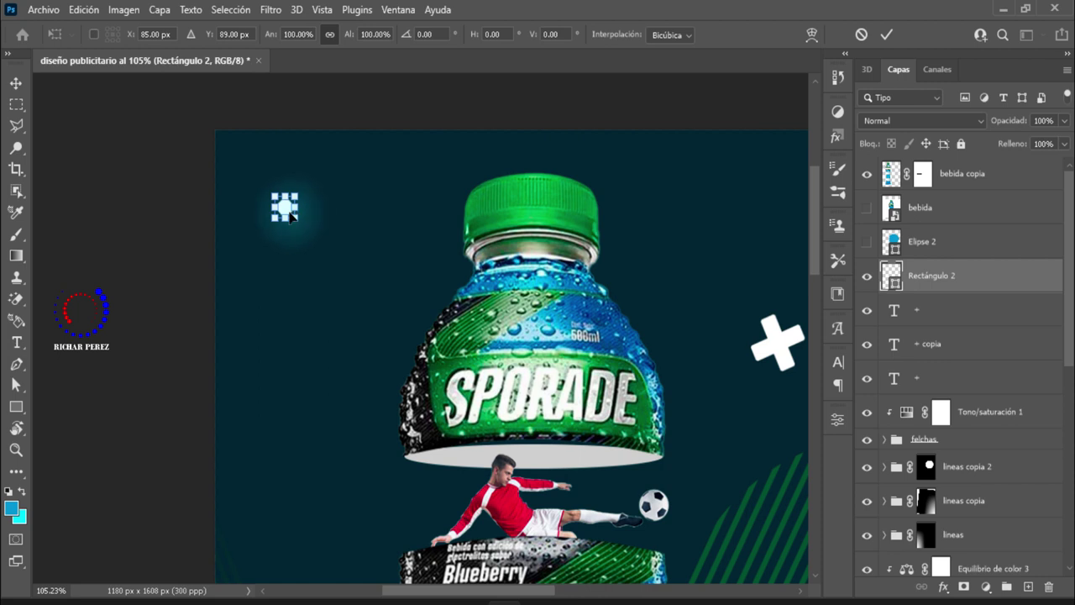
left_click_drag(288, 213, 275, 213)
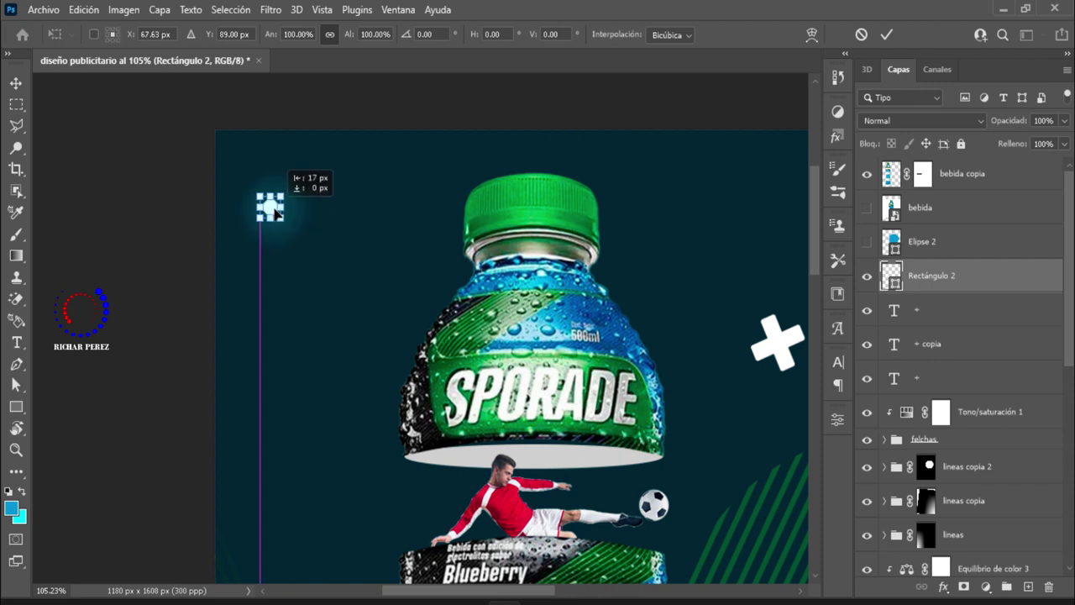
key("Return")
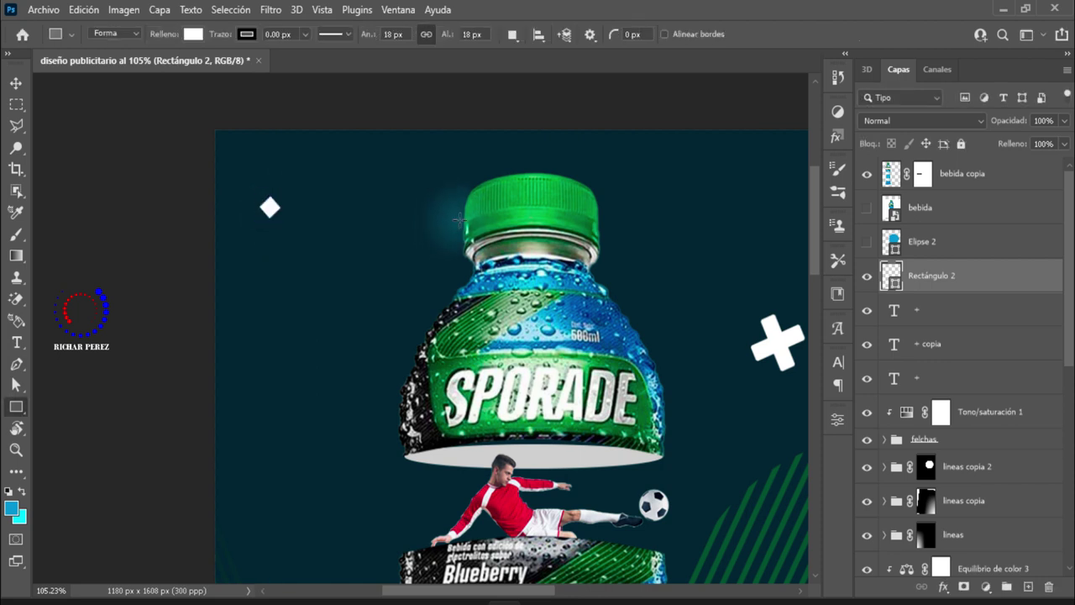
- Duplicate the diamond and nudge copies down to form second and third diamonds
key("ctrl+j")
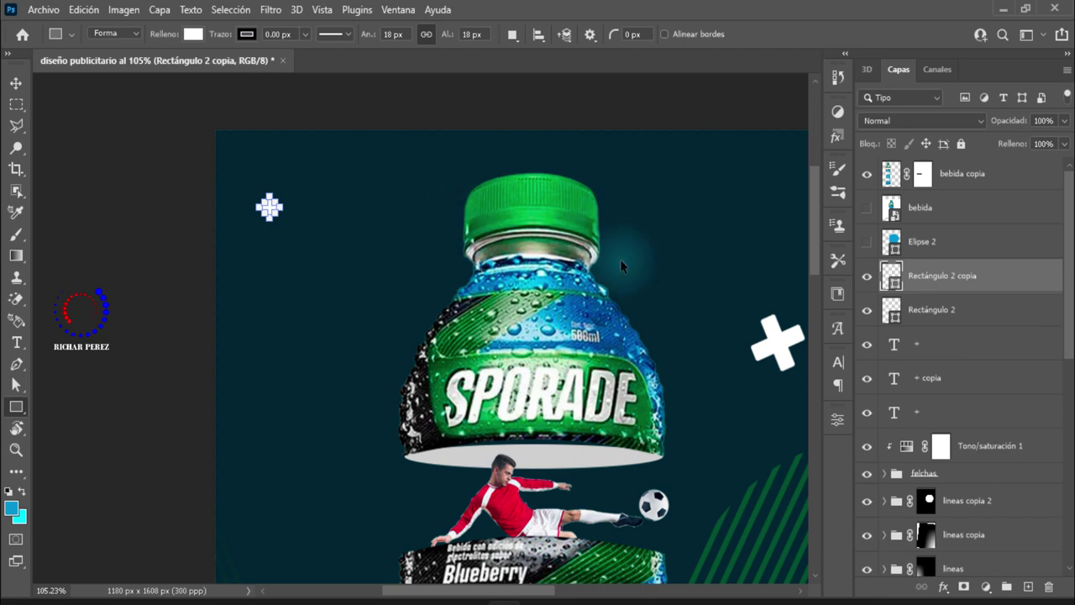
left_click(932, 311)
key("ctrl+t")
key("shift+Down")
key("shift+Down")
key("Down")
key("Down")
key("Down")
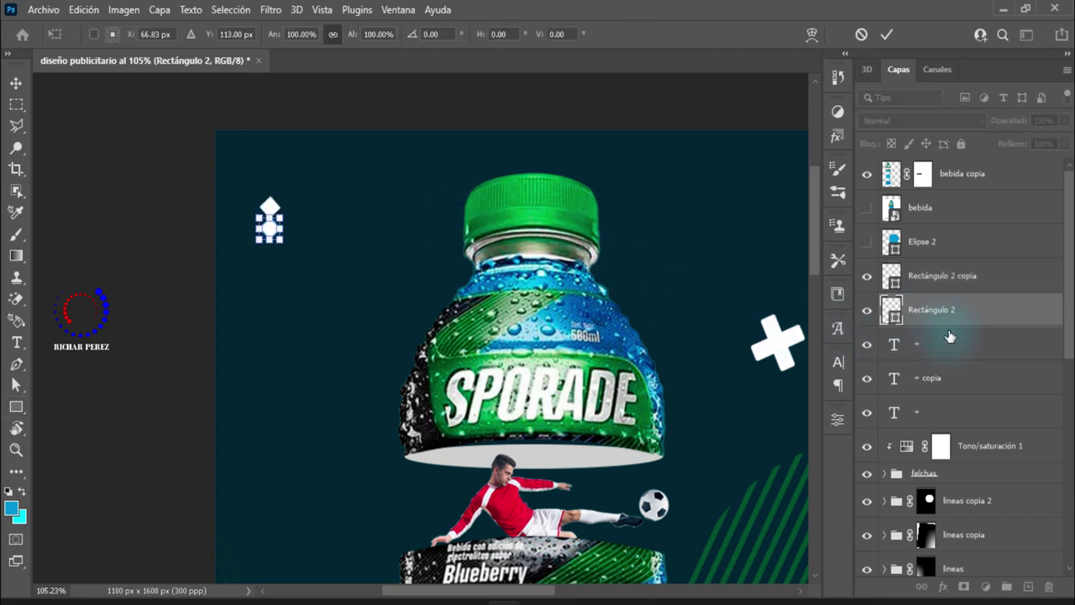
key("Return")
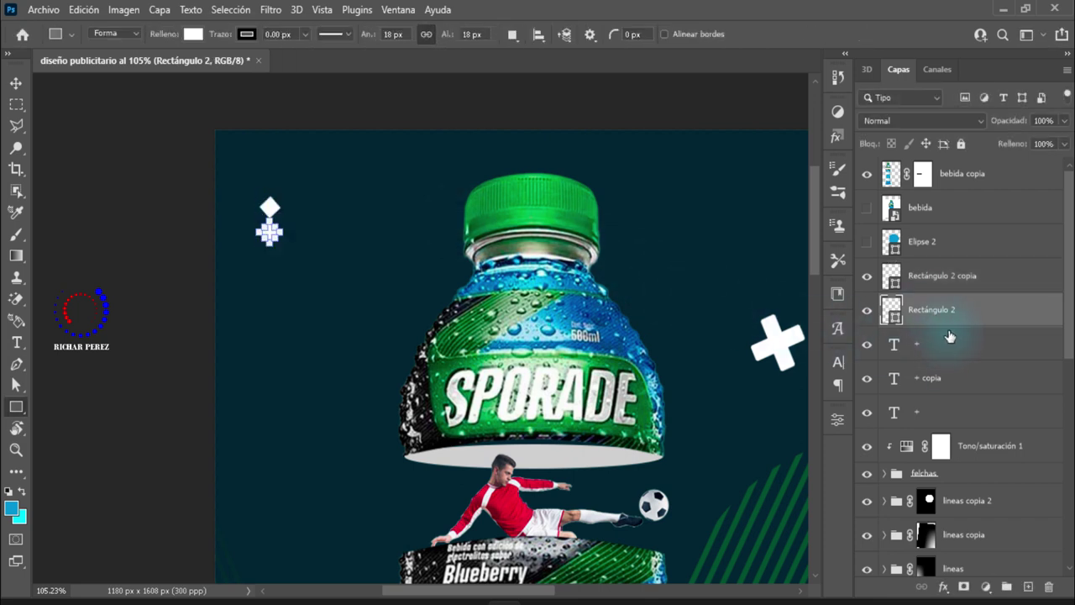
key("ctrl+j")
left_click(948, 348)
key("ctrl+t")
key("shift+Down")
key("shift+Down")
key("shift+Down")
key("Return")
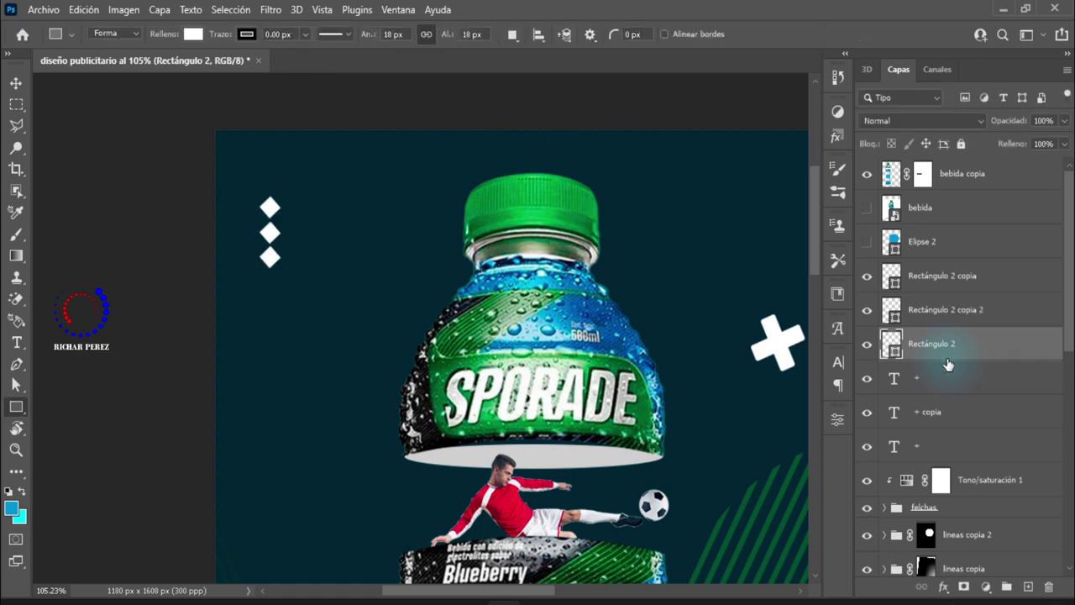
- Add fourth and fifth diamonds below, completing the first column
key("ctrl+j")
left_click(971, 388)
key("ctrl+t")
key("shift+Down")
key("shift+Down")
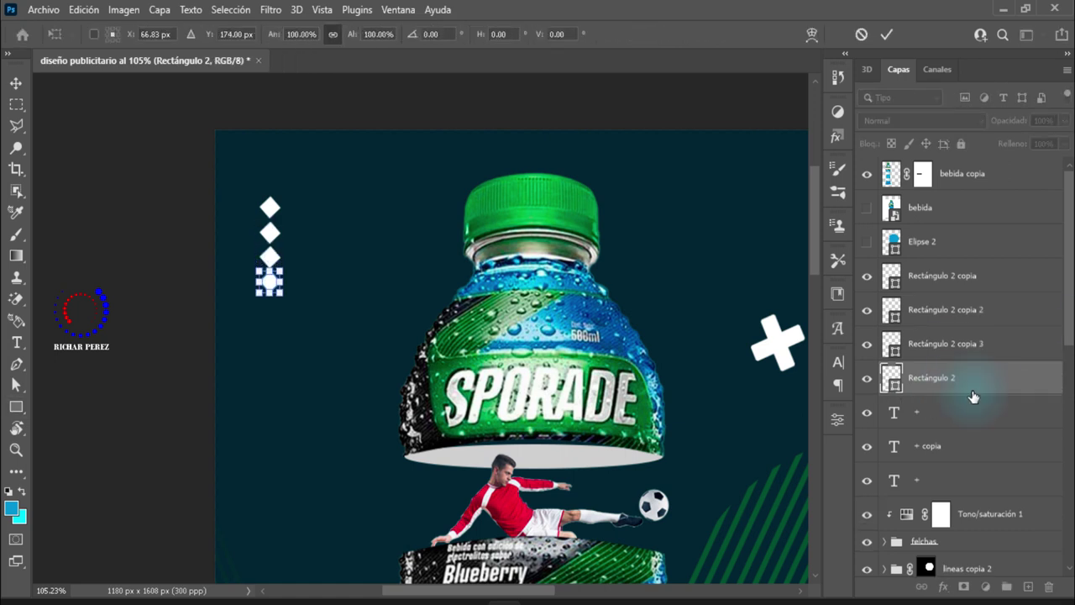
key("shift+Down")
key("Return")
key("ctrl+j")
left_click(952, 412)
key("ctrl+t")
key("shift+Down")
key("shift+Down")
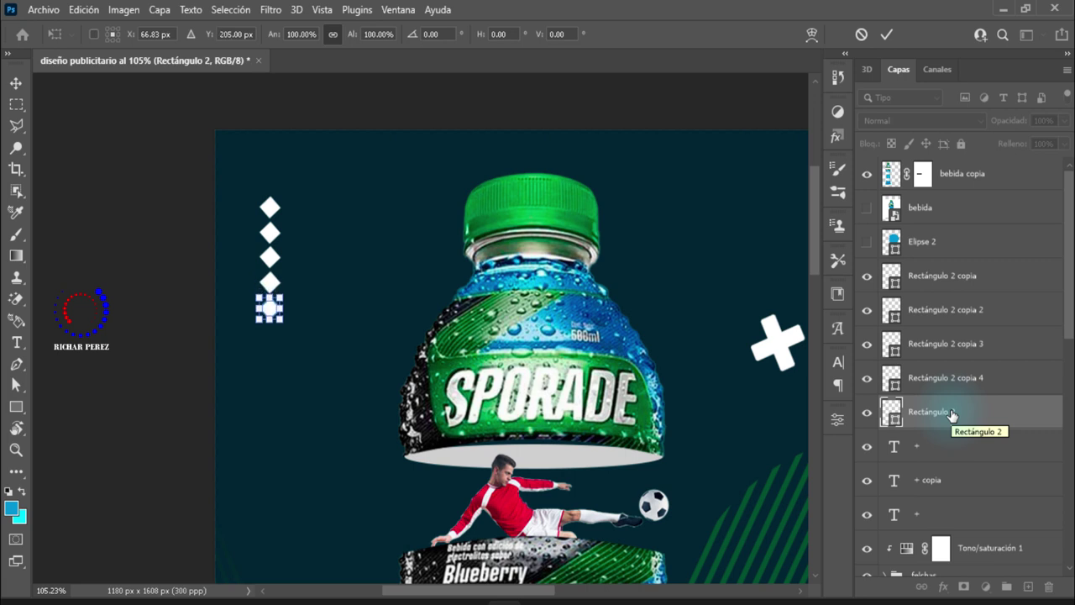
key("shift+Down")
key("Return")
key("Return")
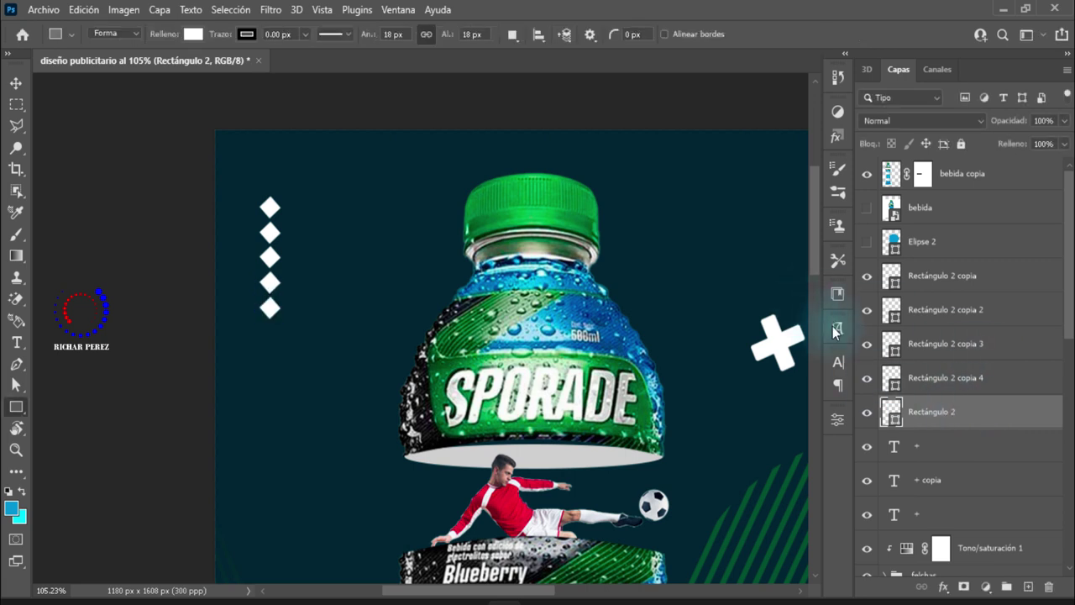
- Duplicate four diamonds 33 px right into a second column, converting shapes to paths
left_click(974, 388)
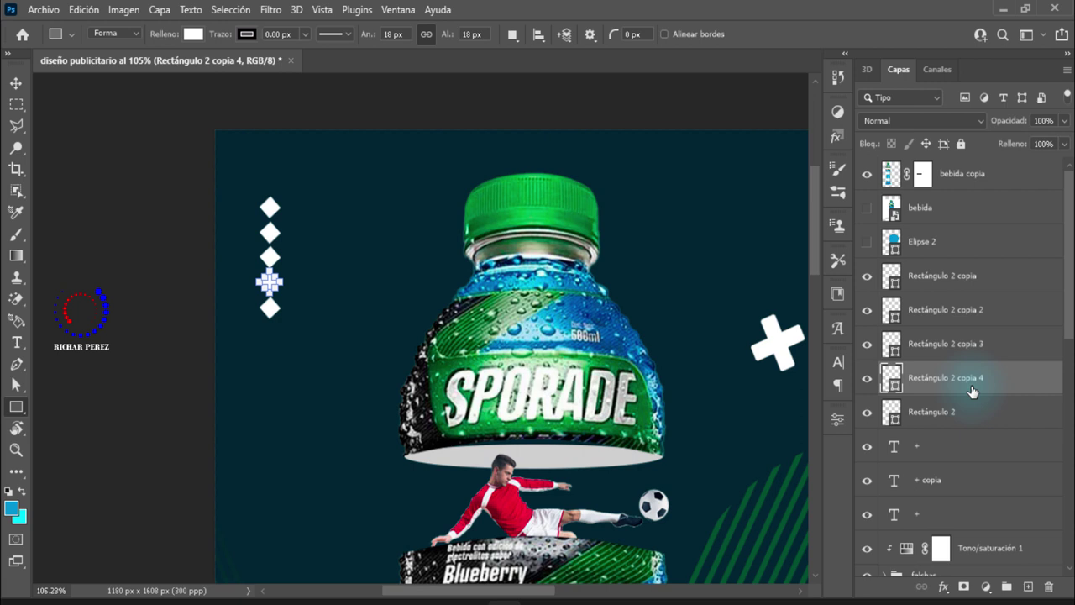
left_click(932, 289, "shift")
key("ctrl+j")
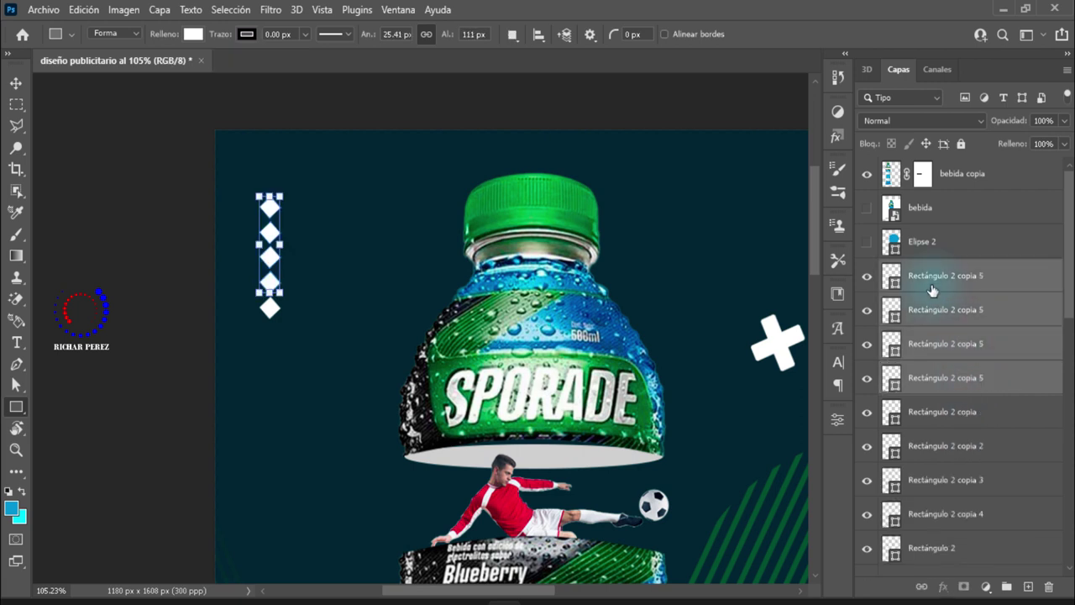
key("ctrl+t")
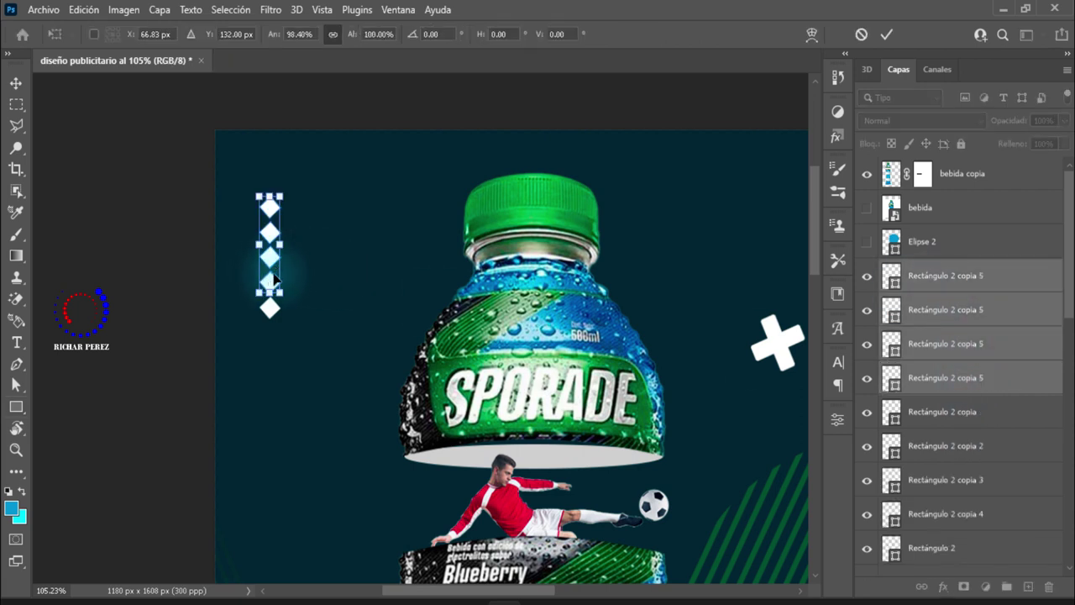
left_click_drag(269, 280, 299, 281)
key("u")
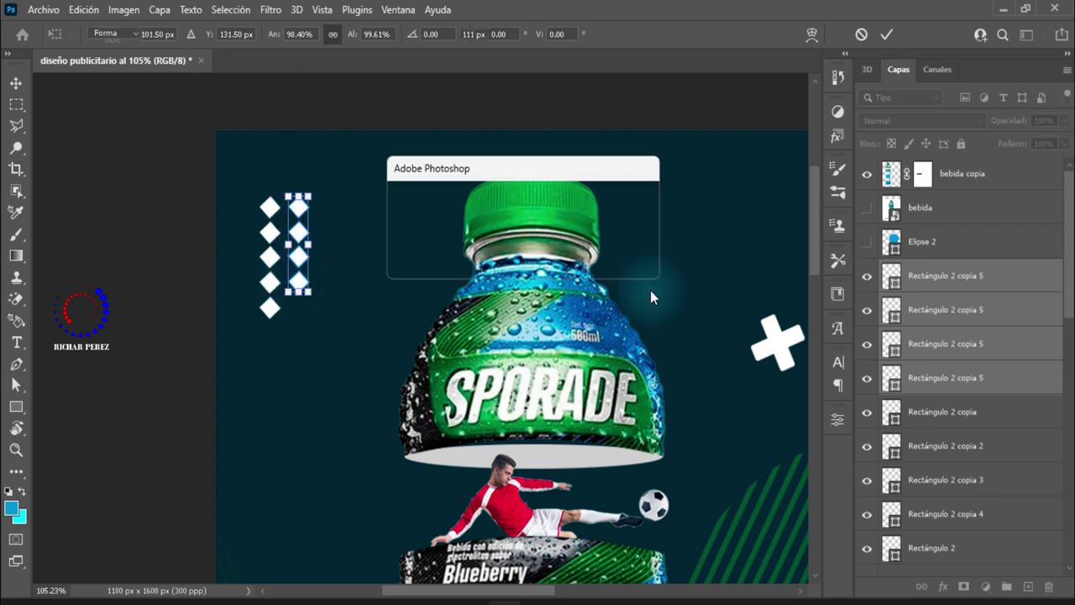
left_click(485, 237)
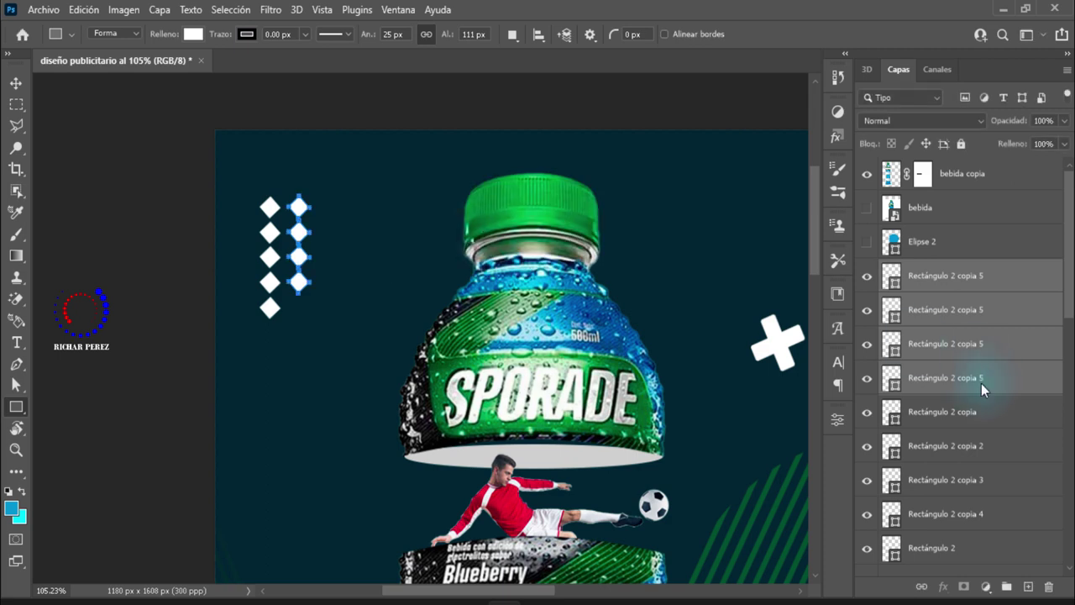
- Duplicate three second-column diamonds, then undo the unwanted copy
left_click(953, 339)
left_click(958, 274, "shift")
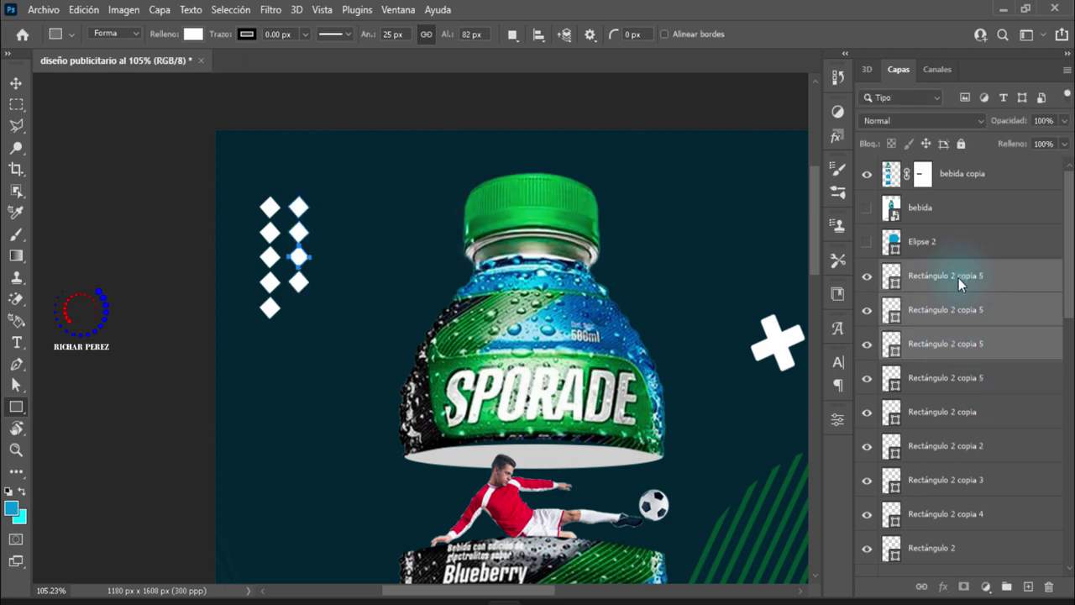
key("ctrl+j")
key("ctrl+t")
key("ctrl+z")
key("ctrl+z")
key("ctrl+z")
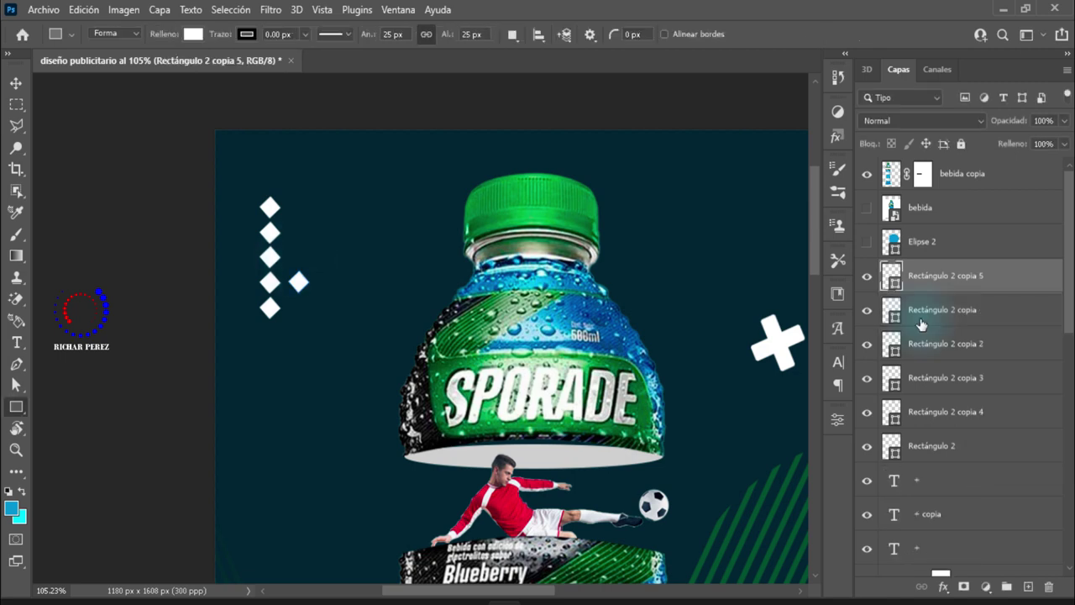
key("ctrl+shift+z")
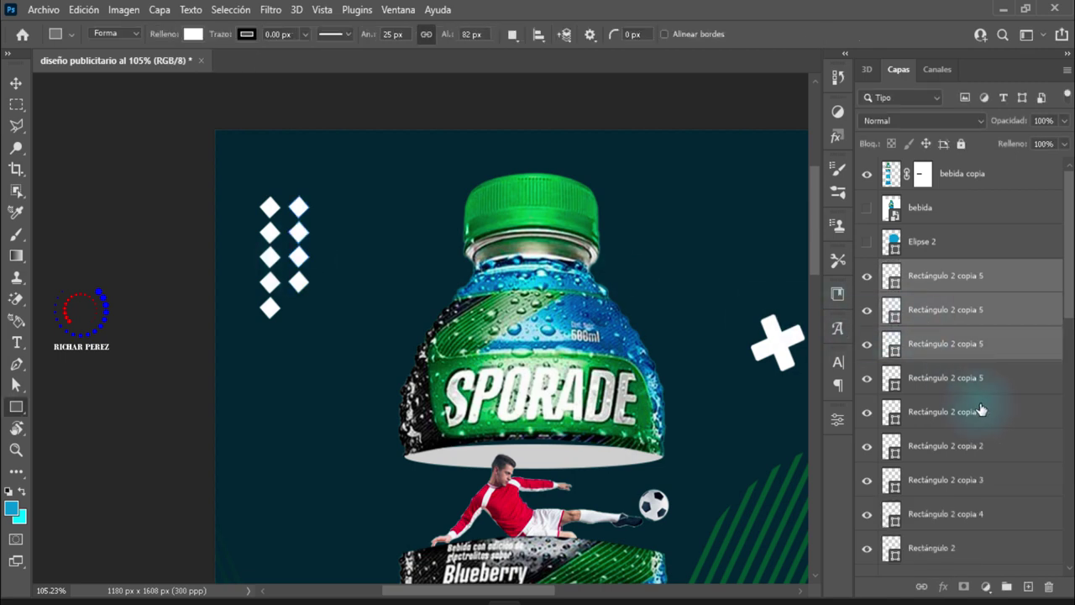
- Duplicate three second-column diamonds into a third column to the right
left_click(983, 410)
left_click(982, 351)
left_click(999, 286, "shift")
key("ctrl+j")
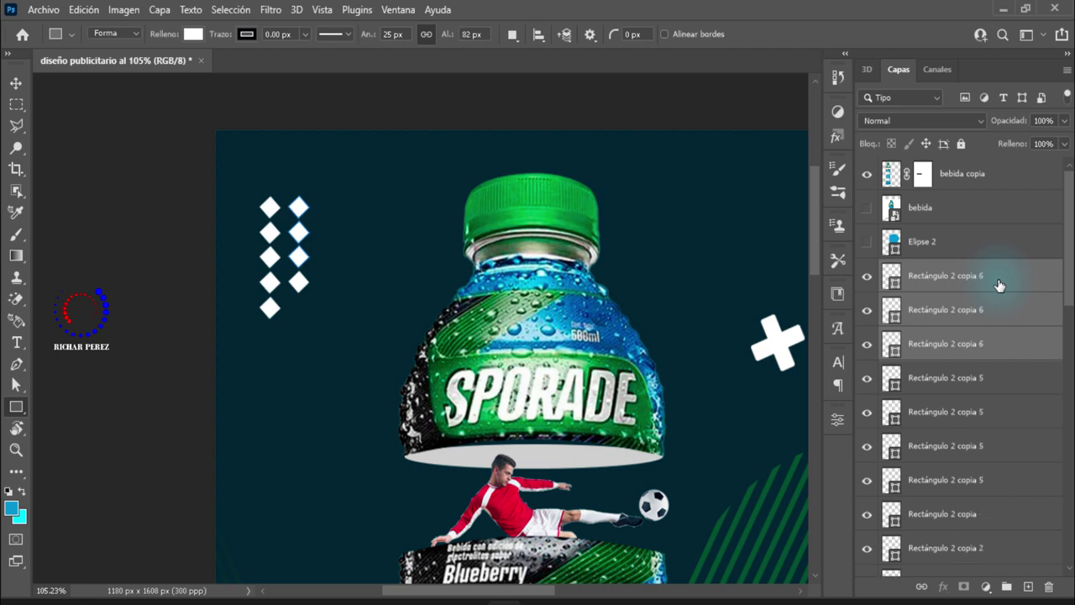
key("ctrl+t")
key("Right")
key("Right")
key("Right")
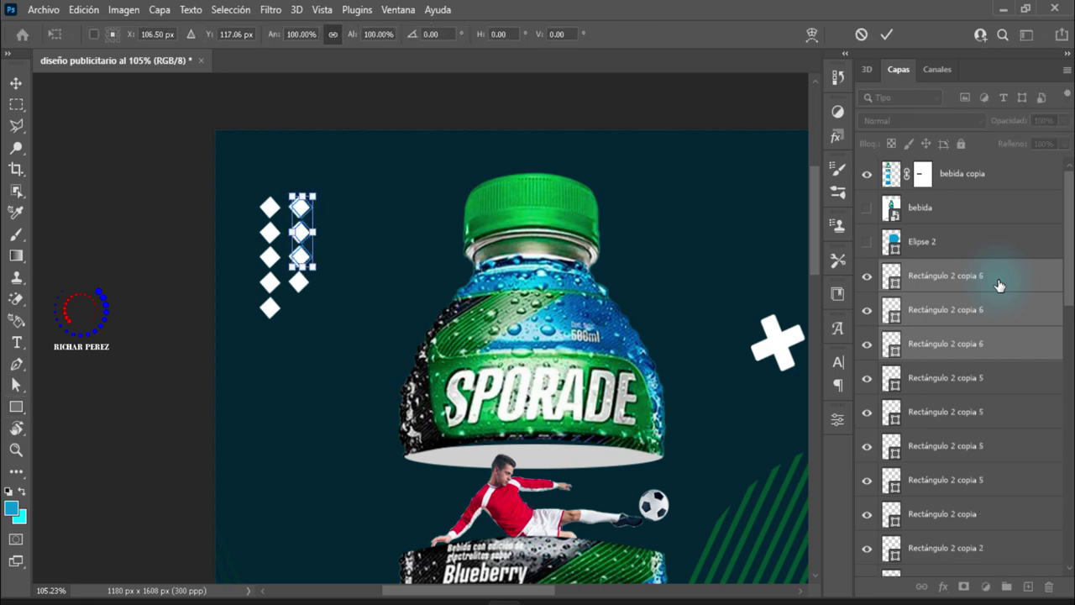
key("Right")
key("Right")
key("Right")
key("Right")
key("Right")
key("Right")
key("Right")
key("Right")
key("Right")
key("Right")
key("Right")
key("Right")
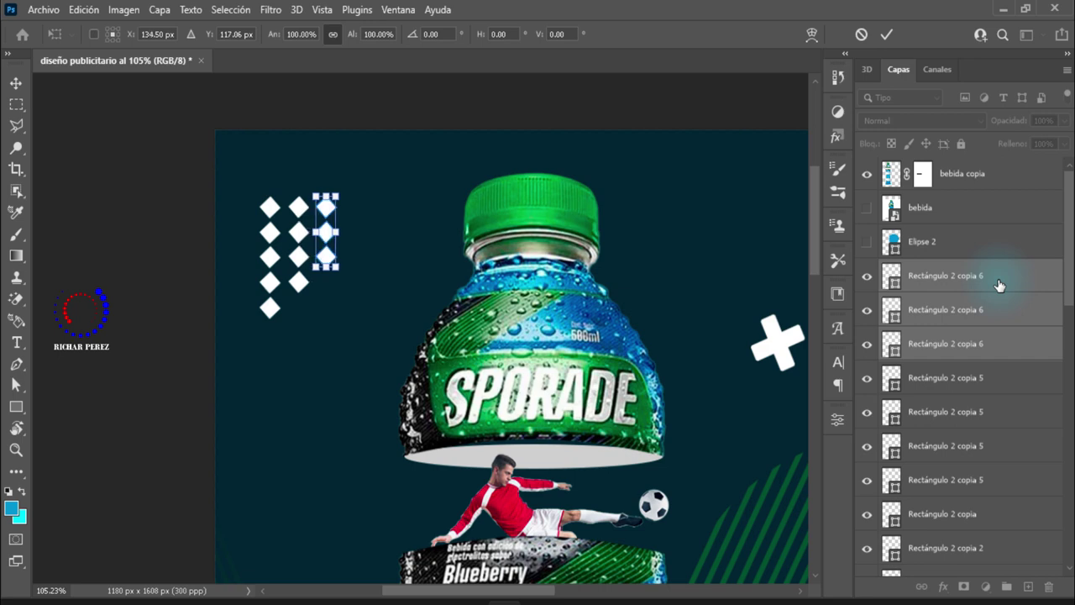
key("Right")
key("Right")
key("Right")
key("Return")
key("ctrl+t")
key("Left")
key("Left")
key("Return")
- Copy the two top diamonds one column right to form a fourth column
left_click(967, 316)
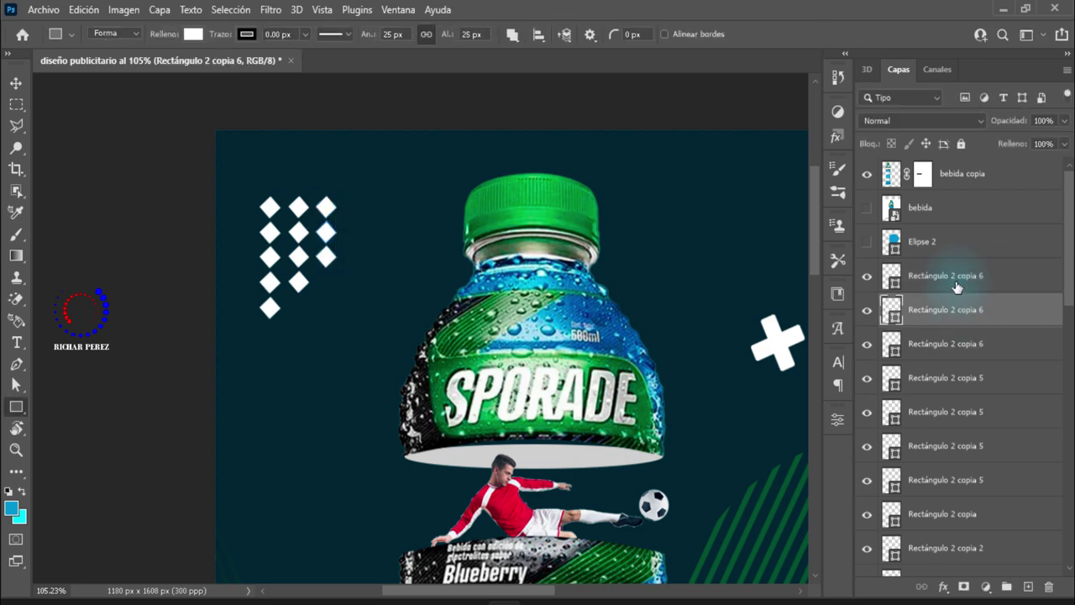
left_click(955, 283, "ctrl")
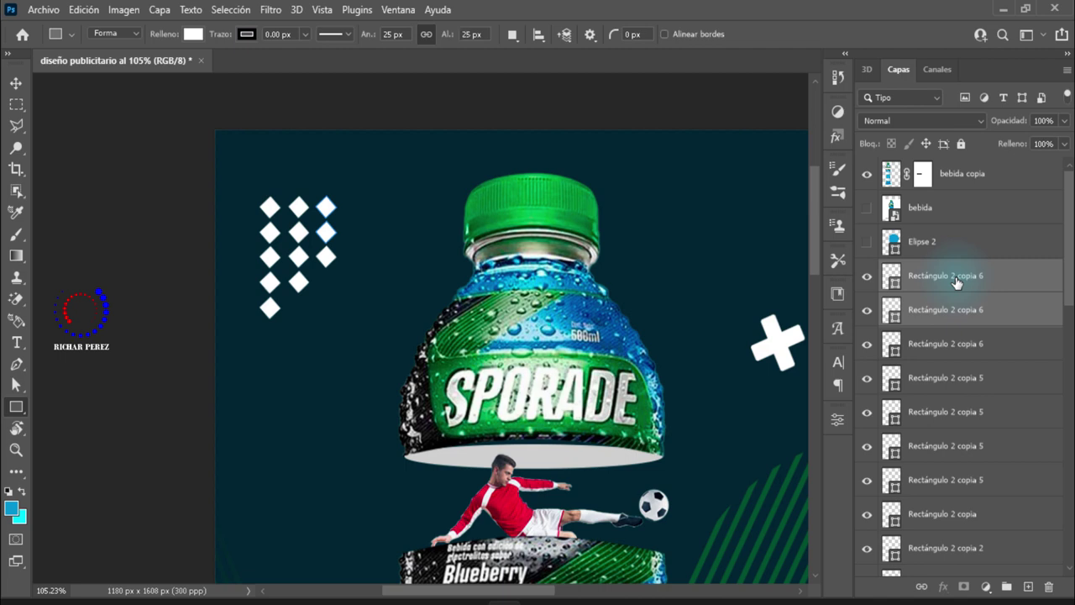
key("ctrl+t")
key("Right")
key("Right")
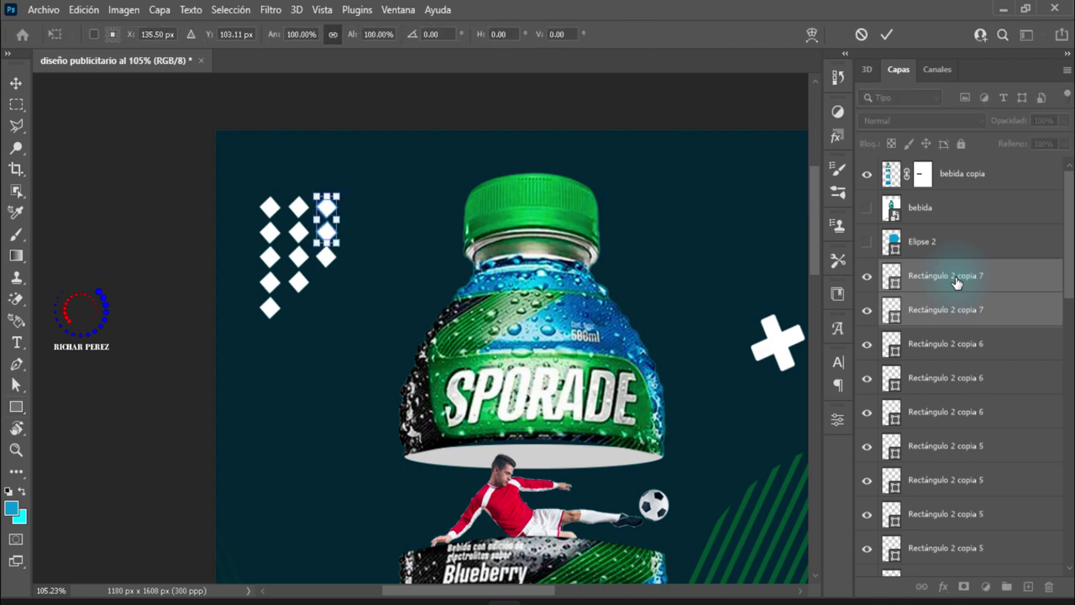
key("Right")
key("Right")
key("Right")
key("Right")
key("Right")
key("Right")
key("Right")
key("Right")
key("Right")
key("Right")
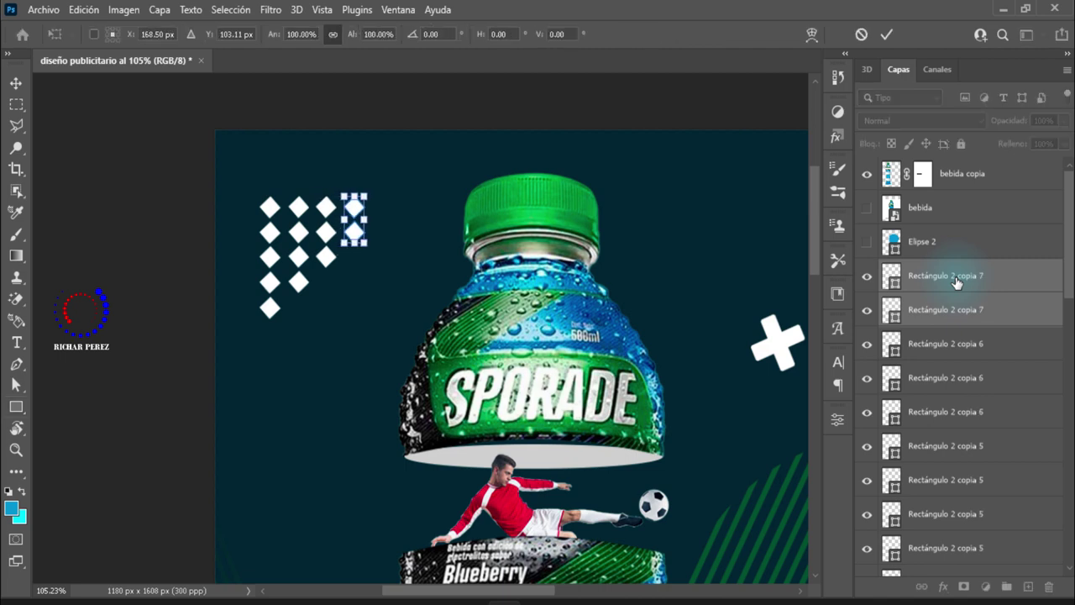
key("Right")
key("Return")
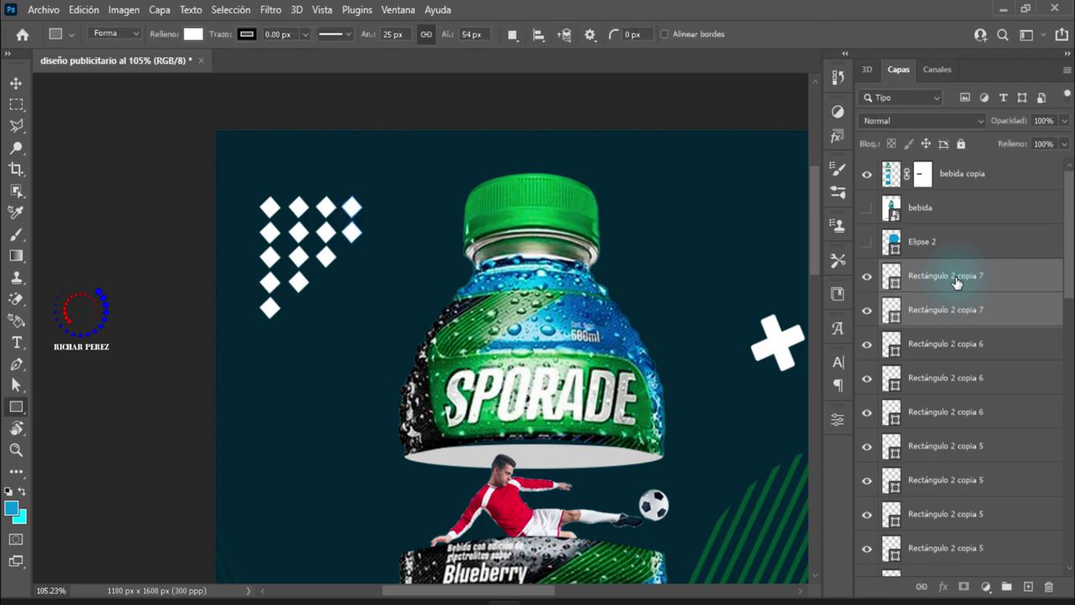
- Copy the top new diamond right to start a fifth column
left_click(1018, 283)
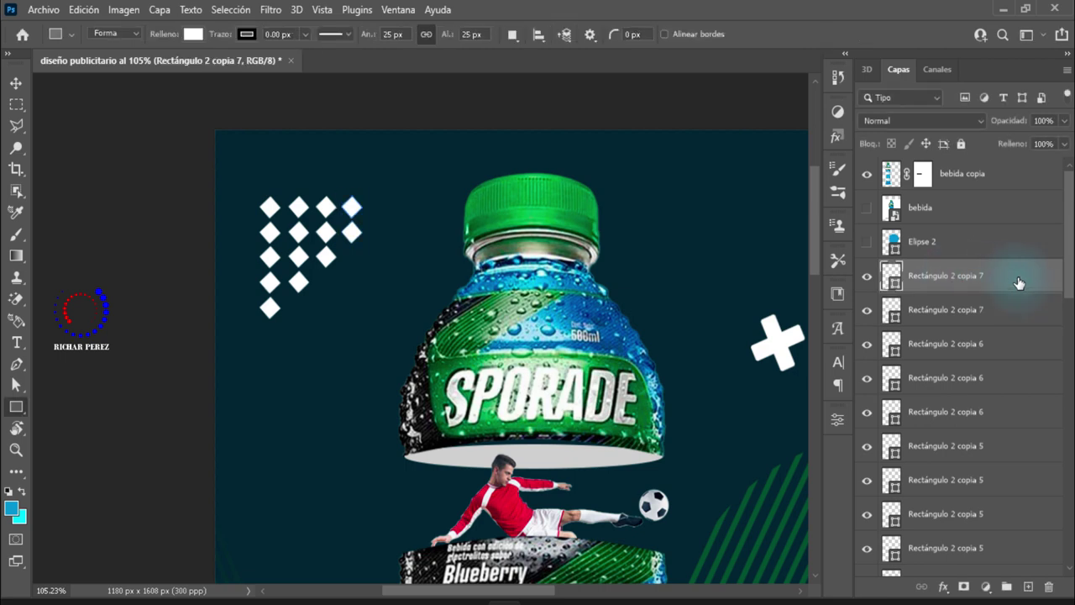
key("ctrl+t")
key("shift+Right")
key("shift+Right")
key("shift+Right")
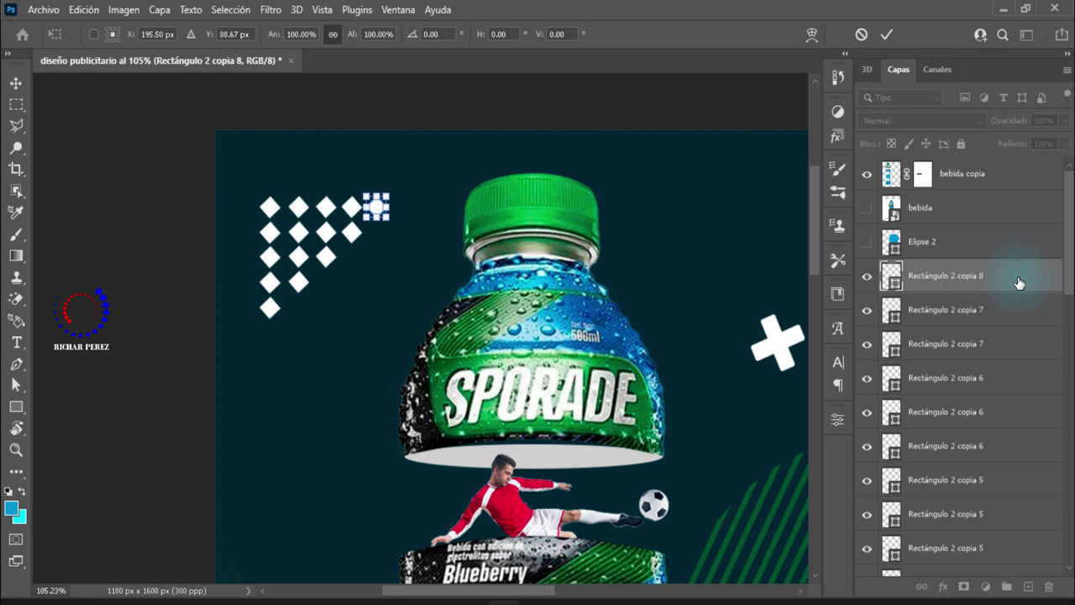
key("Return")
- Group all diamond layers and name the group 'rombos'
scroll(326, 335, "down", 2)
scroll(326, 335, "down", 2)
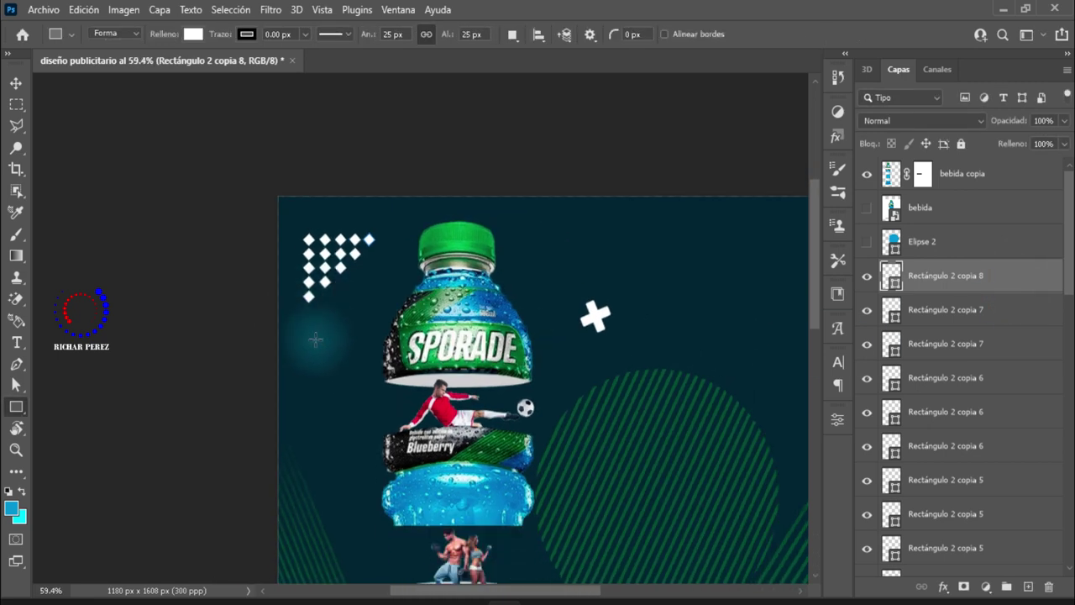
scroll(326, 335, "down", 2)
scroll(326, 335, "down", 2)
scroll(326, 335, "down", 1)
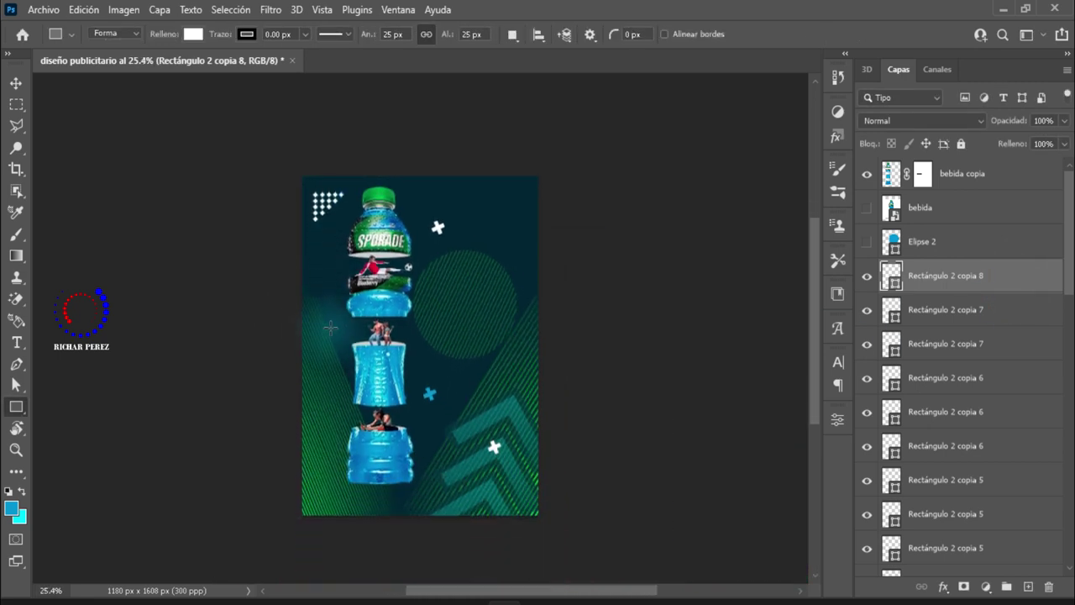
scroll(331, 336, "up", 1)
scroll(934, 347, "down", 2)
scroll(947, 445, "down", 6)
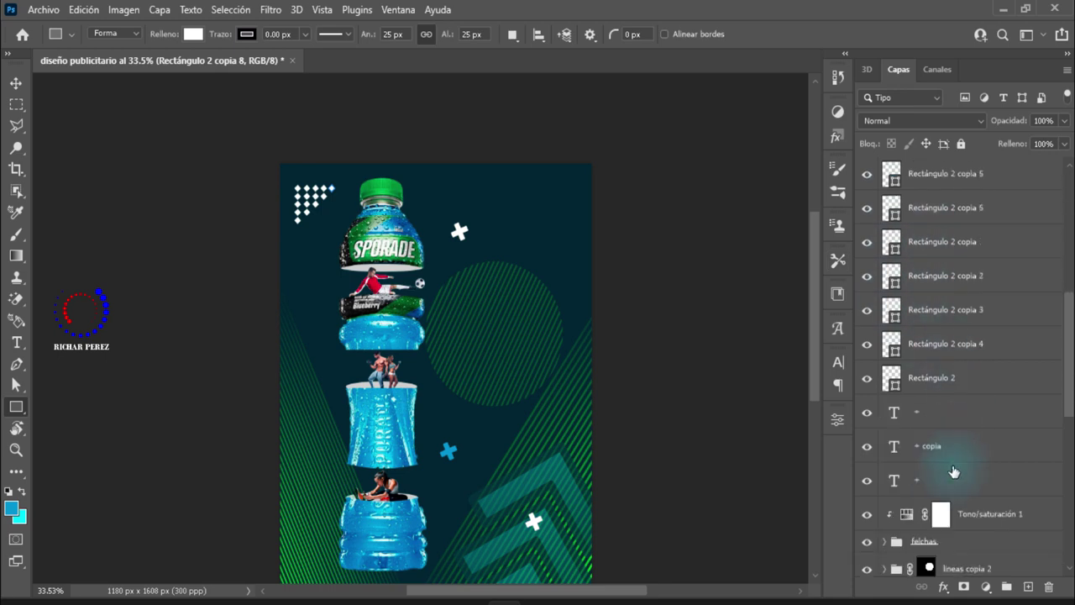
left_click(931, 373, "shift")
key("ctrl+g")
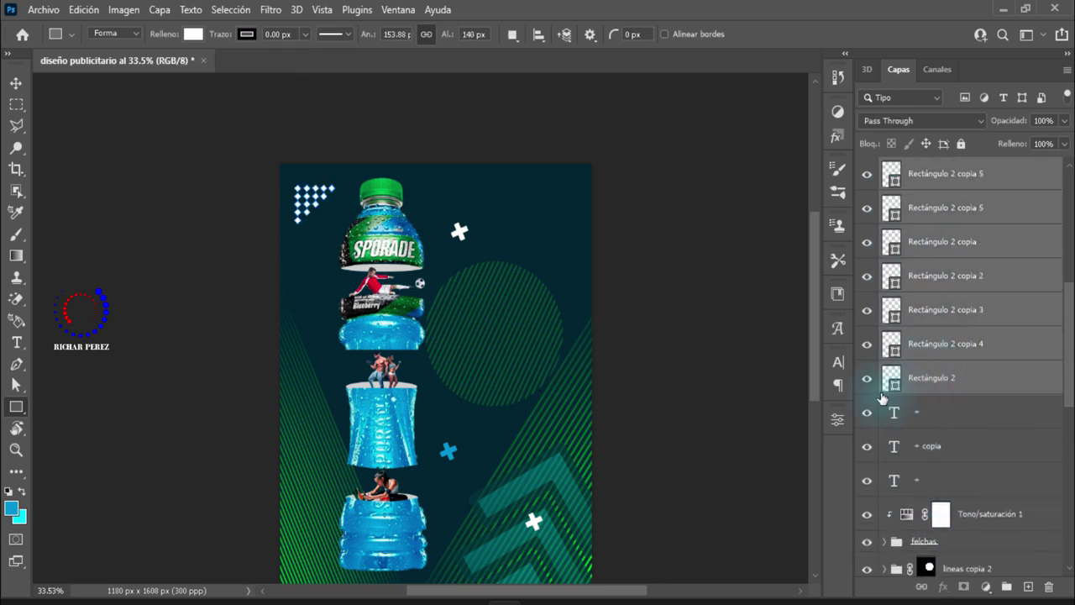
double_click(924, 168)
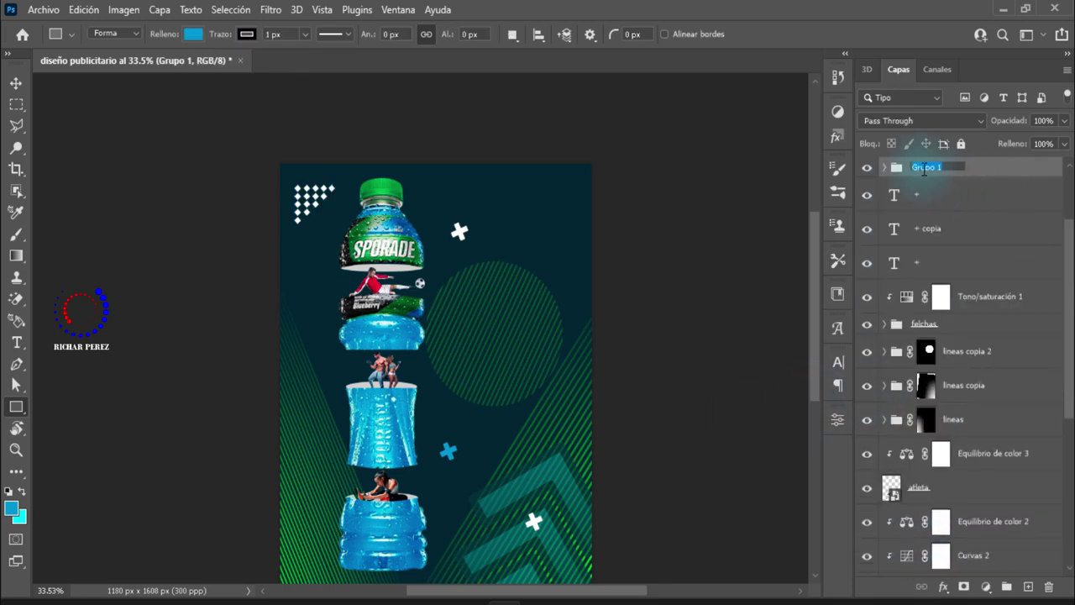
type("rec")
key("Return")
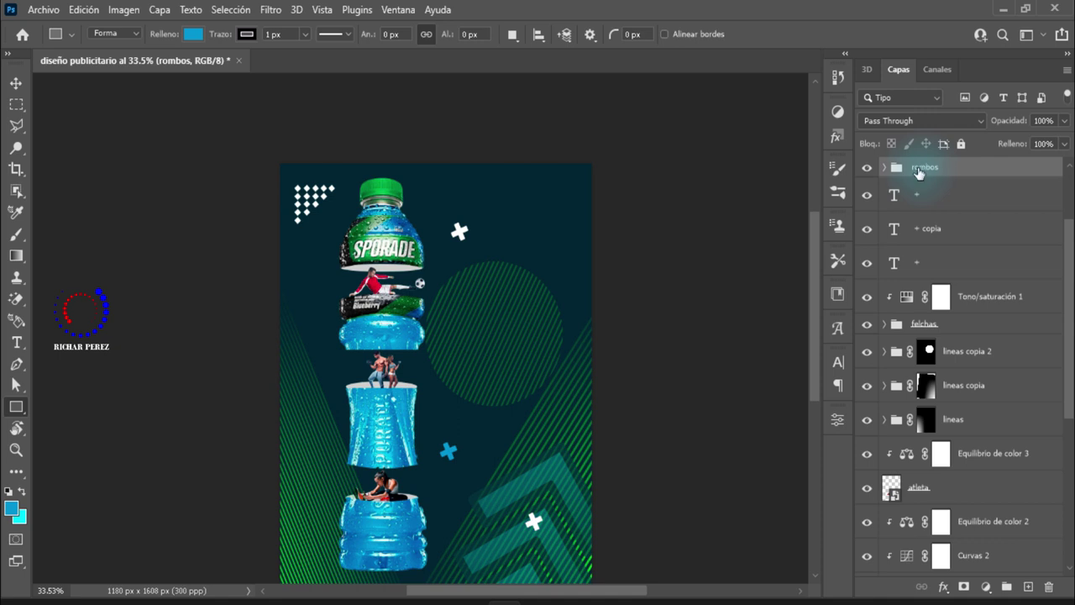
- Enlarge the rombos group to about 128%
key("ctrl+t")
left_click_drag(335, 224, 346, 235)
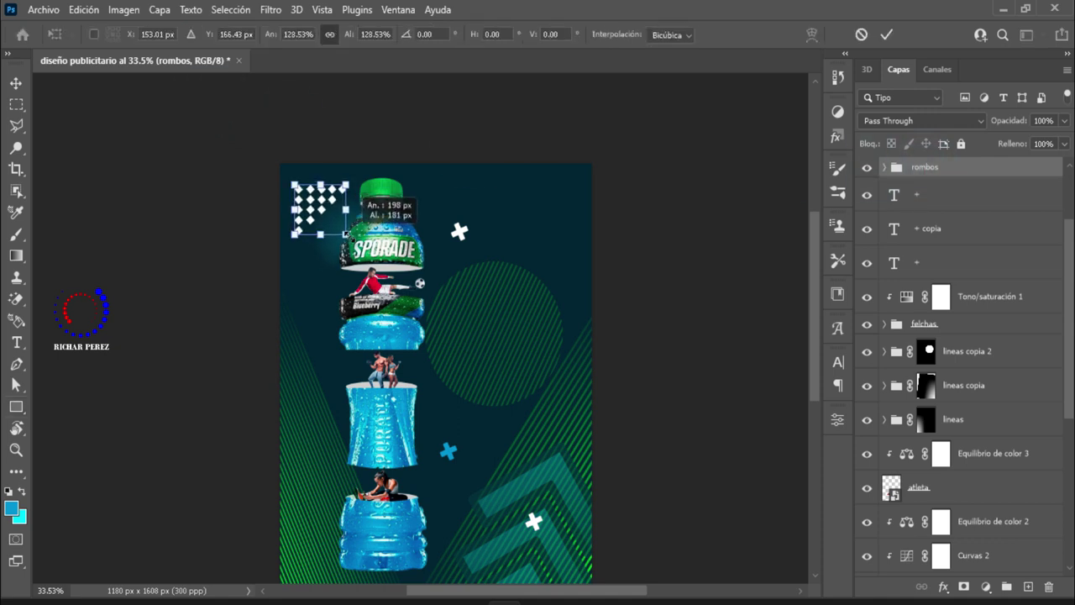
key("Return")
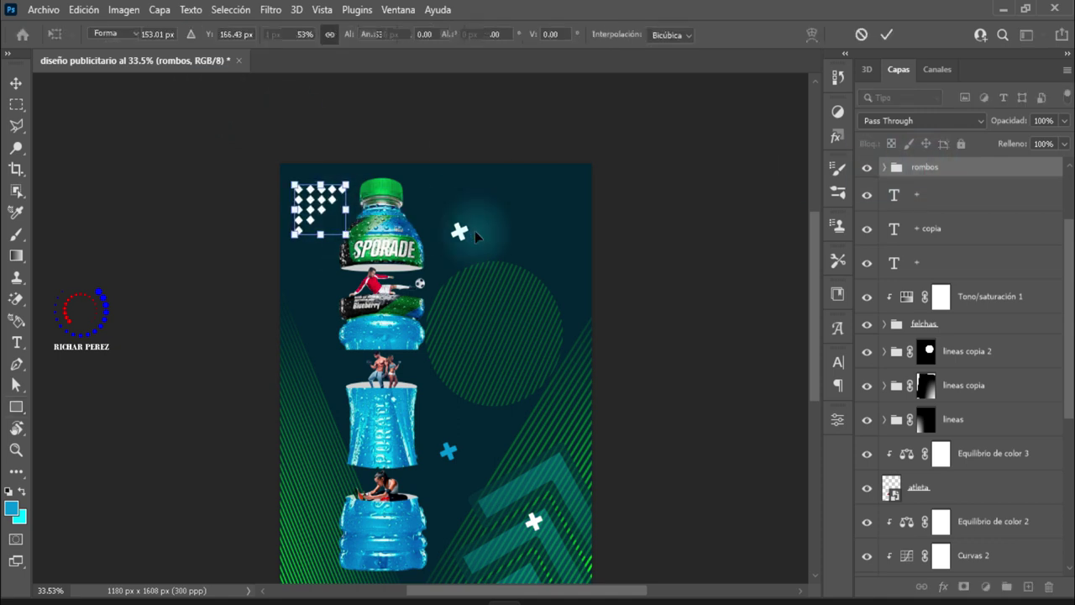
key("u")
- Group all artwork layers from the bottle down to Elipse 1 and clear its name for 'imagenes'
scroll(413, 305, "down", 1)
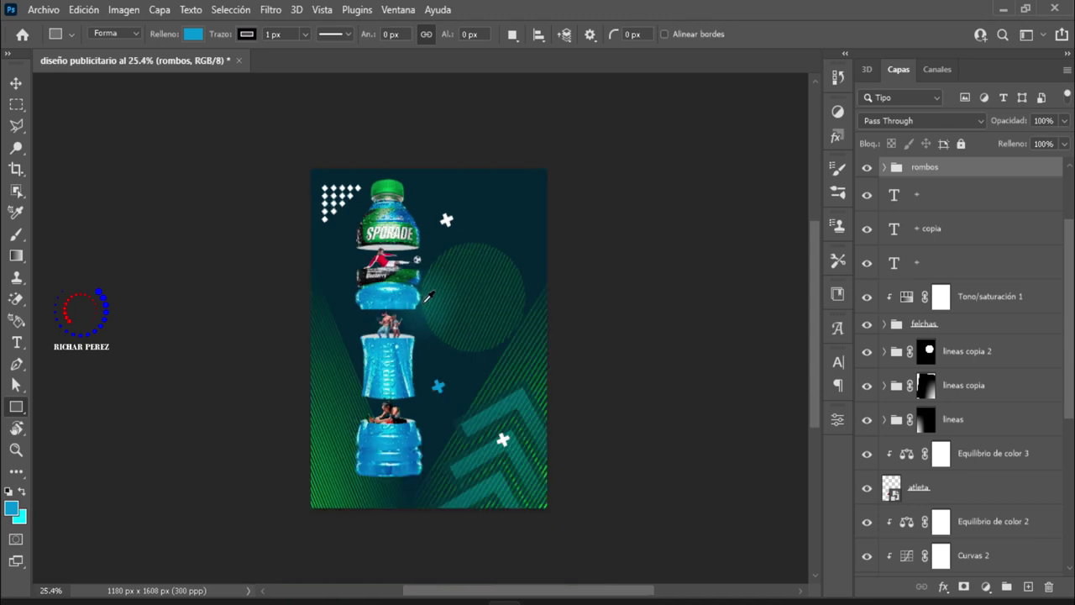
scroll(965, 252, "up", 2)
left_click(979, 179)
scroll(994, 211, "down", 5)
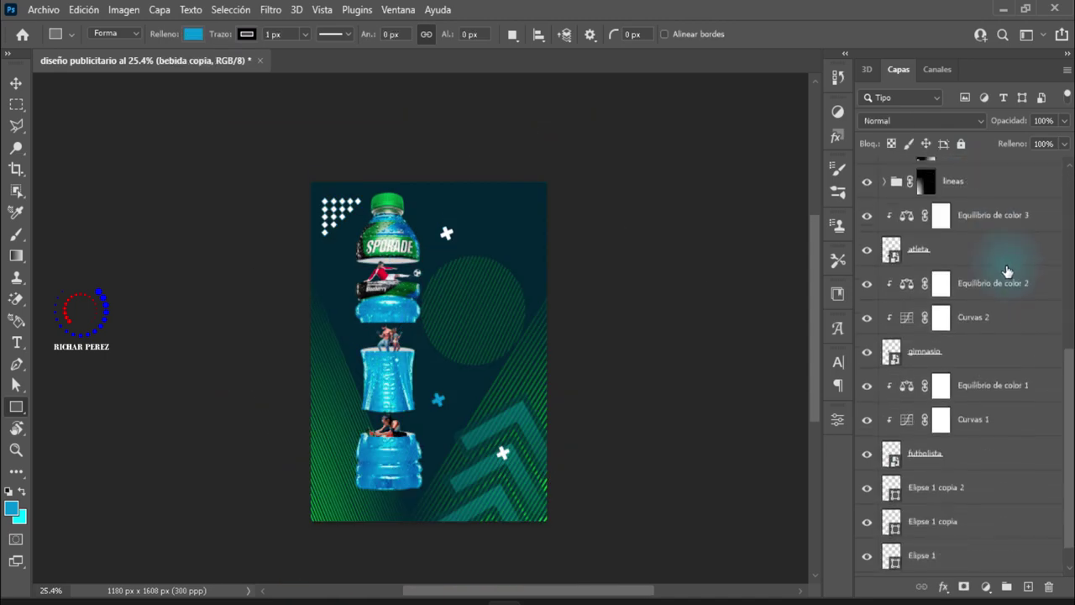
scroll(1026, 443, "down", 5)
left_click(981, 499, "shift")
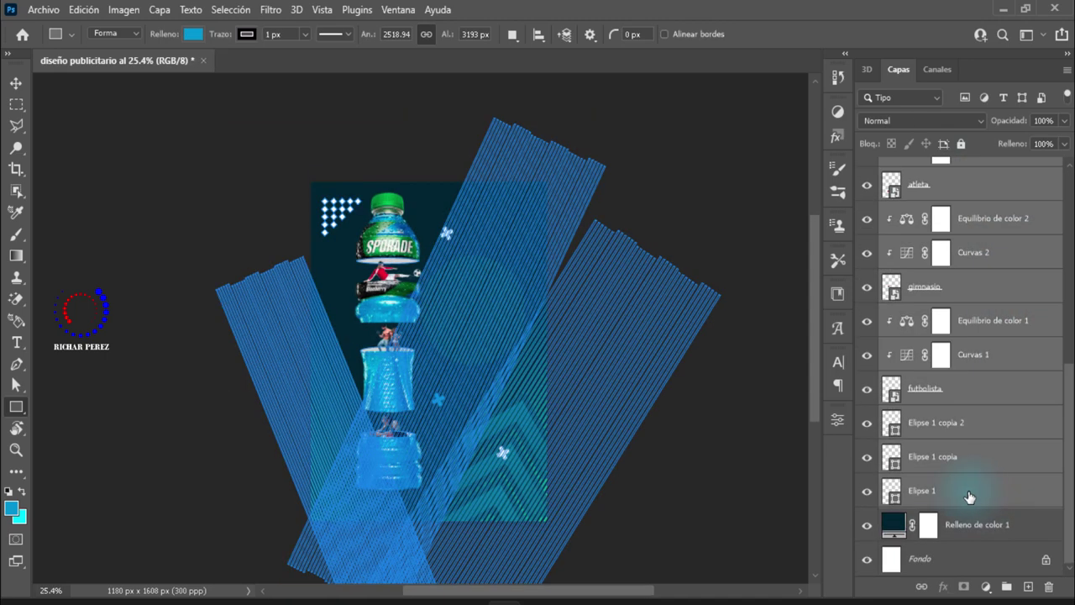
key("ctrl+g")
double_click(937, 167)
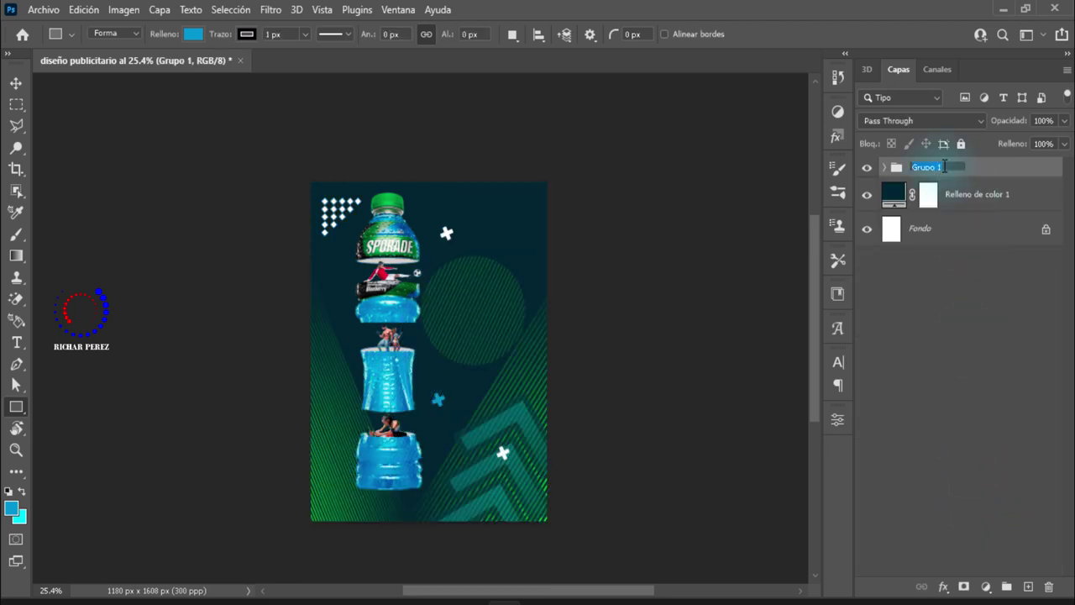
key("BackSpace")
scroll(538, 315, "up", 1)
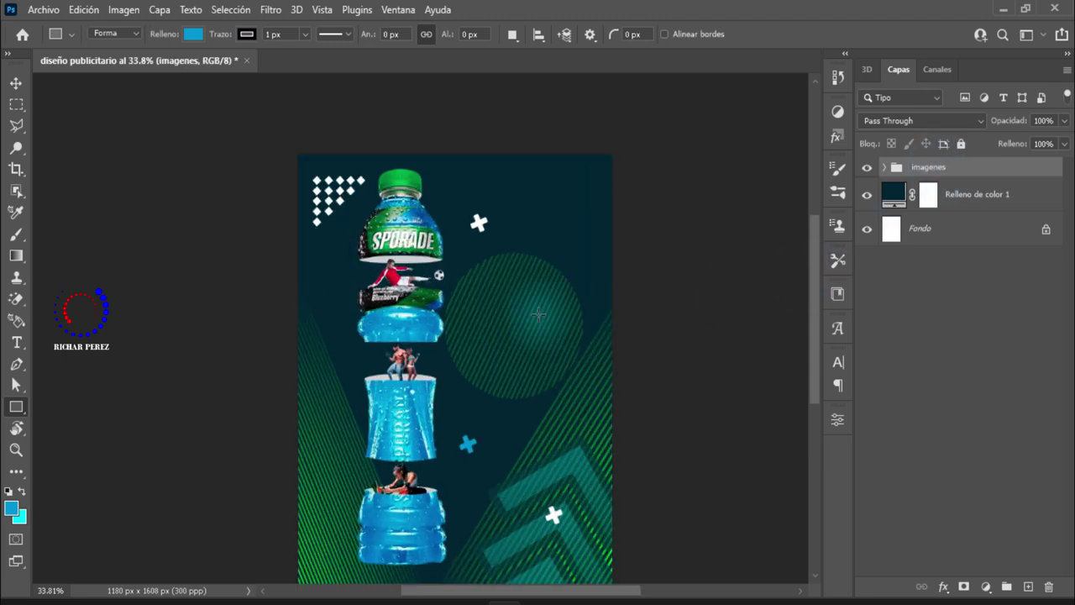
scroll(538, 313, "down", 1)
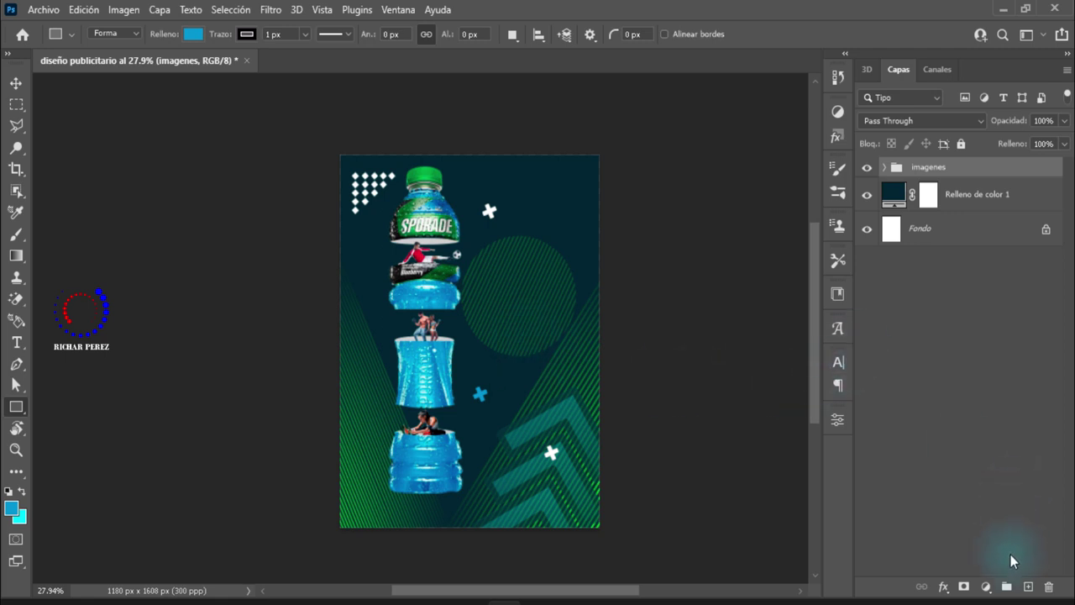
- Draw a circle on a new layer at the poster's upper right
left_click(1024, 587)
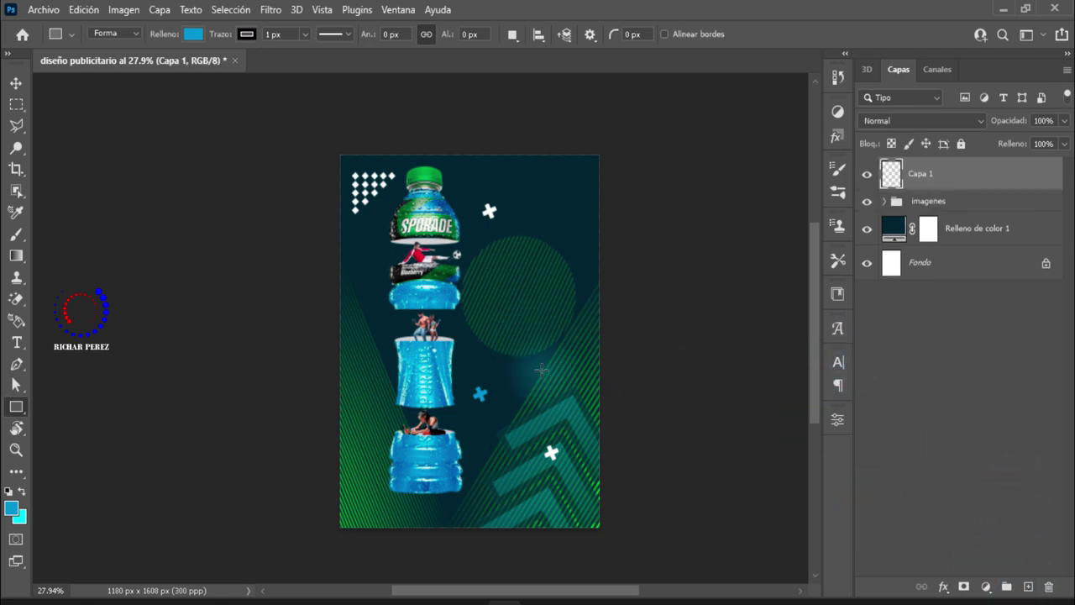
scroll(517, 223, "up", 1)
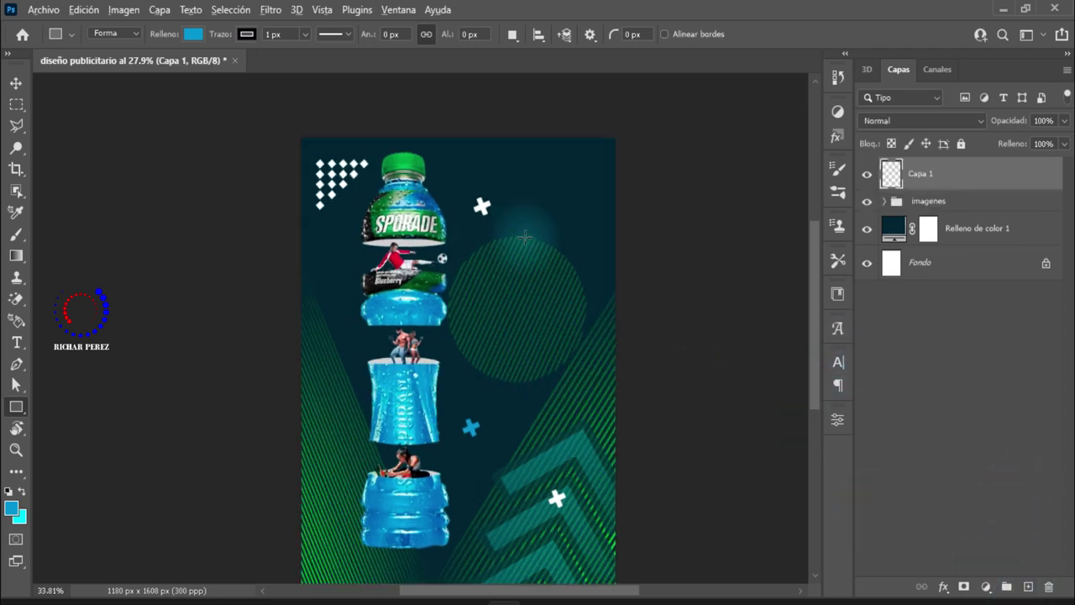
scroll(516, 222, "up", 1)
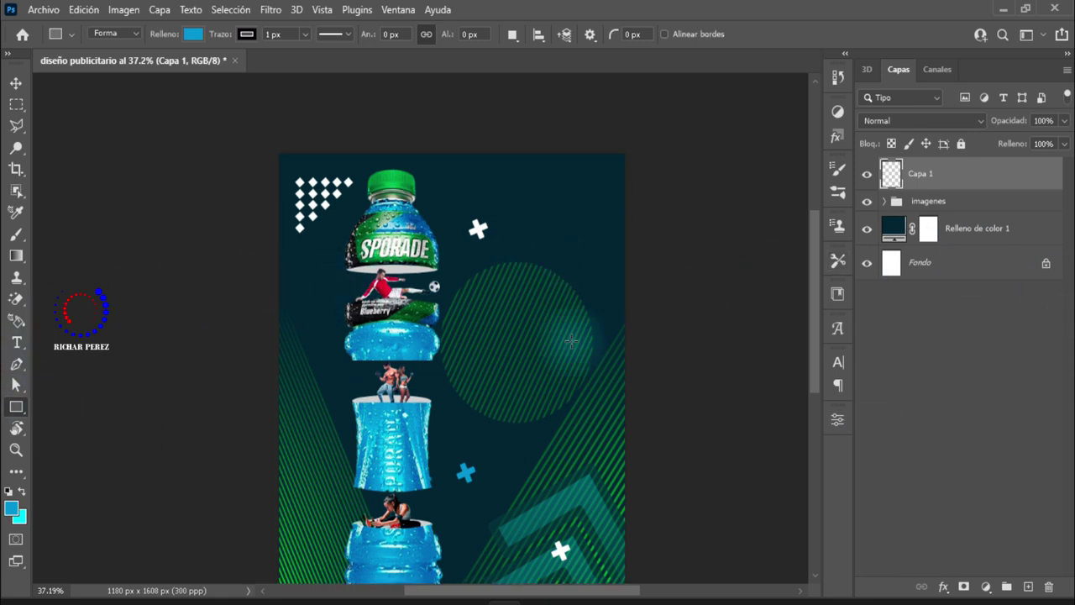
right_click(16, 406)
left_click(96, 425)
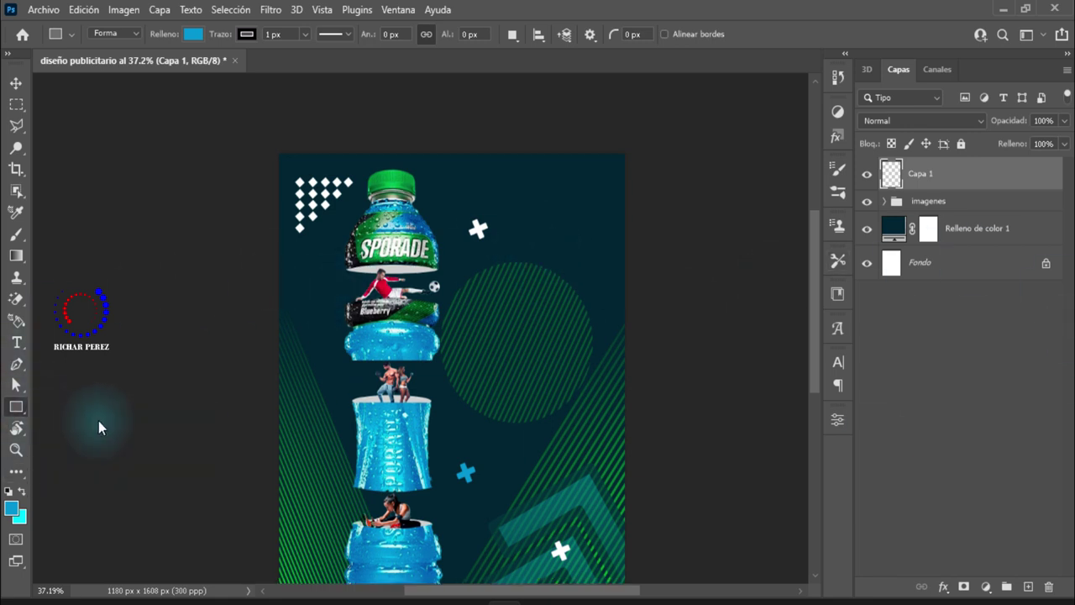
mouse_move(490, 185)
left_mouse_down()
mouse_move(628, 292)
mouse_move(585, 284)
left_mouse_up()
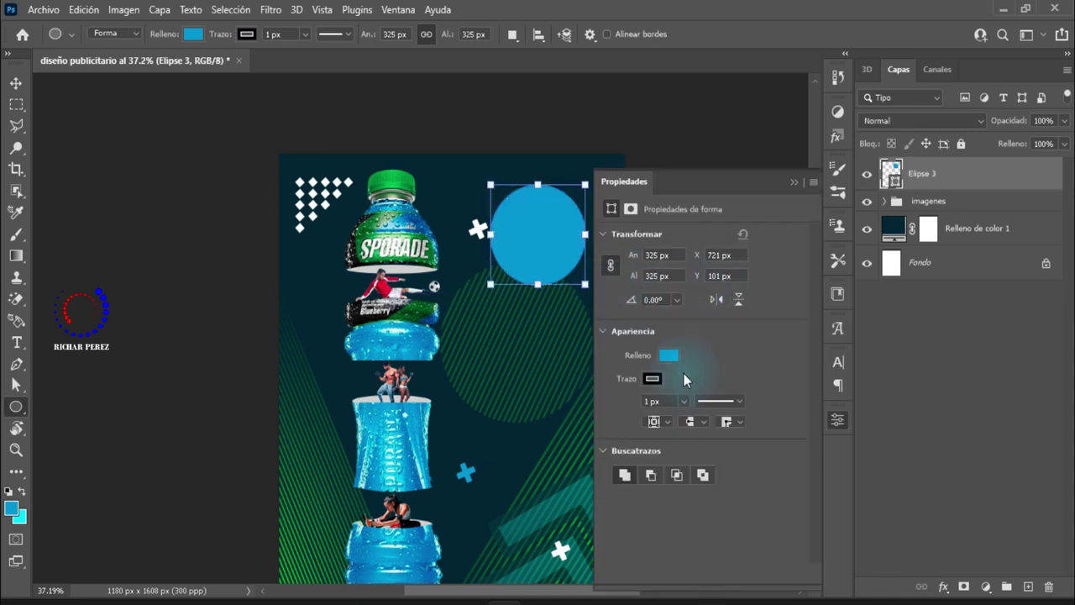
- Set the circle's fill to white and its stroke width to 0 px
left_click(668, 355)
left_click(612, 403)
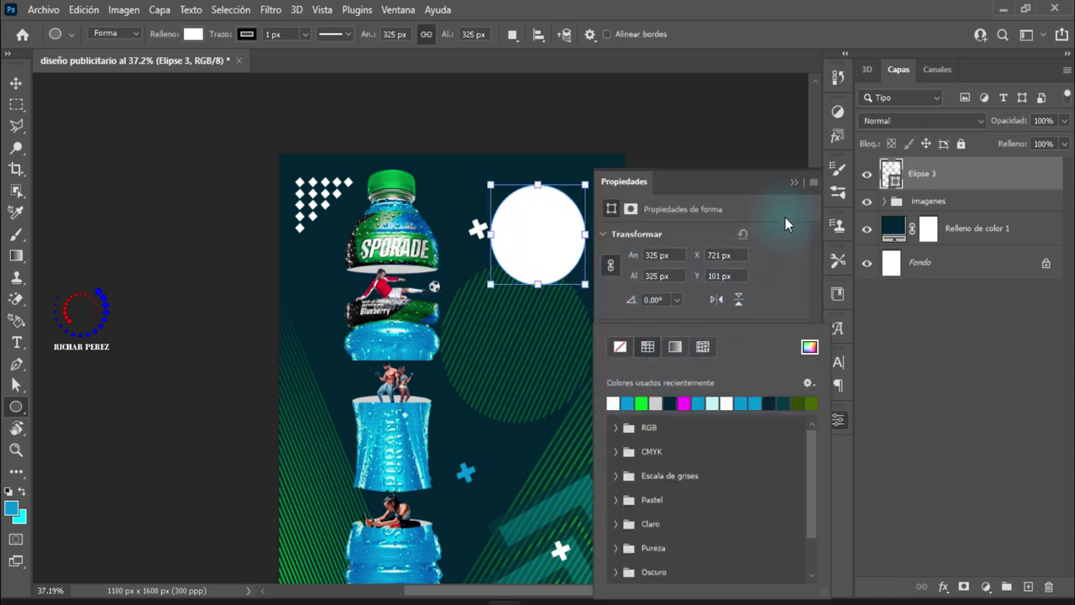
left_click(893, 227)
left_click(793, 181)
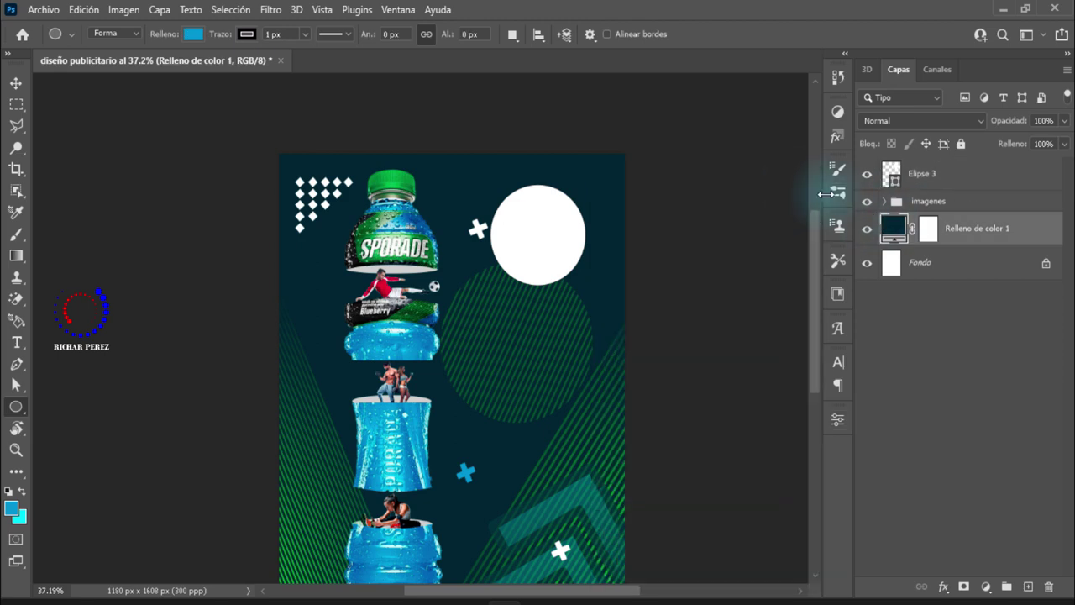
left_click(923, 201)
left_click(921, 173)
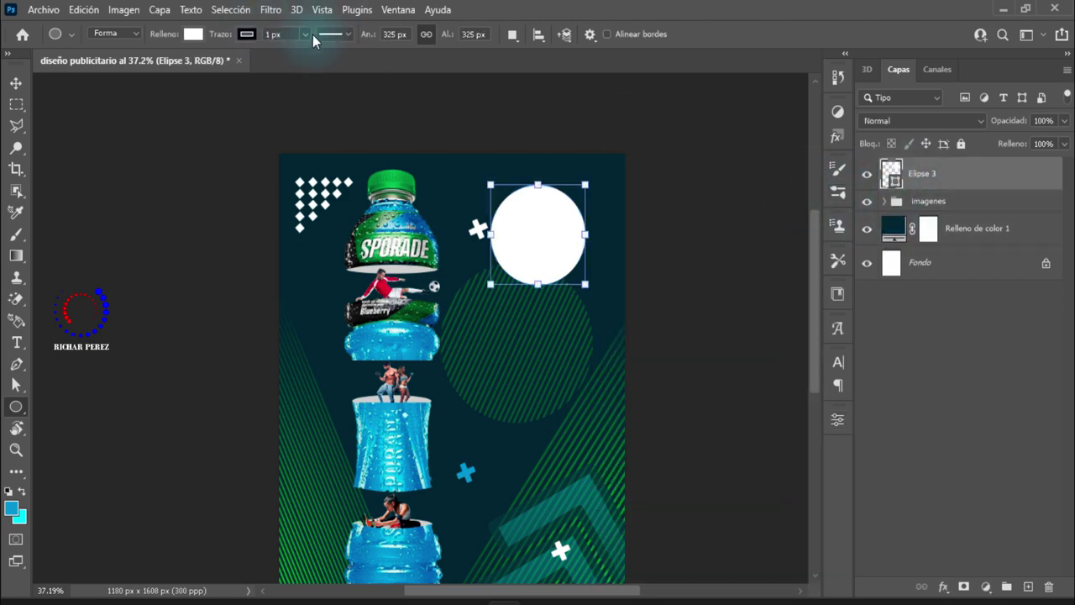
left_click(305, 35)
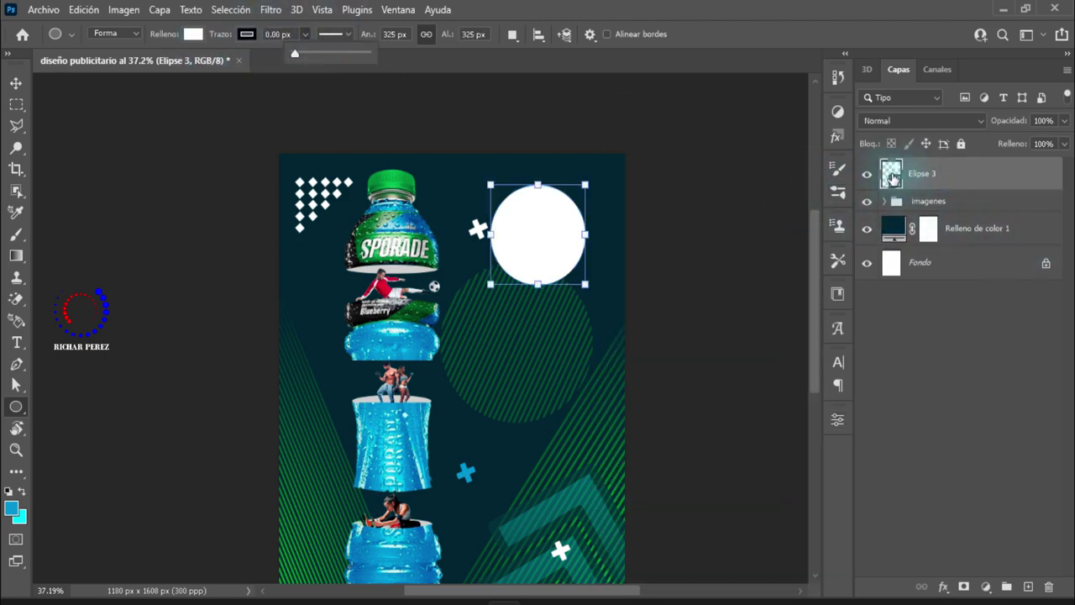
left_click(891, 178)
key("ctrl+t")
- Warp the white circle into an irregular blob, converting it to a path
right_click(552, 245)
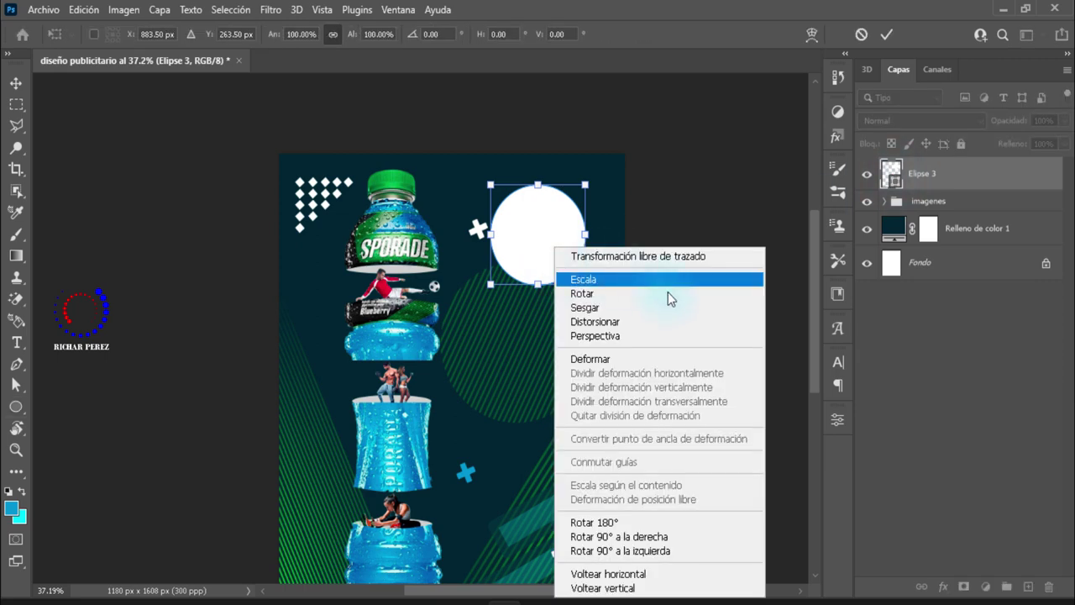
key("Escape")
right_click(597, 365)
left_click(638, 454)
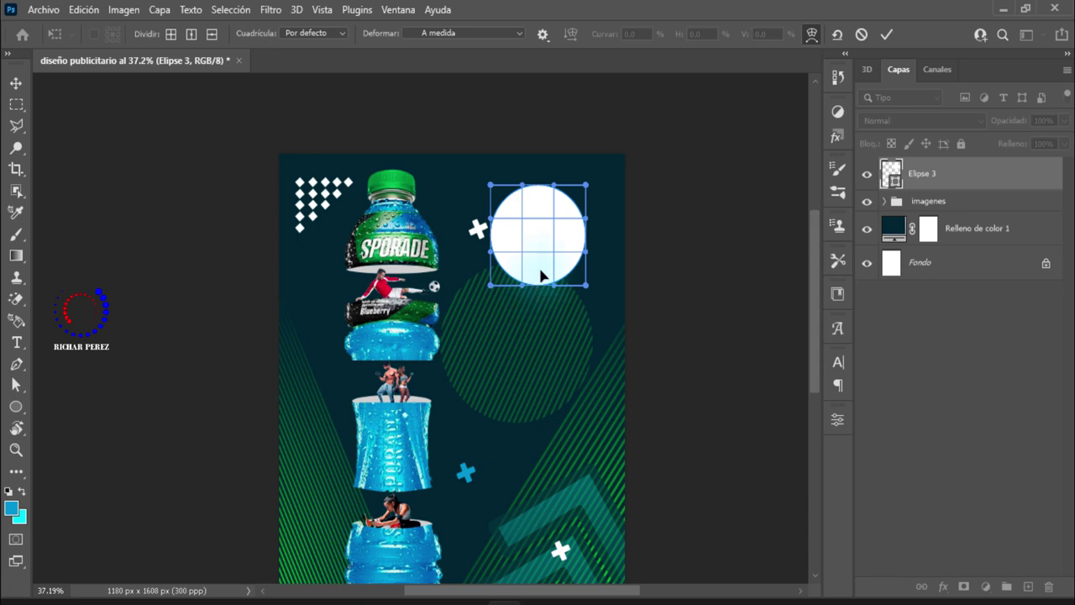
left_click_drag(539, 287, 542, 195)
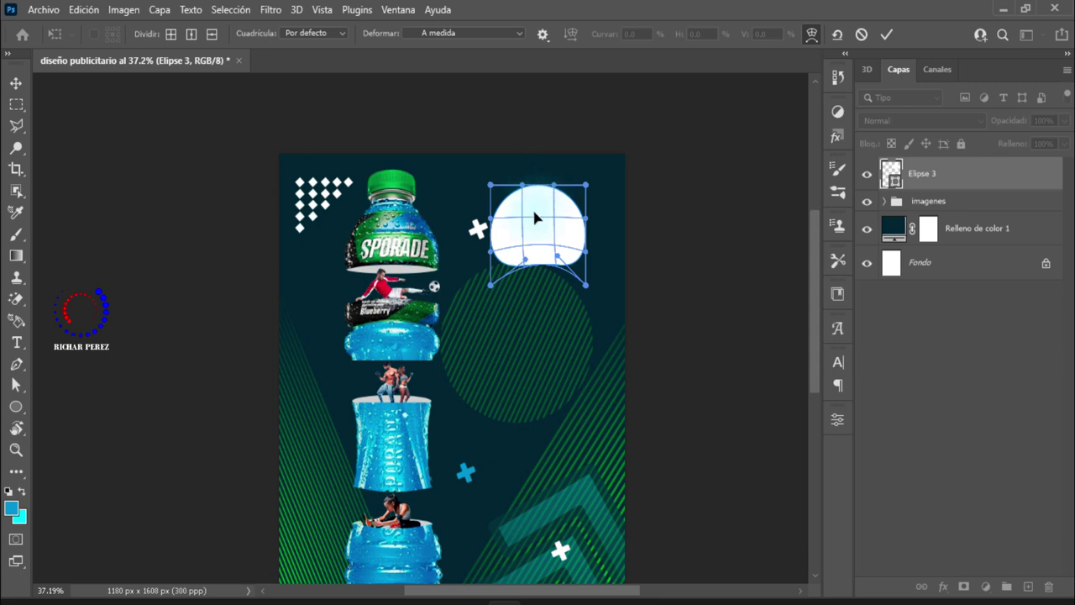
left_click_drag(536, 217, 544, 188)
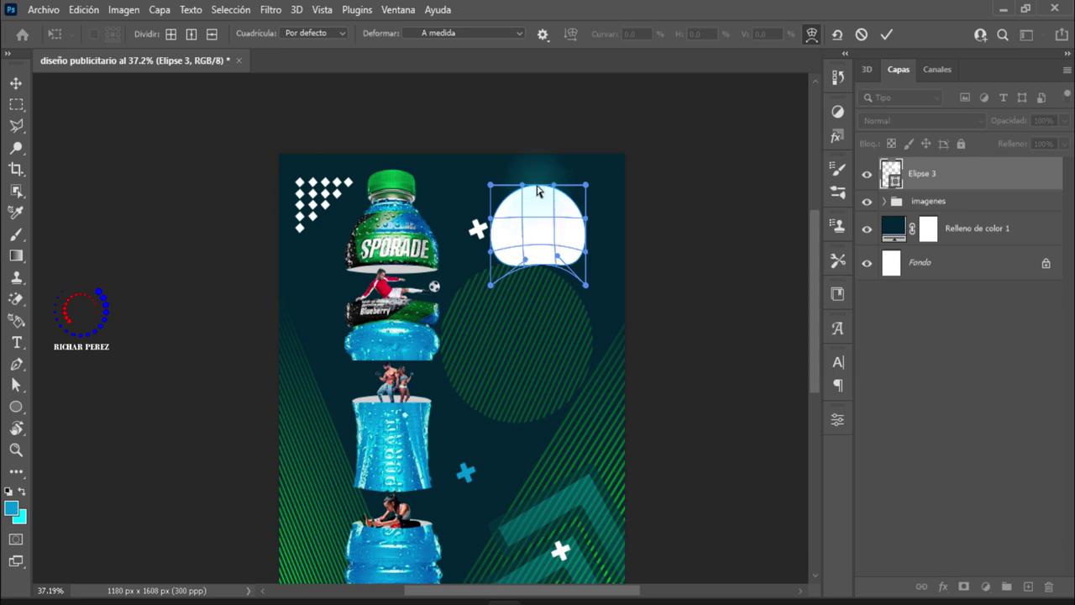
mouse_move(538, 196)
left_mouse_down()
mouse_move(540, 217)
mouse_move(495, 294)
mouse_move(491, 255)
left_mouse_up()
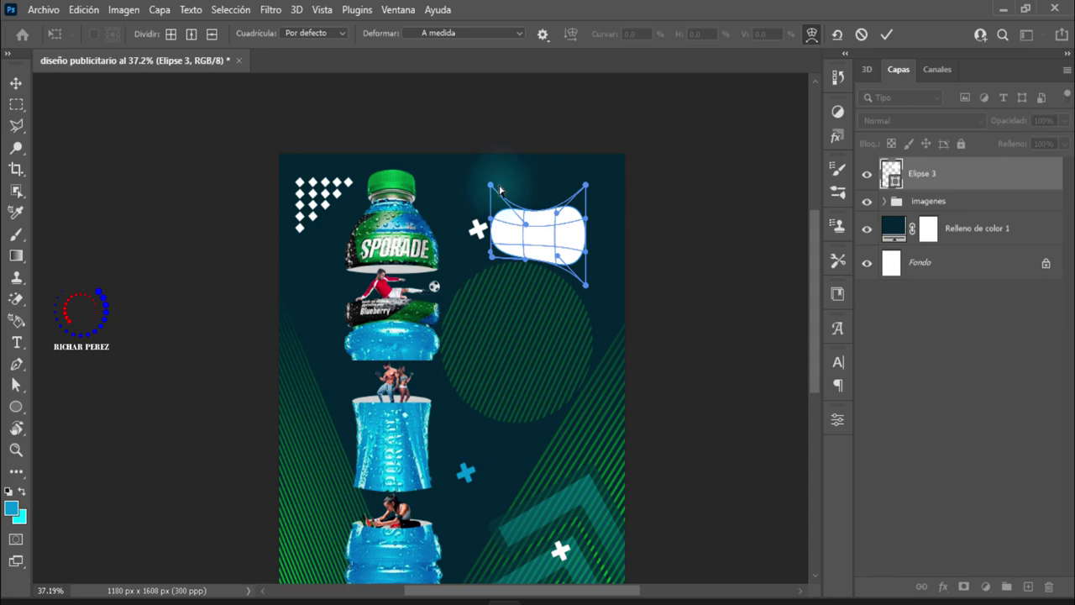
left_click_drag(497, 196, 496, 213)
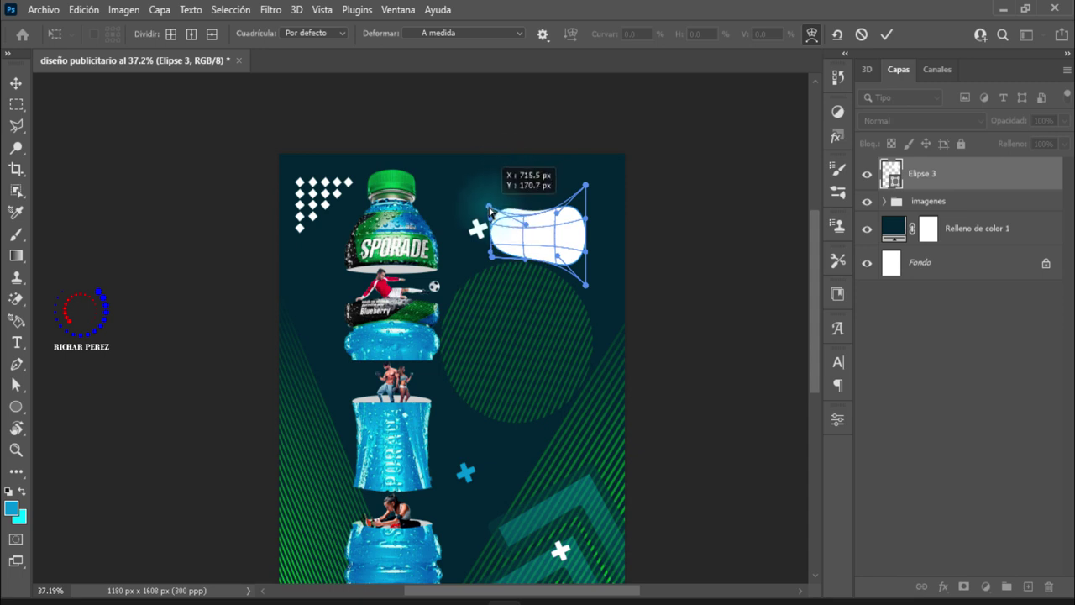
key("Return")
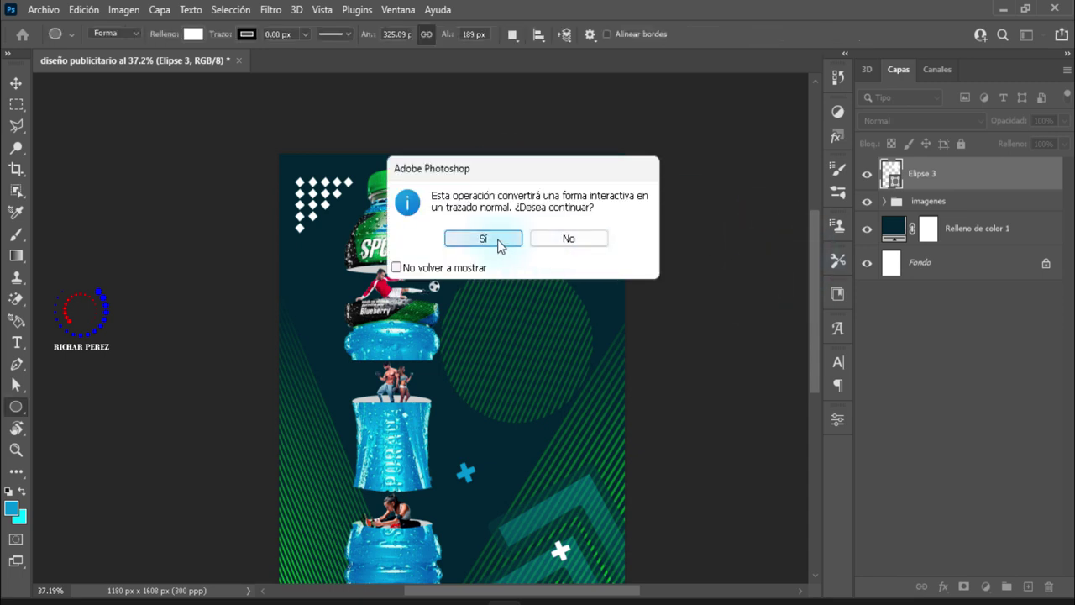
left_click(483, 240)
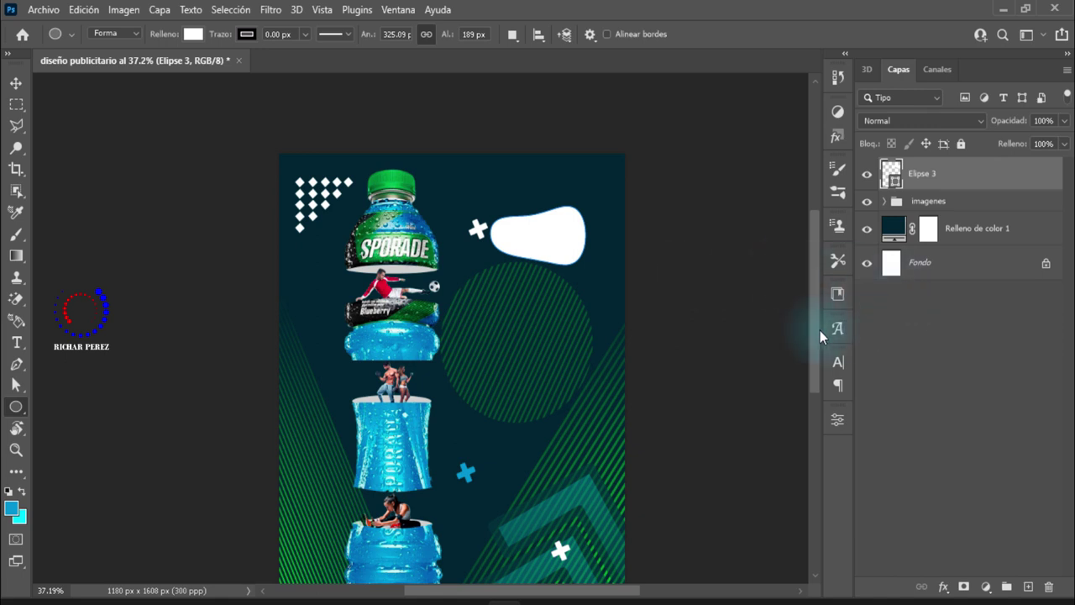
- Rotate the blob about 31° and move it into the top-right corner
key("ctrl+t")
left_click_drag(615, 286, 584, 330)
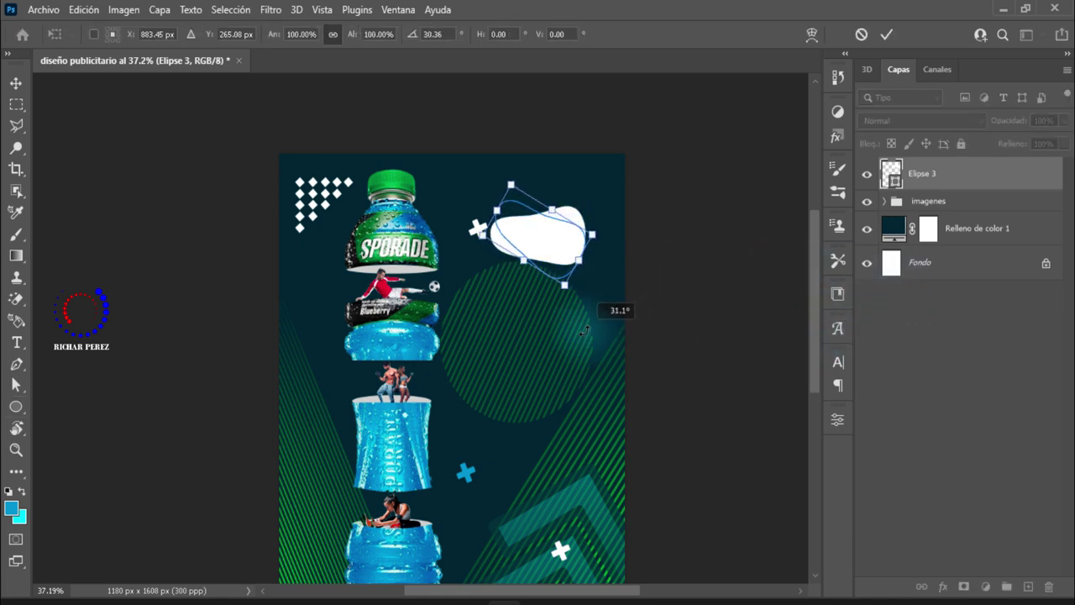
mouse_move(523, 229)
left_mouse_down()
mouse_move(543, 170)
mouse_move(553, 177)
left_mouse_up()
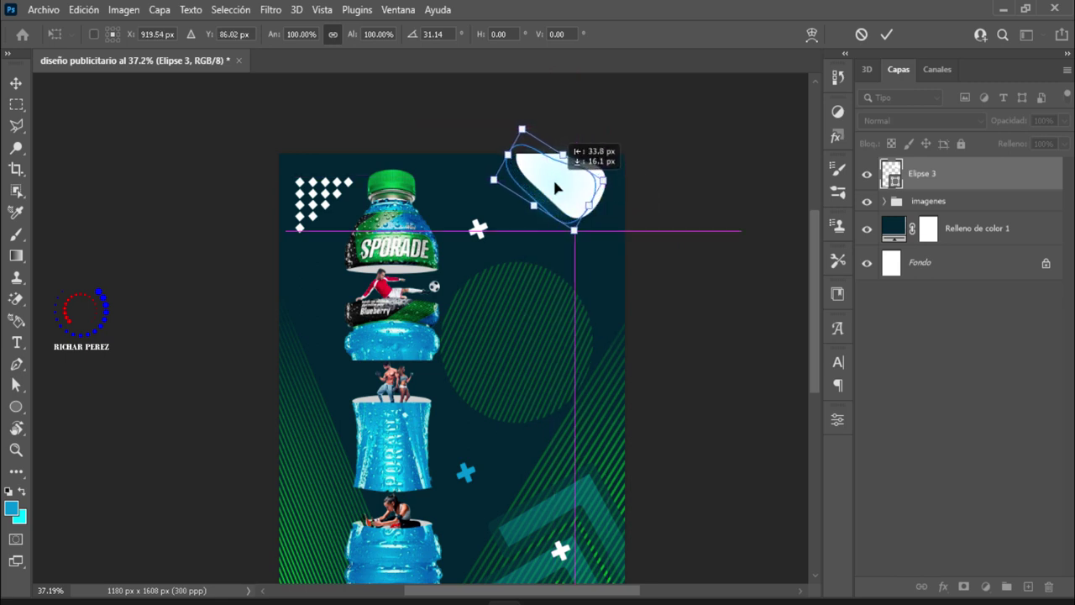
key("Return")
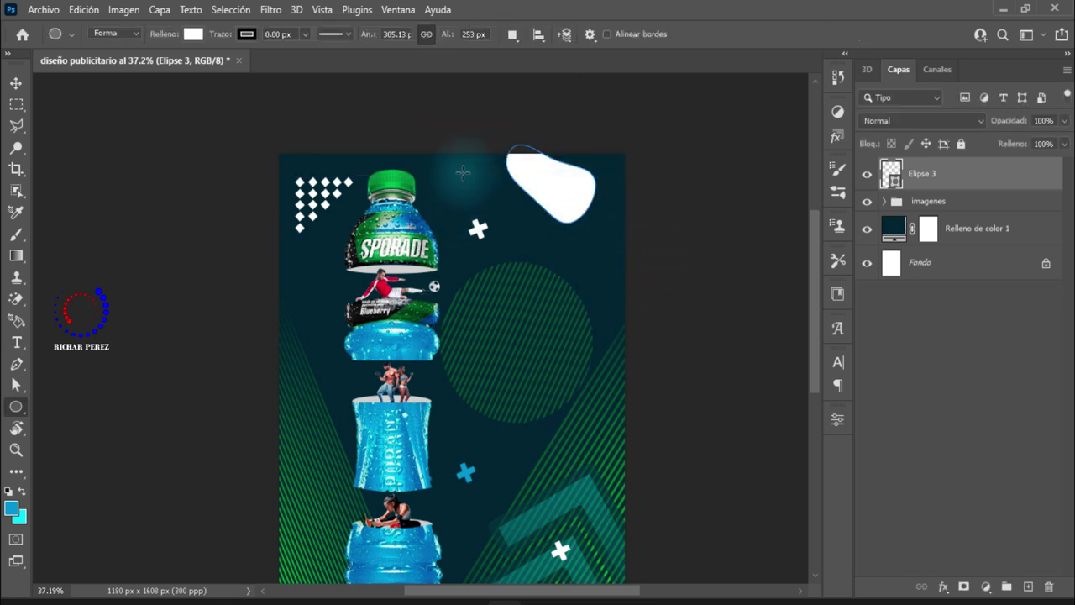
key("t")
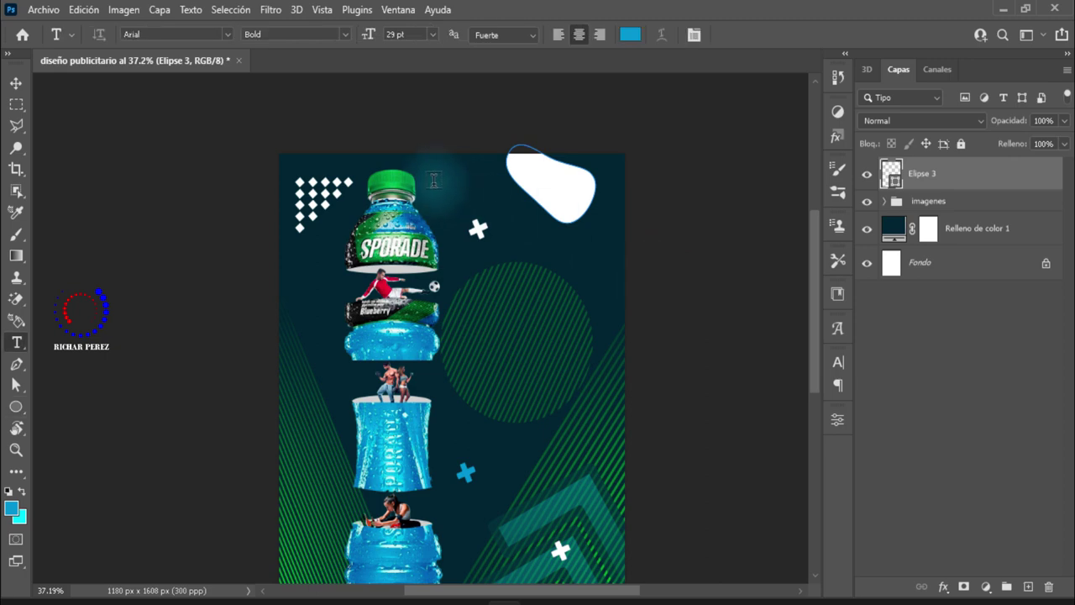
- Add the heading 'LOGO EMPRESA' in Dosis beside the bottle cap
left_click(433, 180)
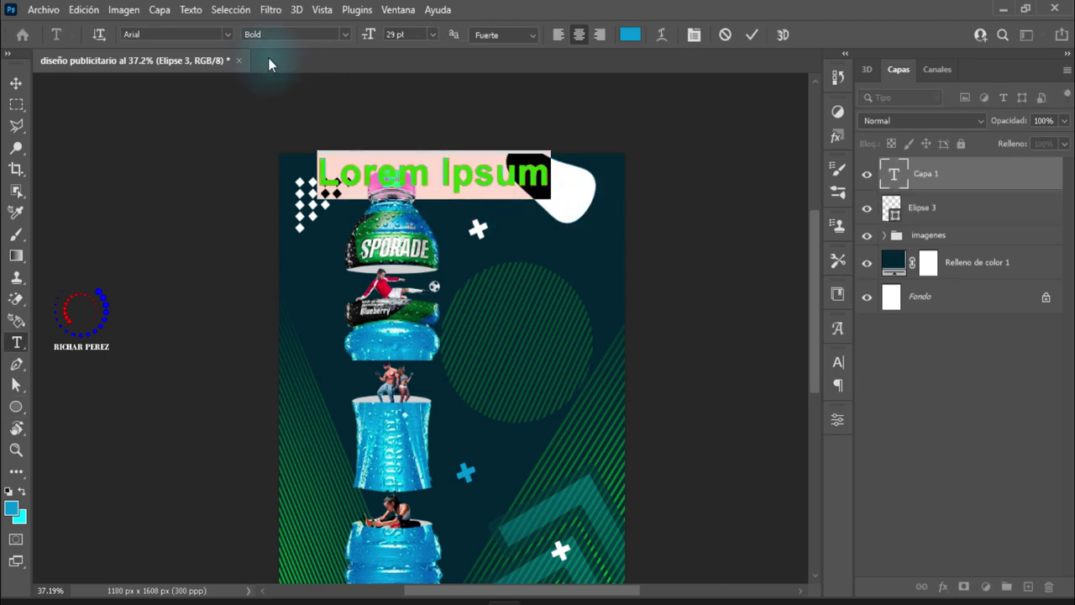
left_click(227, 34)
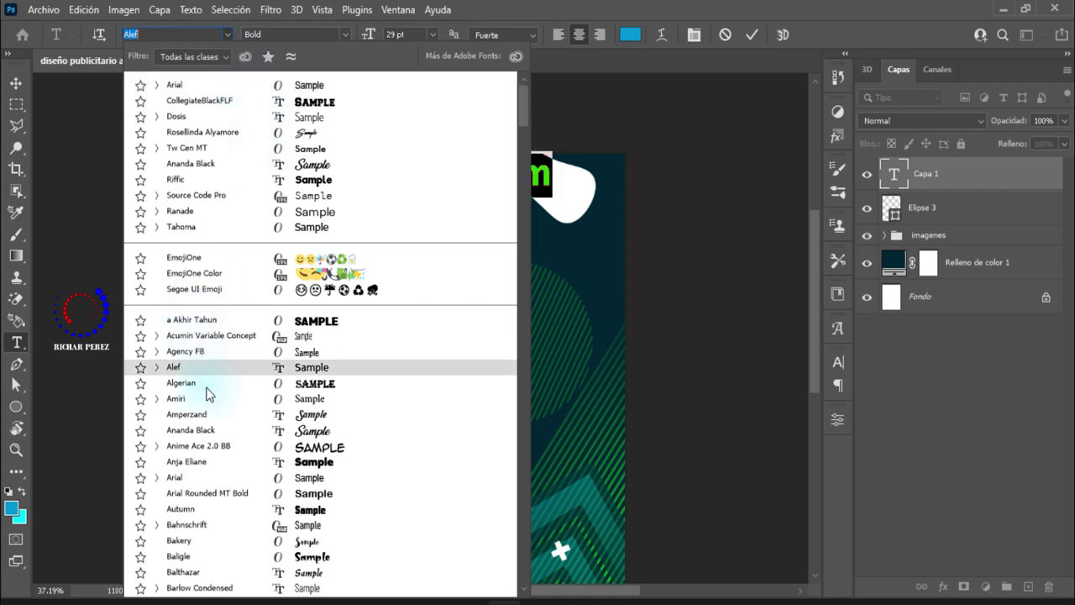
left_click(186, 117)
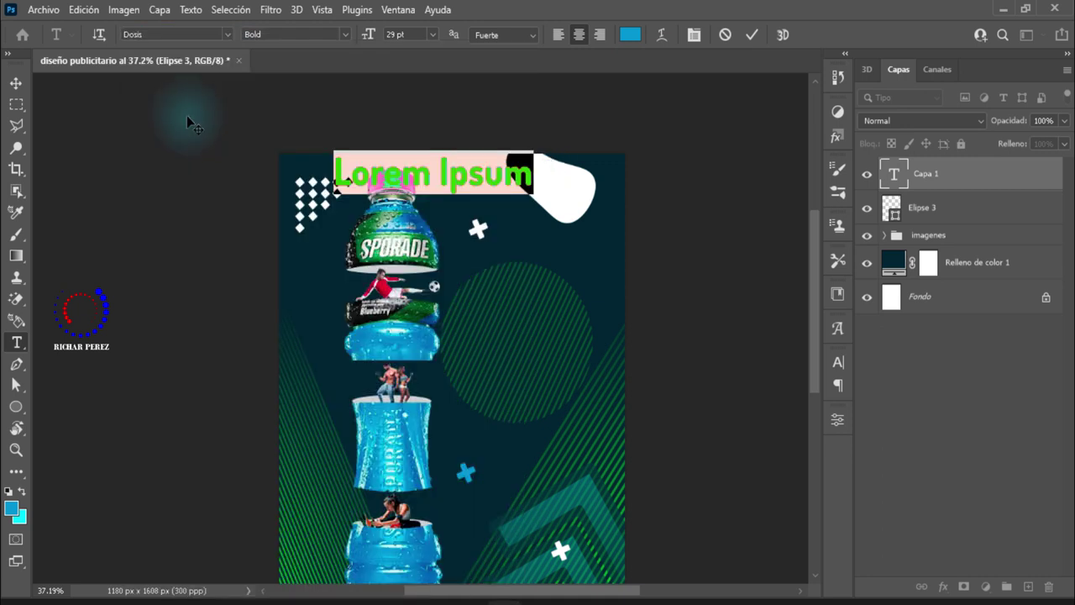
type("LOGO EMPRESA")
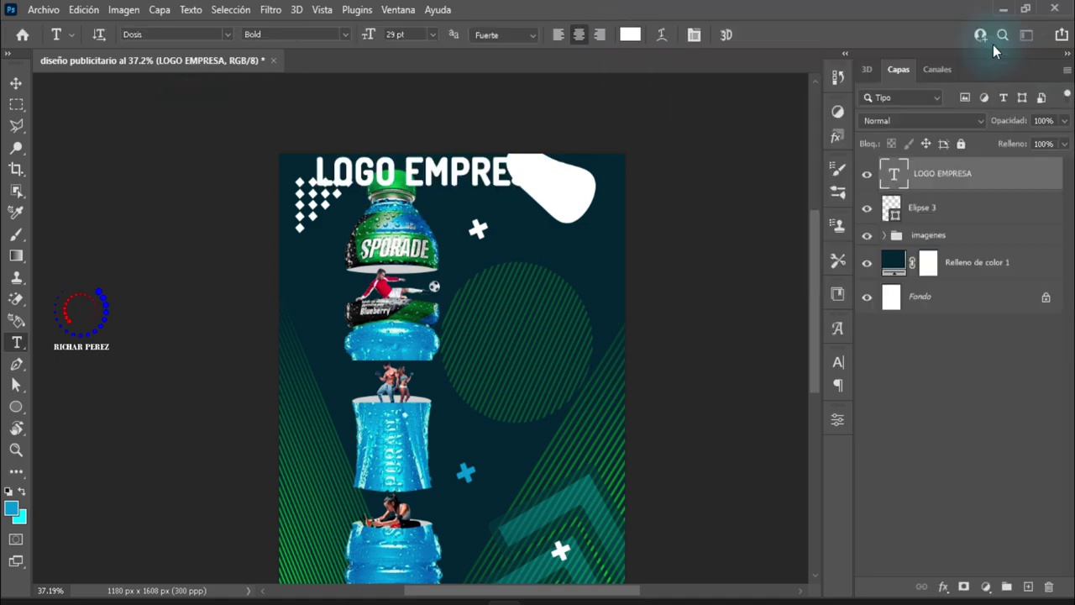
key("ctrl+t")
key("Return")
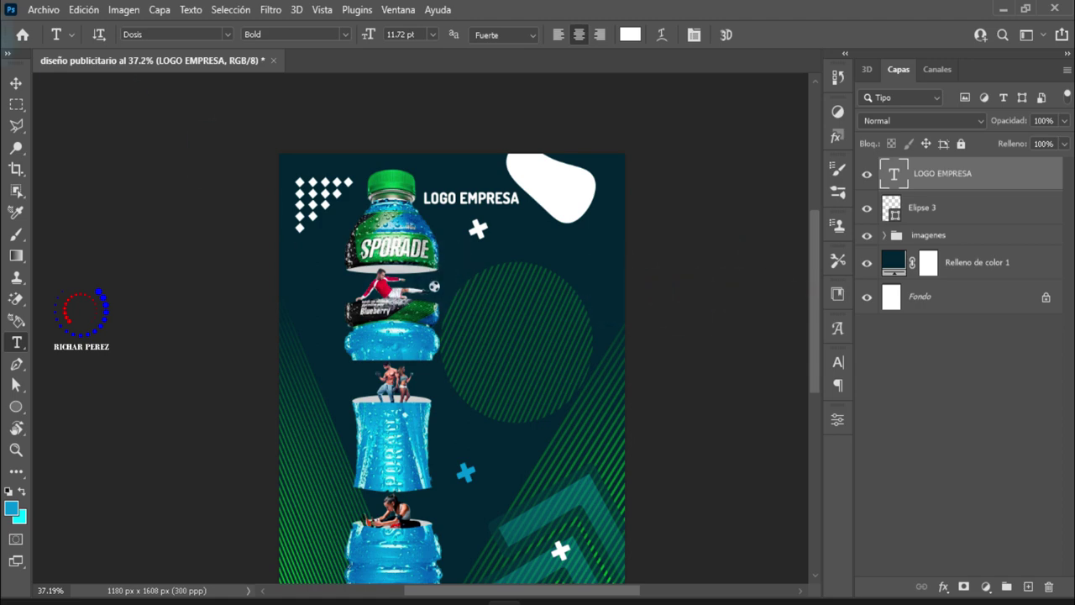
- Place the Logo-AJE-2020 file as an embedded image
left_click(34, 10)
left_click(168, 370)
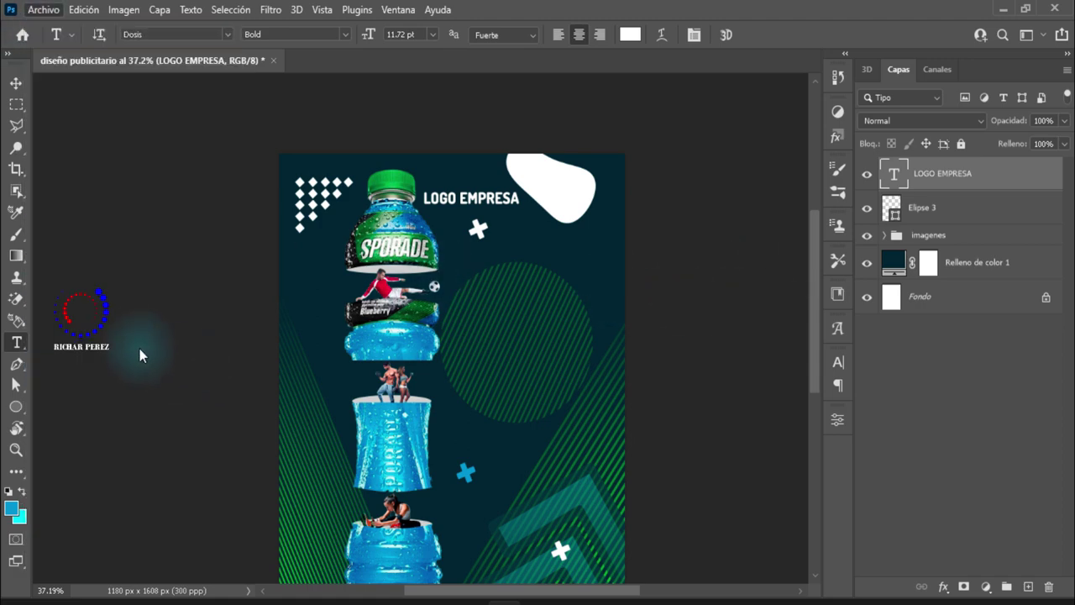
left_click(361, 269)
- Place the Logo-AJE-2020 logo at 7.52% inside the white blob in the top-right corner
left_click(631, 458)
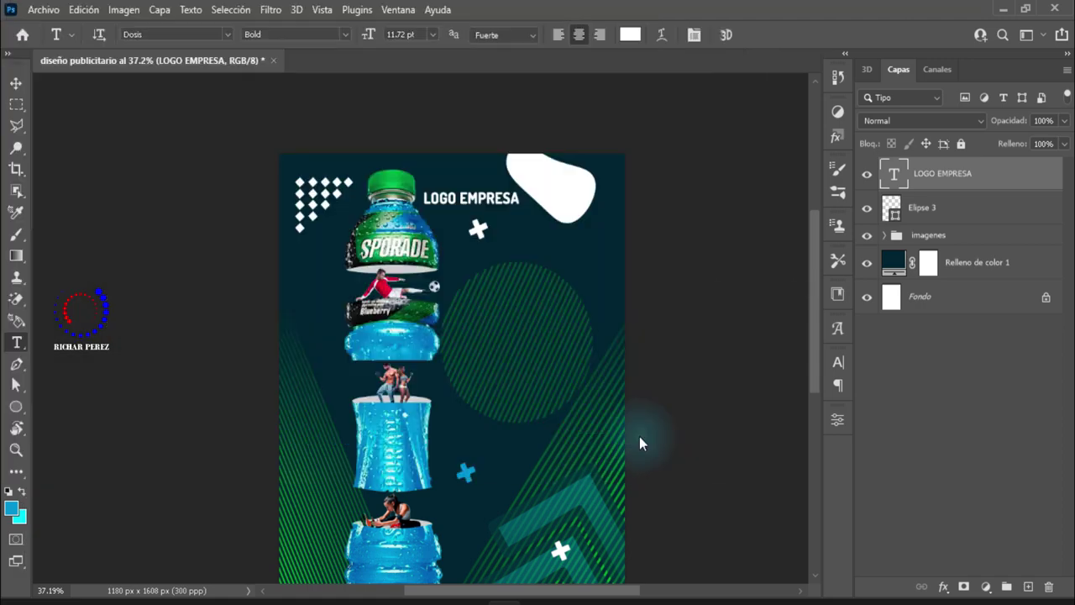
mouse_move(624, 287)
left_mouse_down()
mouse_move(513, 391)
mouse_move(526, 162)
mouse_move(556, 175)
mouse_move(558, 163)
left_mouse_up()
scroll(561, 174, "up", 2)
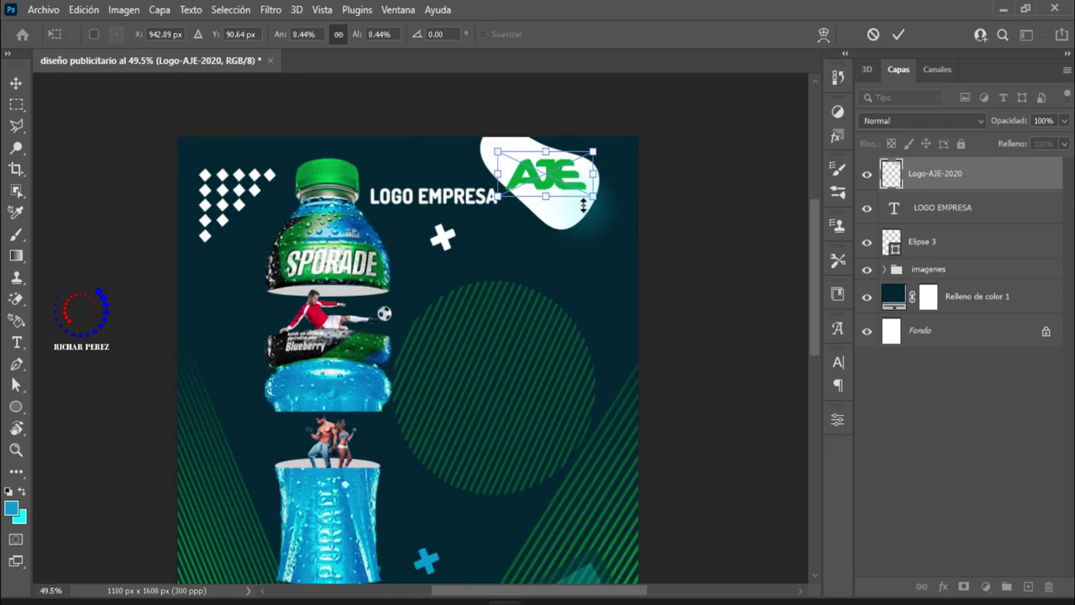
scroll(561, 173, "up", 2)
left_click_drag(595, 195, 550, 194)
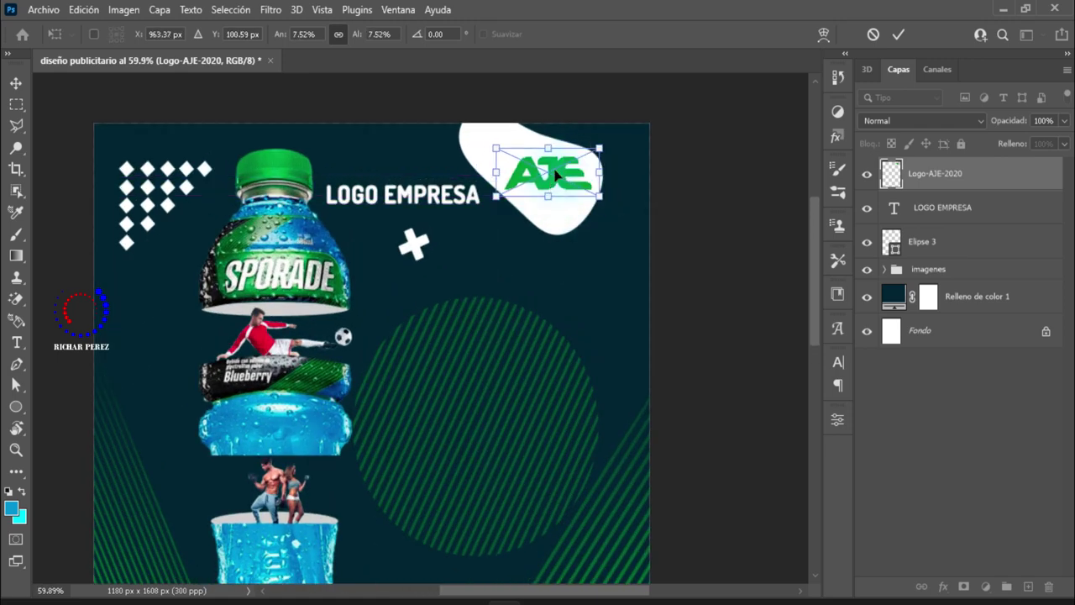
key("Return")
key("t")
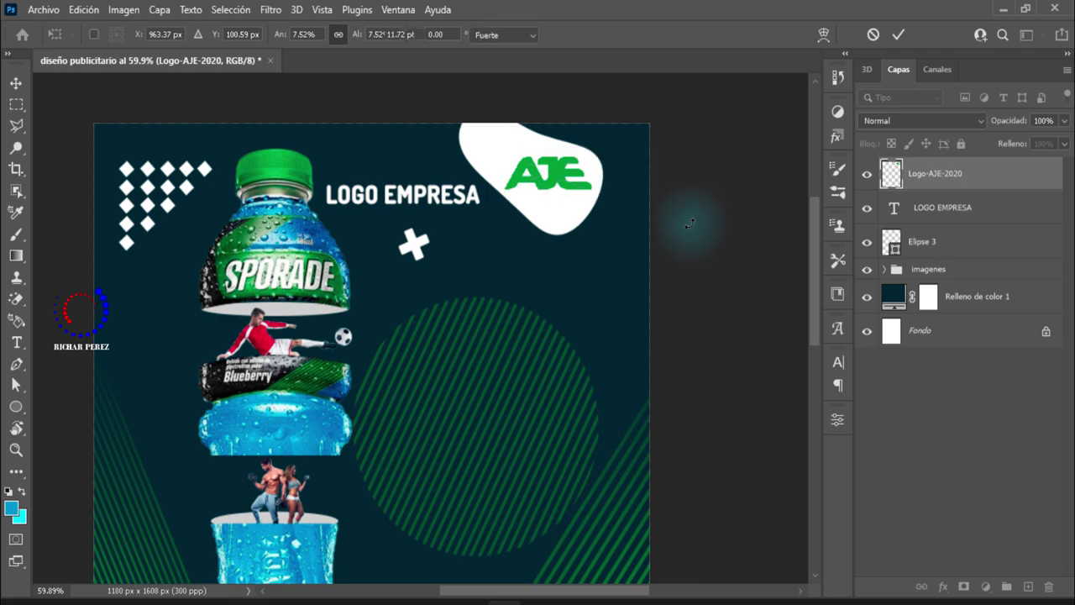
scroll(431, 261, "down", 2)
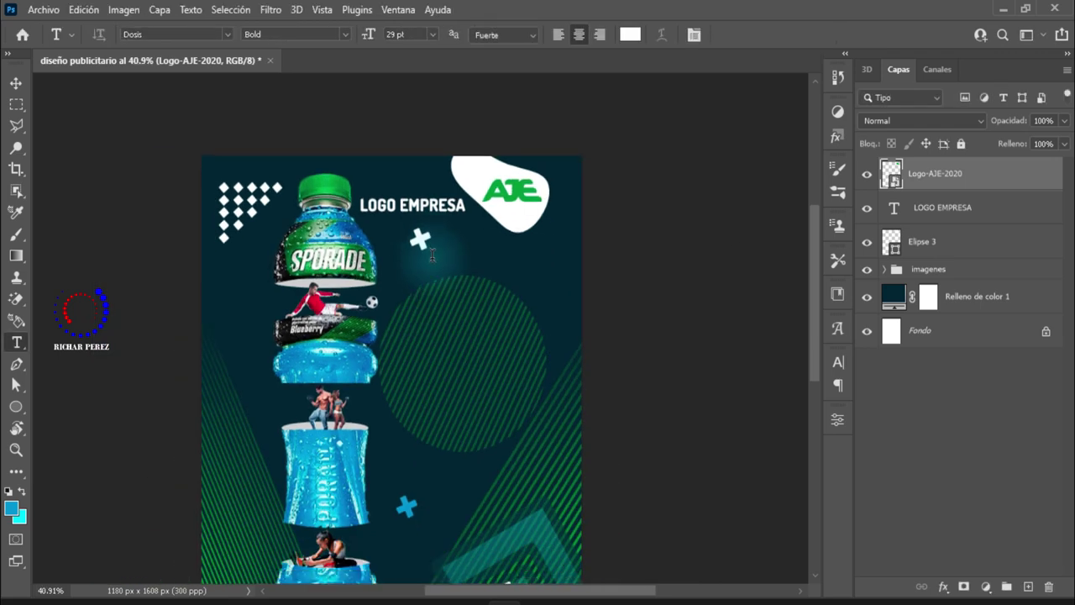
scroll(420, 277, "down", 1)
scroll(412, 300, "up", 1)
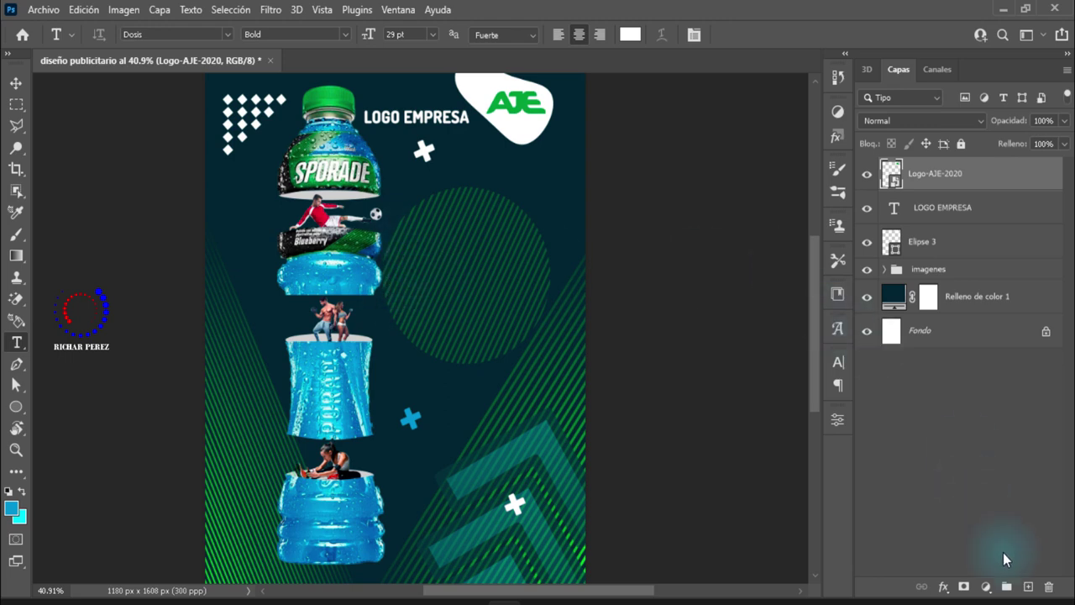
- Type the two-line headline 'A LA HORA DE / ENTRENAR TOMA' and scale it to 13.5 pt inside the striped circle
left_click(1028, 586)
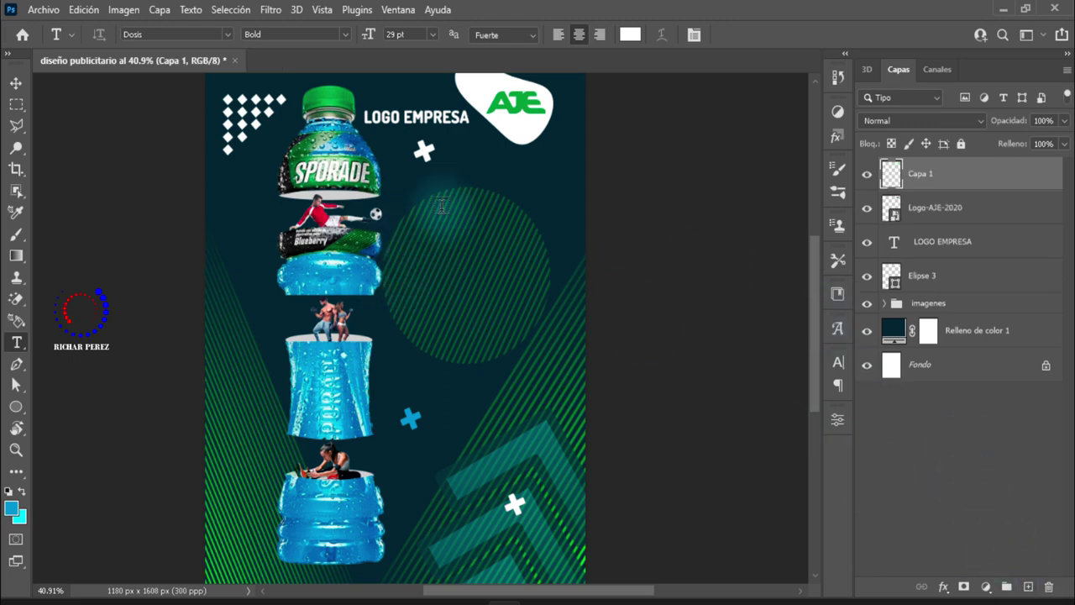
left_click(420, 252)
type("A LA HORA DE")
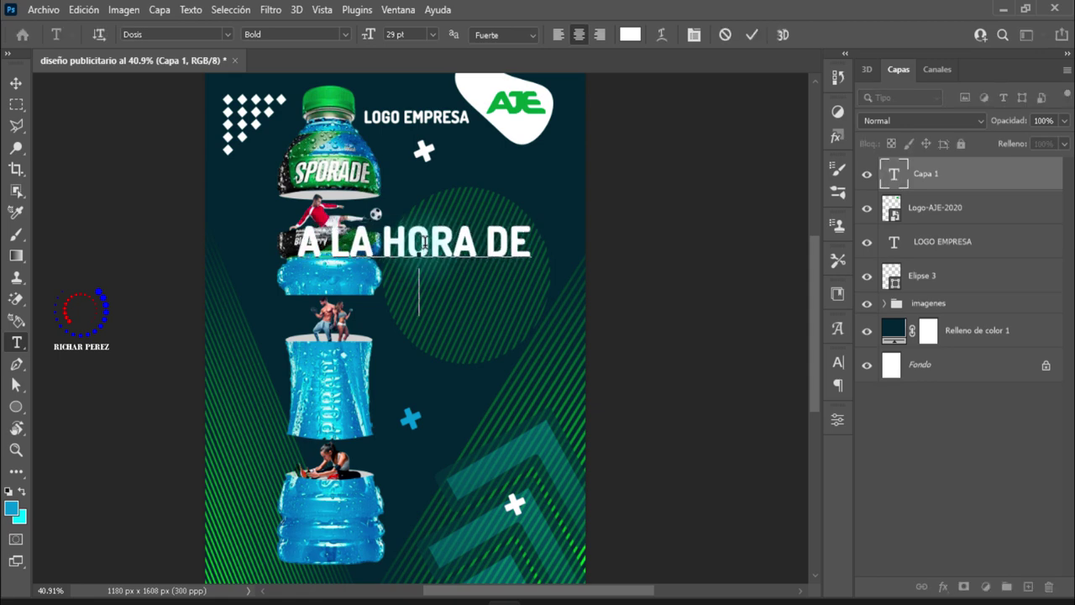
key("Return")
type("ENTRENAR TOMA")
left_click(474, 365)
mouse_move(563, 307)
left_mouse_down()
mouse_move(470, 269)
mouse_move(466, 239)
left_mouse_up()
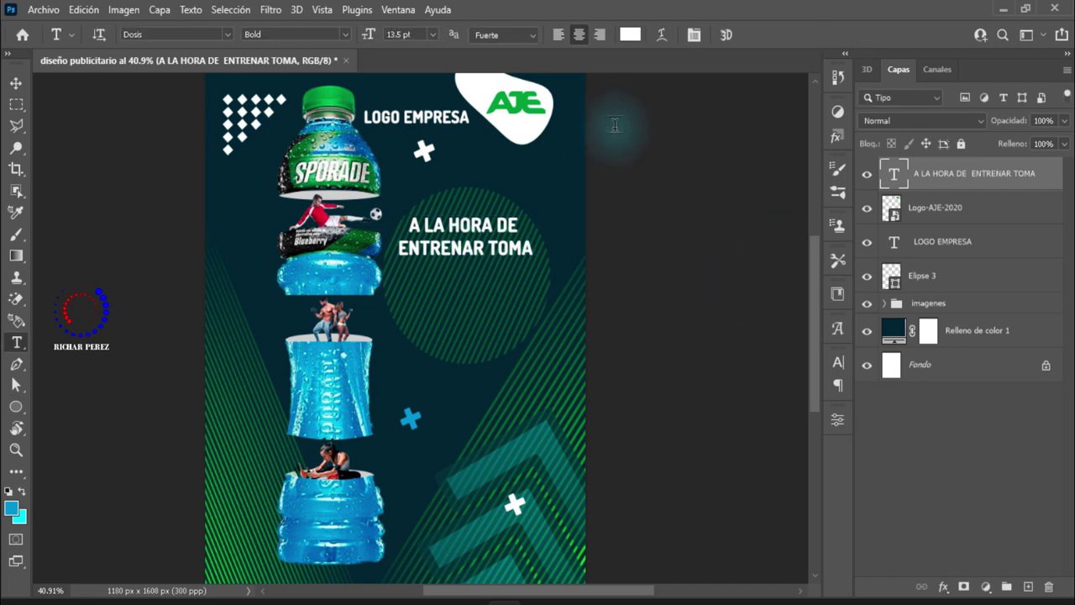
- Colour the headline text pale cyan #CFF1F5
left_click(630, 35)
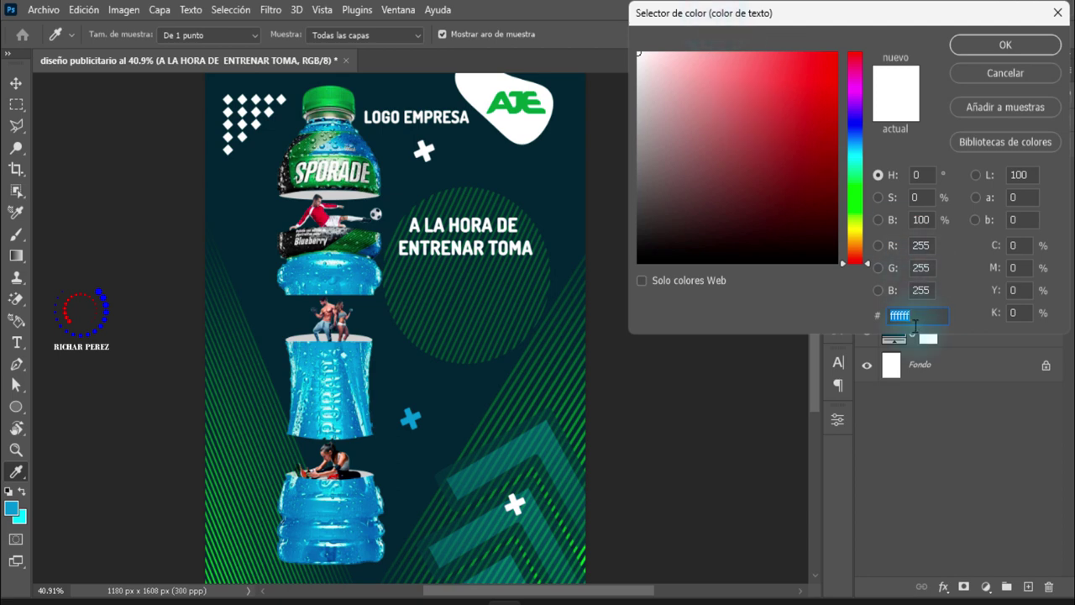
type("CF")
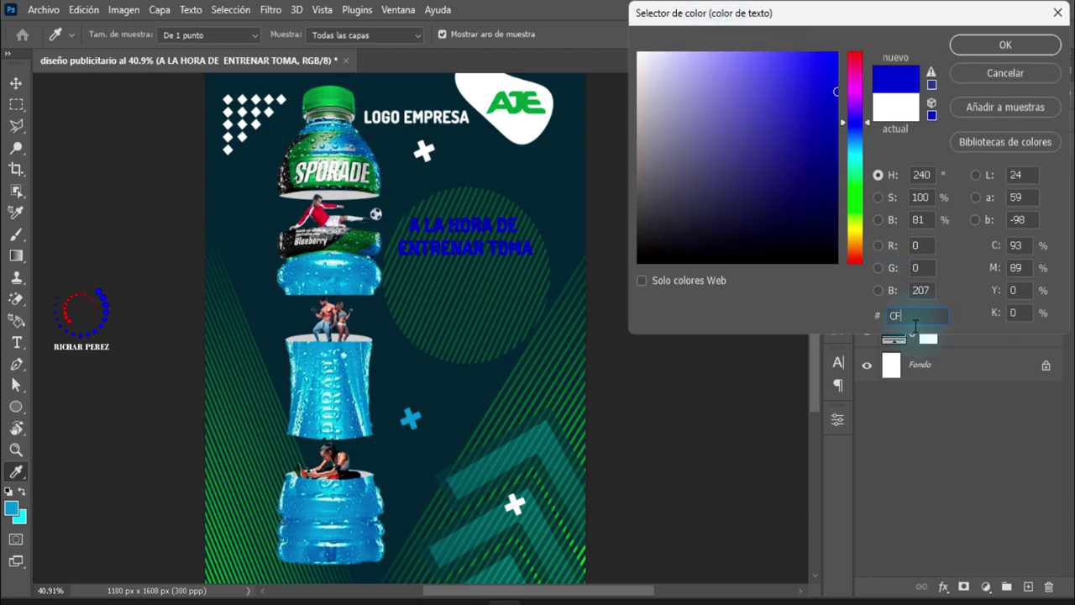
type("F1")
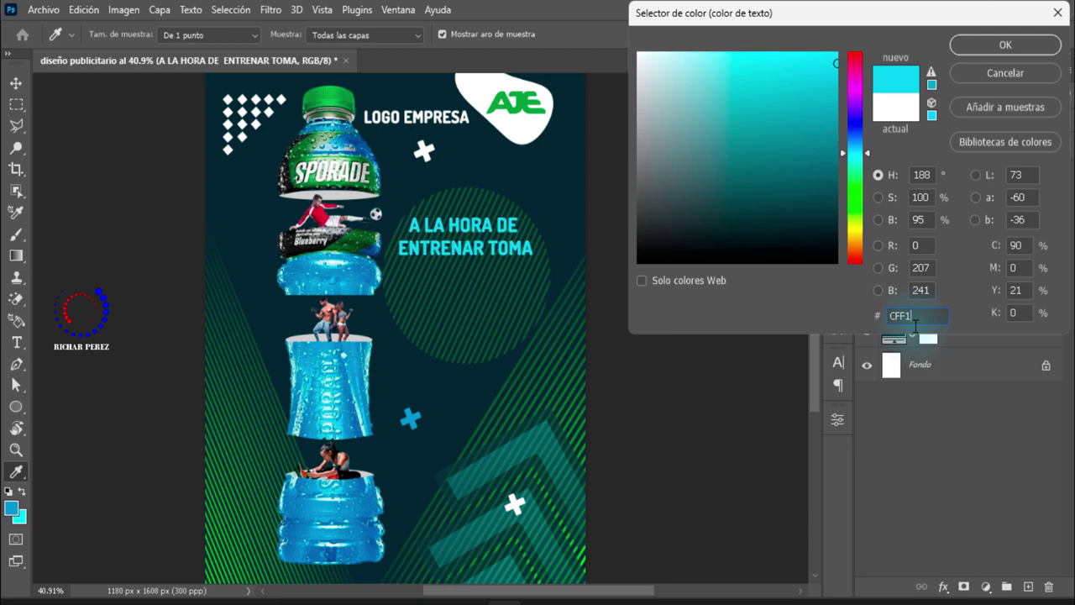
type("F5")
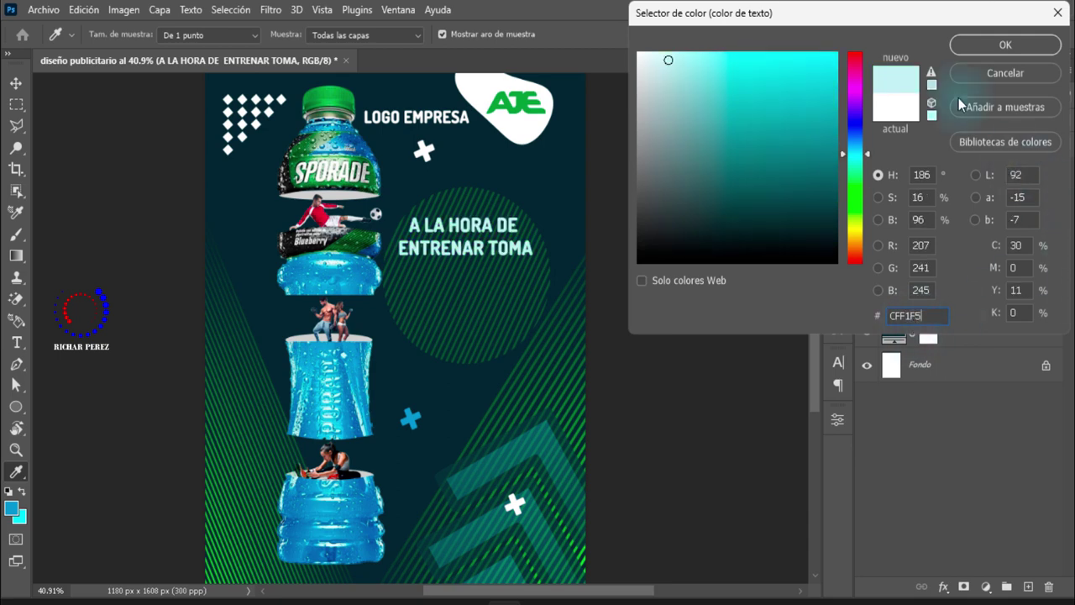
left_click(990, 47)
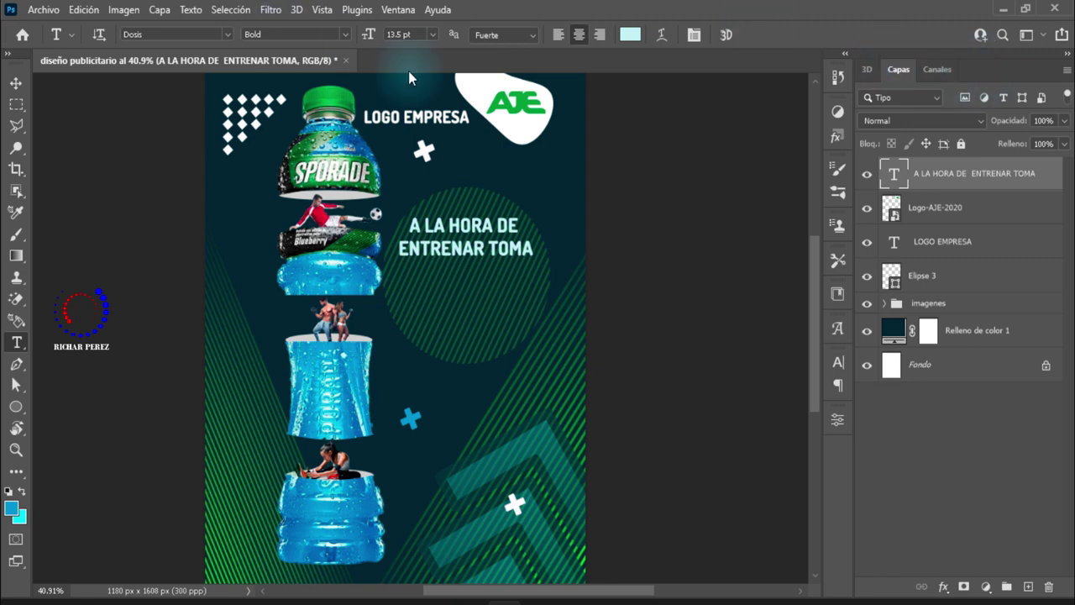
- Place the AF_SPORADE_VP_CMYK_PASTILLA logo at about 28% under the tagline
left_click(40, 10)
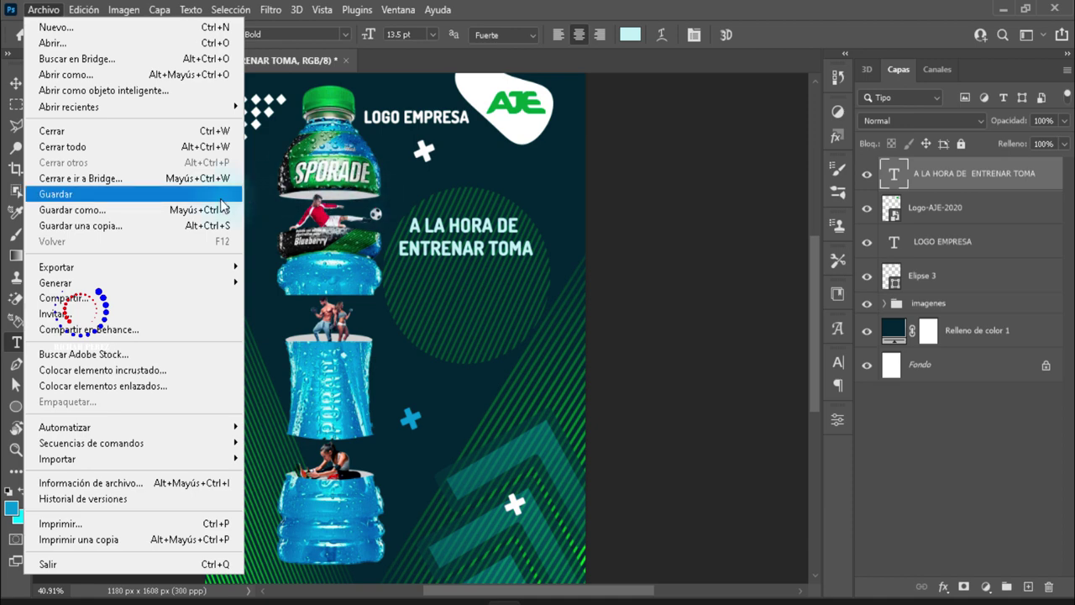
left_click(225, 371)
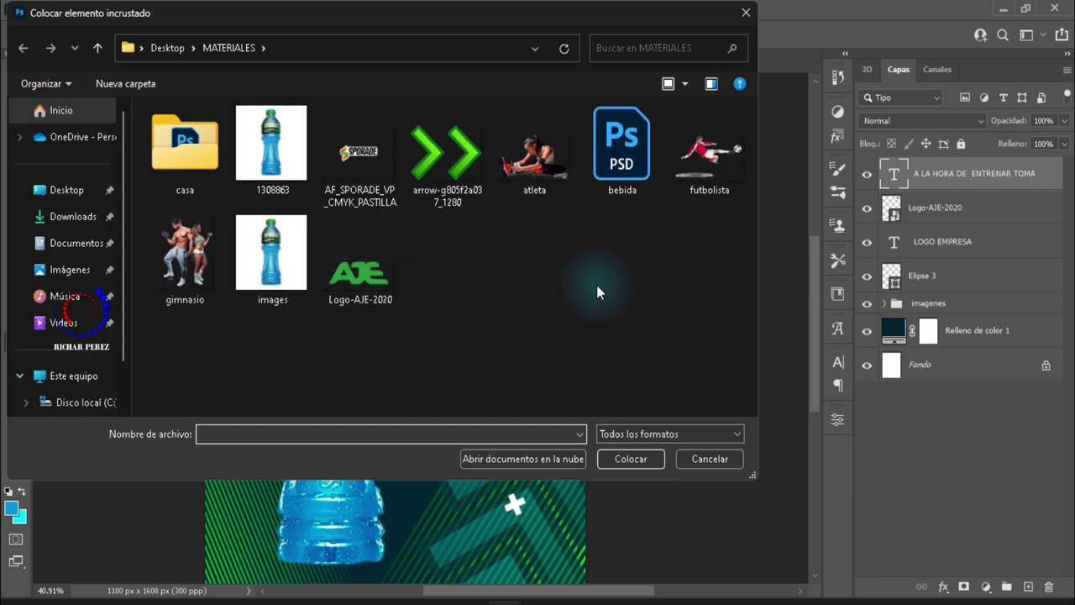
left_click(359, 156)
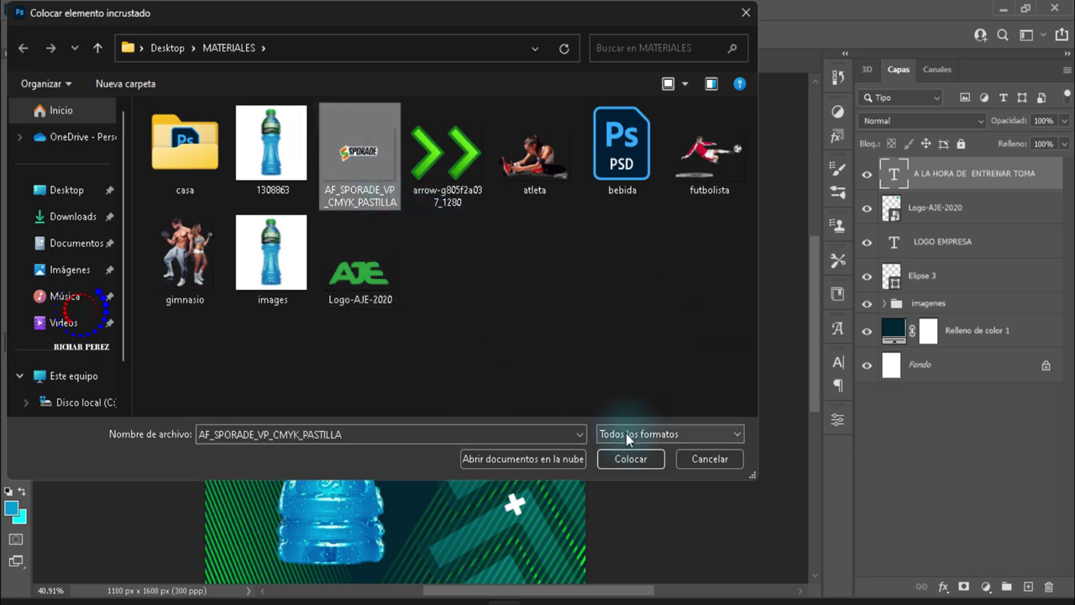
left_click(630, 459)
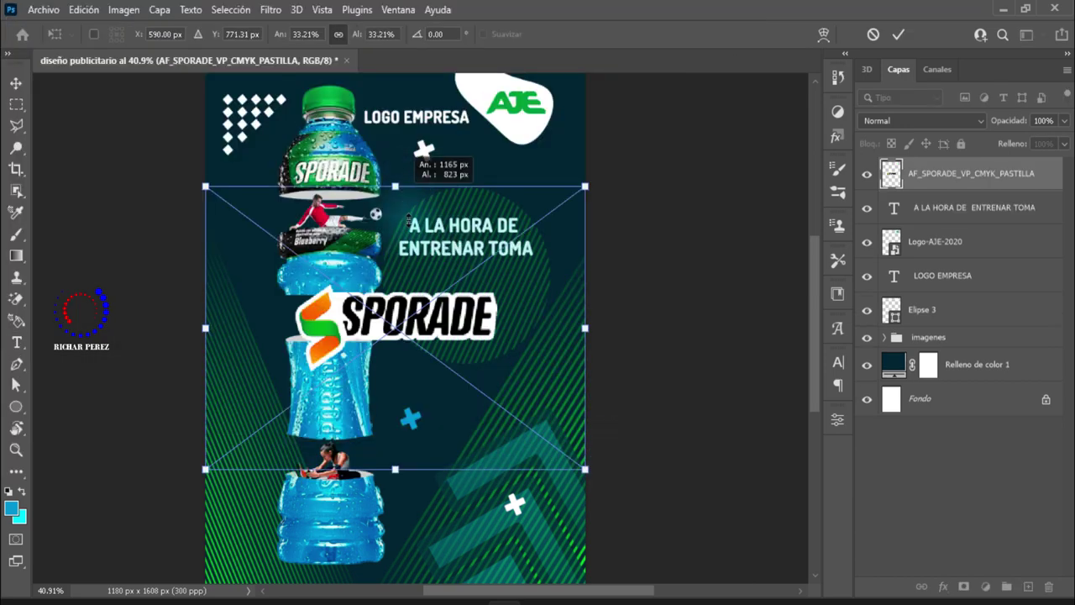
left_click_drag(459, 292, 524, 247)
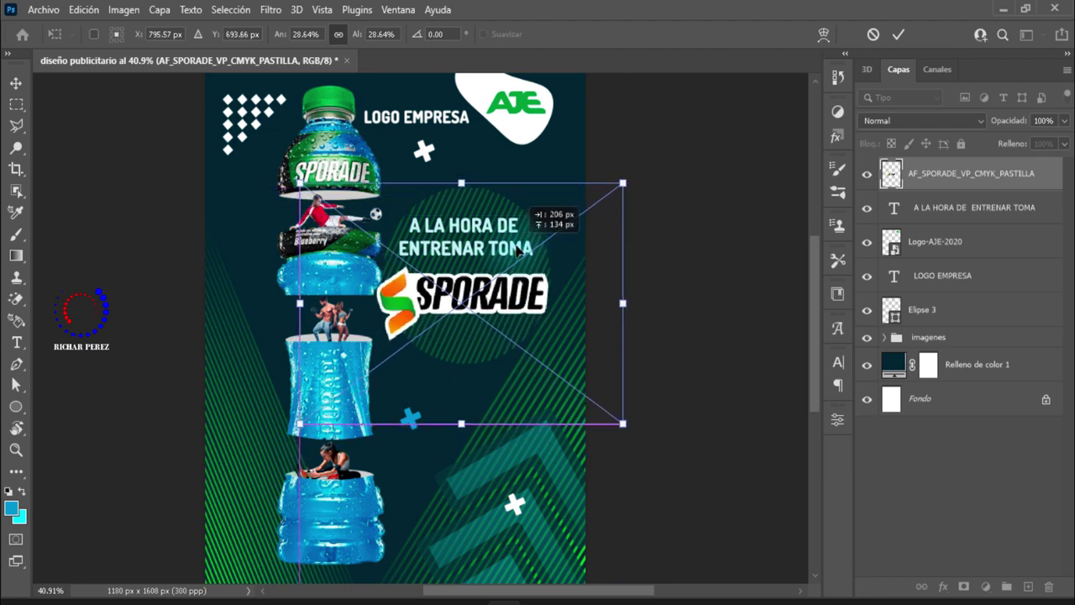
left_click_drag(524, 246, 526, 244)
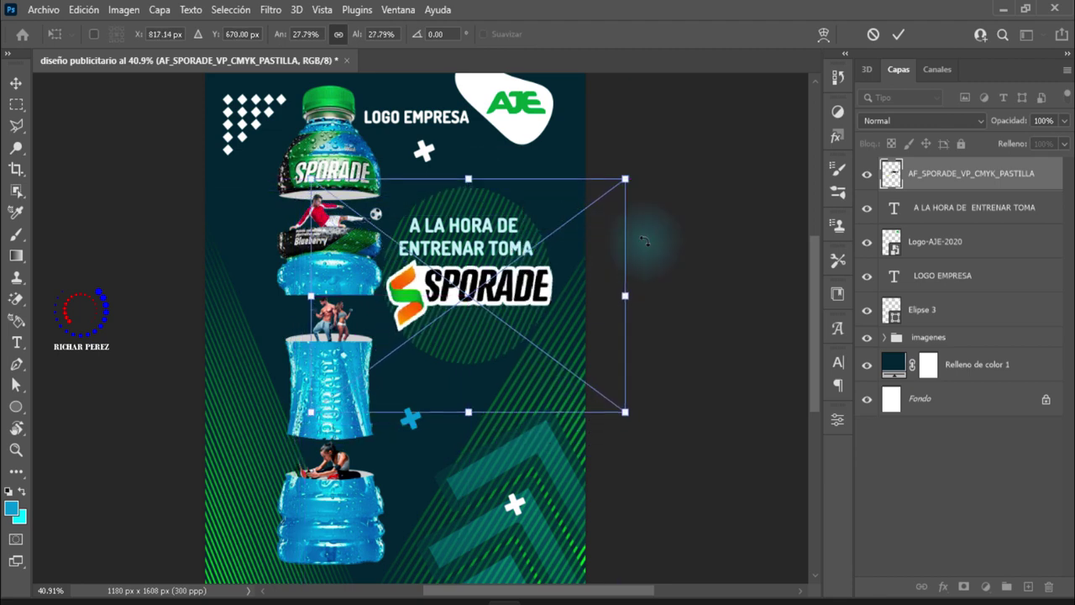
key("Return")
- Nudge the 'A LA HORA DE ENTRENAR TOMA' tagline slightly to the right
left_click(966, 207)
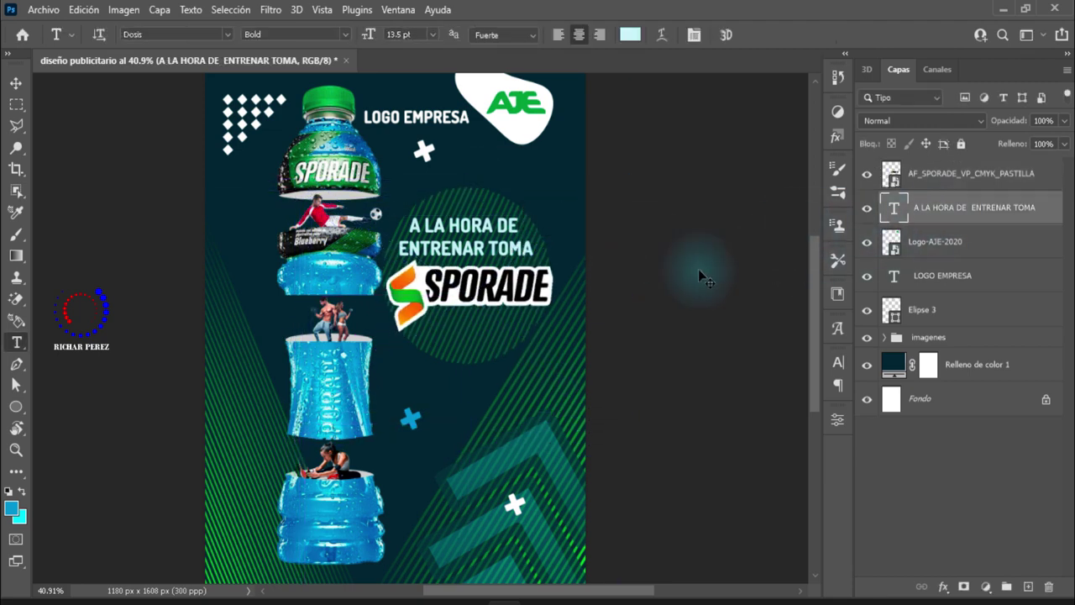
key("ctrl+t")
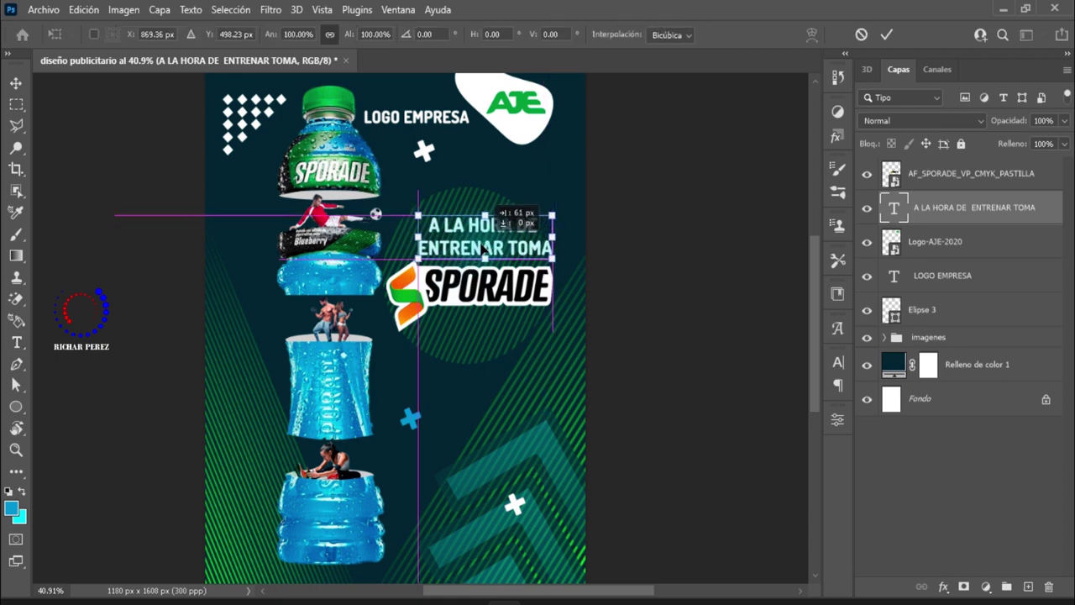
left_click_drag(472, 248, 492, 247)
key("Return")
key("t")
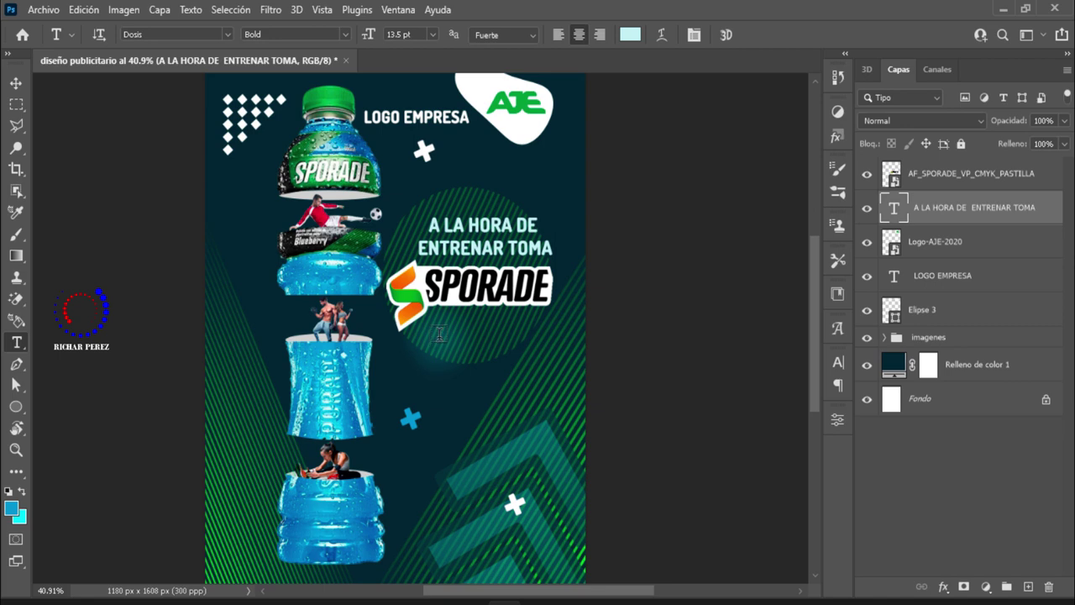
- Add the text 'BEBIDA HIDRATANTE' at 14.52 pt just below the Sporade logo
key("Return")
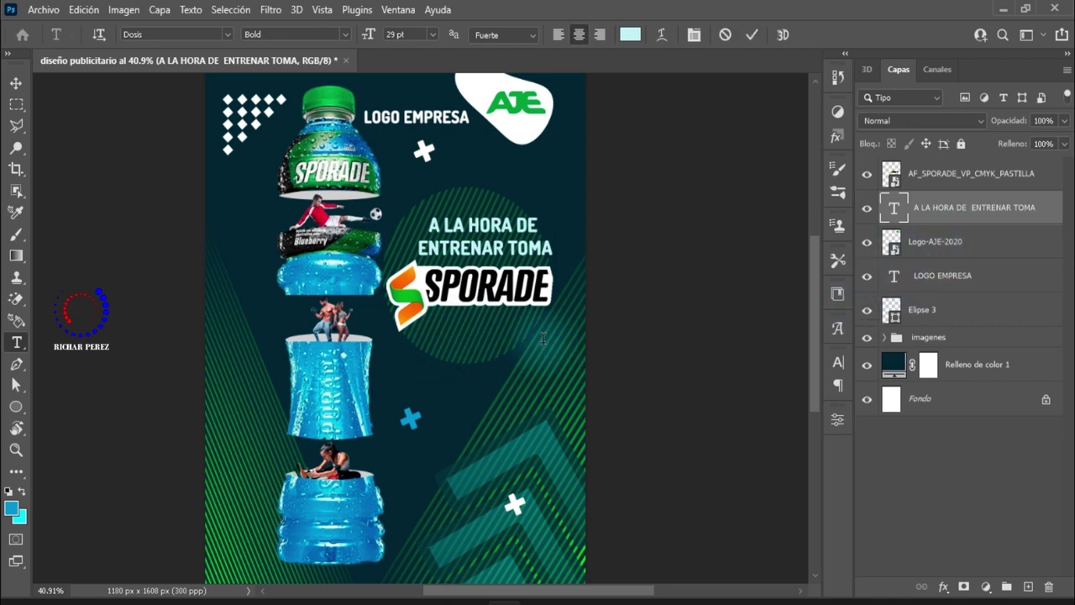
left_click(438, 336)
type("BEBIDA HIDRATANTE")
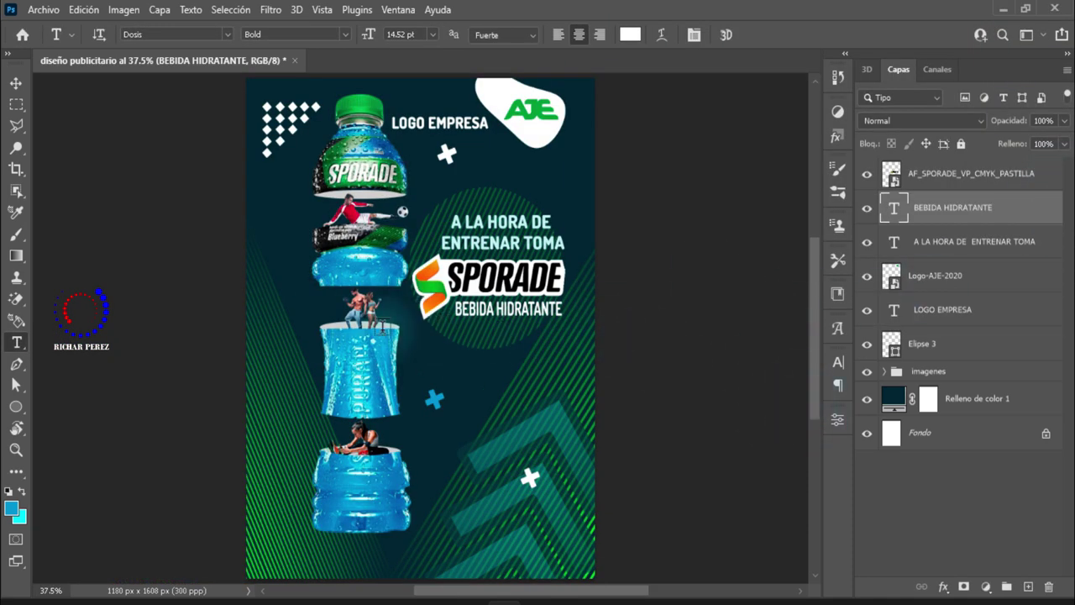
left_click(961, 403)
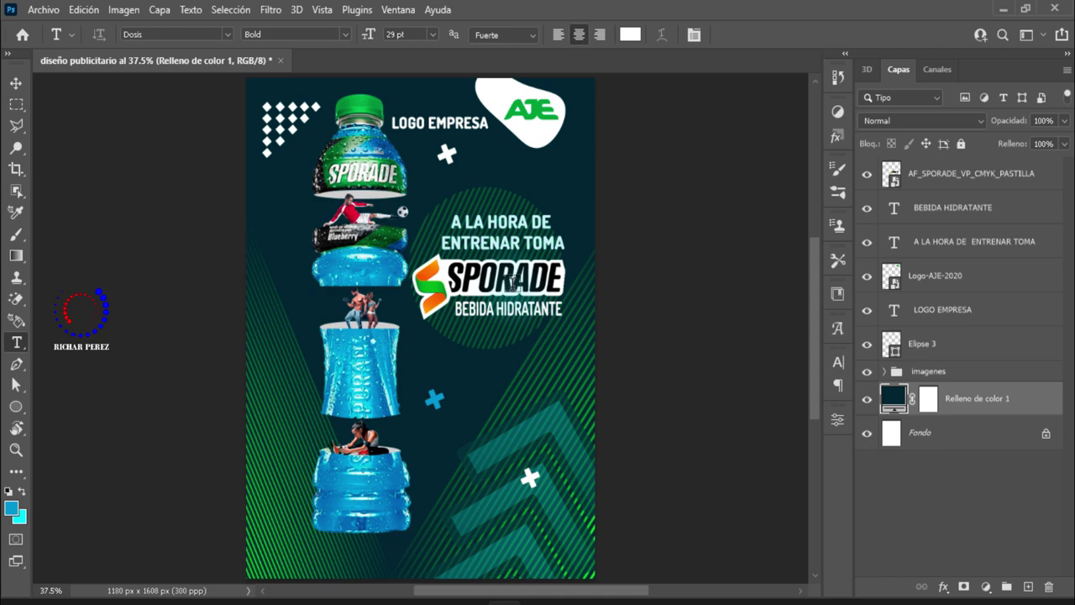
- Create a new layer above the colour fill and choose a large soft round brush
key("b")
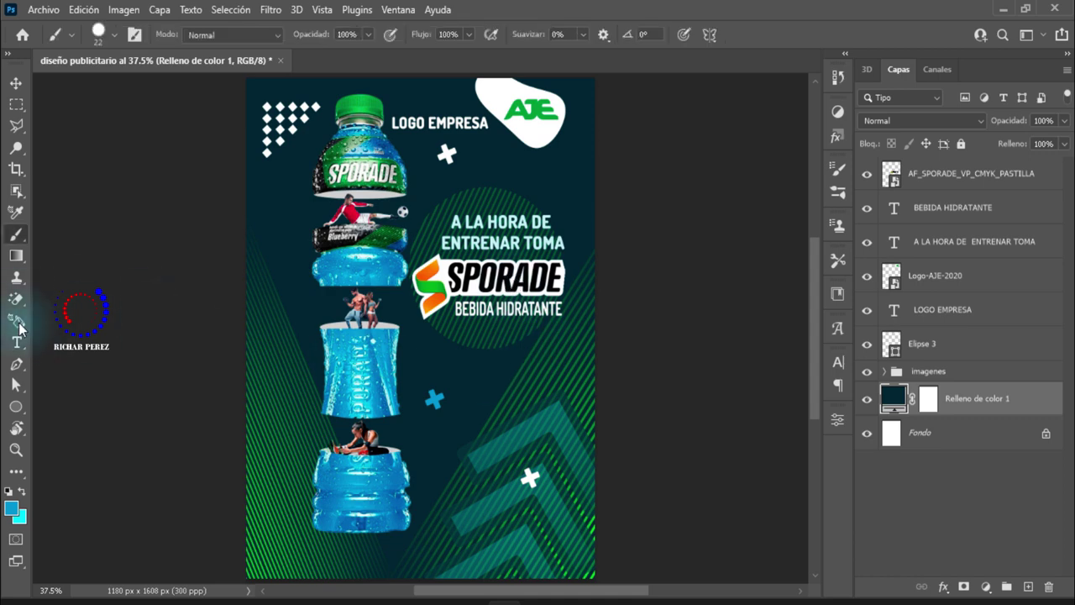
right_click(16, 235)
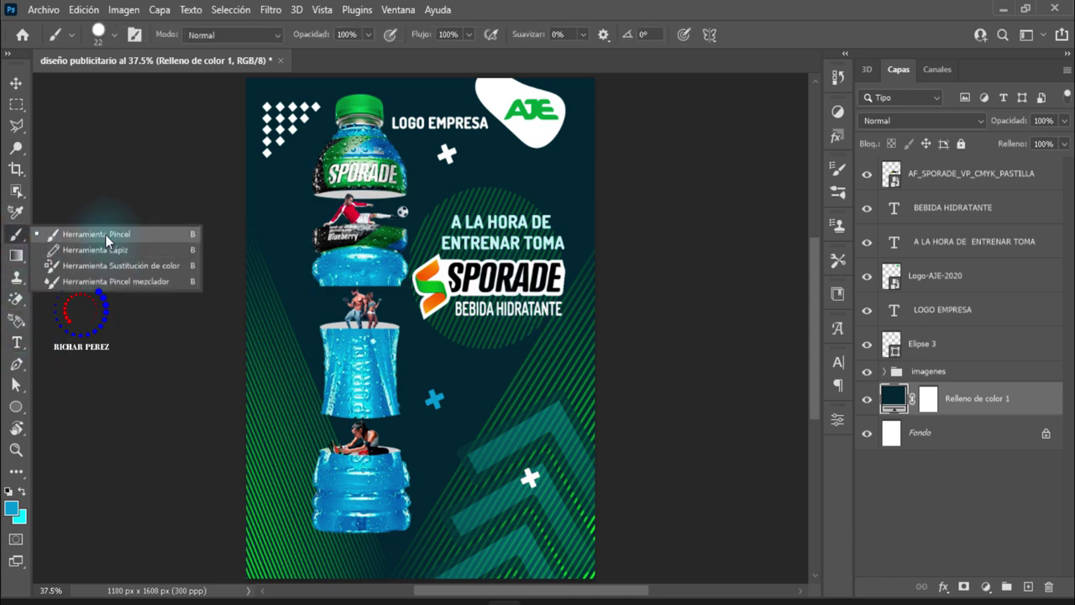
left_click(76, 231)
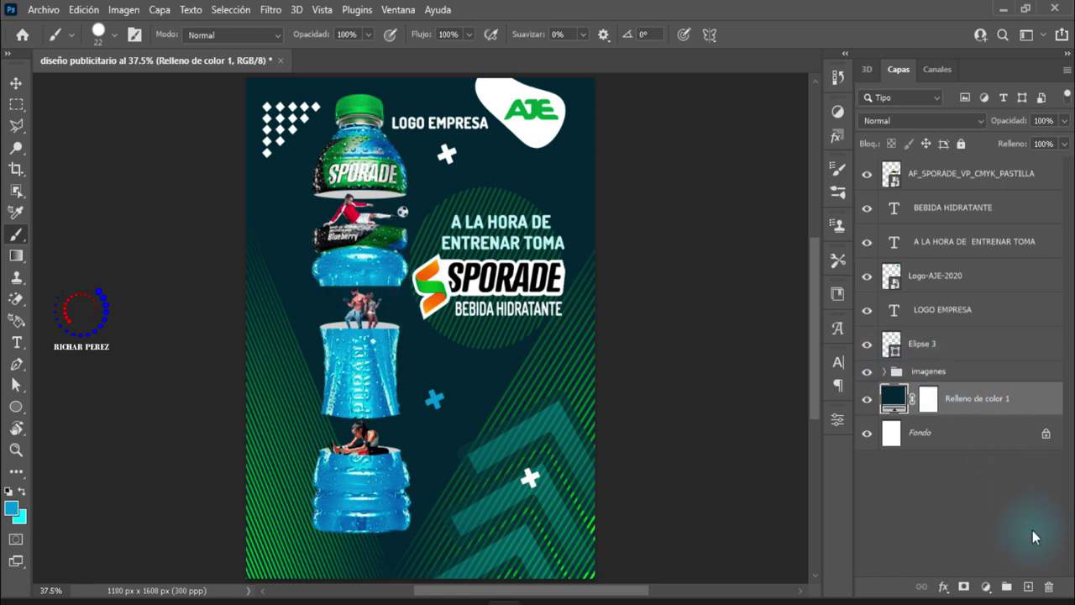
left_click(1030, 587)
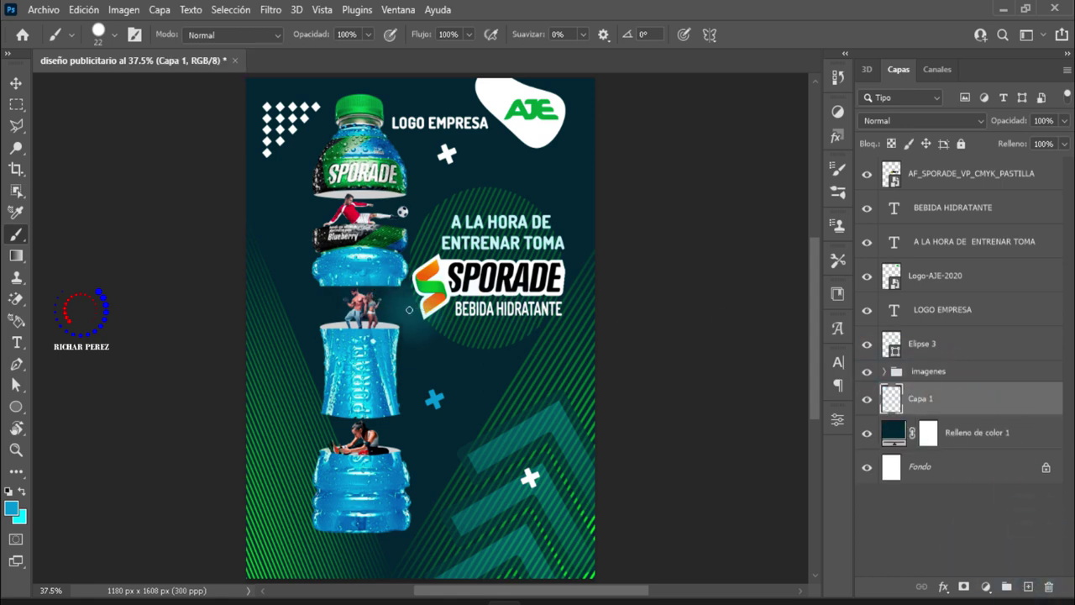
mouse_move(409, 309)
left_mouse_down()
mouse_move(418, 304)
mouse_move(395, 304)
left_mouse_up()
right_click(449, 318)
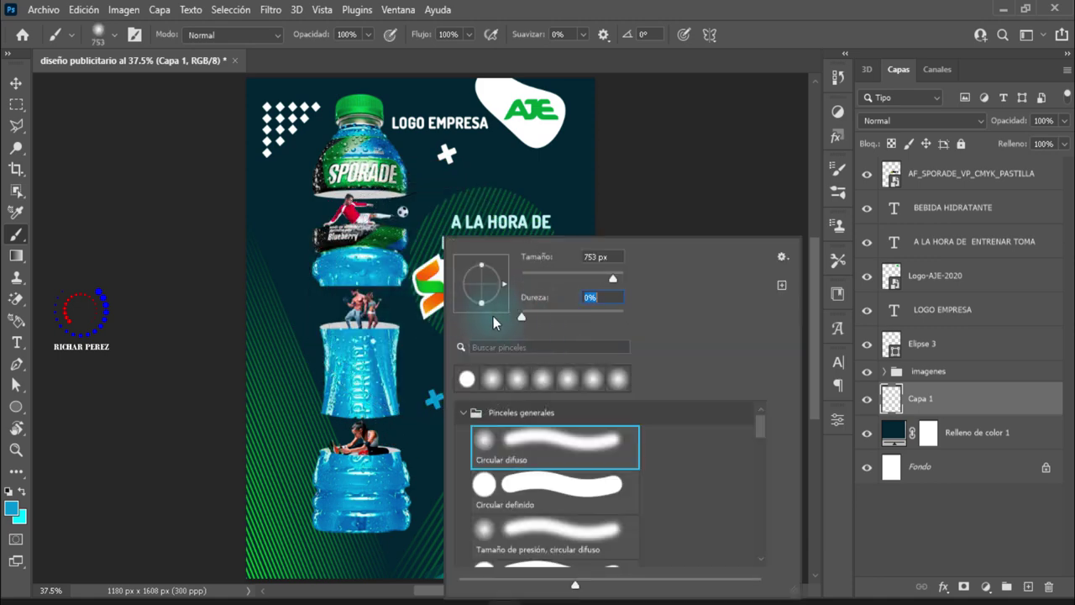
left_click(889, 409)
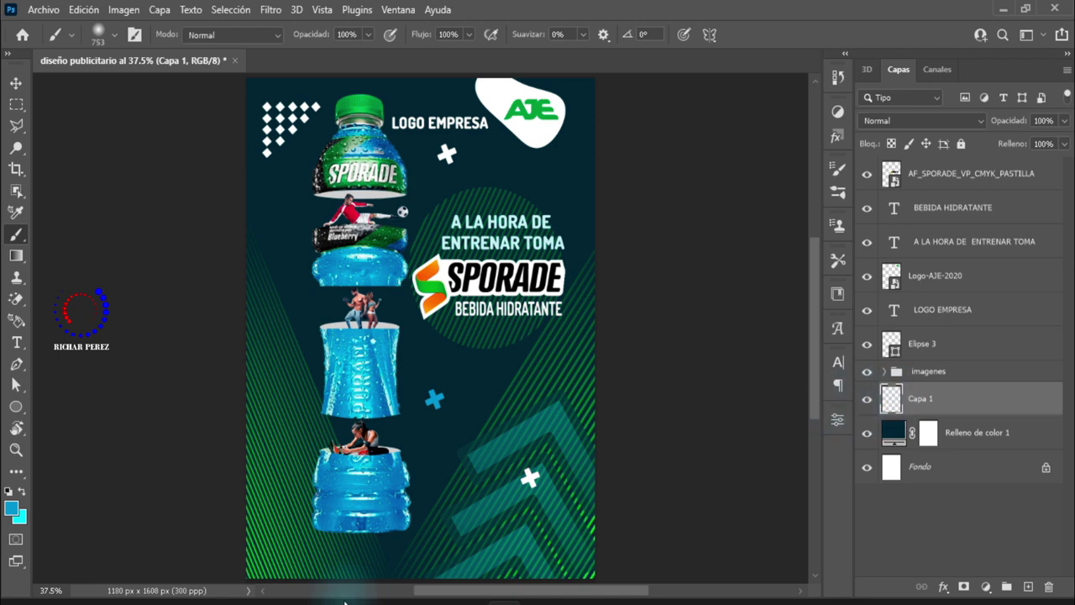
- Paint a soft #2995cf blue glow behind the bottle with a ~1062 px brush
left_click(11, 508)
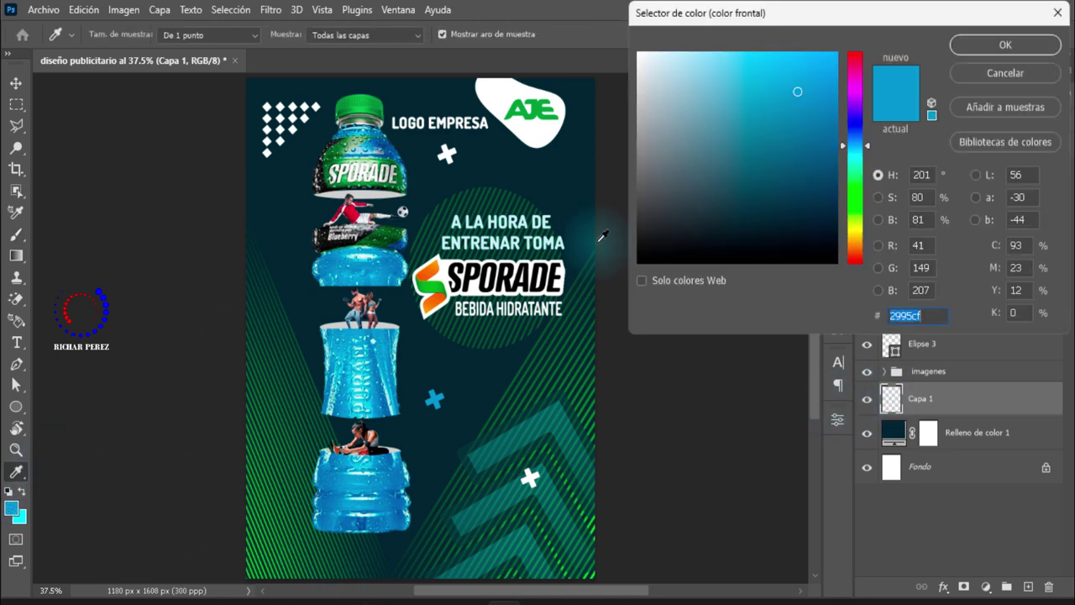
type("299")
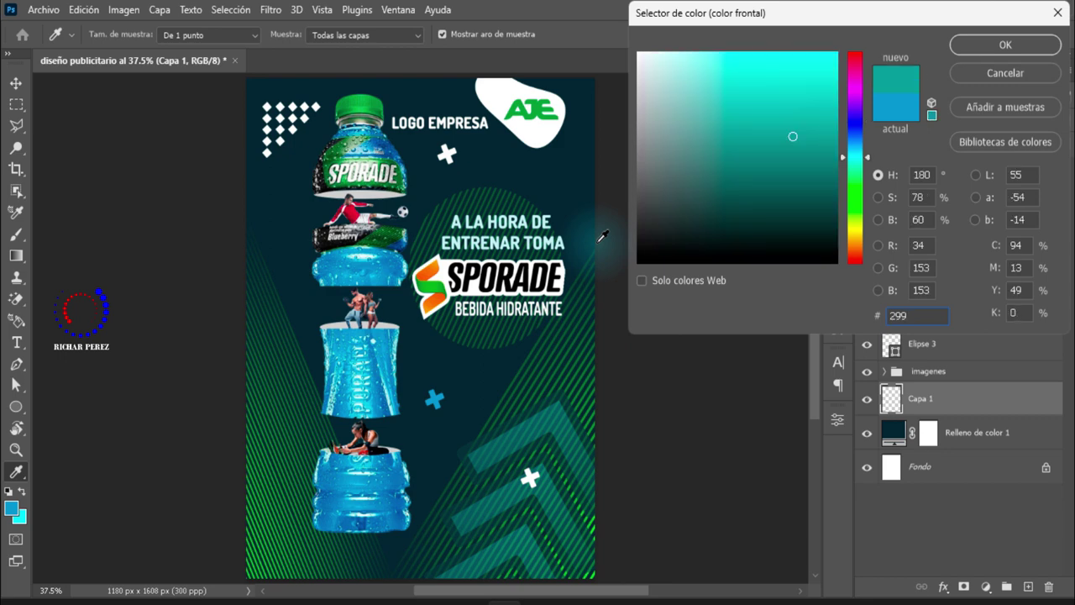
type("5cf")
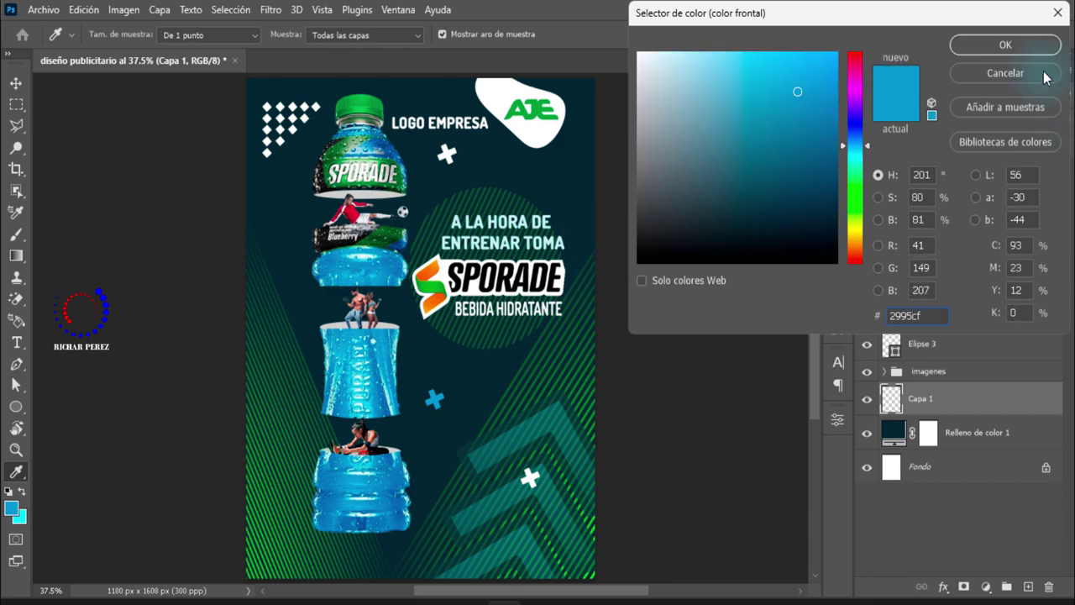
left_click(1028, 50)
left_click_drag(428, 319, 430, 334)
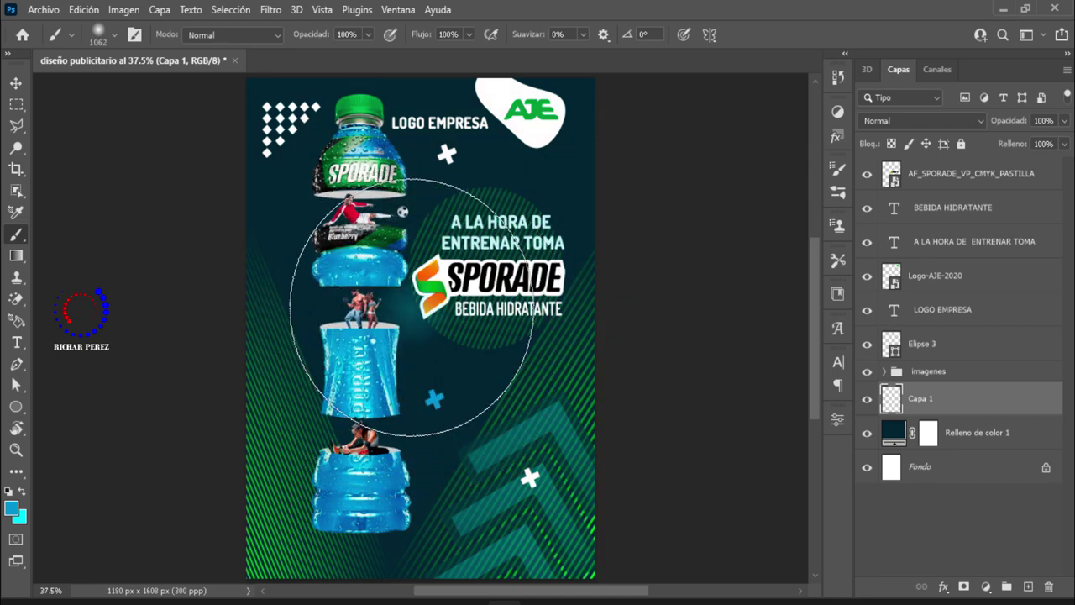
left_click(420, 309)
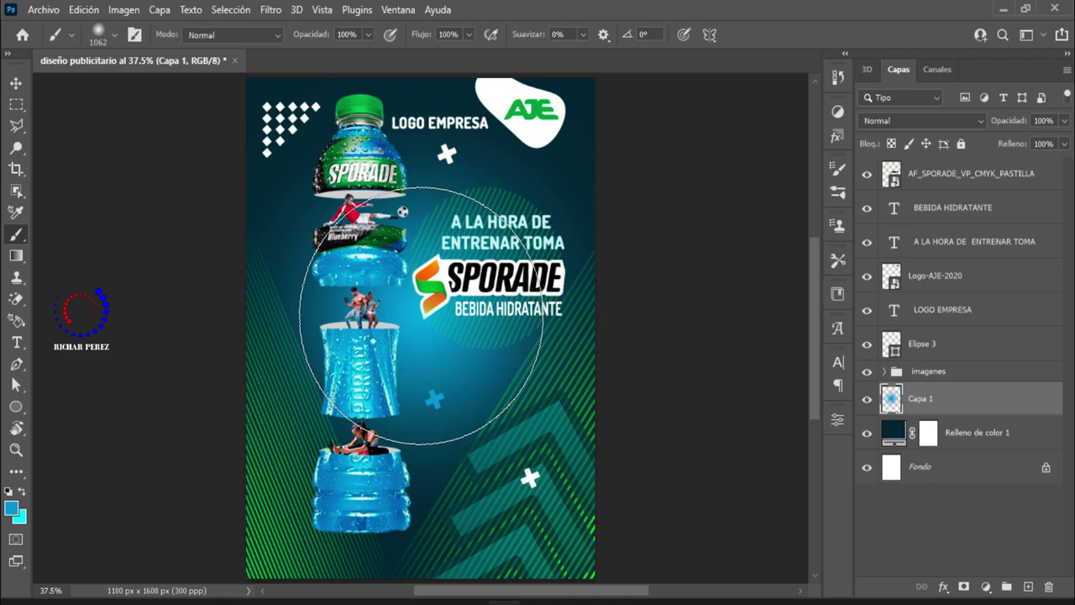
- Set the glow layer to 64% opacity and shift it into place behind the bottle
left_click(1043, 120)
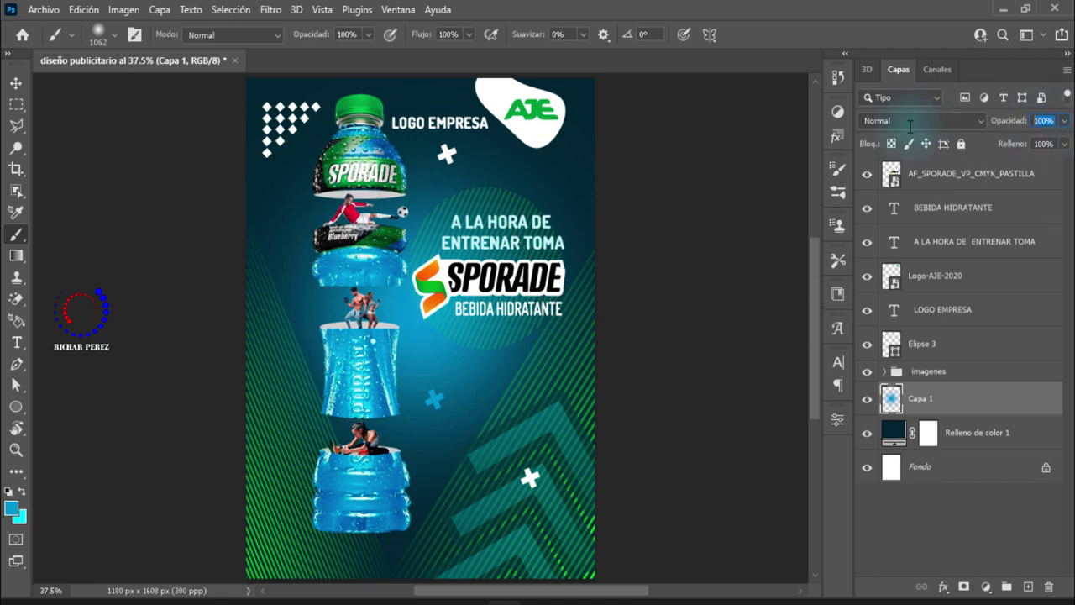
type("64")
key("Return")
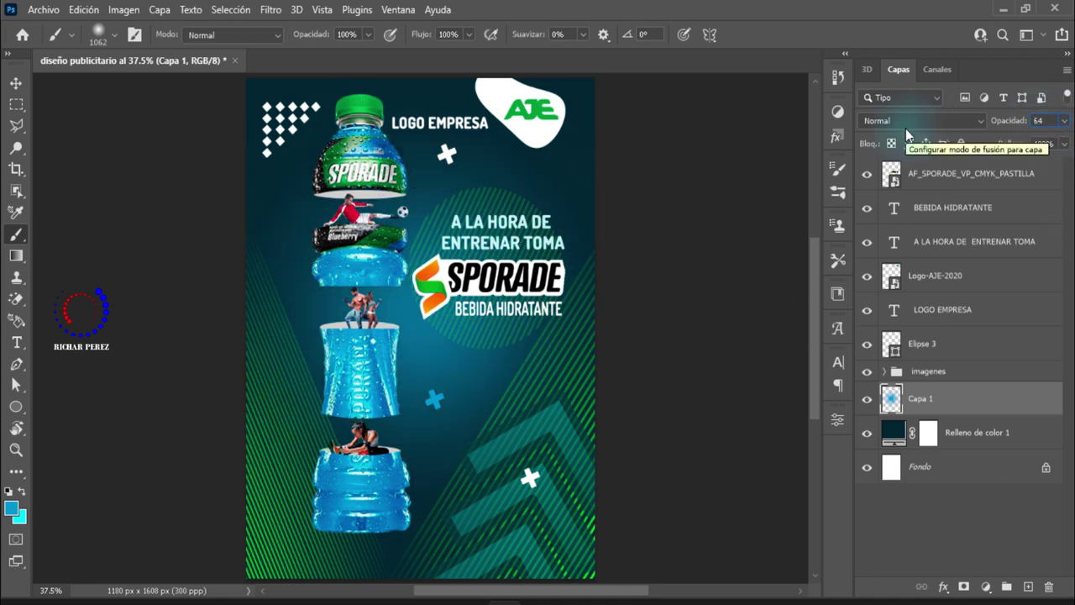
key("ctrl+t")
mouse_move(508, 324)
left_mouse_down()
mouse_move(497, 343)
mouse_move(506, 344)
left_mouse_up()
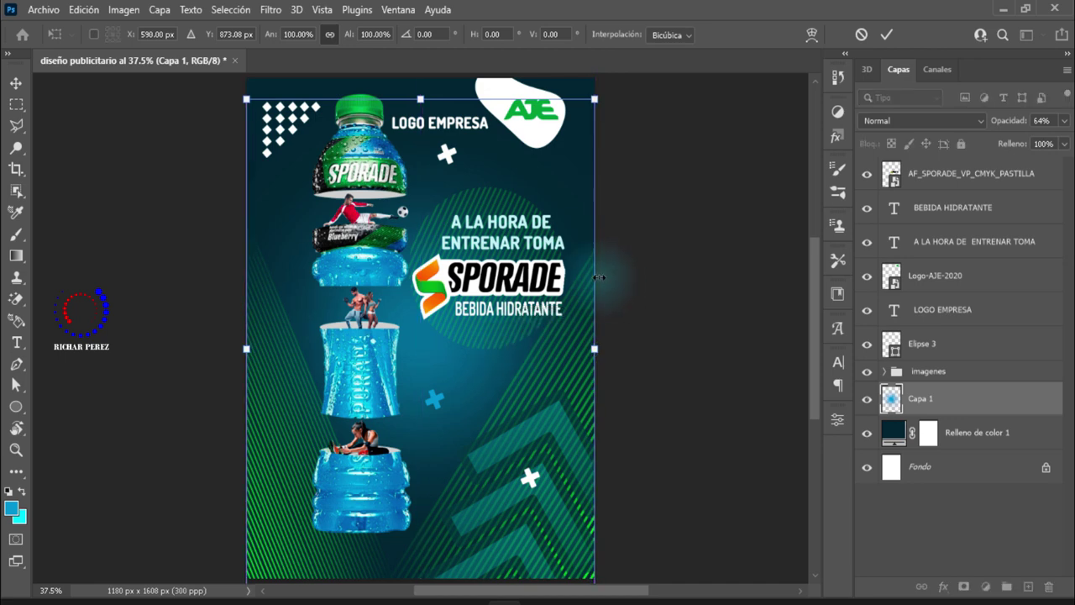
key("Return")
key("b")
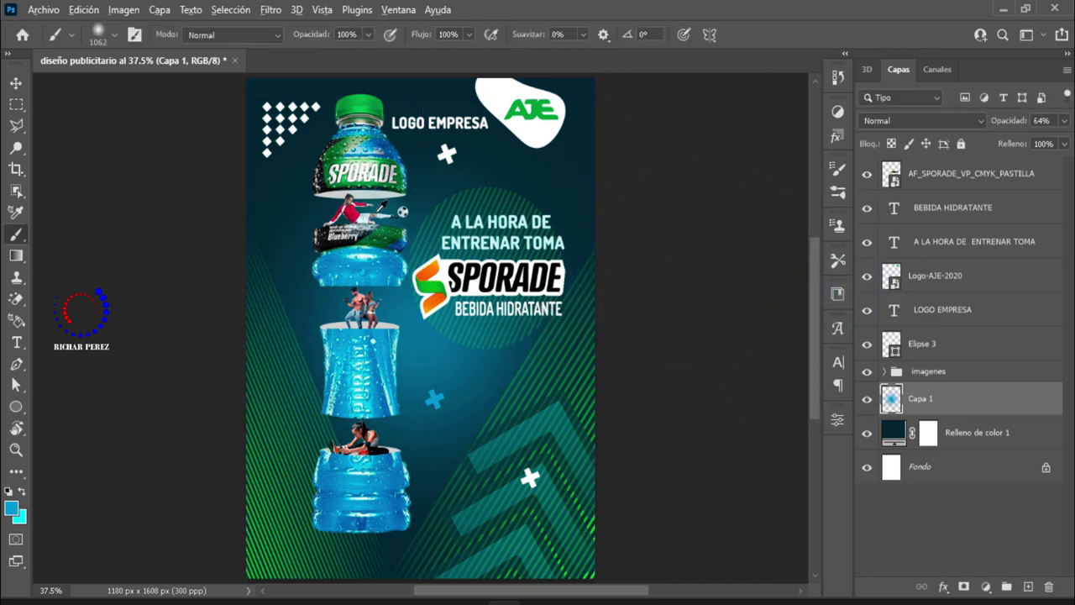
scroll(563, 204, "up", 2)
scroll(453, 189, "down", 2)
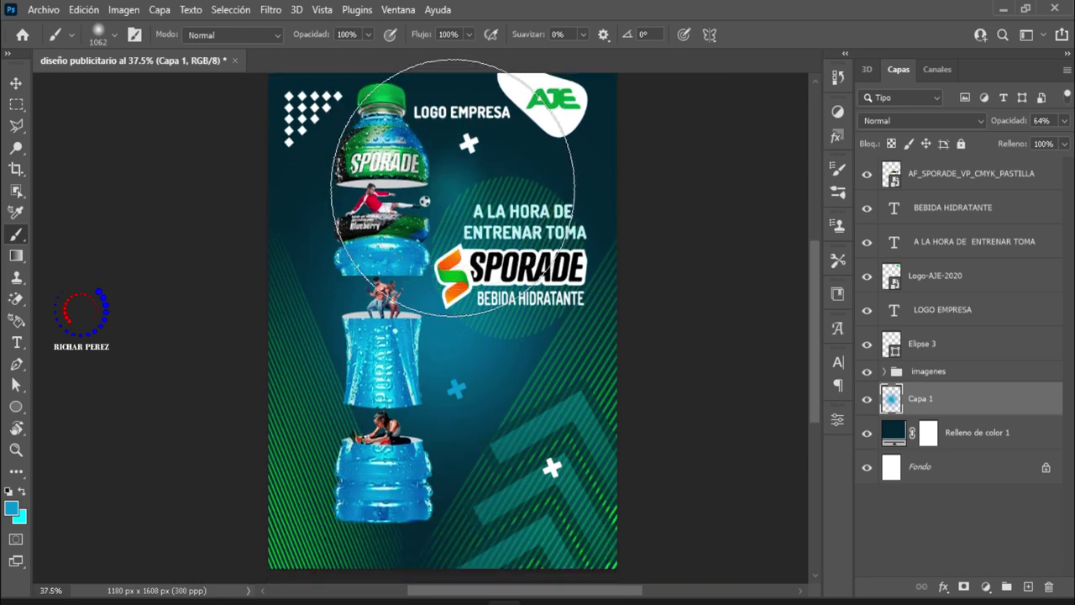
scroll(453, 189, "down", 2)
- Group the layers from Elipse 3 to the Sporade logo as 'textos', then toggle Capa 1's visibility
left_click(989, 178)
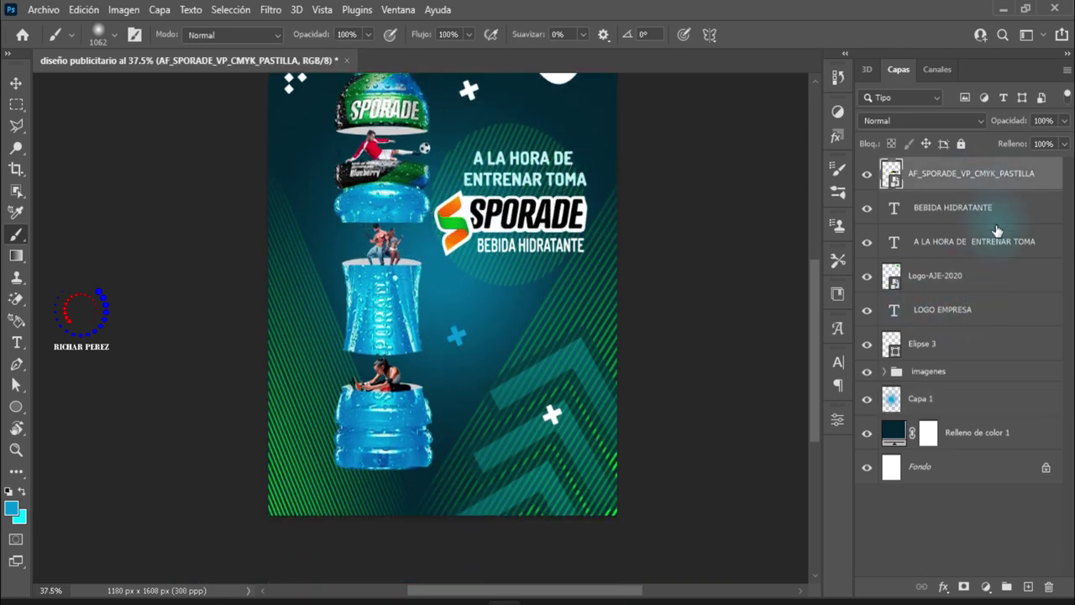
left_click(956, 344)
left_click(961, 181, "shift")
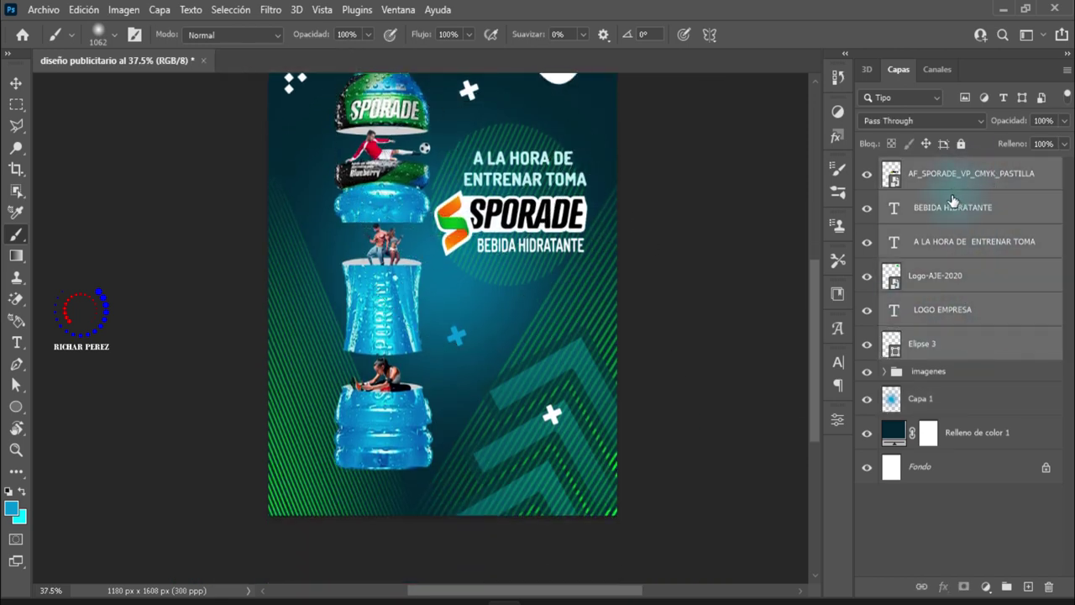
key("ctrl+g")
double_click(919, 167)
type("tex")
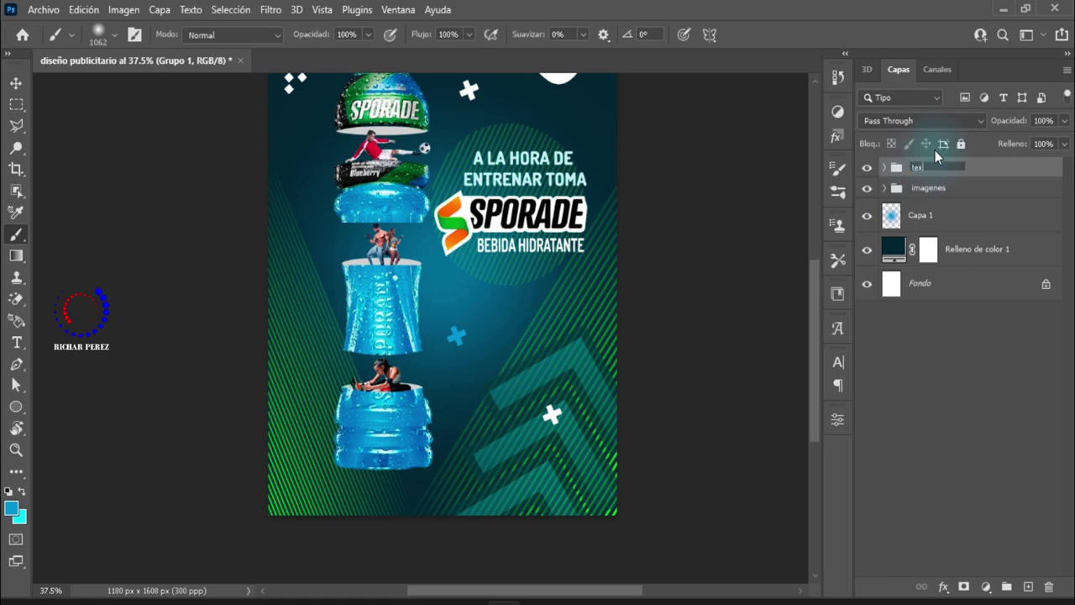
type("tos")
key("Return")
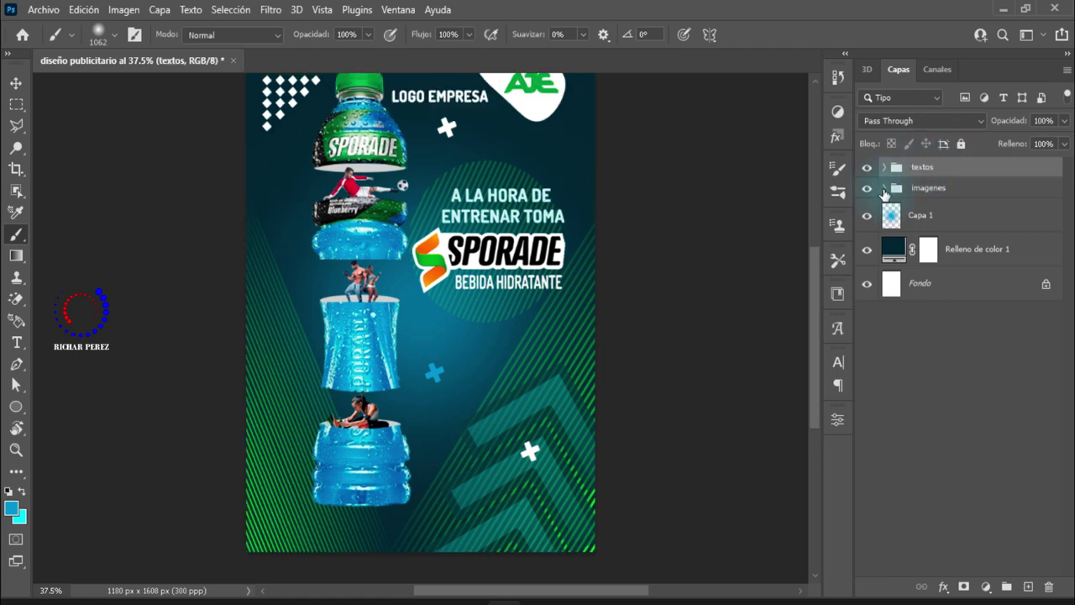
left_click(952, 224)
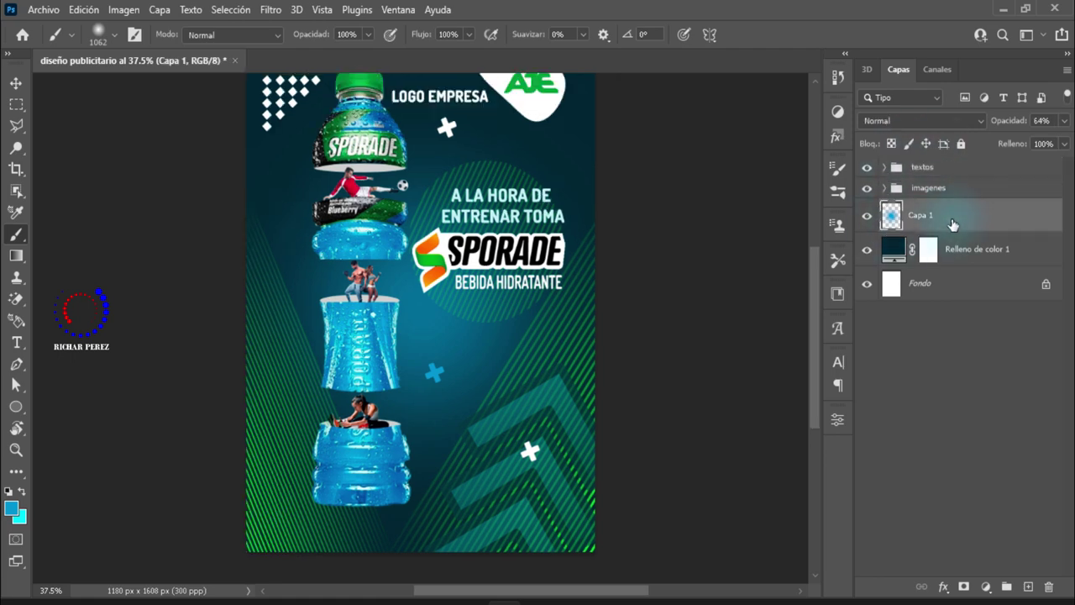
left_click(867, 217)
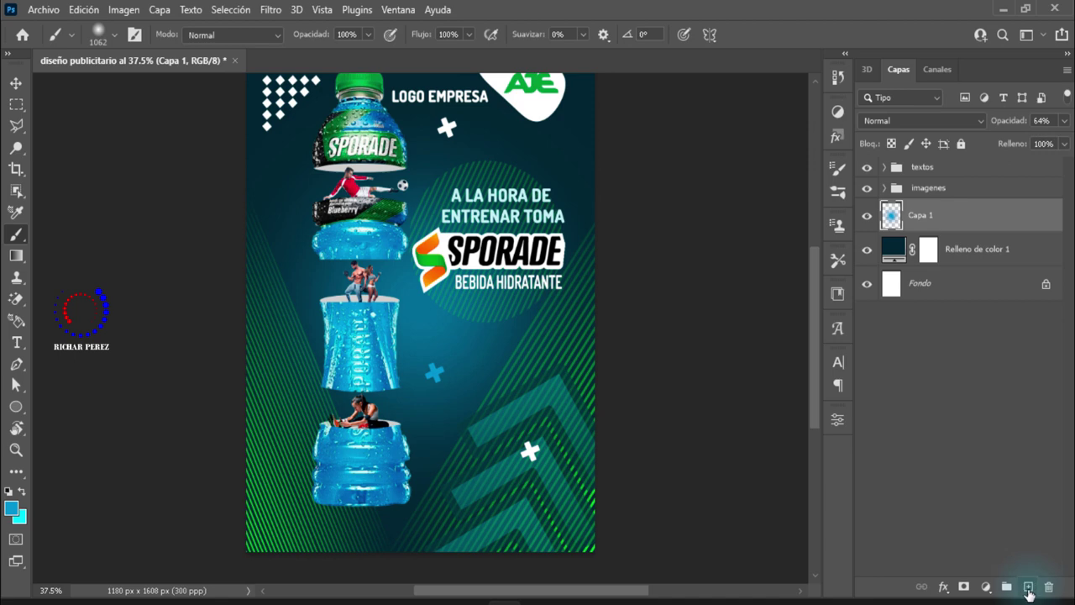
- Add a new shadow layer and set black as the painting colour with a ~582 px brush
left_click(1027, 586)
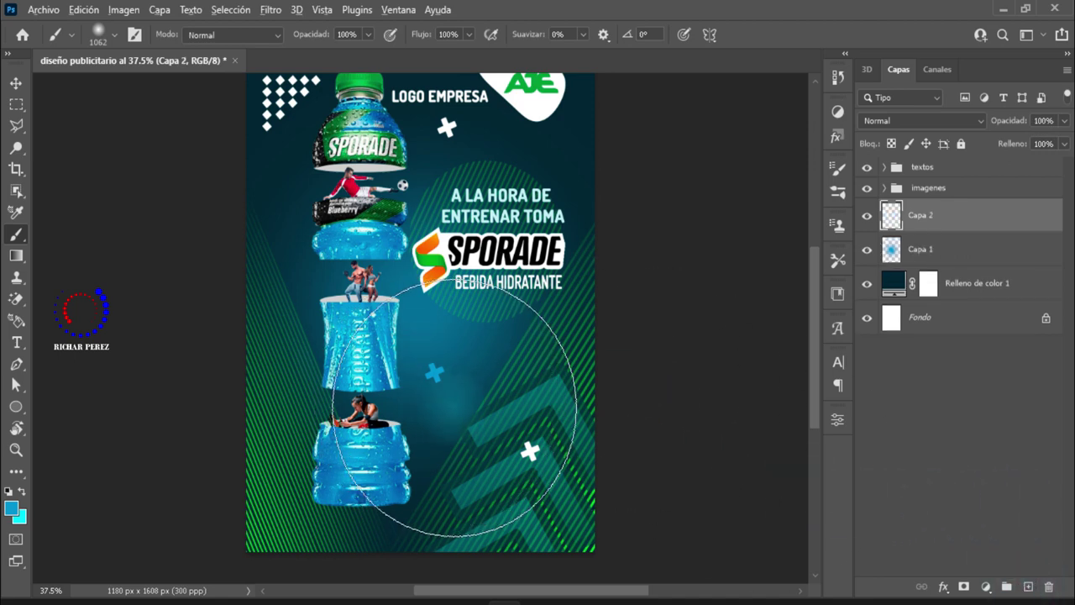
left_click_drag(480, 456, 408, 443)
left_click(18, 514)
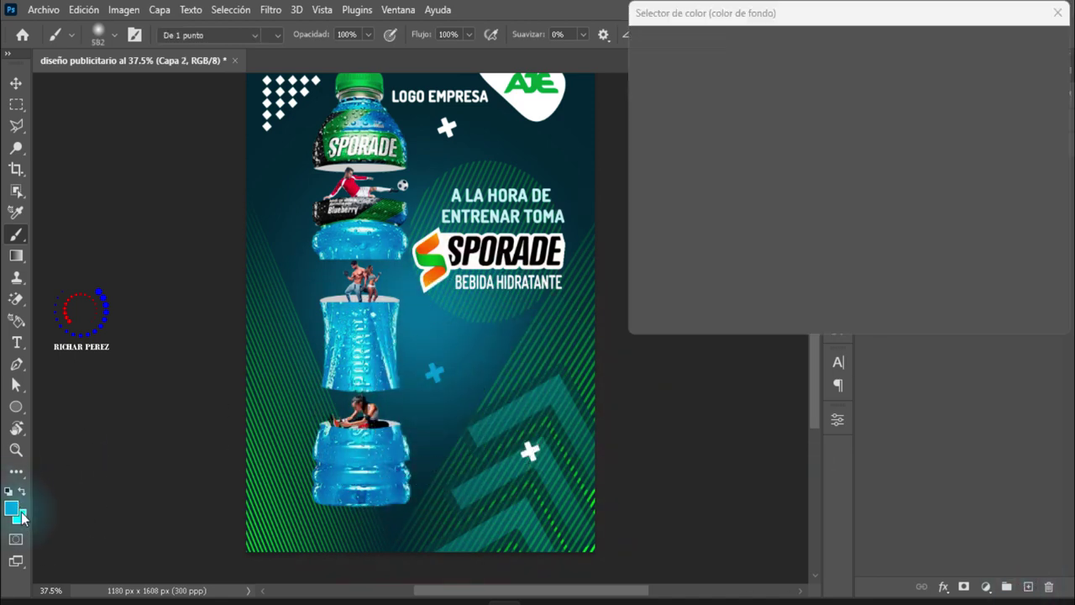
left_click(638, 262)
left_click(1004, 45)
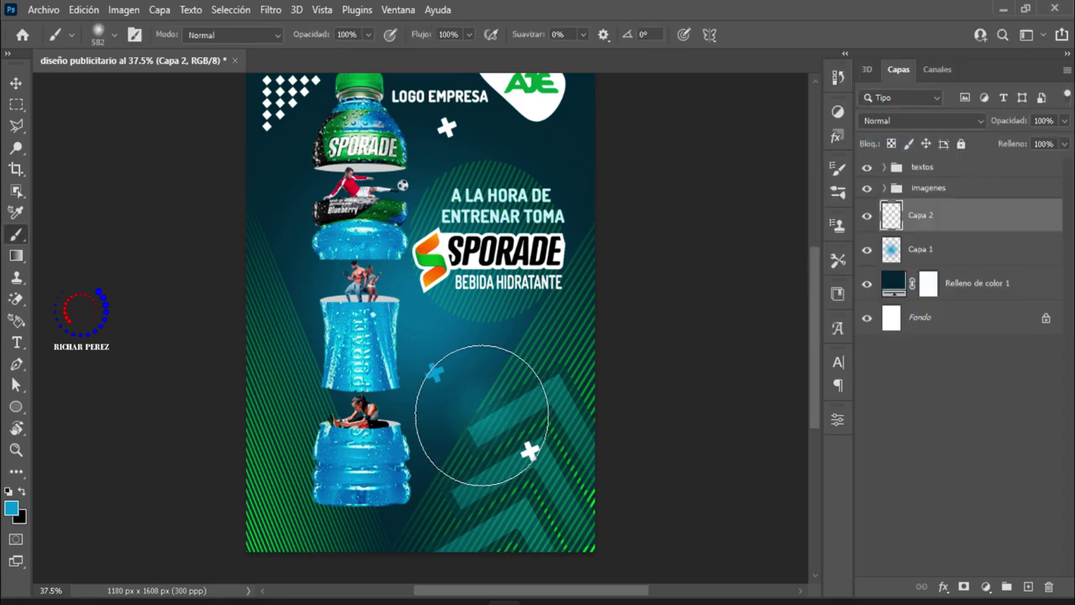
scroll(390, 485, "up", 1)
scroll(391, 485, "down", 3)
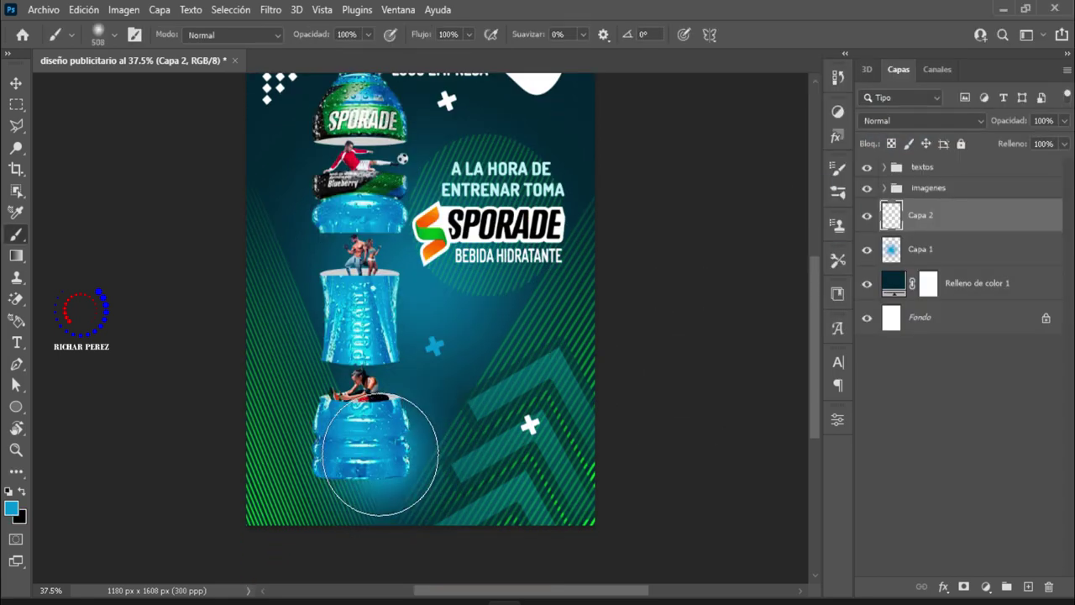
left_click(21, 490)
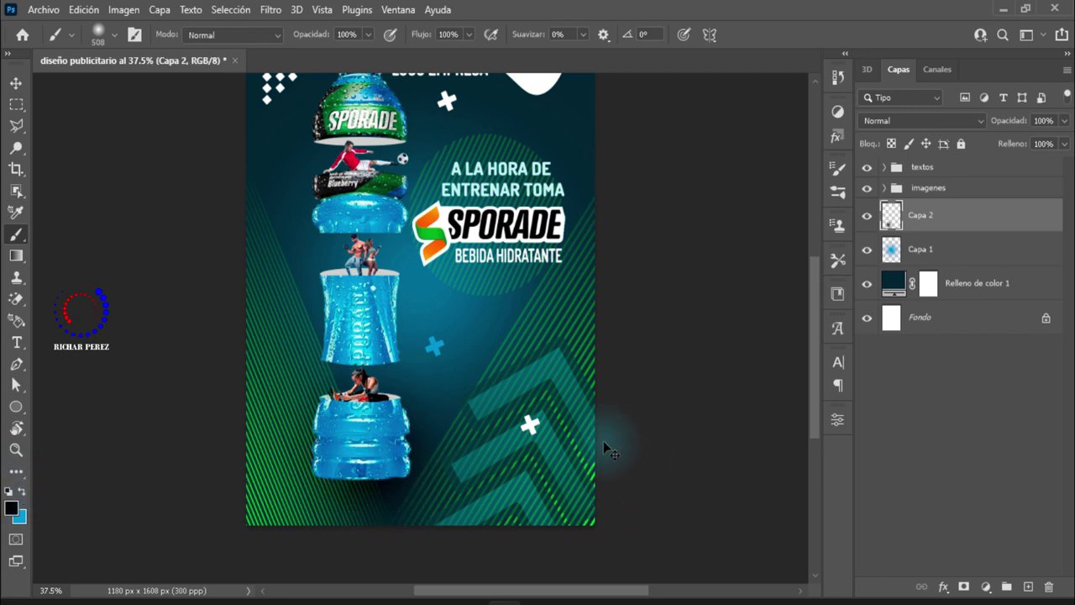
- Squash and widen the black shadow into a thin band under the bottle's base
key("ctrl+t")
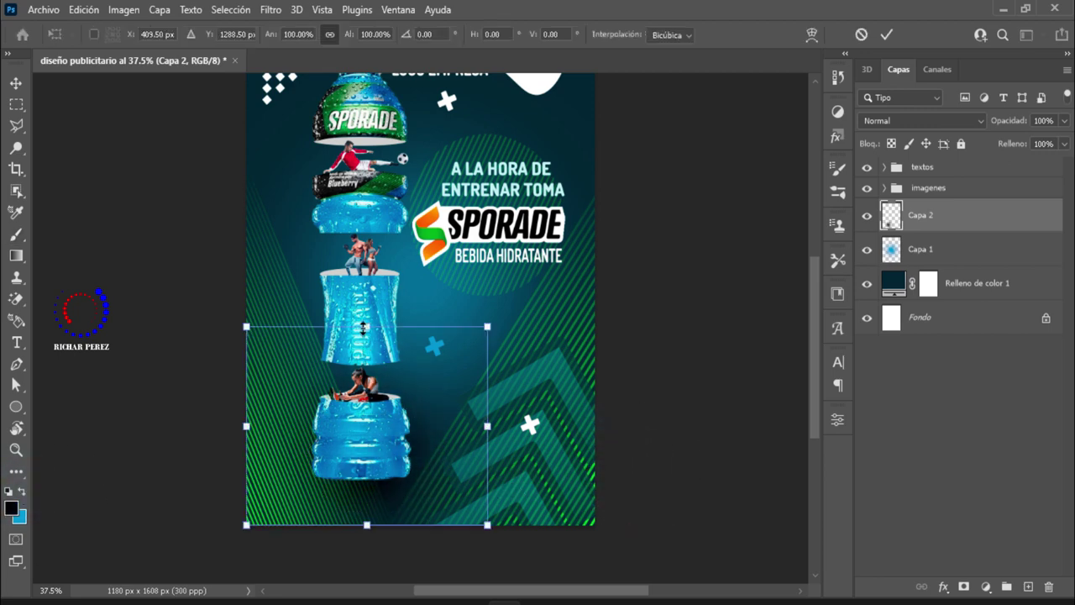
left_click_drag(364, 325, 366, 513)
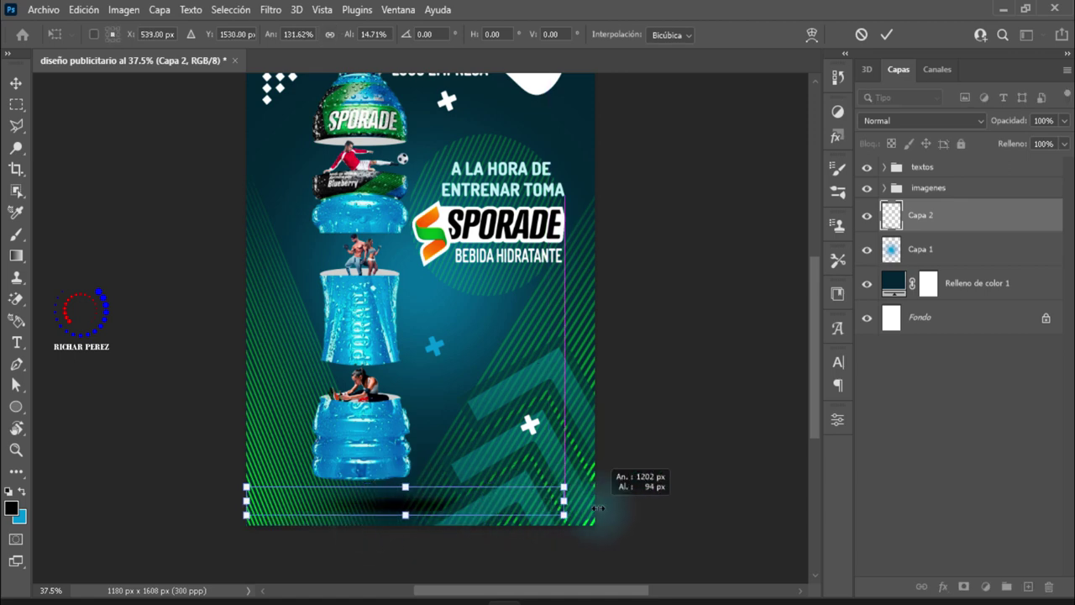
left_click_drag(489, 502, 612, 502)
left_click_drag(544, 503, 478, 482)
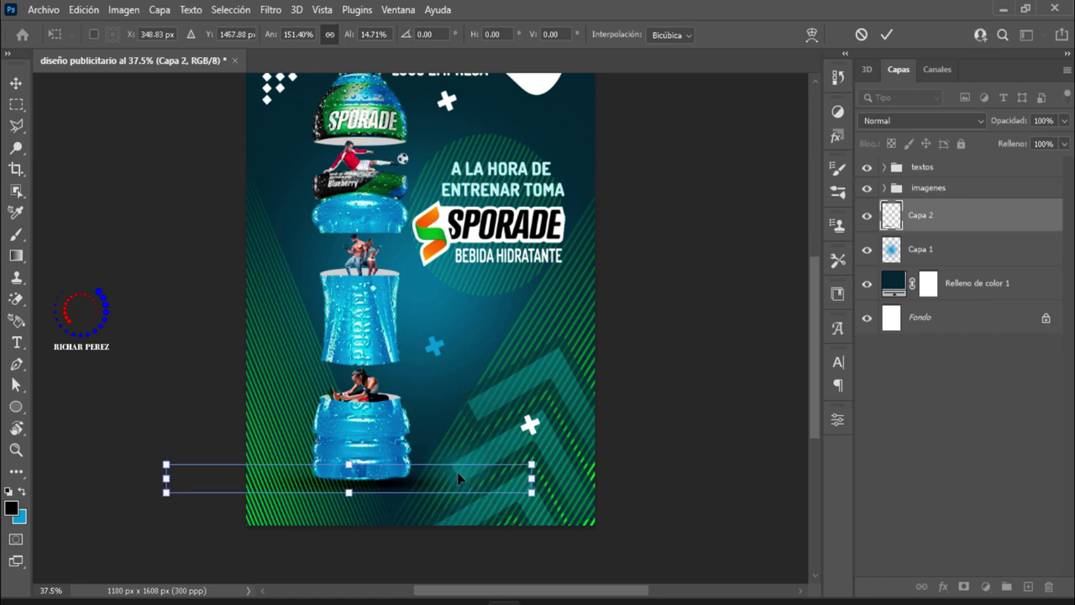
scroll(377, 496, "up", 3, "alt")
left_click_drag(653, 437, 678, 438)
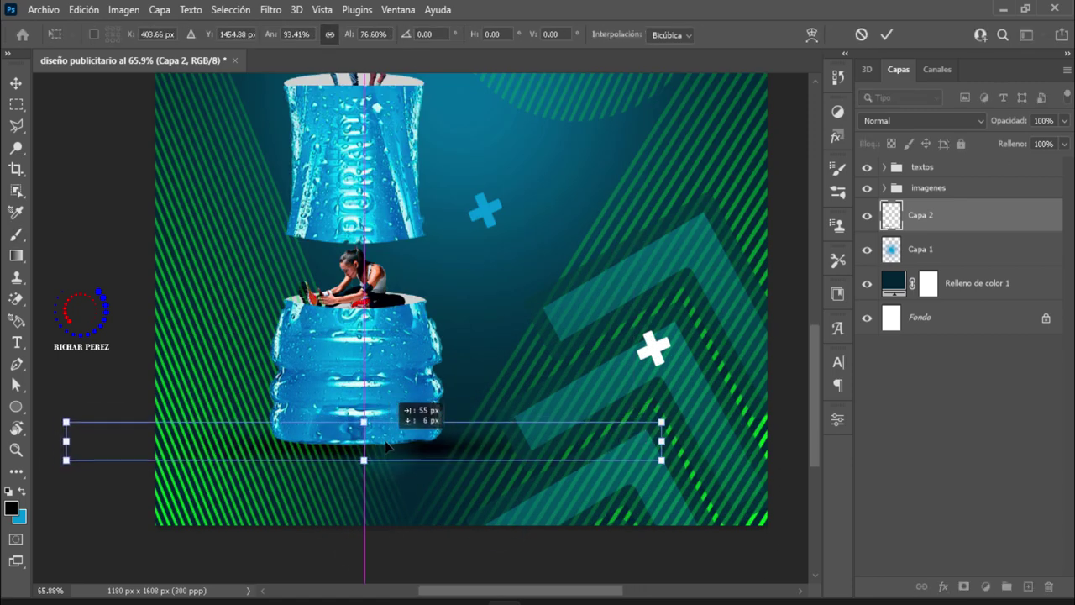
key("Return")
key("b")
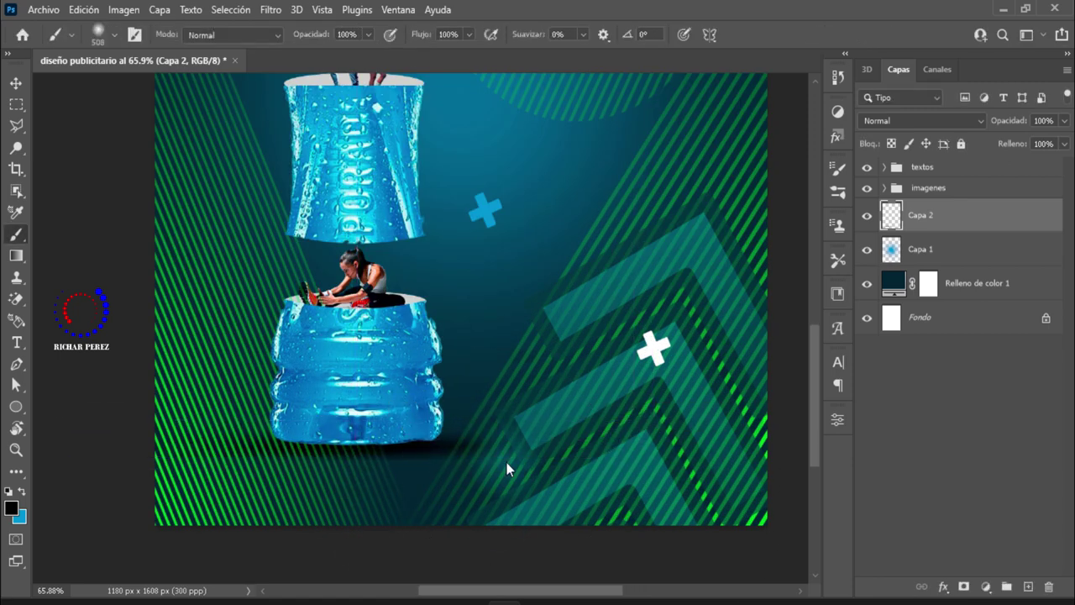
key("ctrl+0")
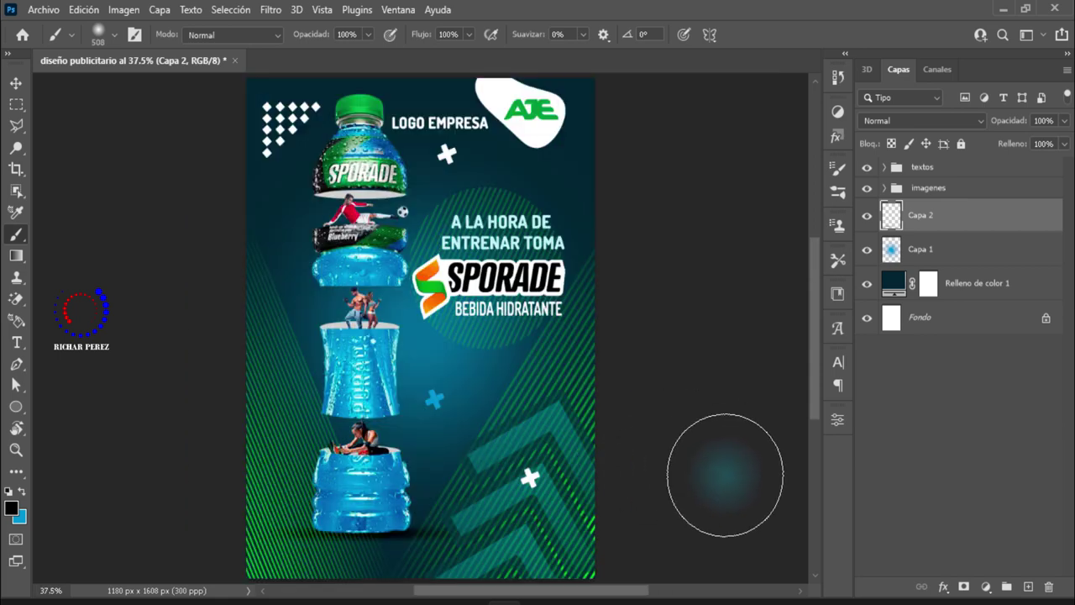
- Set the shadow to 87% opacity, stamp visible layers into Capa 3, and convert it to a smart object
key("8")
key("7")
left_click(968, 168)
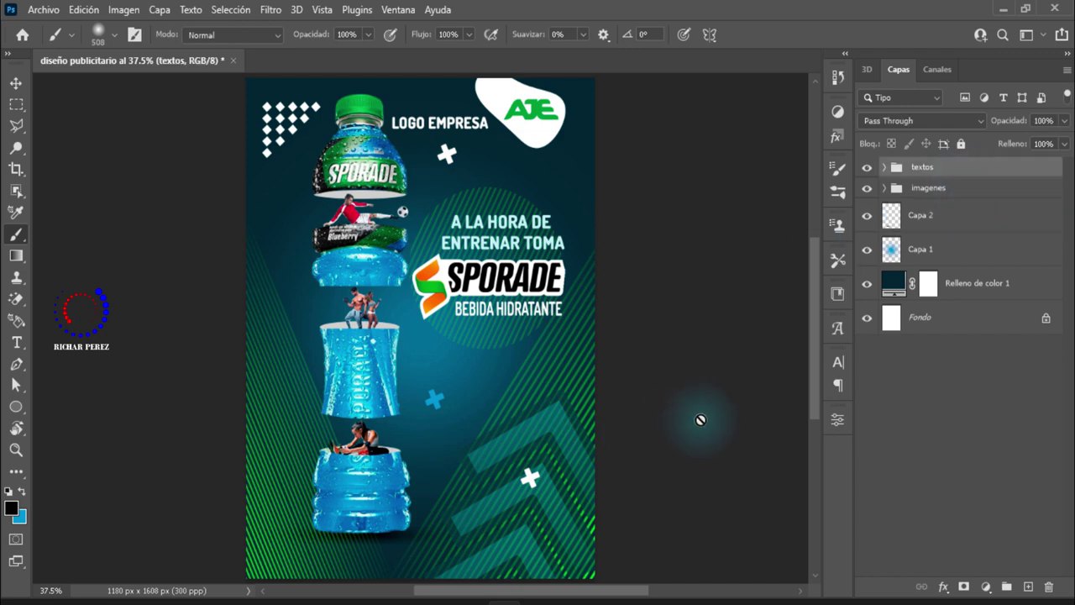
key("ctrl+shift+alt+e")
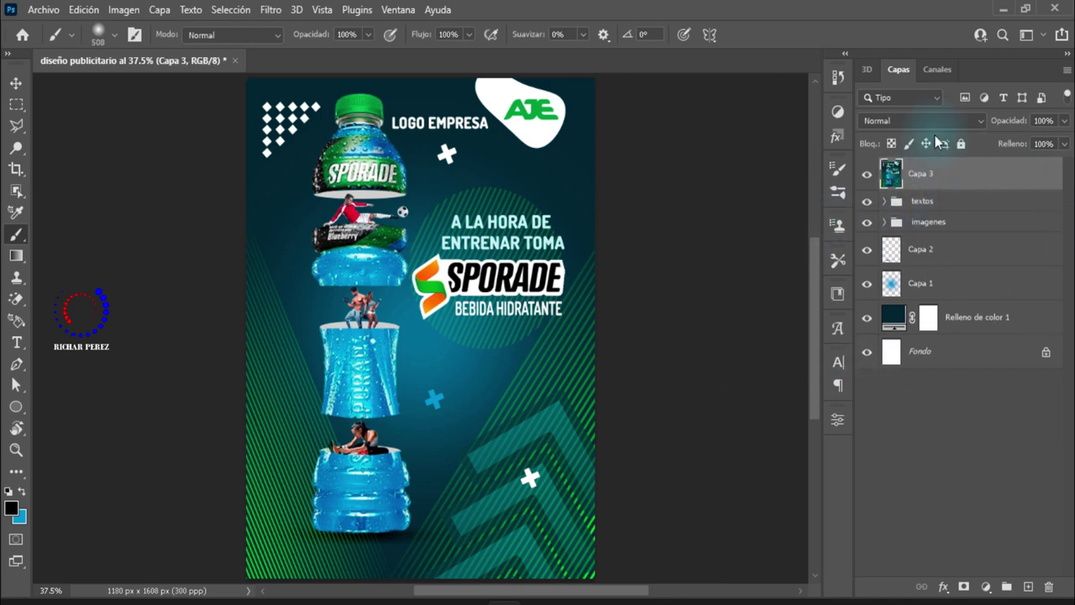
right_click(972, 176)
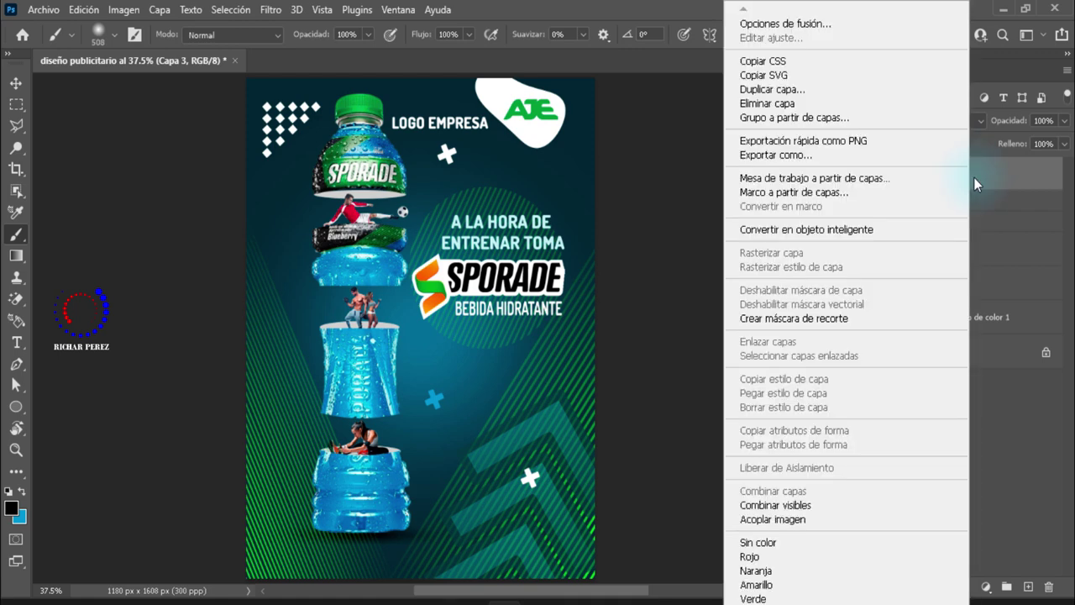
left_click(819, 231)
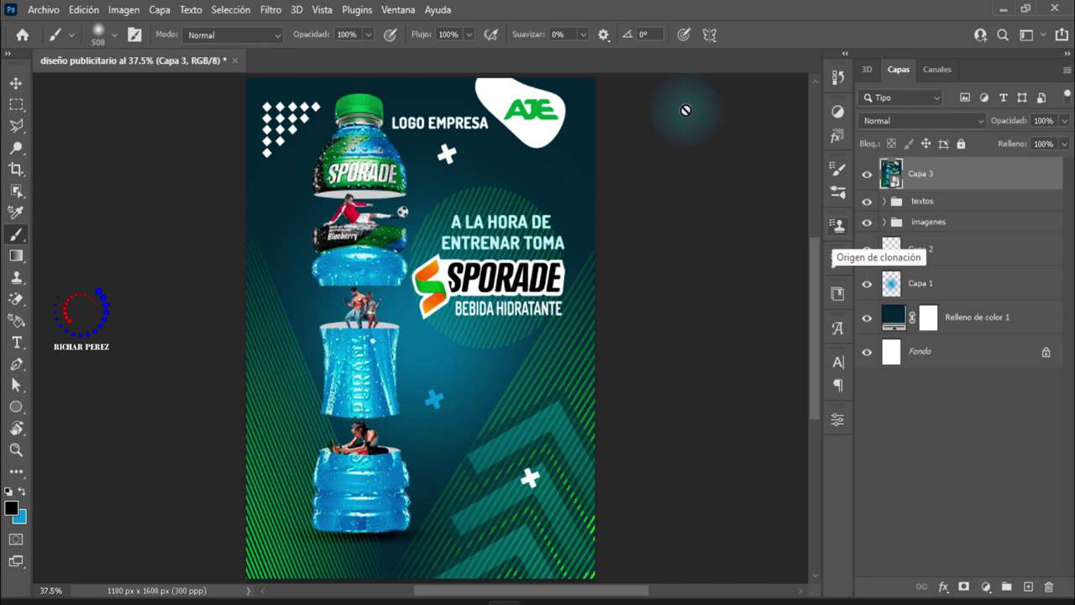
- Apply the Camera Raw Color > 'Contraste elevado' preset to Capa 3 as a smart filter
left_click(266, 10)
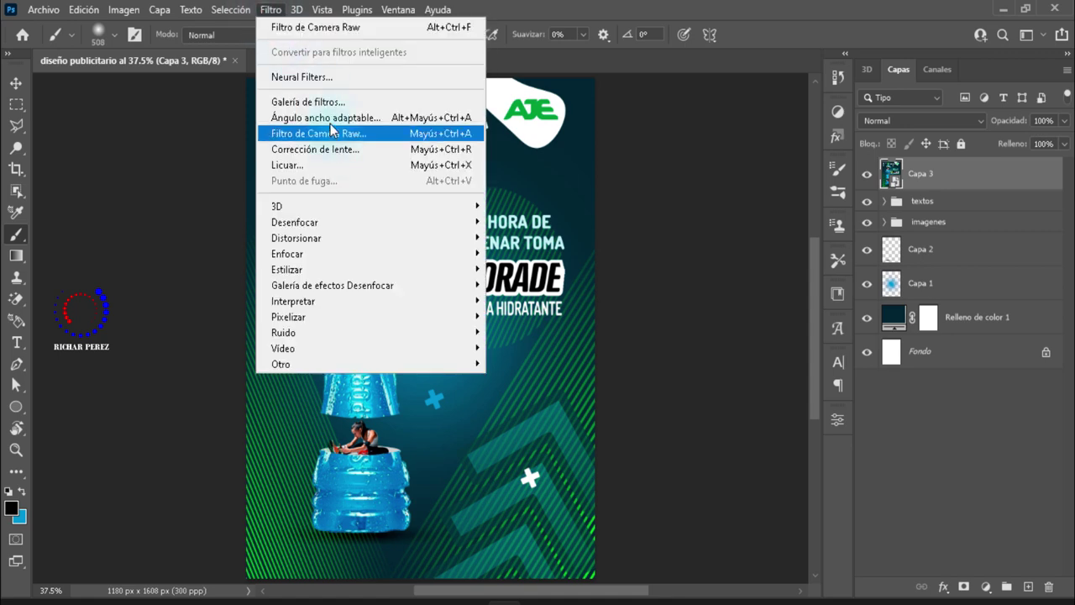
left_click(167, 140)
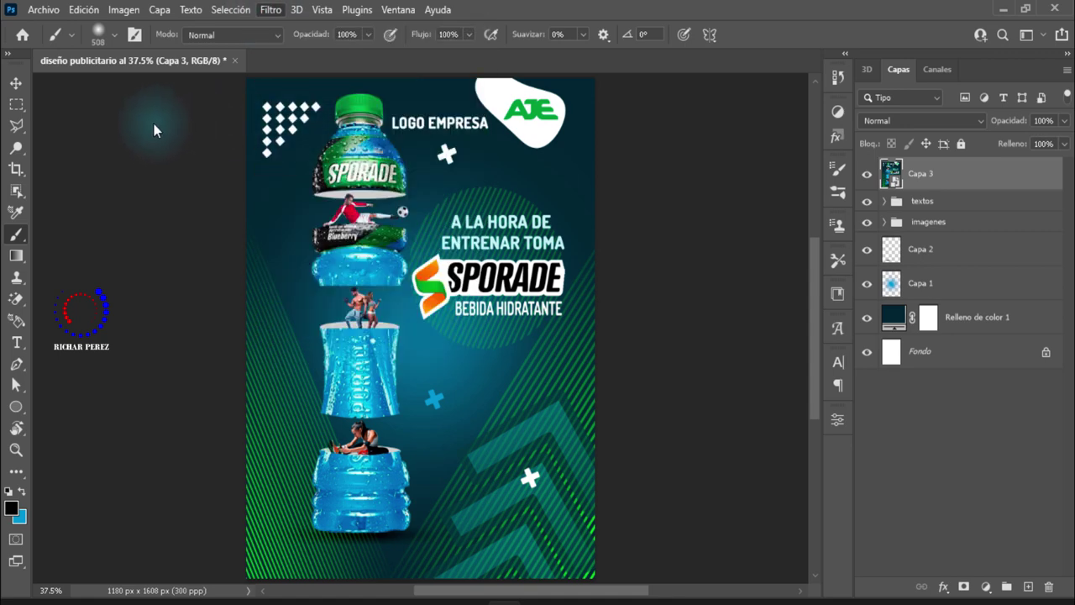
key("ctrl+shift+a")
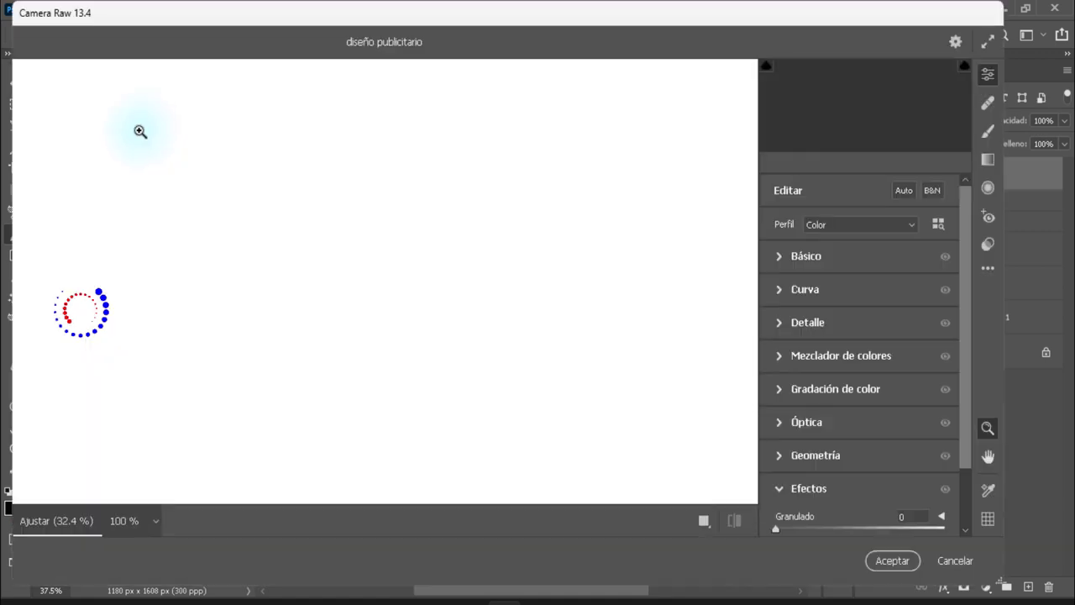
left_click(987, 244)
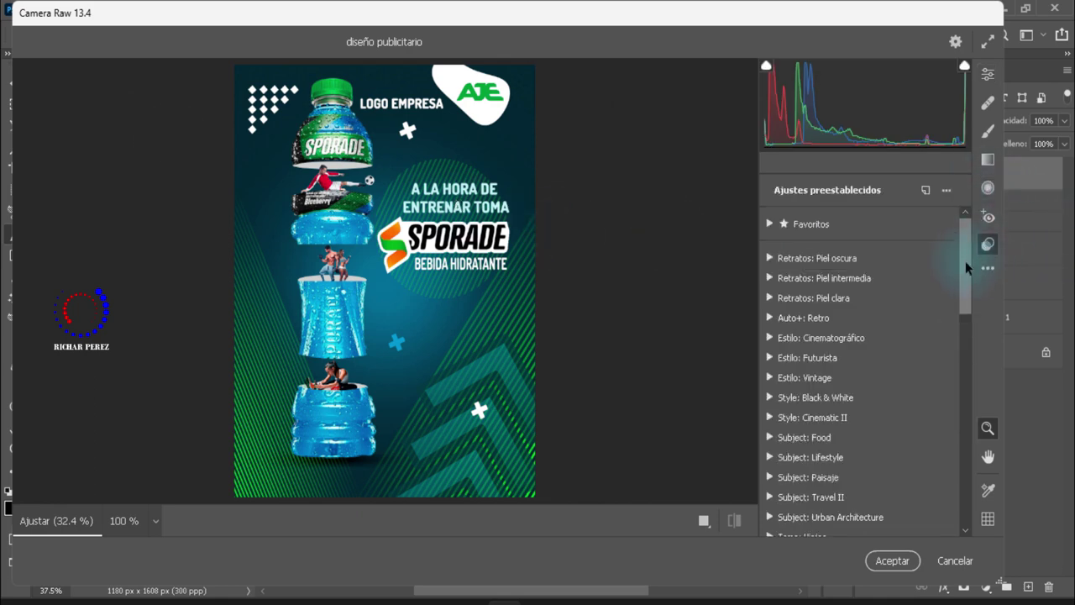
mouse_move(965, 260)
left_mouse_down()
mouse_move(988, 394)
mouse_move(979, 462)
mouse_move(973, 346)
left_mouse_up()
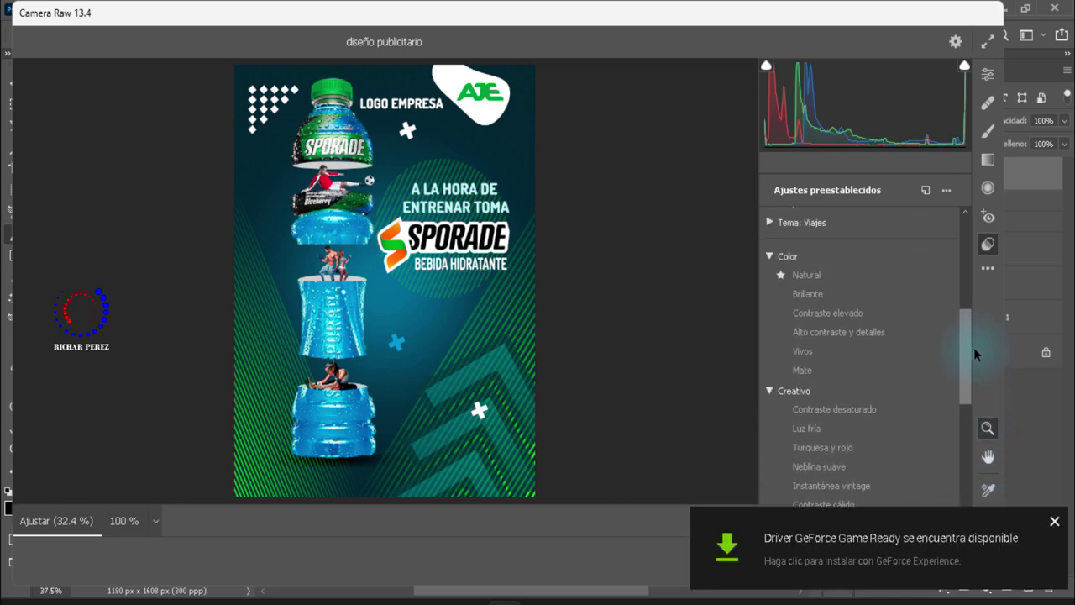
left_click(1055, 521)
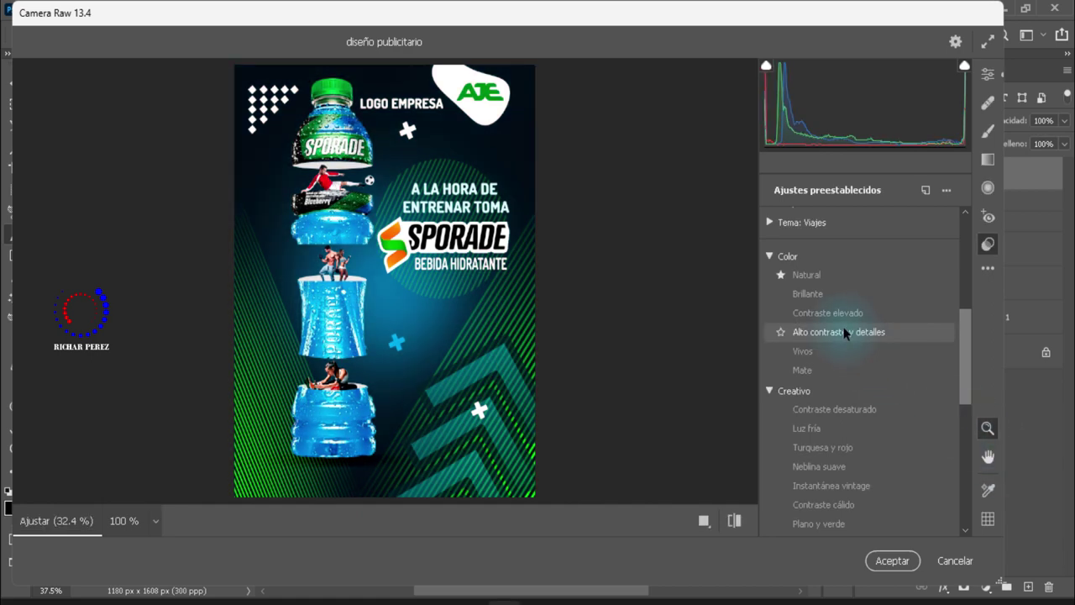
left_click(839, 316)
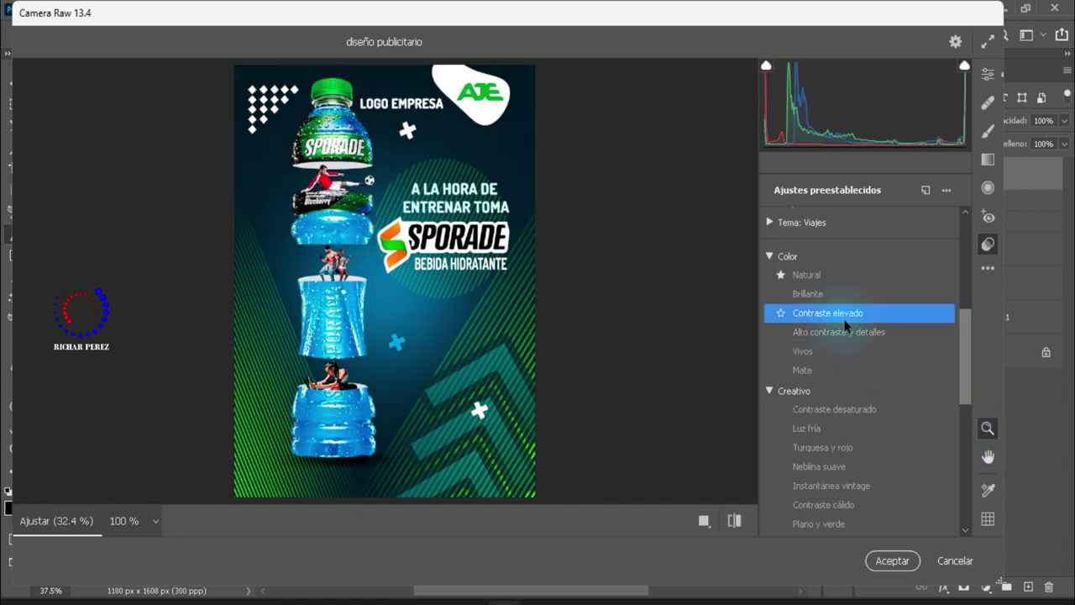
left_click(891, 561)
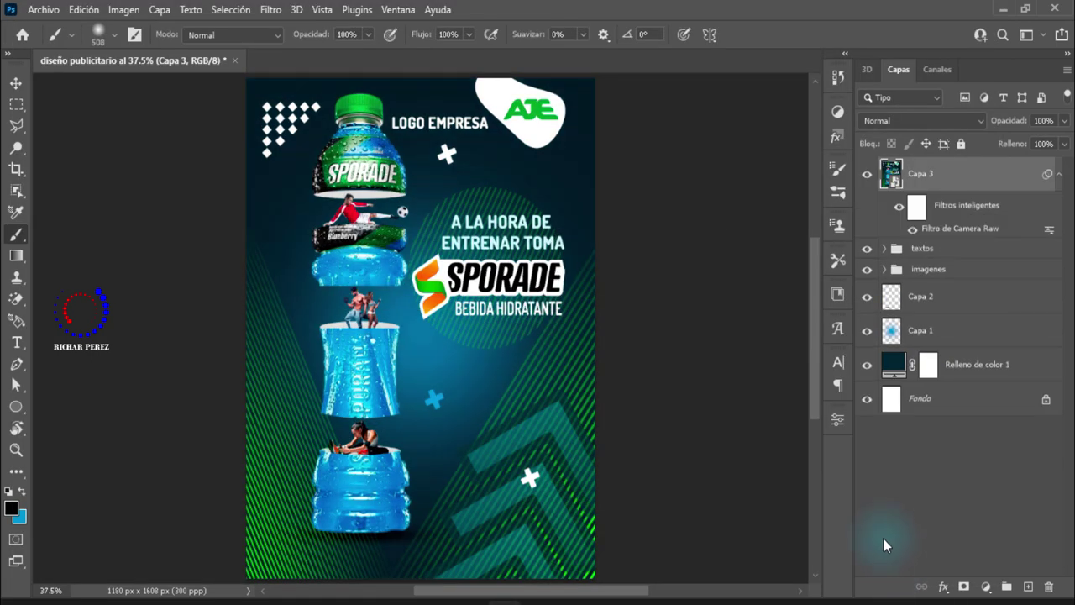